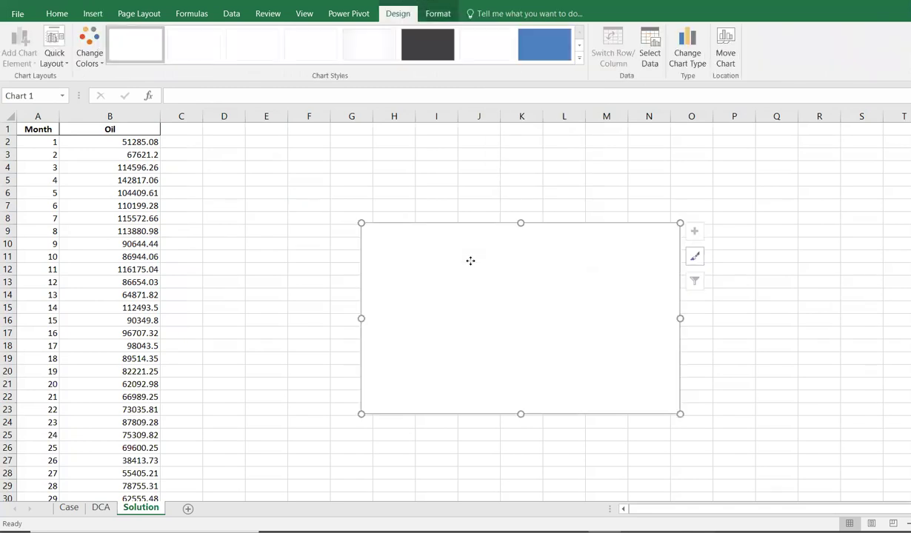
Step: Add a data series to the blank scatter chart with the Month values A2:A100 of the Solution sheet as X values
{"action": "right_click", "coordinate": [306, 188]}
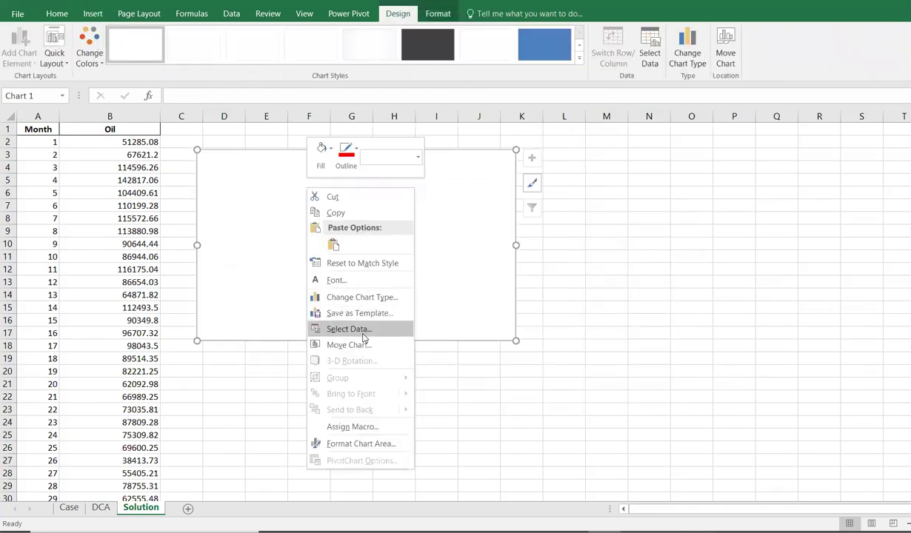
{"action": "left_click", "coordinate": [363, 329]}
{"action": "left_click", "coordinate": [554, 317]}
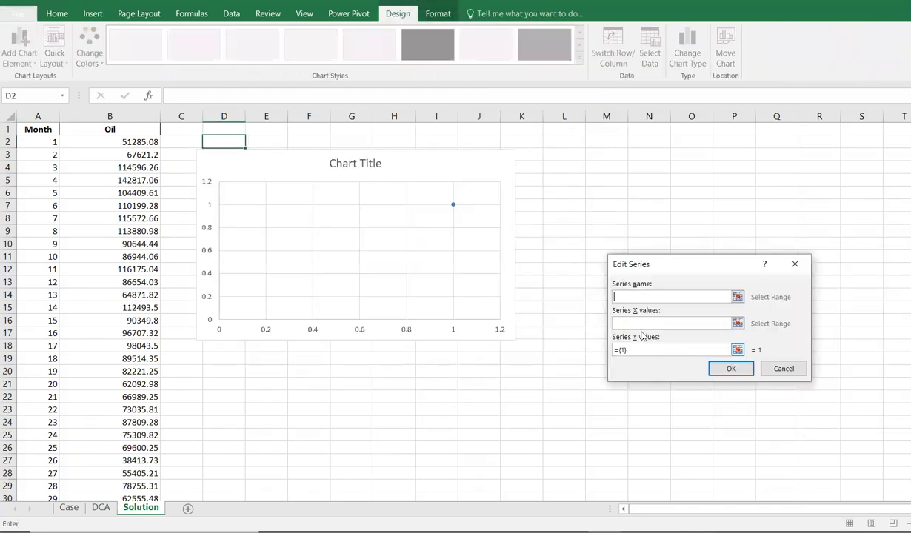
{"action": "left_click", "coordinate": [42, 142]}
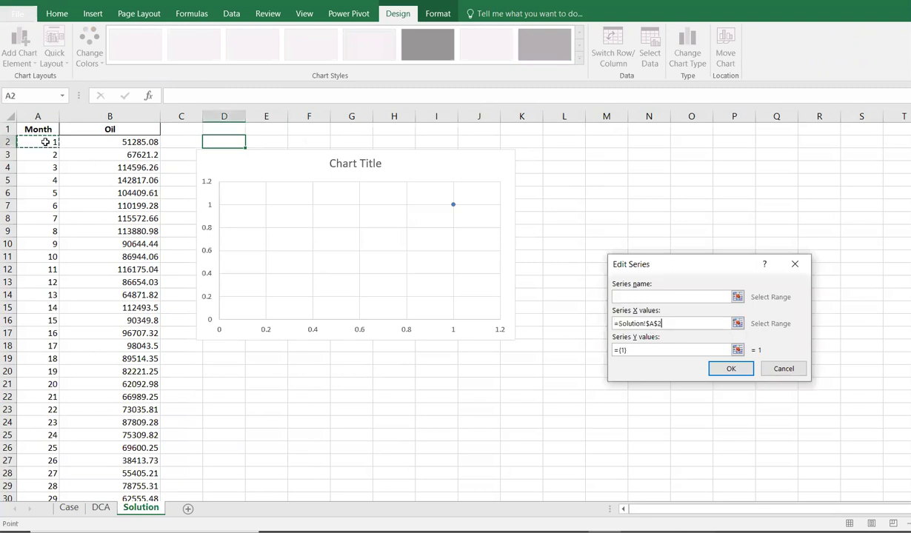
{"action": "key", "text": "ctrl+shift+Down"}
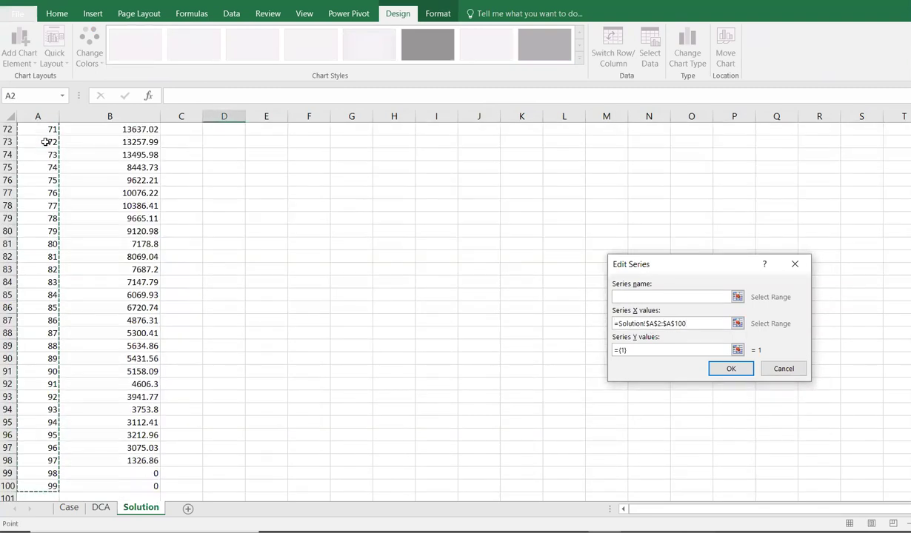
Step: Set the series' Y values to the Oil range B2:B100 and apply the chart's data selection
{"action": "left_click", "coordinate": [641, 348]}
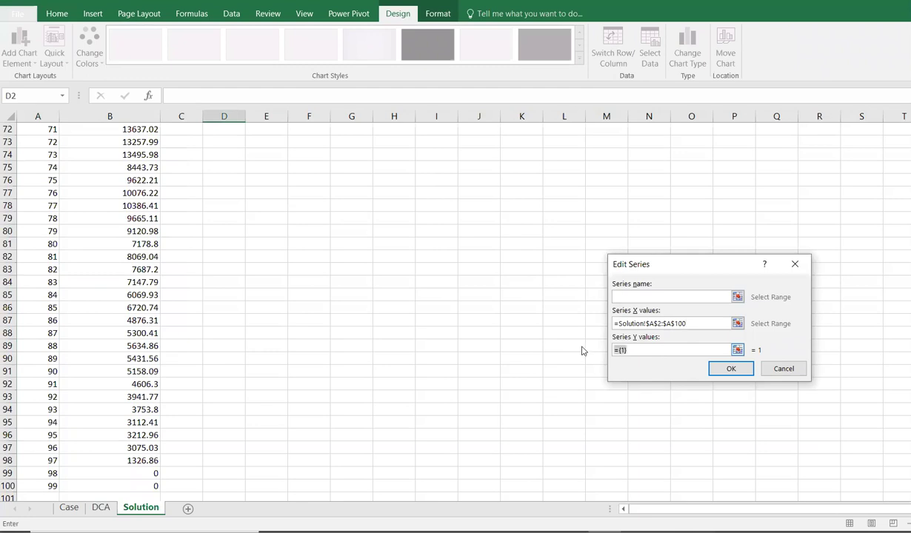
{"action": "left_click", "coordinate": [139, 474]}
{"action": "left_click", "coordinate": [139, 487]}
{"action": "key", "text": "ctrl+shift+Up"}
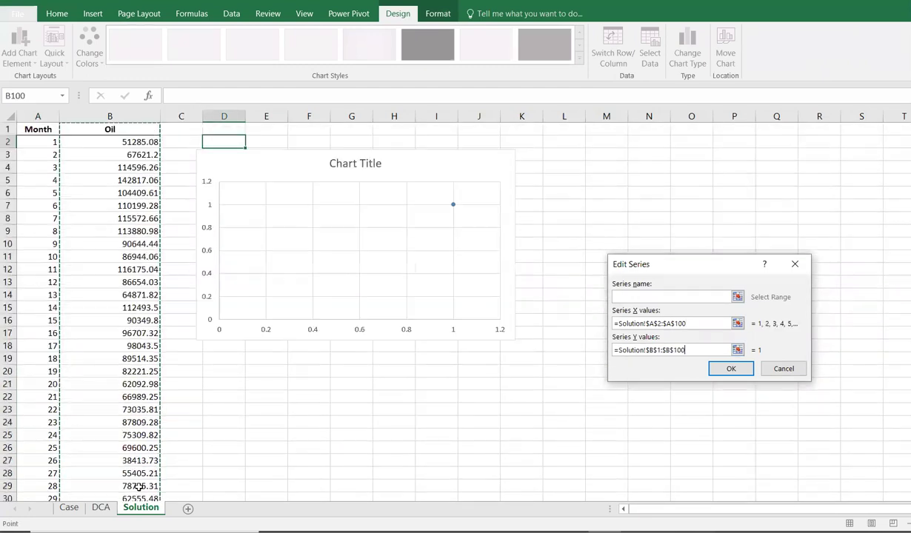
{"action": "key", "text": "Return"}
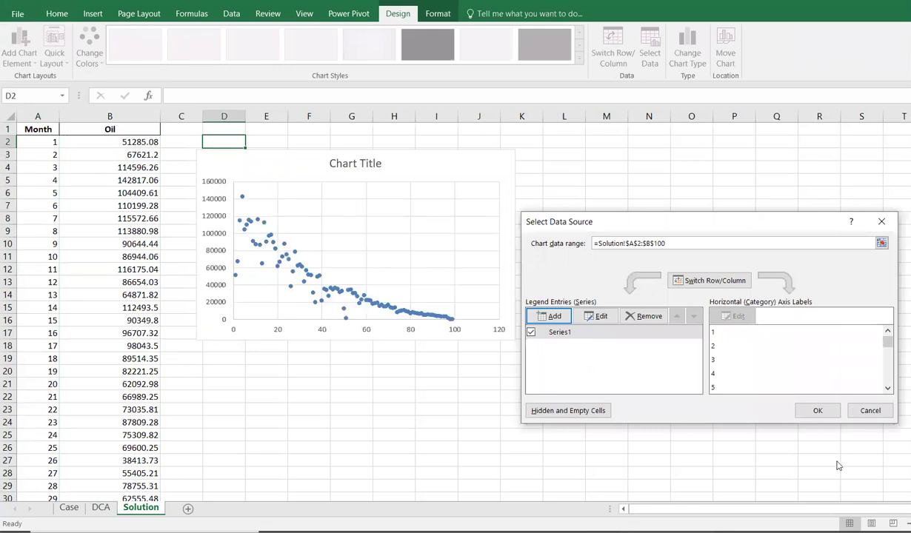
{"action": "left_click", "coordinate": [817, 410]}
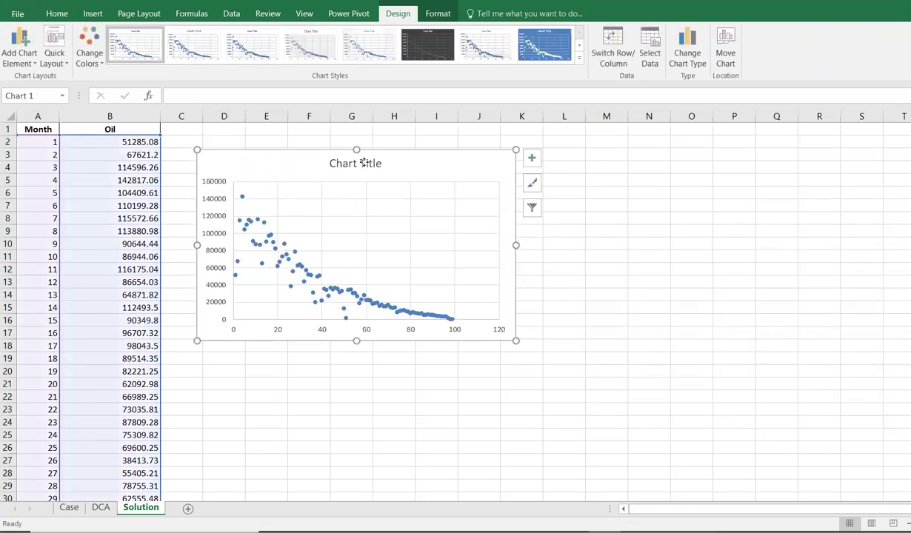
Step: Delete the chart title from the scatter chart
{"action": "left_click", "coordinate": [363, 163]}
{"action": "key", "text": "Delete"}
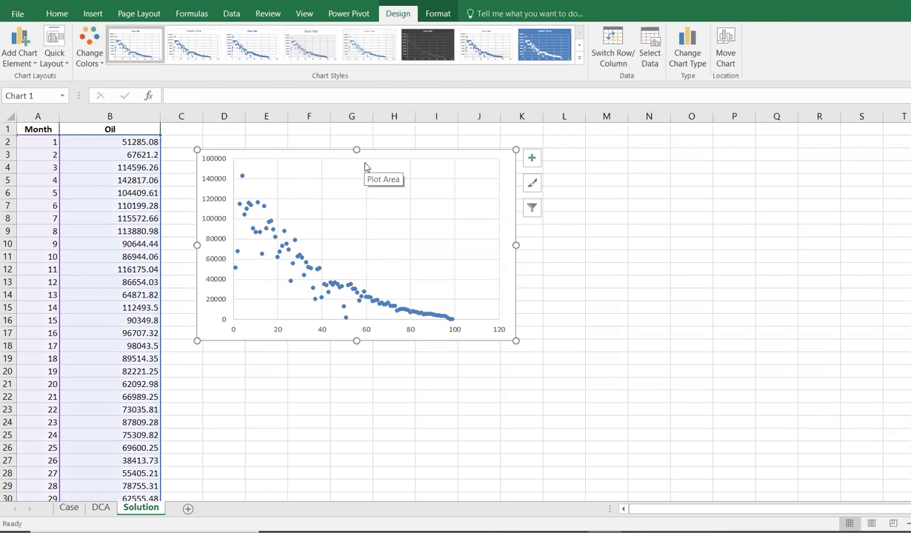
{"action": "left_click", "coordinate": [209, 141]}
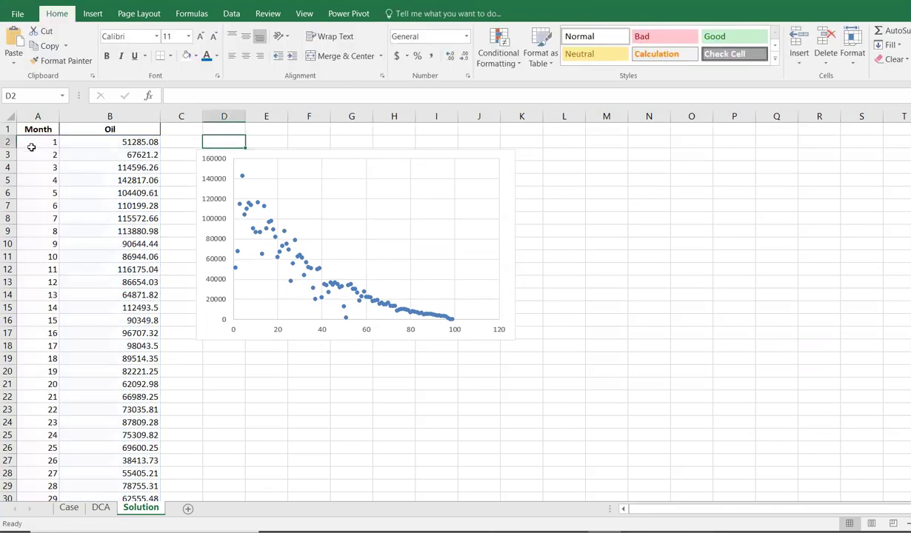
Step: Review the Month and Oil data against the scatter chart, checking the first months and the final rows up to month 99
{"action": "scroll", "coordinate": [570, 366], "scroll_direction": "up", "scroll_amount": 3}
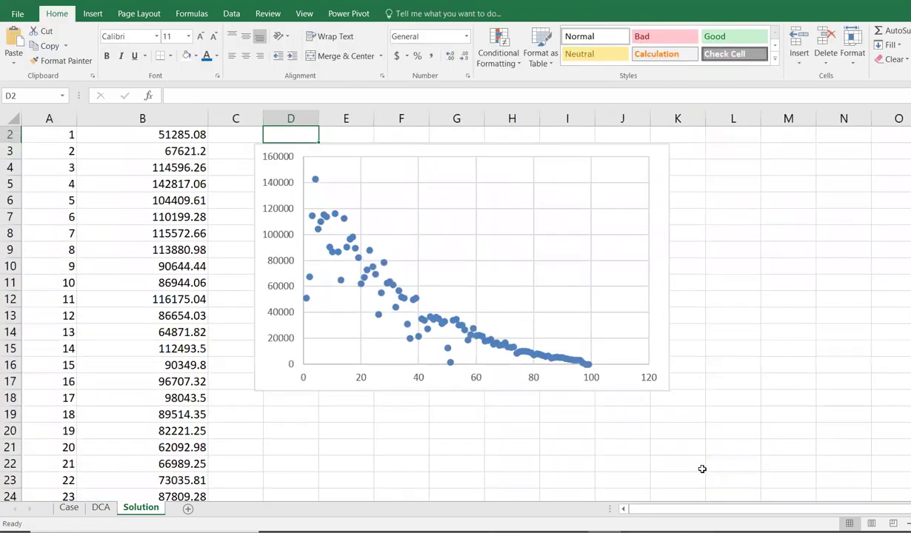
{"action": "scroll", "coordinate": [636, 435], "scroll_direction": "up", "scroll_amount": 1}
{"action": "left_click_drag", "start_coordinate": [47, 151], "coordinate": [145, 398]}
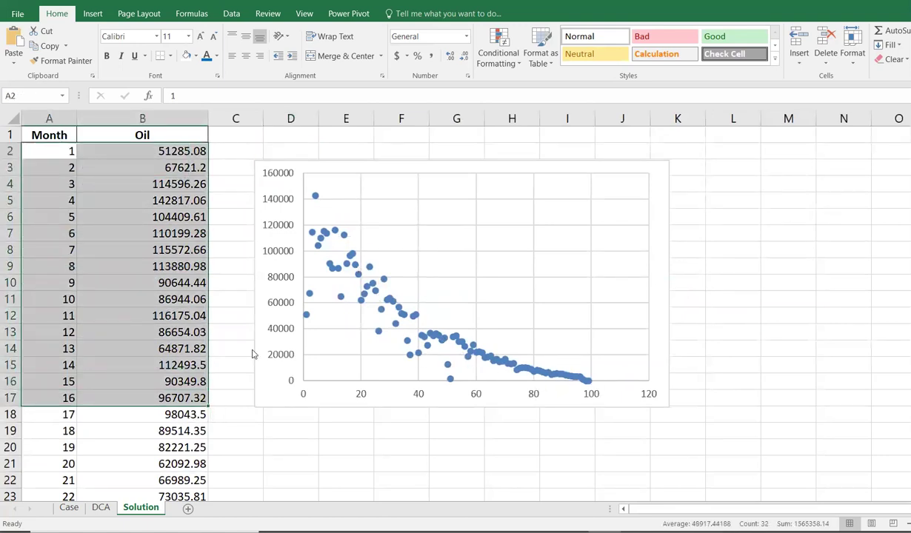
{"action": "left_click", "coordinate": [100, 287]}
{"action": "scroll", "coordinate": [99, 287], "scroll_direction": "down", "scroll_amount": 20}
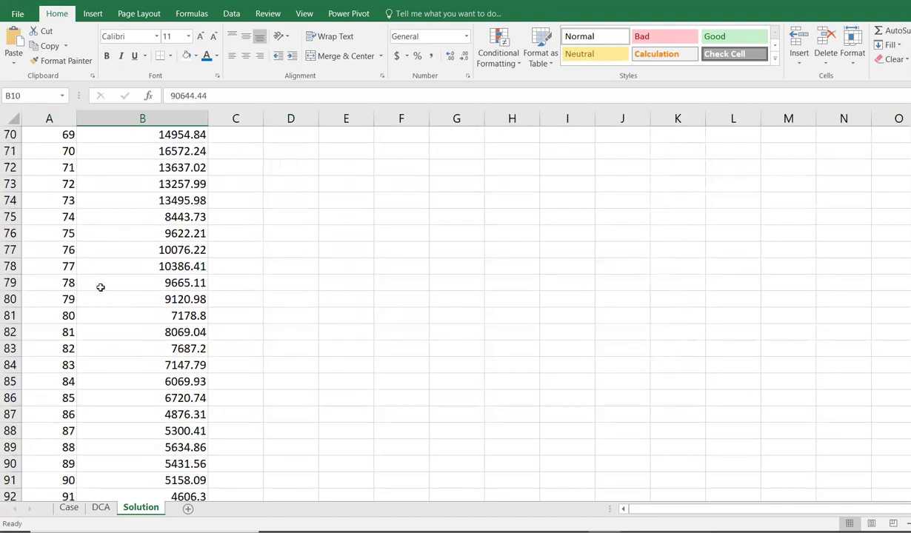
{"action": "scroll", "coordinate": [101, 288], "scroll_direction": "down", "scroll_amount": 1}
{"action": "left_click_drag", "start_coordinate": [45, 349], "coordinate": [196, 380]}
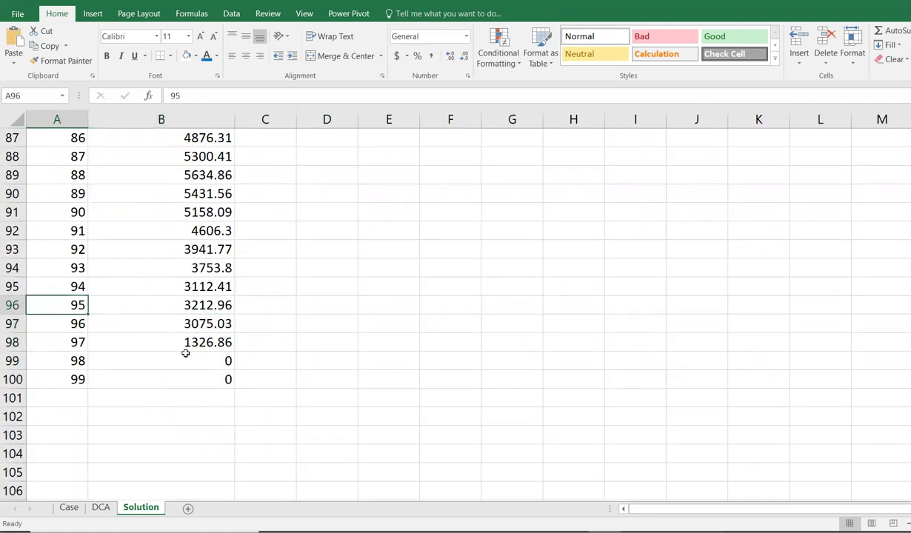
{"action": "left_click_drag", "start_coordinate": [66, 326], "coordinate": [204, 321]}
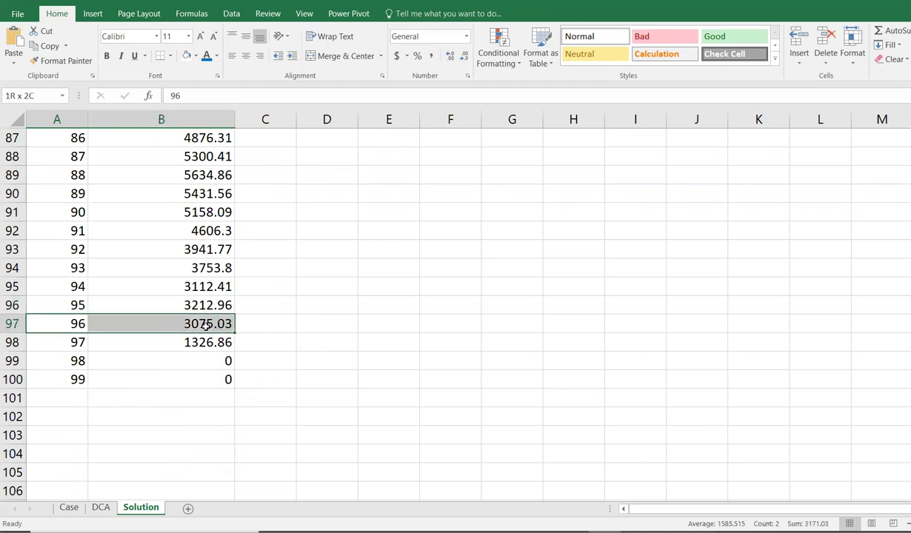
{"action": "left_click", "coordinate": [188, 331]}
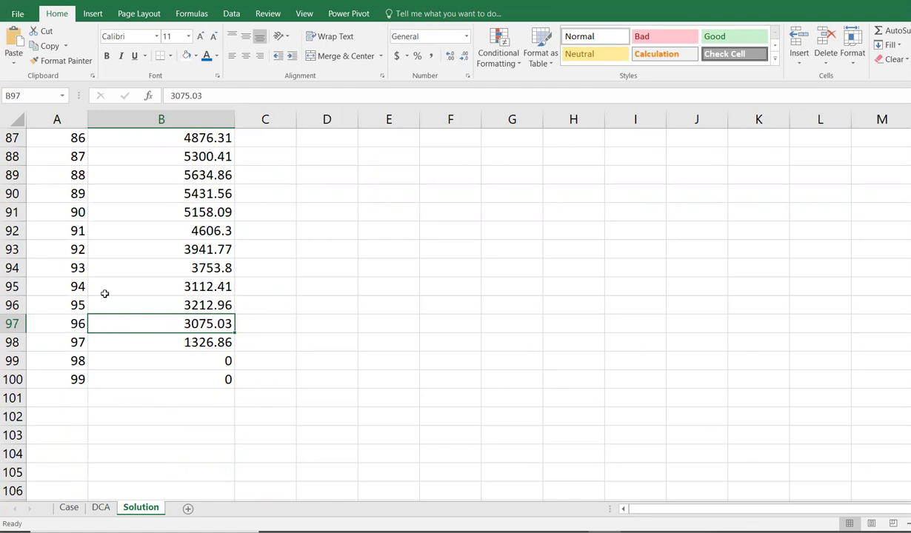
{"action": "left_click", "coordinate": [226, 345]}
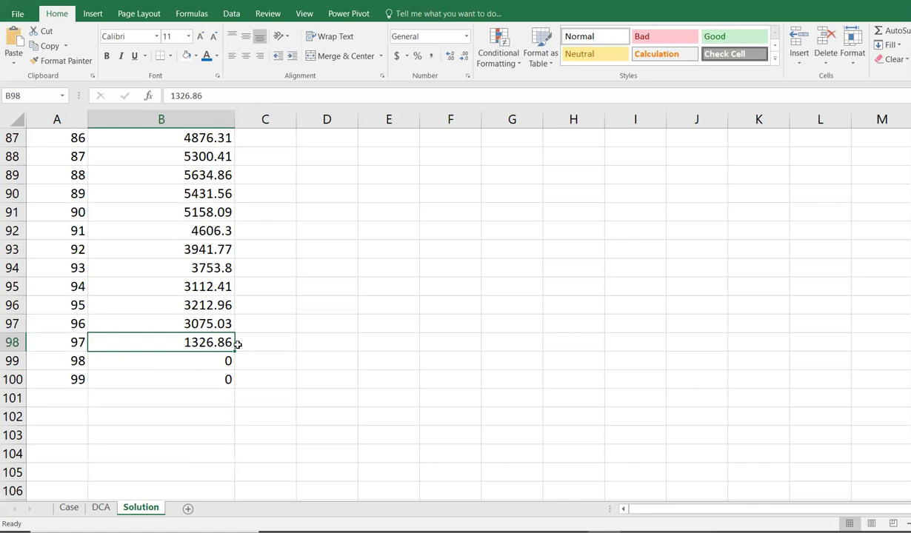
{"action": "left_click_drag", "start_coordinate": [55, 362], "coordinate": [201, 363]}
{"action": "left_click", "coordinate": [208, 360]}
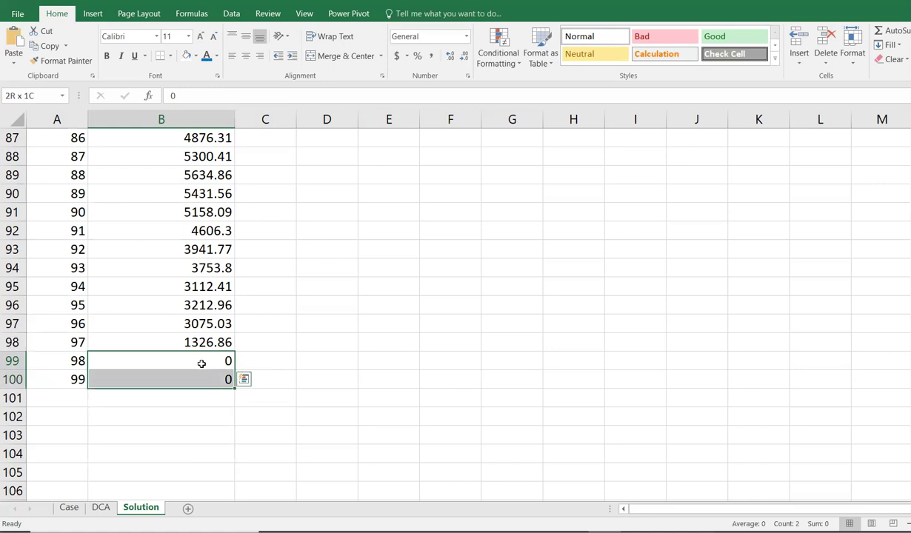
{"action": "left_click", "coordinate": [374, 341]}
{"action": "scroll", "coordinate": [366, 348], "scroll_direction": "up", "scroll_amount": 13}
{"action": "scroll", "coordinate": [377, 354], "scroll_direction": "up", "scroll_amount": 15}
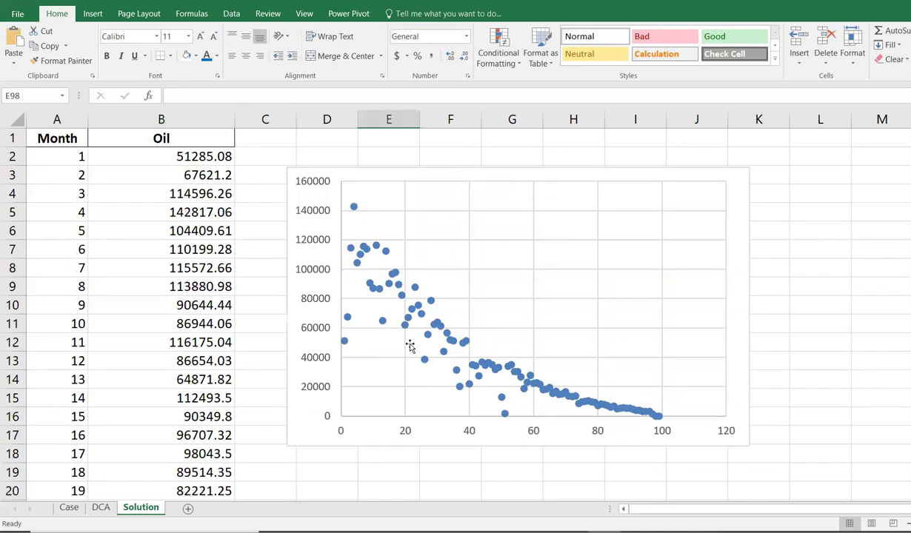
Step: Shorten the chart series' Month and Oil source ranges so both end at row 97, month 96
{"action": "left_click", "coordinate": [475, 373]}
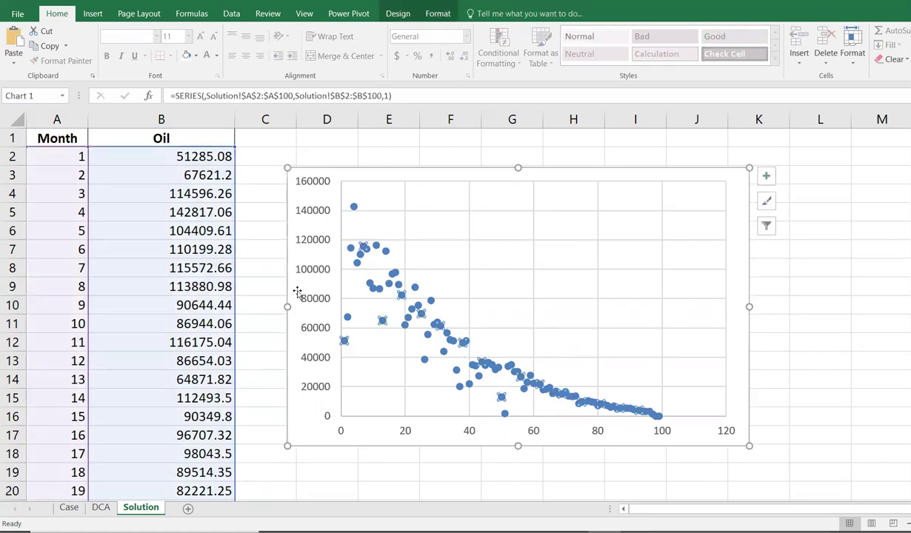
{"action": "scroll", "coordinate": [119, 355], "scroll_direction": "down", "scroll_amount": 20}
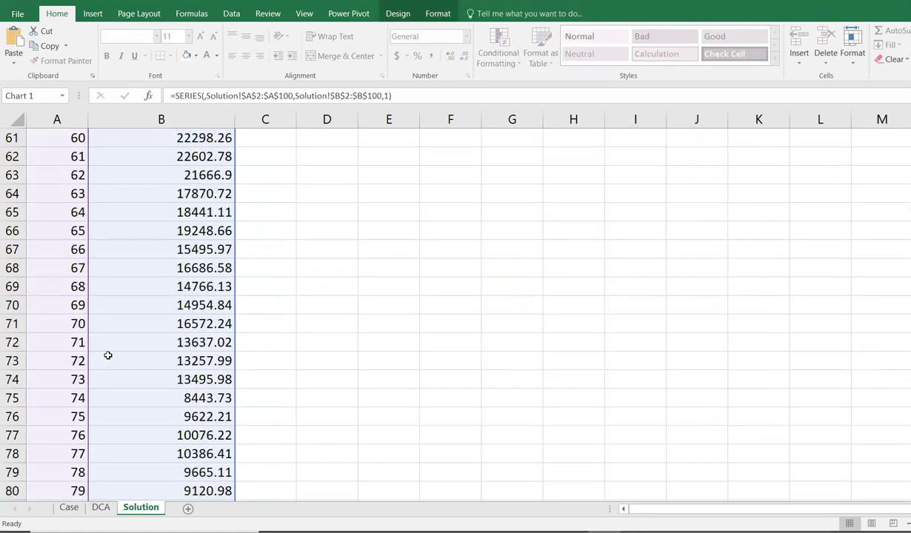
{"action": "scroll", "coordinate": [111, 354], "scroll_direction": "down", "scroll_amount": 12}
{"action": "scroll", "coordinate": [173, 335], "scroll_direction": "up", "scroll_amount": 4}
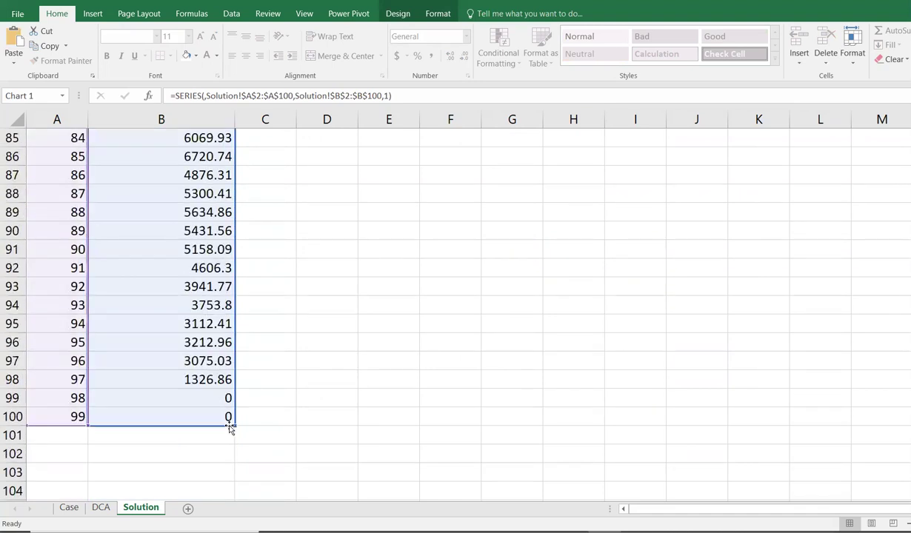
{"action": "left_click_drag", "start_coordinate": [232, 398], "coordinate": [234, 368]}
{"action": "left_click_drag", "start_coordinate": [88, 411], "coordinate": [86, 365]}
{"action": "left_click", "coordinate": [446, 321]}
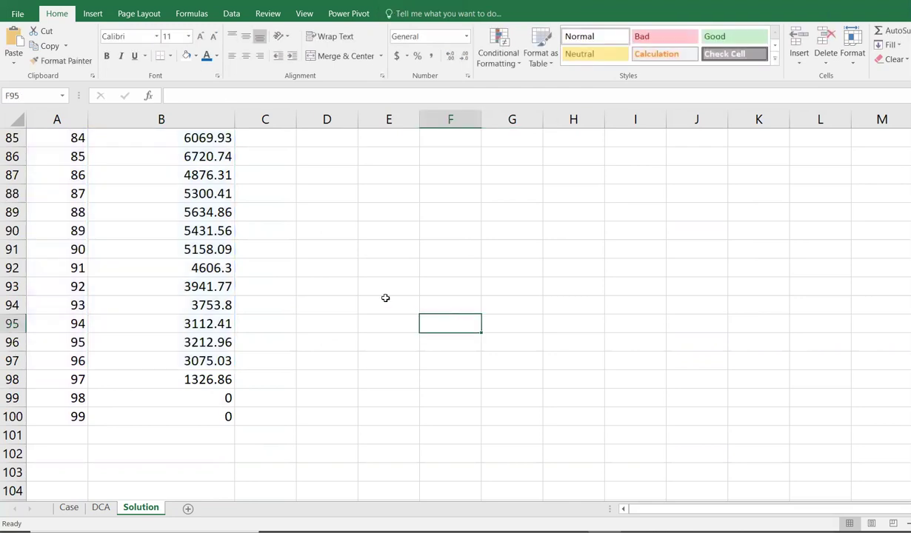
Step: Highlight the month 96 row, cells A97:B97, with a yellow fill
{"action": "scroll", "coordinate": [300, 303], "scroll_direction": "down", "scroll_amount": 2}
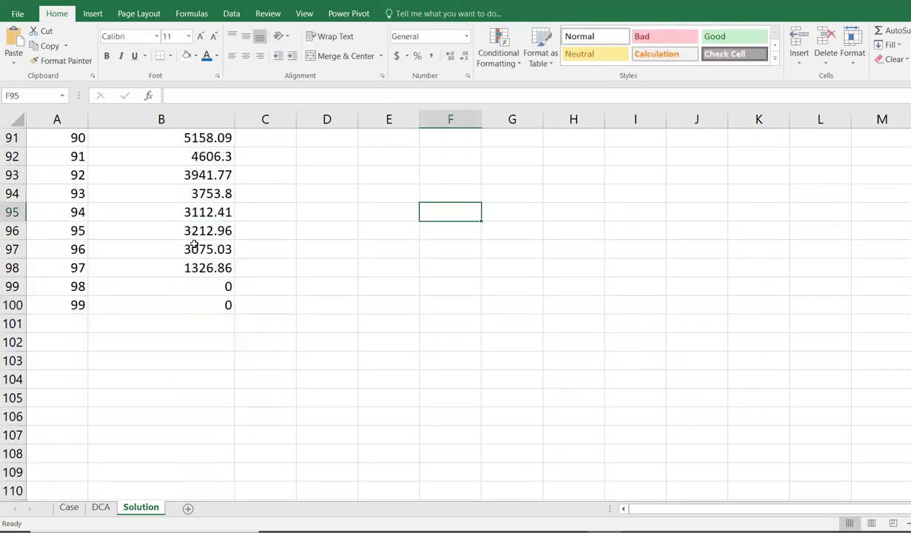
{"action": "left_click_drag", "start_coordinate": [56, 249], "coordinate": [157, 247]}
{"action": "left_click", "coordinate": [196, 56]}
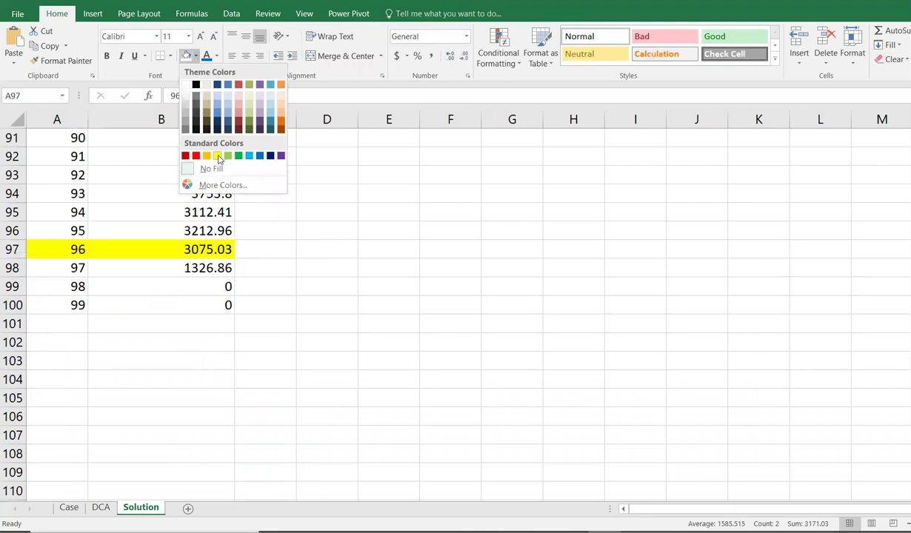
{"action": "left_click", "coordinate": [215, 152]}
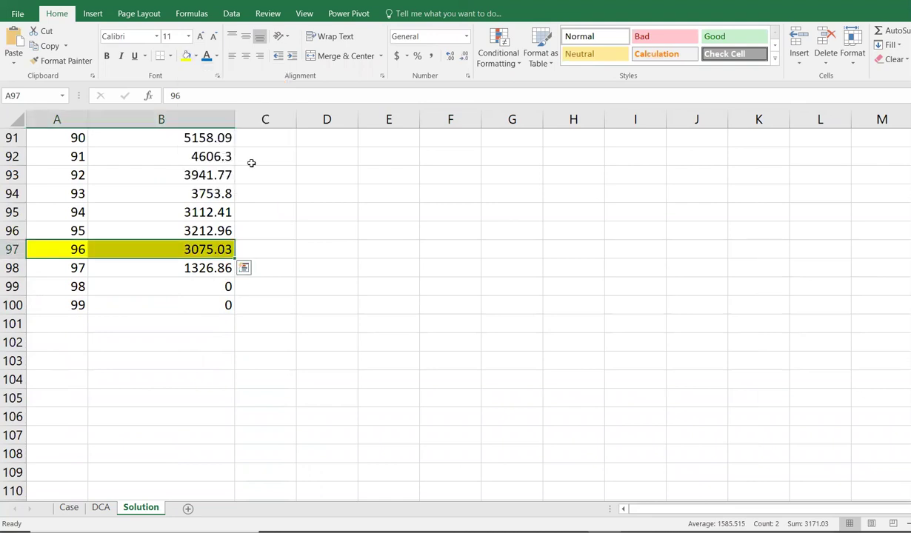
{"action": "left_click", "coordinate": [252, 160]}
Step: Compare the Oil values of months 96 and 97 near the end of the data
{"action": "left_click", "coordinate": [194, 250]}
{"action": "left_click", "coordinate": [195, 269]}
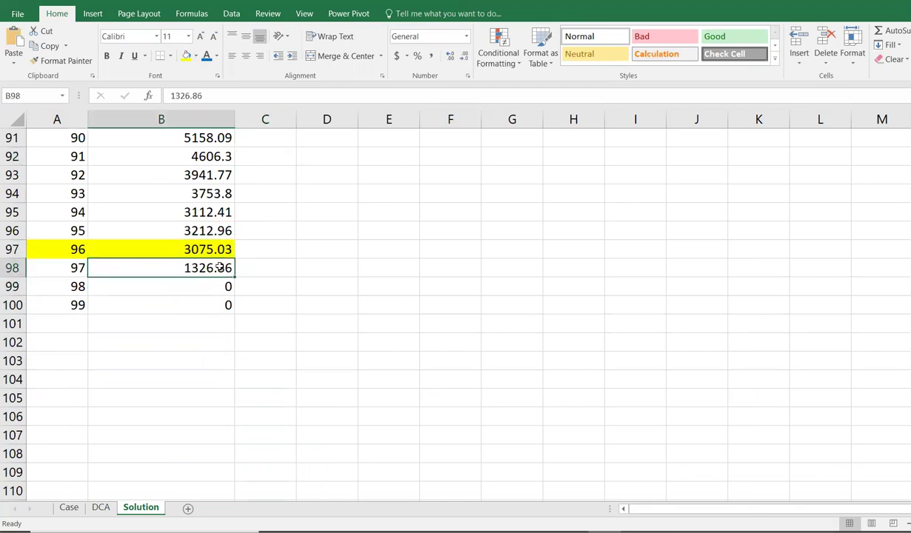
{"action": "mouse_move", "coordinate": [218, 269]}
{"action": "left_mouse_down"}
{"action": "mouse_move", "coordinate": [238, 261]}
{"action": "mouse_move", "coordinate": [222, 270]}
{"action": "left_mouse_up"}
{"action": "left_click", "coordinate": [170, 246]}
{"action": "left_click", "coordinate": [441, 233]}
Step: Check the shortened scatter chart and consult the exponential decline model equations on the DCA sheet
{"action": "scroll", "coordinate": [439, 236], "scroll_direction": "up", "scroll_amount": 13}
{"action": "scroll", "coordinate": [439, 236], "scroll_direction": "up", "scroll_amount": 17}
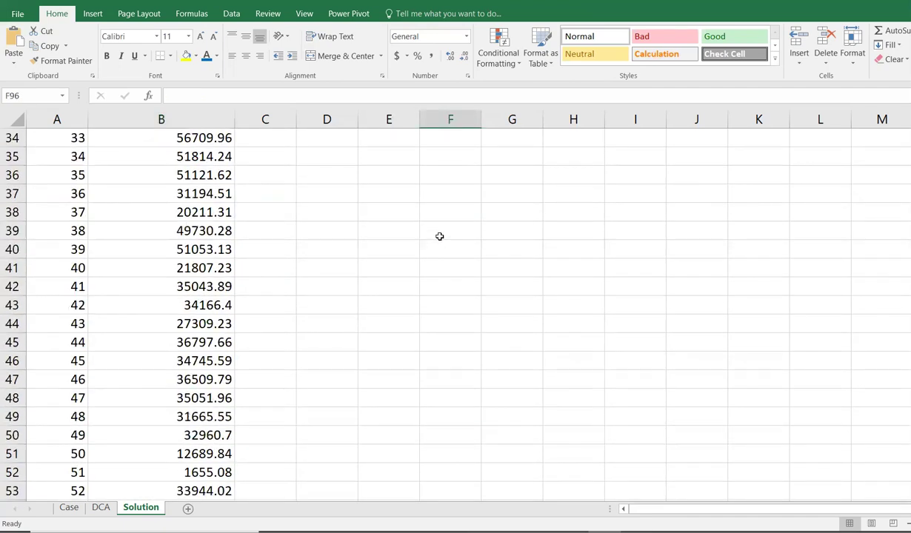
{"action": "left_click", "coordinate": [487, 172]}
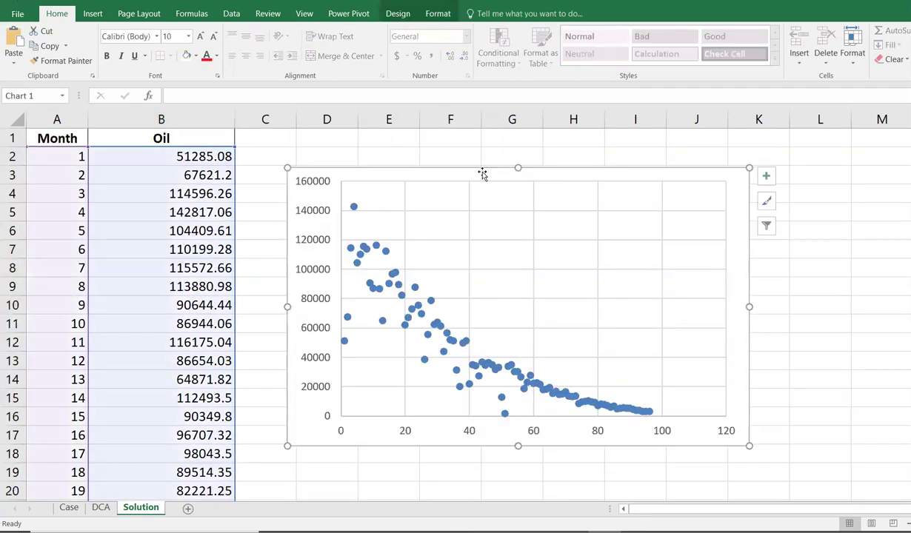
{"action": "scroll", "coordinate": [480, 180], "scroll_direction": "down", "scroll_amount": 1, "text": "ctrl"}
{"action": "left_click", "coordinate": [610, 163]}
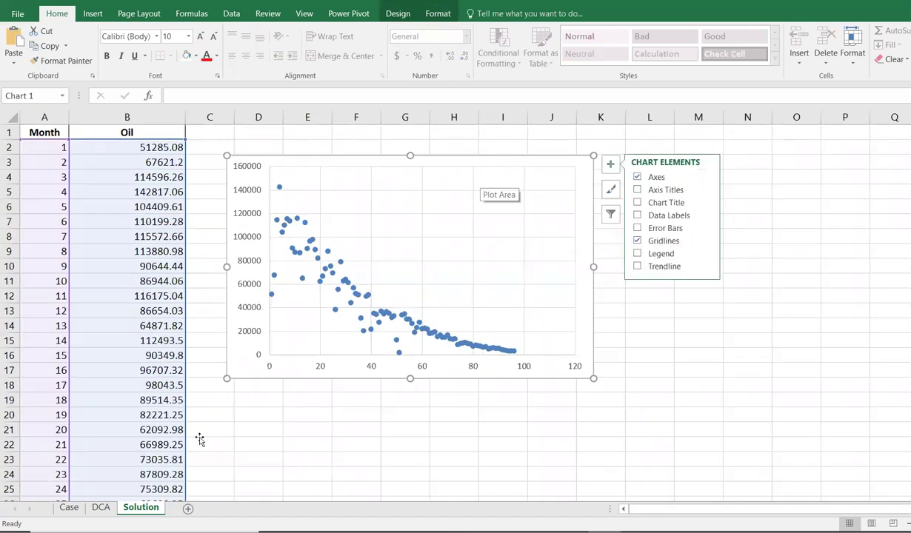
{"action": "left_click", "coordinate": [100, 507]}
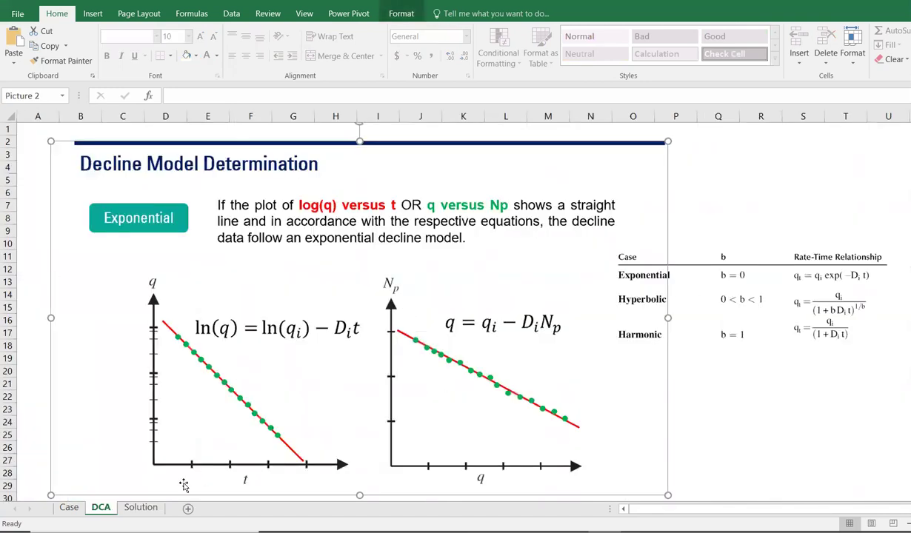
{"action": "left_click", "coordinate": [141, 507]}
Step: Move the scatter chart over columns E to L and paste a copy of it directly below
{"action": "left_click_drag", "start_coordinate": [495, 159], "coordinate": [535, 130]}
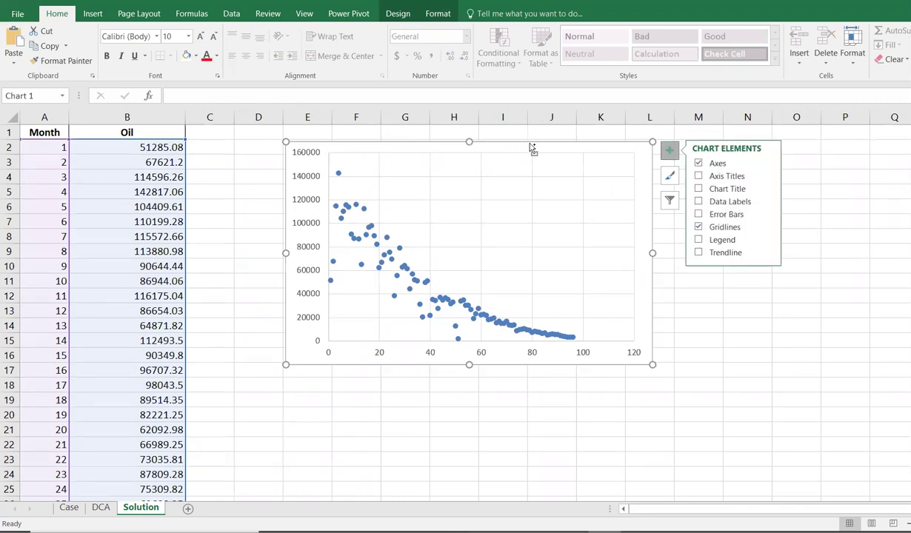
{"action": "scroll", "coordinate": [309, 378], "scroll_direction": "down", "scroll_amount": 1}
{"action": "left_click", "coordinate": [306, 349]}
{"action": "key", "text": "ctrl+v"}
{"action": "scroll", "coordinate": [344, 348], "scroll_direction": "down", "scroll_amount": 4}
{"action": "key", "text": "Escape"}
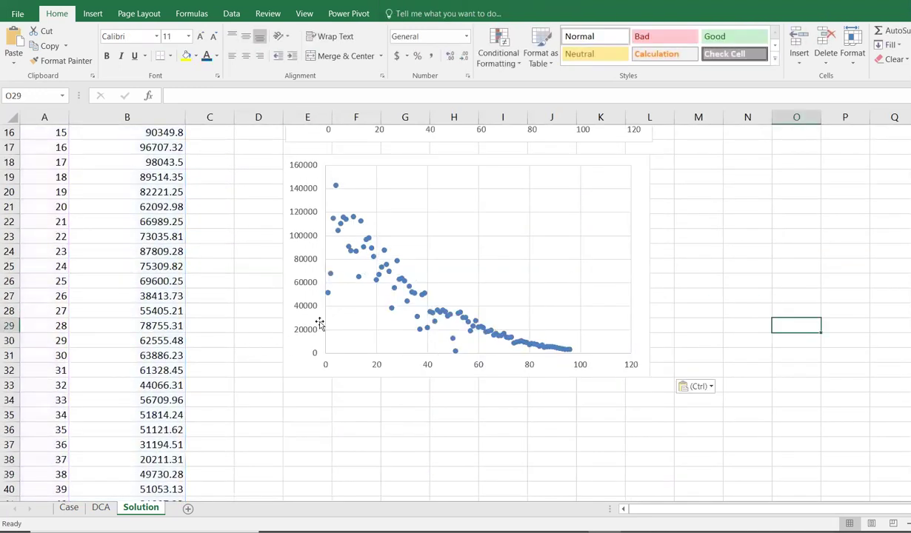
Step: Switch the vertical axis of the lower scatter chart to a logarithmic scale
{"action": "right_click", "coordinate": [301, 323]}
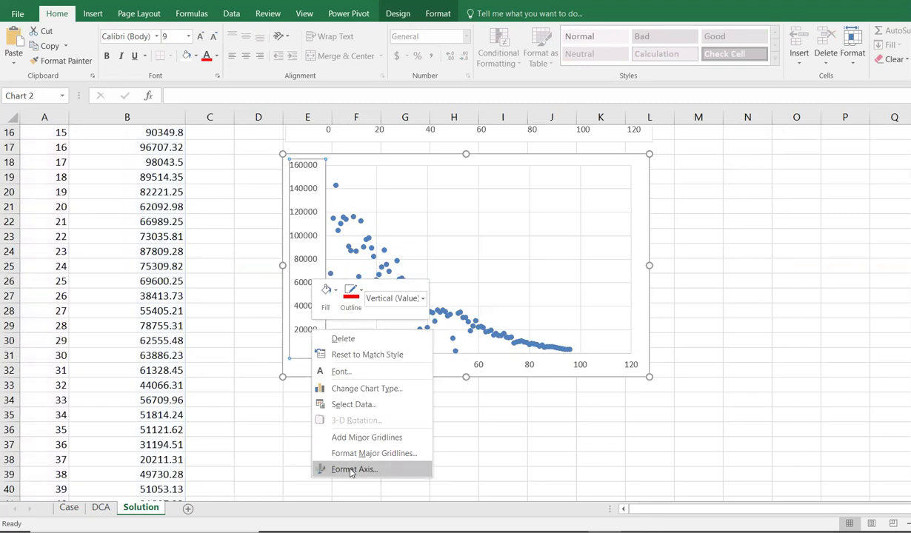
{"action": "left_click", "coordinate": [397, 470]}
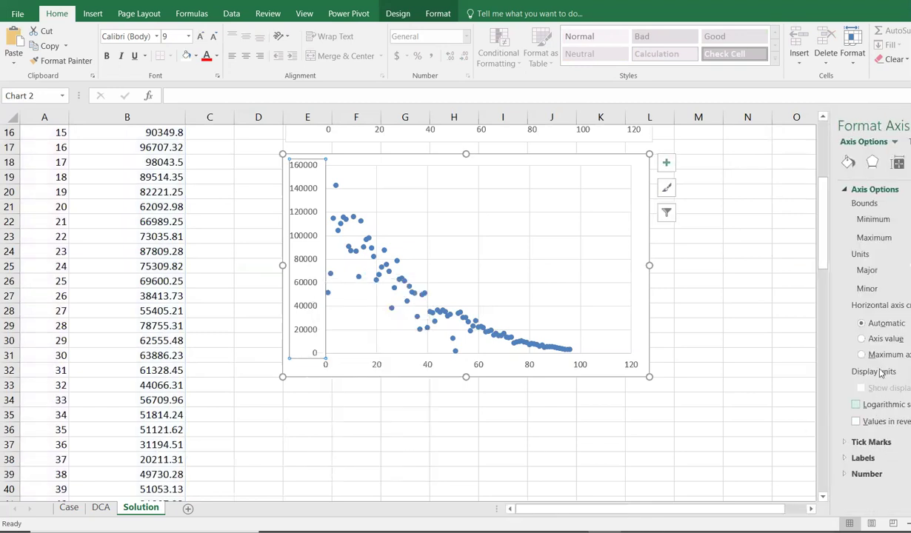
{"action": "left_click", "coordinate": [857, 406]}
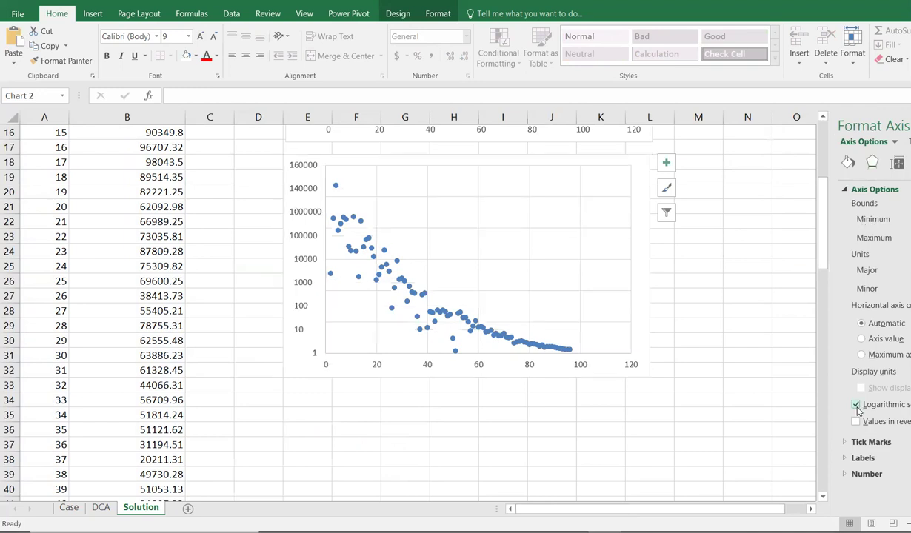
{"action": "left_click", "coordinate": [747, 192]}
{"action": "left_click", "coordinate": [509, 219]}
{"action": "left_click", "coordinate": [708, 205]}
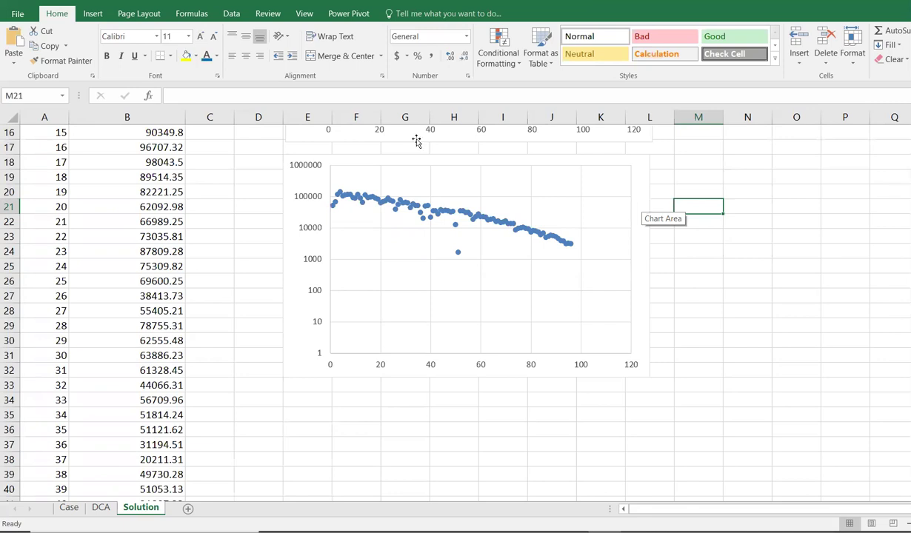
Step: Draw a straight line in the empty cells beside the lower chart and format it with a red 3 pt outline
{"action": "left_click", "coordinate": [92, 14]}
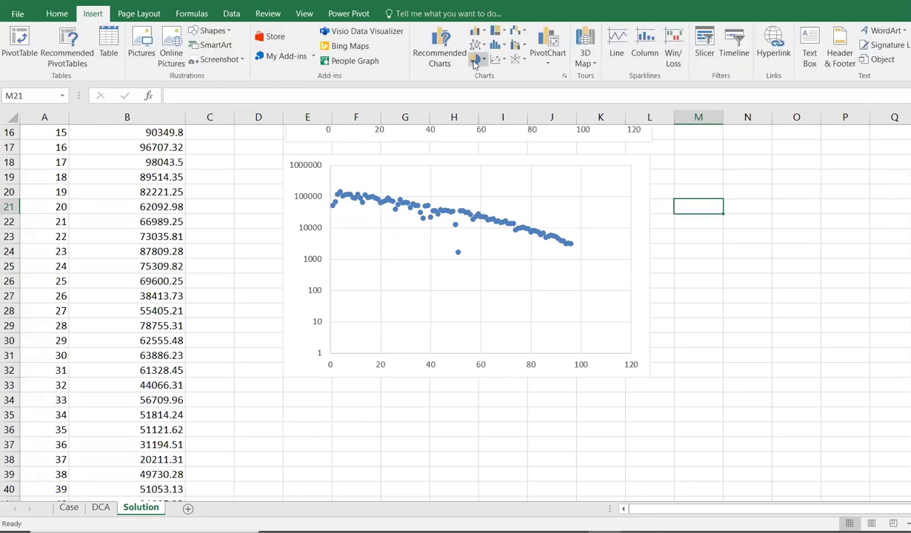
{"action": "left_click", "coordinate": [214, 32]}
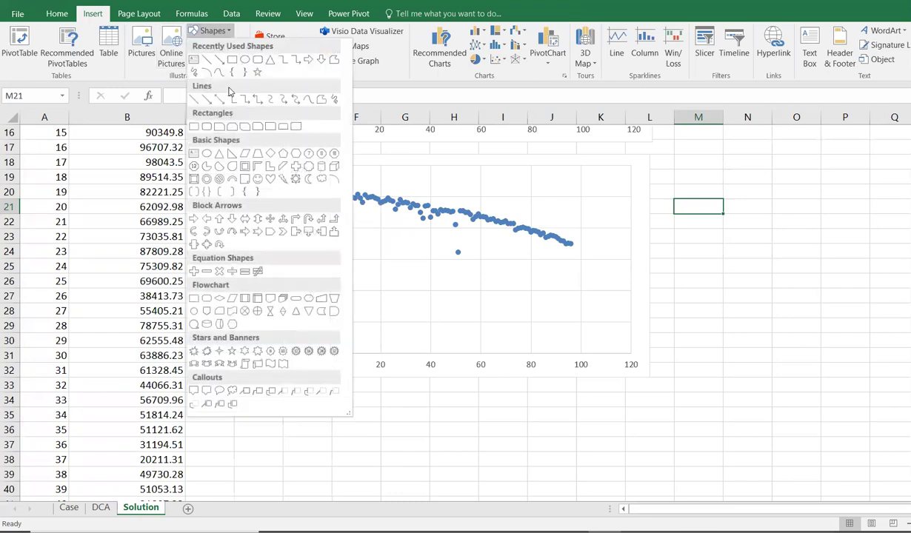
{"action": "left_click", "coordinate": [199, 58]}
{"action": "mouse_move", "coordinate": [795, 402]}
{"action": "left_mouse_down"}
{"action": "mouse_move", "coordinate": [775, 332]}
{"action": "mouse_move", "coordinate": [688, 182]}
{"action": "mouse_move", "coordinate": [717, 259]}
{"action": "left_mouse_up"}
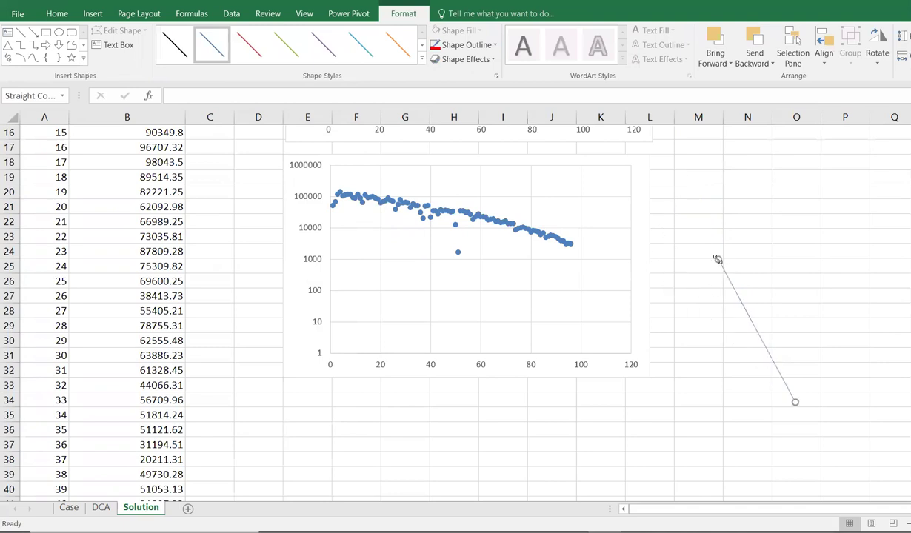
{"action": "left_click", "coordinate": [463, 44]}
{"action": "left_click", "coordinate": [495, 45]}
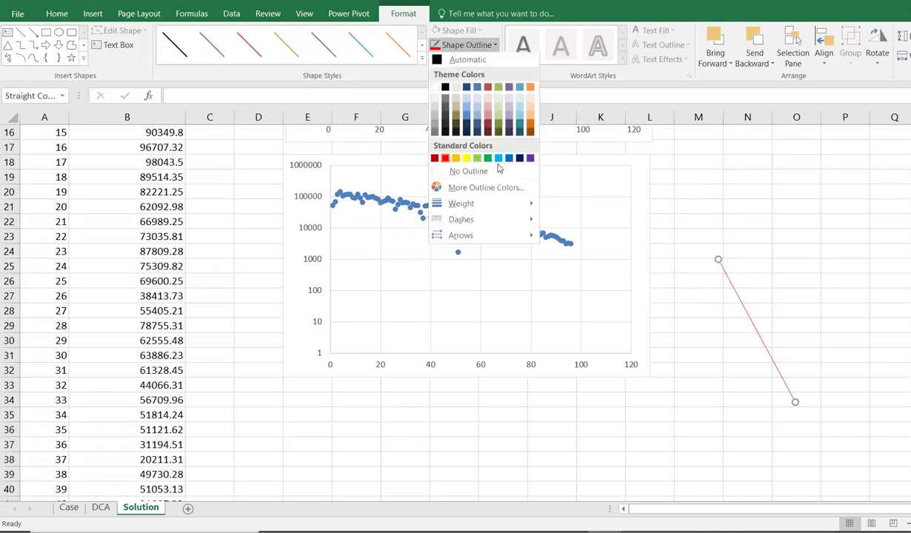
{"action": "mouse_move", "coordinate": [494, 205]}
{"action": "left_click", "coordinate": [599, 284]}
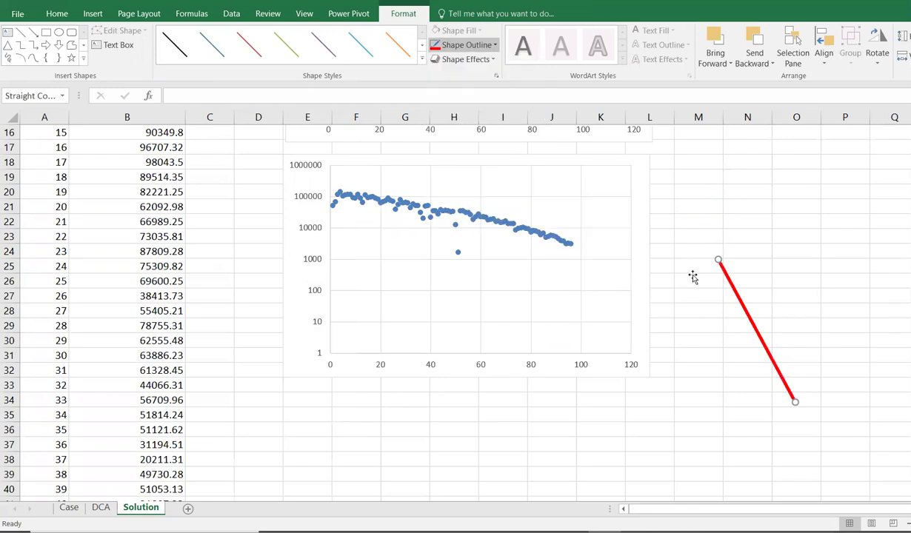
Step: Move and rotate the red line onto the early data points of the logarithmic chart, ending near month 52
{"action": "left_click_drag", "start_coordinate": [718, 260], "coordinate": [439, 267]}
{"action": "left_click_drag", "start_coordinate": [789, 406], "coordinate": [776, 340]}
{"action": "left_click_drag", "start_coordinate": [488, 268], "coordinate": [383, 193]}
{"action": "left_click_drag", "start_coordinate": [678, 260], "coordinate": [468, 214]}
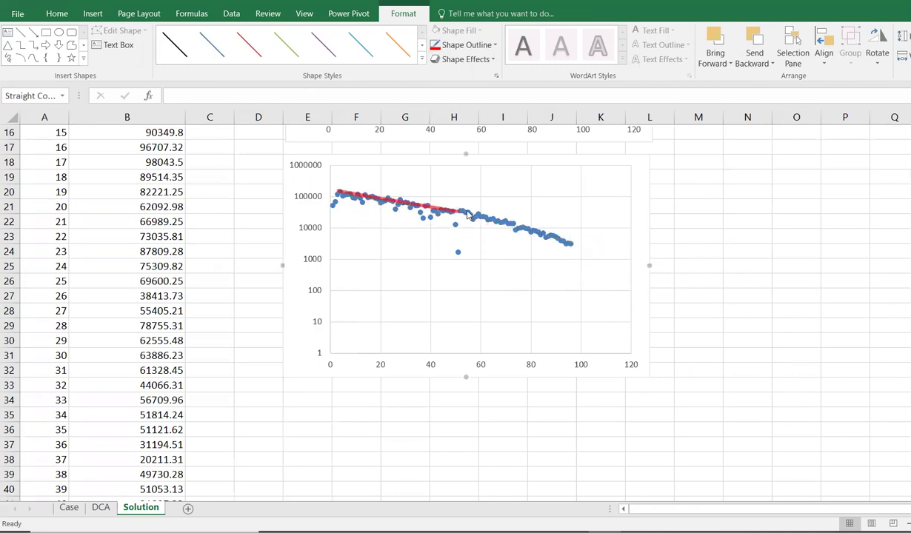
Step: Refine the red line's endpoints, extending its start back to the vertical axis and following the trend to about month 51
{"action": "scroll", "coordinate": [532, 248], "scroll_direction": "up", "scroll_amount": 3}
{"action": "left_click_drag", "start_coordinate": [709, 508], "coordinate": [716, 488]}
{"action": "scroll", "coordinate": [649, 415], "scroll_direction": "up", "scroll_amount": 3}
{"action": "scroll", "coordinate": [655, 427], "scroll_direction": "down", "scroll_amount": 3}
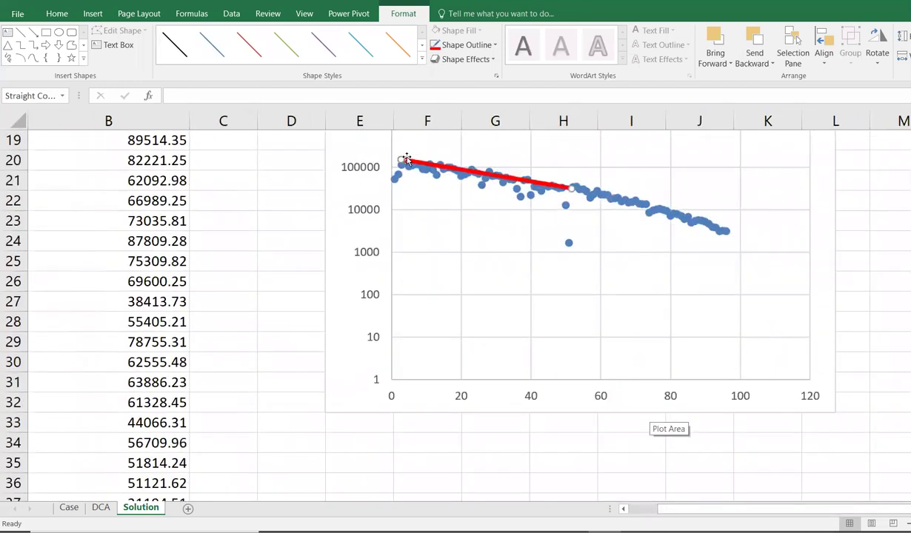
{"action": "mouse_move", "coordinate": [400, 162]}
{"action": "left_mouse_down"}
{"action": "mouse_move", "coordinate": [395, 154]}
{"action": "mouse_move", "coordinate": [398, 161]}
{"action": "left_mouse_up"}
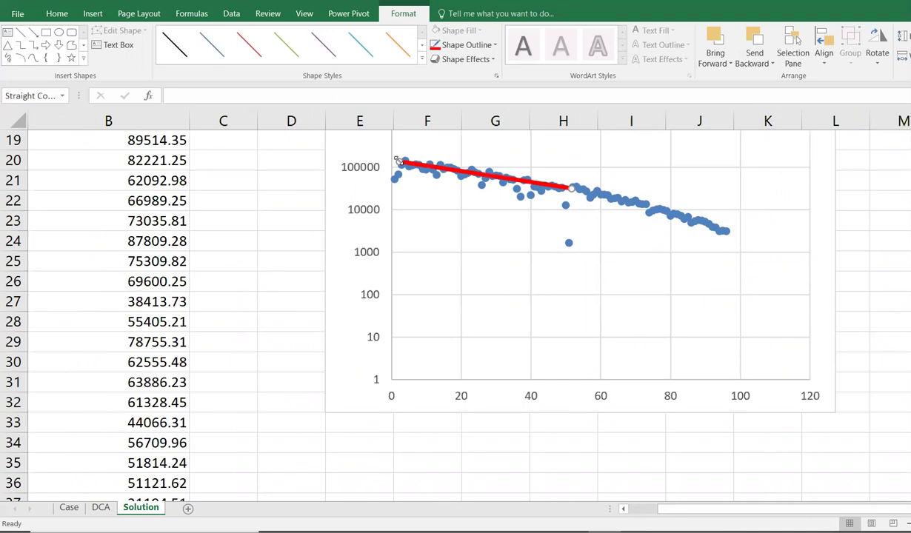
{"action": "scroll", "coordinate": [437, 248], "scroll_direction": "up", "scroll_amount": 2}
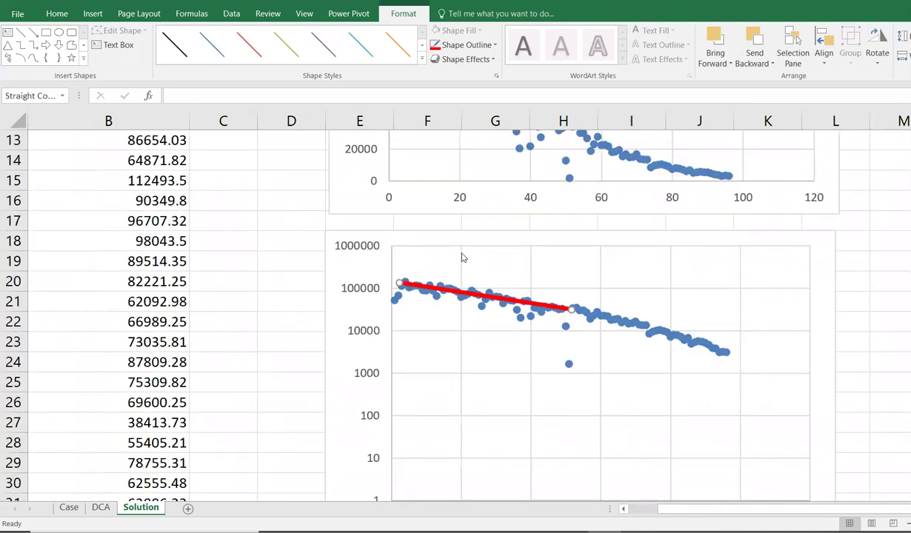
{"action": "mouse_move", "coordinate": [398, 283]}
{"action": "left_mouse_down"}
{"action": "mouse_move", "coordinate": [366, 269]}
{"action": "mouse_move", "coordinate": [393, 267]}
{"action": "mouse_move", "coordinate": [391, 281]}
{"action": "left_mouse_up"}
{"action": "scroll", "coordinate": [567, 302], "scroll_direction": "down", "scroll_amount": 1}
{"action": "mouse_move", "coordinate": [569, 246]}
{"action": "left_mouse_down"}
{"action": "mouse_move", "coordinate": [570, 263]}
{"action": "mouse_move", "coordinate": [561, 244]}
{"action": "mouse_move", "coordinate": [568, 247]}
{"action": "left_mouse_up"}
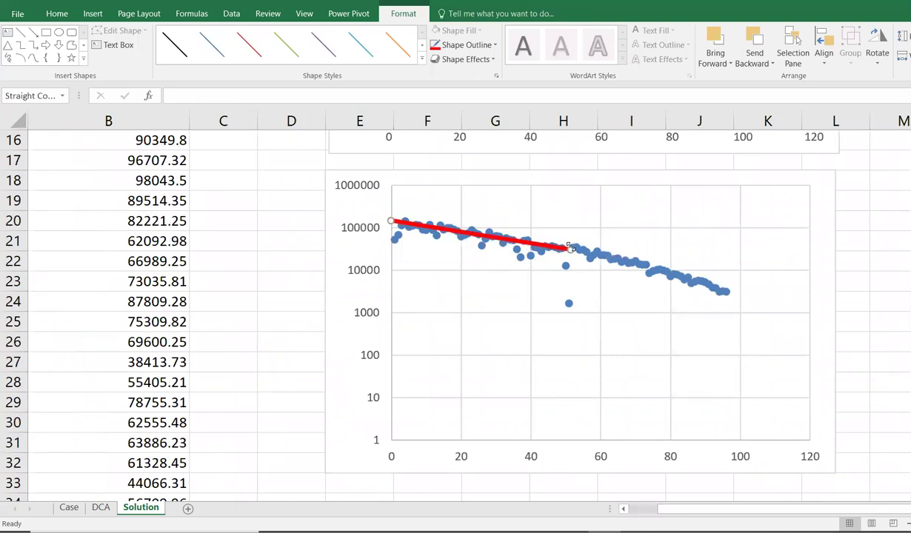
Step: Duplicate the red line and fit the copy to the later data from about month 51 to month 99
{"action": "key", "text": "ctrl+d"}
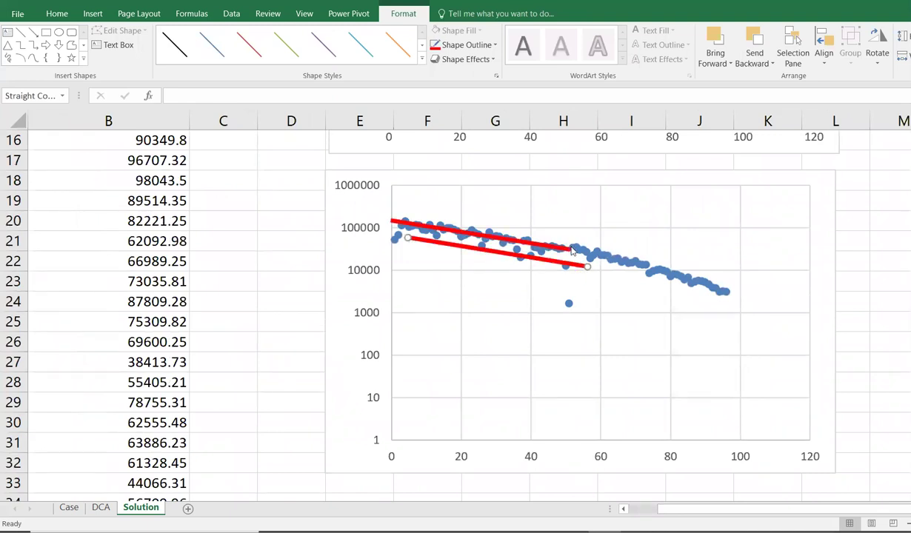
{"action": "left_click_drag", "start_coordinate": [587, 266], "coordinate": [601, 305]}
{"action": "left_click_drag", "start_coordinate": [499, 270], "coordinate": [680, 286]}
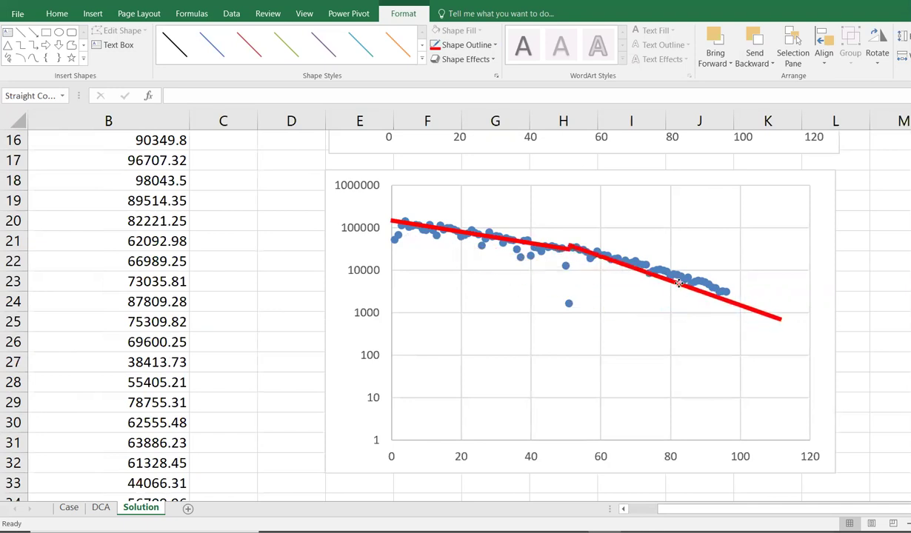
{"action": "left_click_drag", "start_coordinate": [780, 318], "coordinate": [736, 294]}
Step: Recolor the later trend line light green and align it with the data so it starts where the red line ends
{"action": "left_click", "coordinate": [478, 48]}
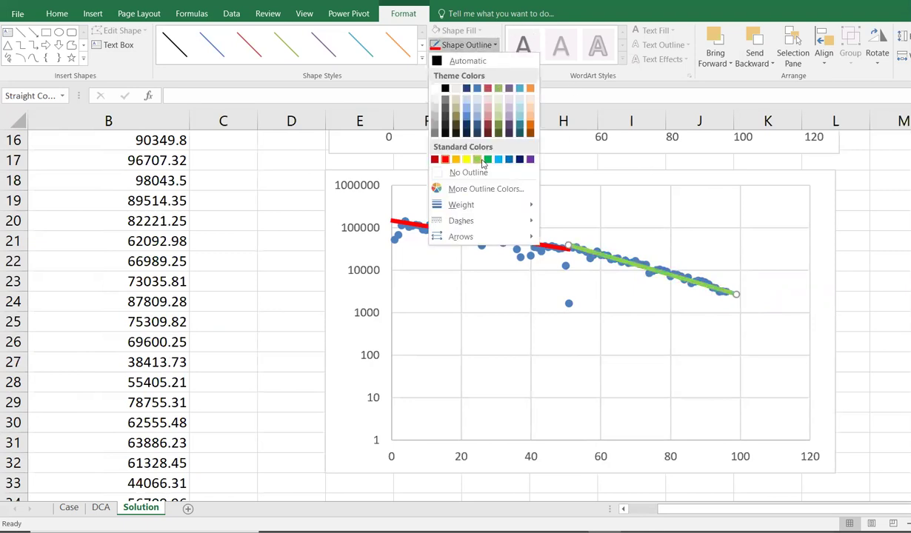
{"action": "left_click", "coordinate": [485, 160]}
{"action": "left_click", "coordinate": [677, 248]}
{"action": "mouse_move", "coordinate": [603, 259]}
{"action": "left_mouse_down"}
{"action": "mouse_move", "coordinate": [592, 268]}
{"action": "mouse_move", "coordinate": [545, 259]}
{"action": "mouse_move", "coordinate": [546, 243]}
{"action": "mouse_move", "coordinate": [535, 246]}
{"action": "mouse_move", "coordinate": [633, 247]}
{"action": "mouse_move", "coordinate": [605, 253]}
{"action": "left_mouse_up"}
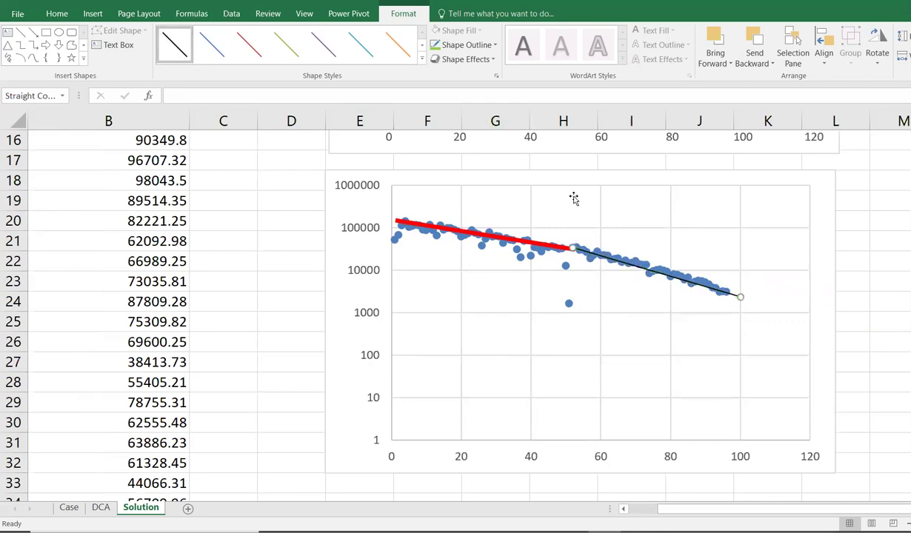
{"action": "left_click", "coordinate": [277, 197]}
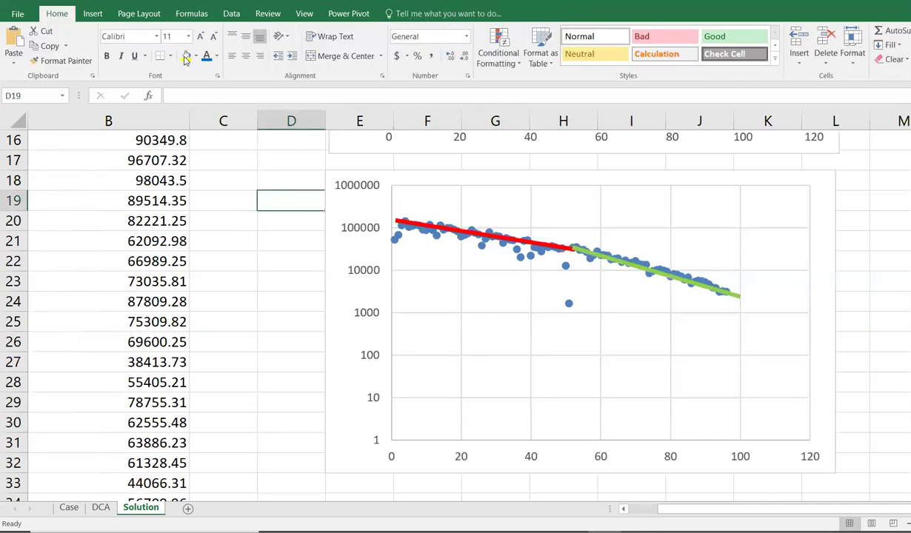
Step: Draw a vertical straight line across the logarithmic chart at about month 52, where the red and green lines meet
{"action": "left_click", "coordinate": [93, 13]}
{"action": "left_click", "coordinate": [213, 31]}
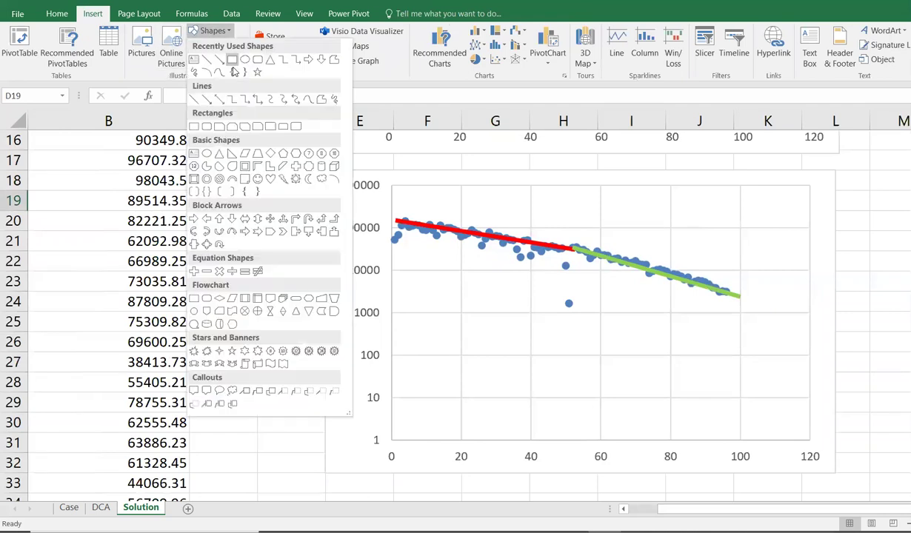
{"action": "left_click", "coordinate": [215, 59]}
{"action": "mouse_move", "coordinate": [565, 183]}
{"action": "left_mouse_down"}
{"action": "mouse_move", "coordinate": [573, 444]}
{"action": "mouse_move", "coordinate": [562, 185]}
{"action": "mouse_move", "coordinate": [571, 188]}
{"action": "left_mouse_up"}
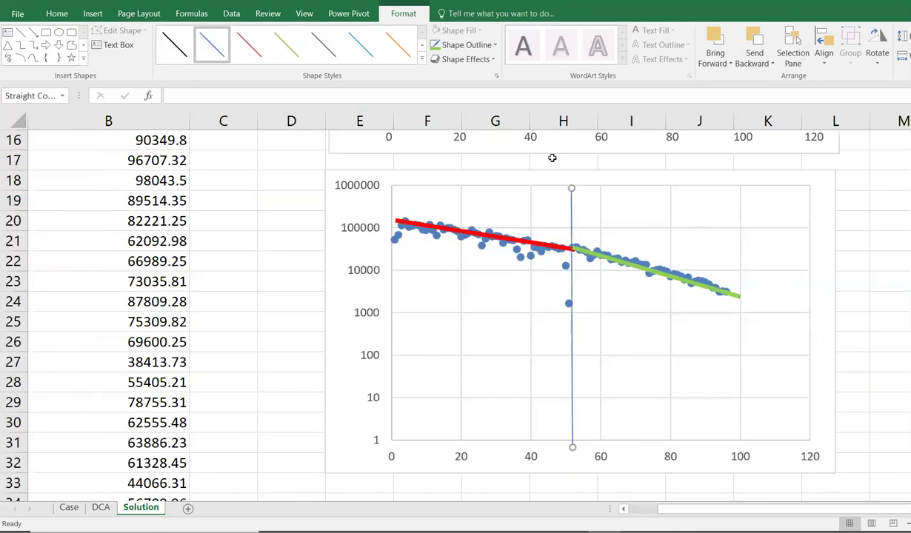
Step: Give the vertical line a dark blue 4½ pt outline and adjust both its ends around the point where the trend lines meet
{"action": "left_click", "coordinate": [467, 45]}
{"action": "mouse_move", "coordinate": [485, 207]}
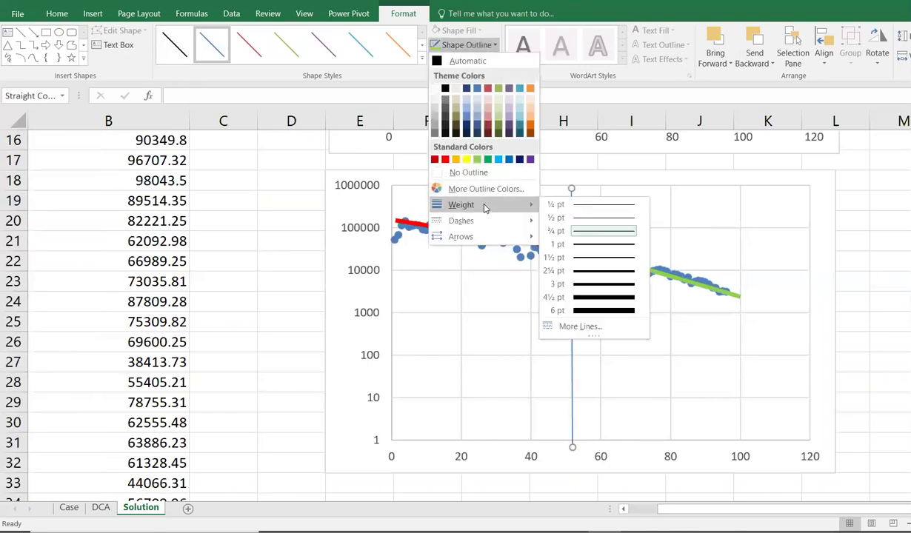
{"action": "left_click", "coordinate": [628, 302]}
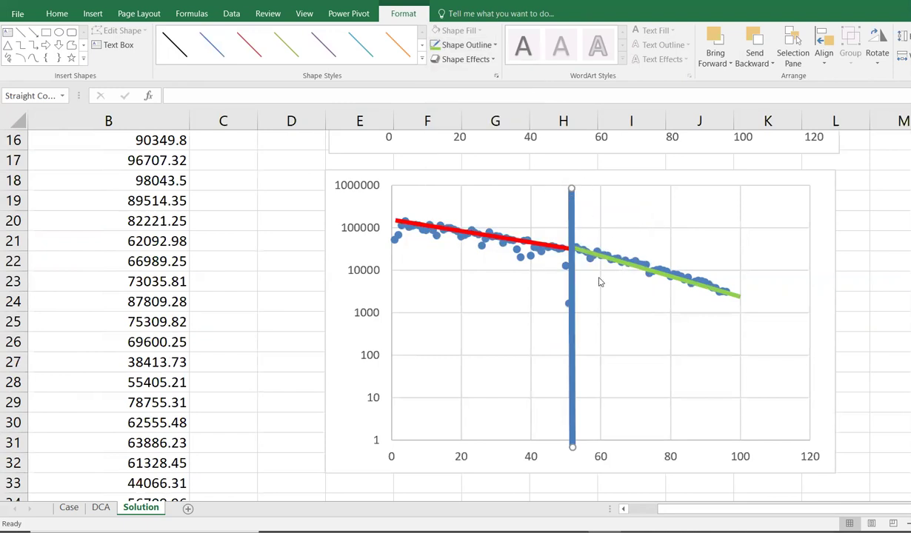
{"action": "left_click", "coordinate": [467, 45]}
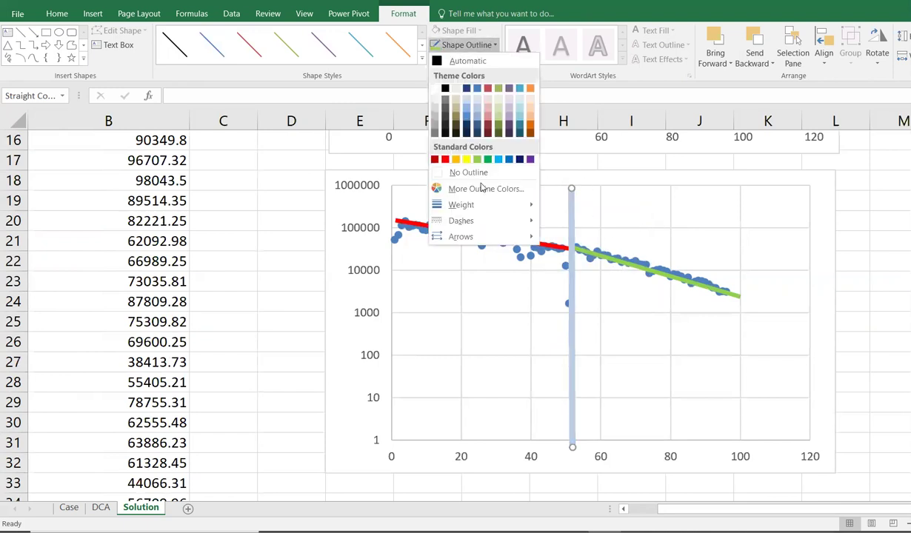
{"action": "left_click", "coordinate": [519, 162]}
{"action": "left_click_drag", "start_coordinate": [576, 189], "coordinate": [576, 182]}
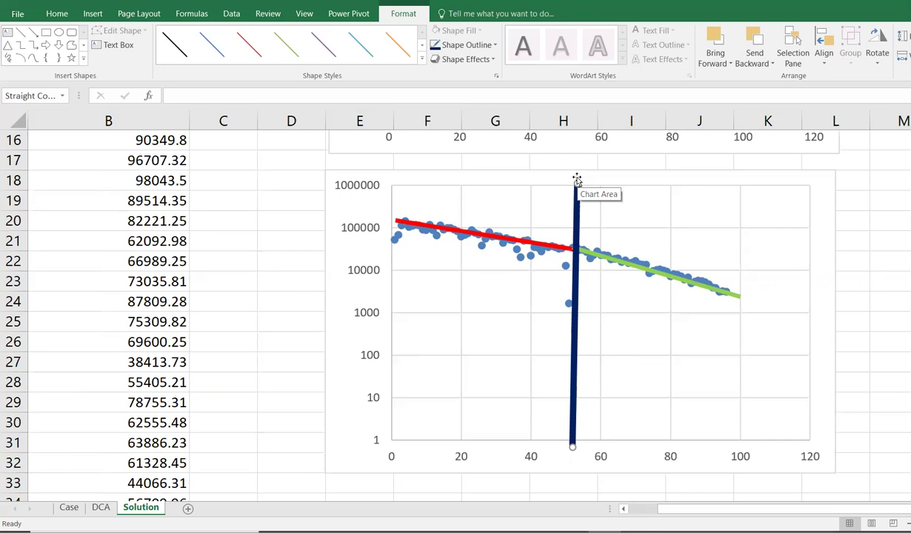
{"action": "left_click_drag", "start_coordinate": [573, 446], "coordinate": [569, 443]}
Step: Shift the red line slightly lower onto the early data and stretch a copy of it to about month 120
{"action": "left_click_drag", "start_coordinate": [482, 233], "coordinate": [500, 237]}
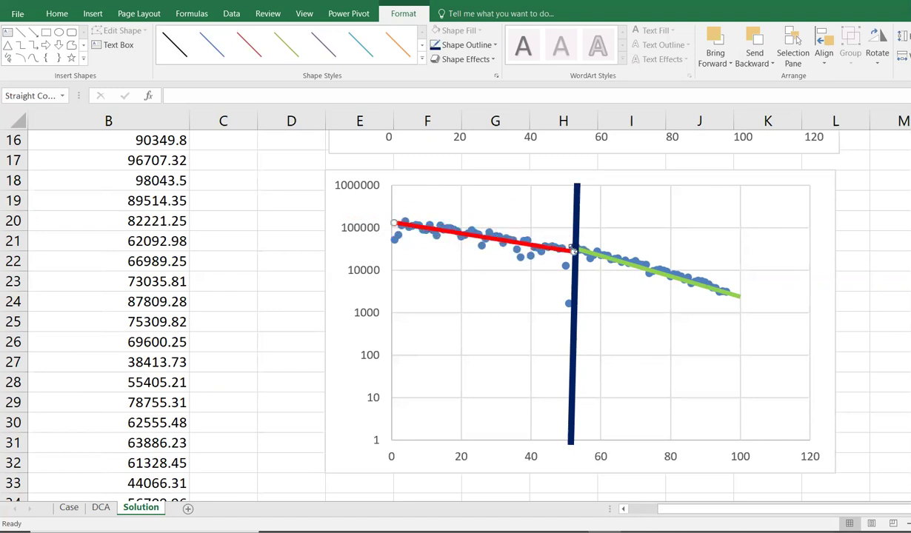
{"action": "left_click_drag", "start_coordinate": [561, 251], "coordinate": [522, 246]}
{"action": "left_click", "coordinate": [523, 243]}
{"action": "left_click_drag", "start_coordinate": [580, 252], "coordinate": [814, 287]}
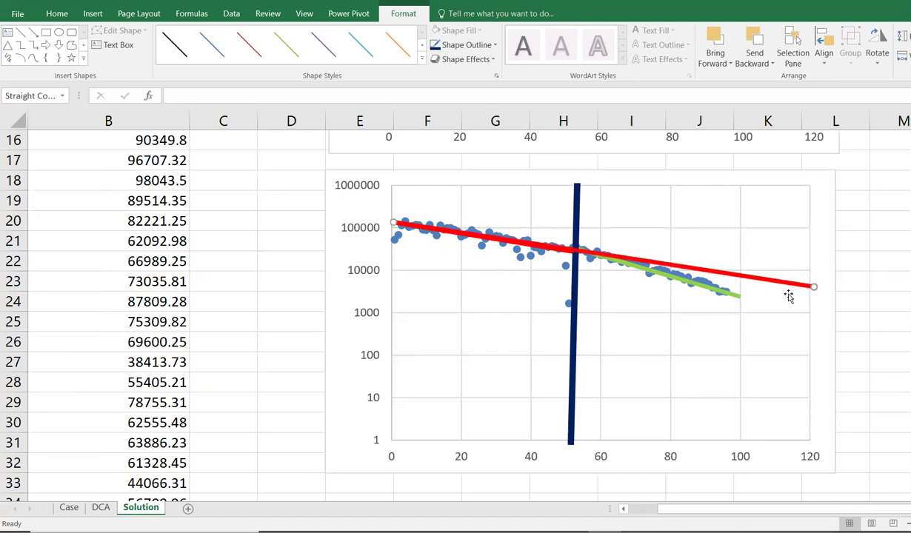
Step: Make the red copy dashed and place it so it continues the early trend beyond the vertical line to about month 120
{"action": "left_click", "coordinate": [465, 45]}
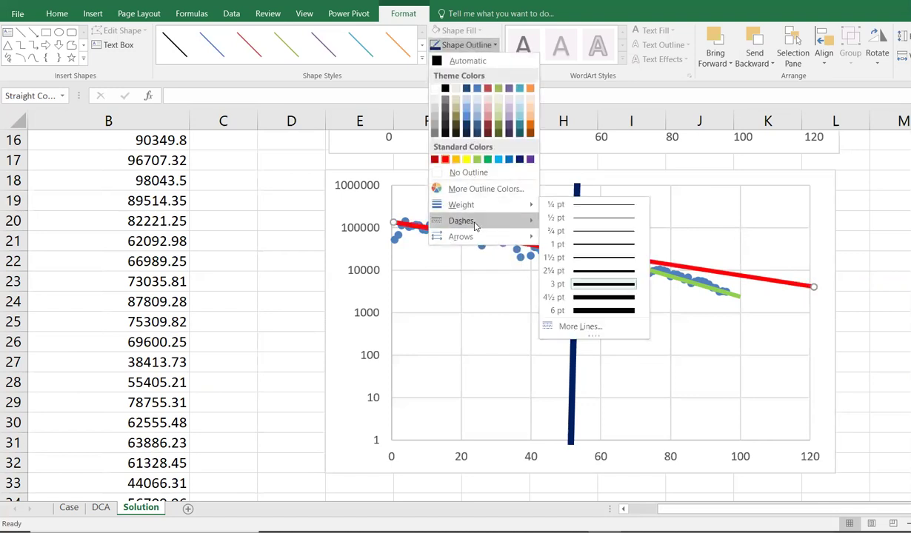
{"action": "mouse_move", "coordinate": [477, 225]}
{"action": "left_click", "coordinate": [584, 240]}
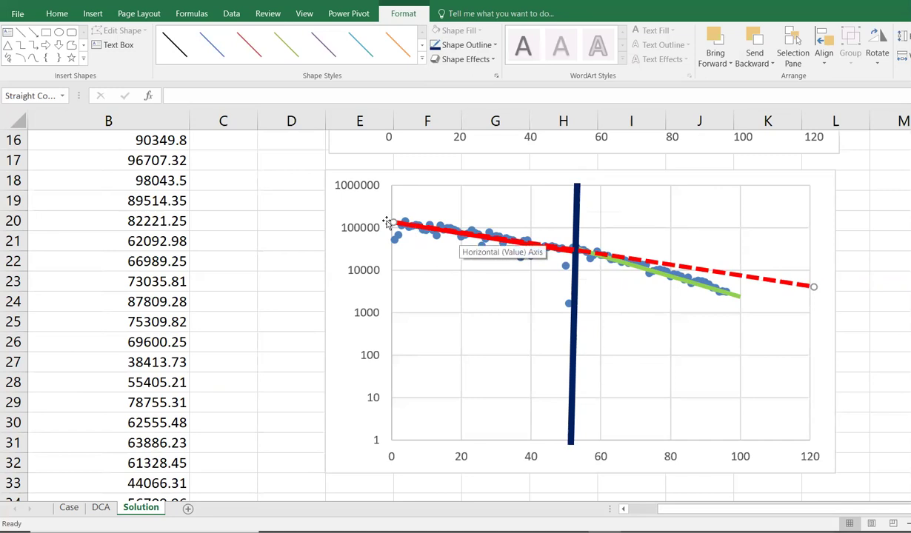
{"action": "left_click_drag", "start_coordinate": [626, 255], "coordinate": [470, 234]}
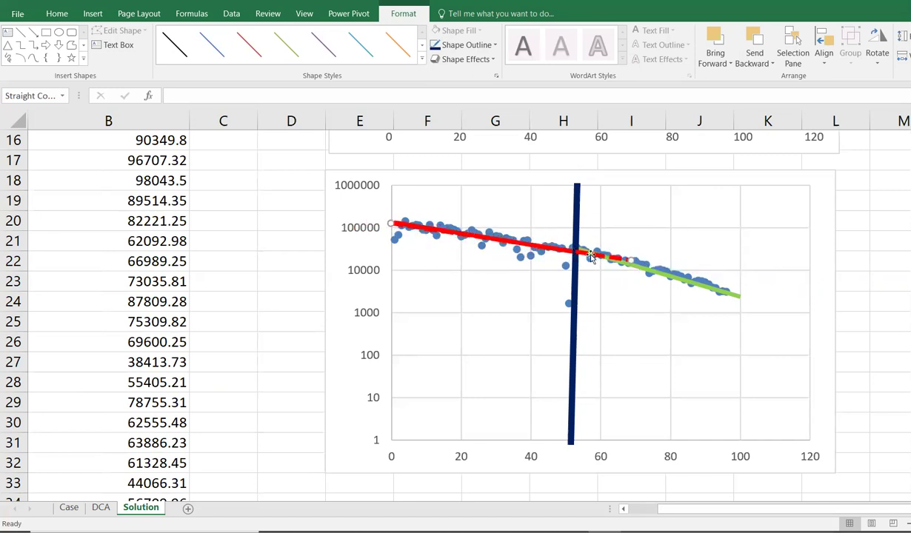
{"action": "left_click_drag", "start_coordinate": [585, 253], "coordinate": [777, 282]}
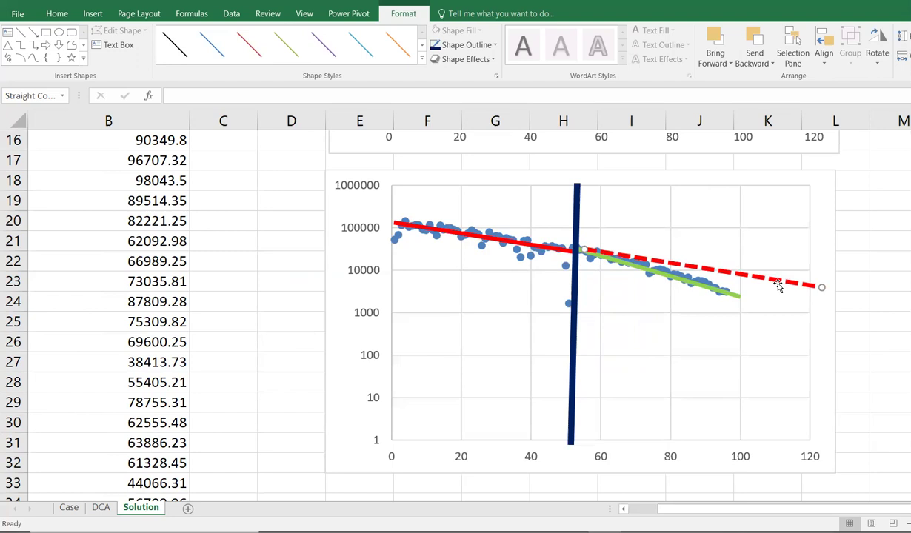
{"action": "mouse_move", "coordinate": [773, 285]}
{"action": "left_mouse_down"}
{"action": "mouse_move", "coordinate": [759, 297]}
{"action": "mouse_move", "coordinate": [792, 289]}
{"action": "mouse_move", "coordinate": [777, 282]}
{"action": "left_mouse_up"}
Step: Add a dashed copy of the green line that continues the later trend from about month 105 past month 120
{"action": "left_click_drag", "start_coordinate": [715, 290], "coordinate": [739, 271]}
{"action": "left_click", "coordinate": [732, 296]}
{"action": "left_click_drag", "start_coordinate": [738, 303], "coordinate": [793, 310]}
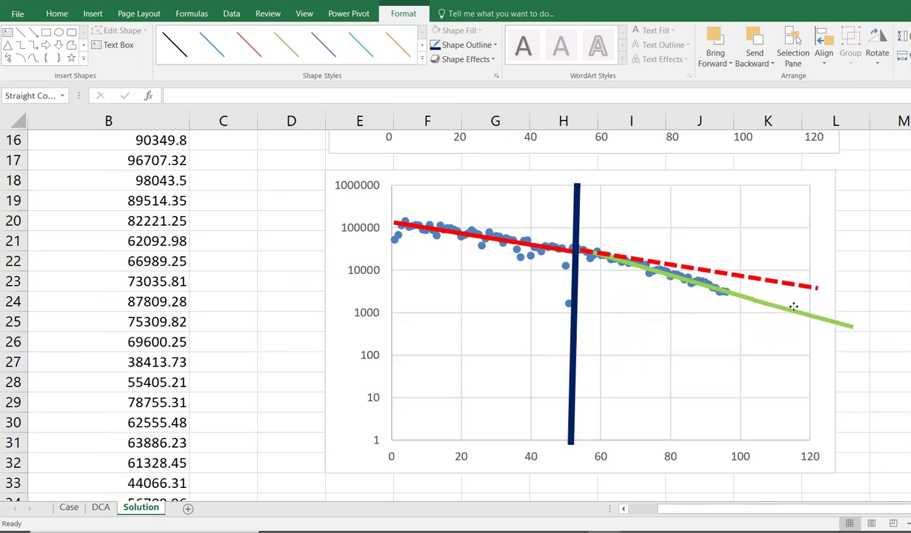
{"action": "left_click", "coordinate": [466, 44]}
{"action": "mouse_move", "coordinate": [495, 220]}
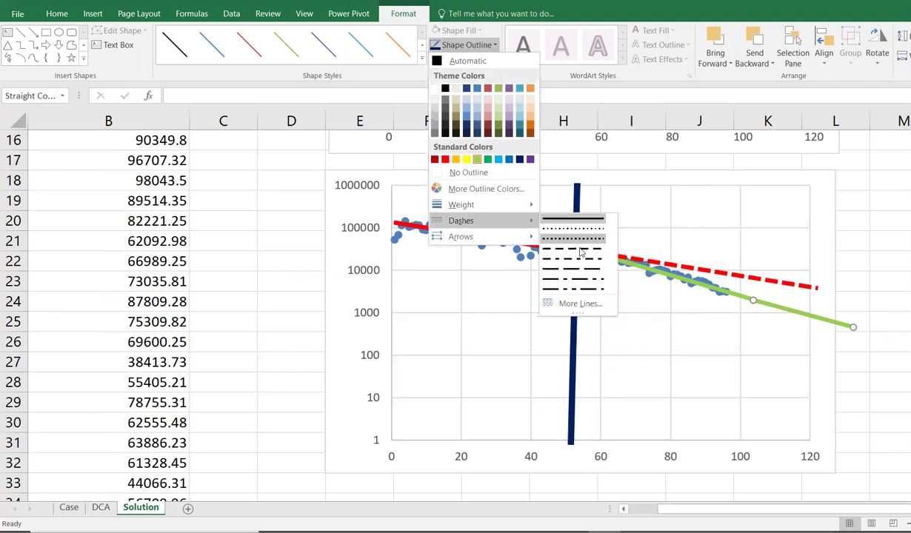
{"action": "left_click", "coordinate": [567, 240]}
{"action": "left_click_drag", "start_coordinate": [790, 311], "coordinate": [794, 312]}
{"action": "left_click_drag", "start_coordinate": [851, 330], "coordinate": [843, 332]}
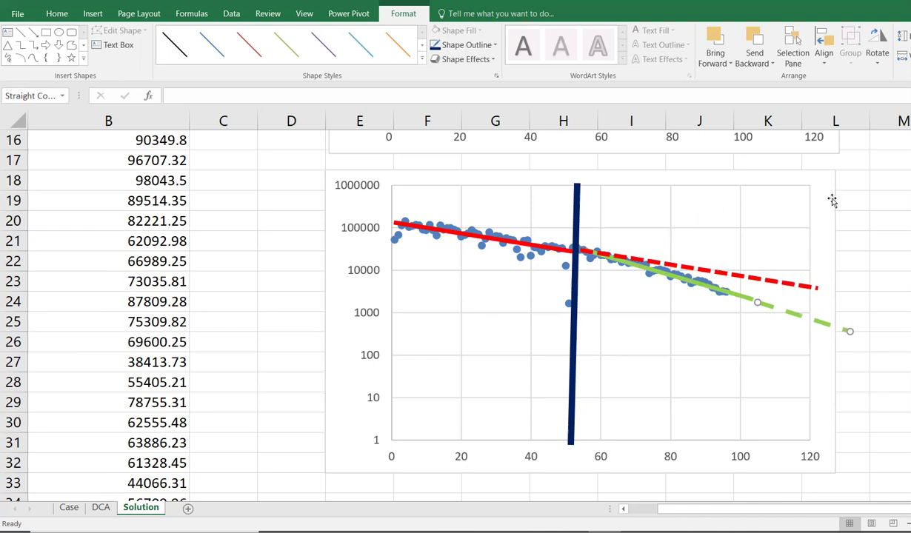
Step: Return to the Case sheet and review the list of decline analysis tasks
{"action": "left_click", "coordinate": [101, 508]}
{"action": "left_click", "coordinate": [69, 508]}
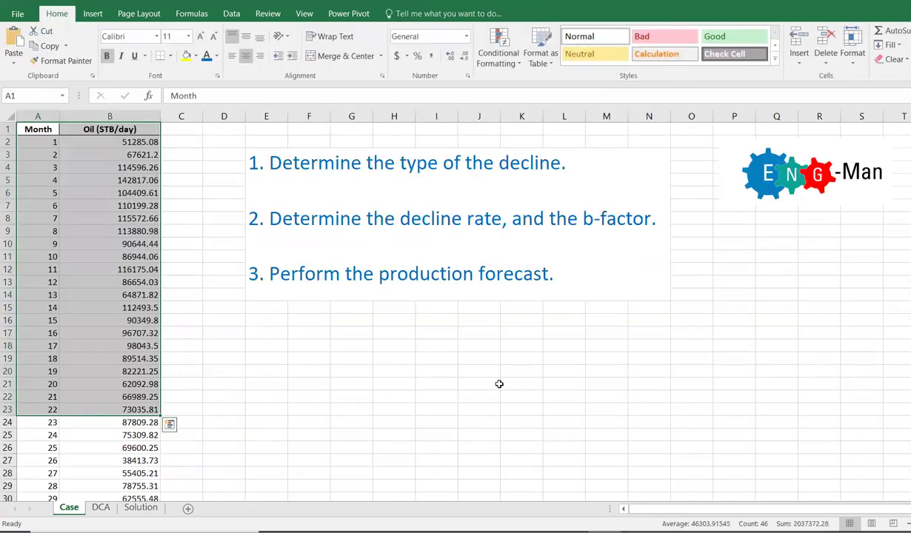
Step: Enter the answer Exponential on the empty line below the first task and colour it red
{"action": "double_click", "coordinate": [287, 182]}
{"action": "left_click", "coordinate": [563, 175]}
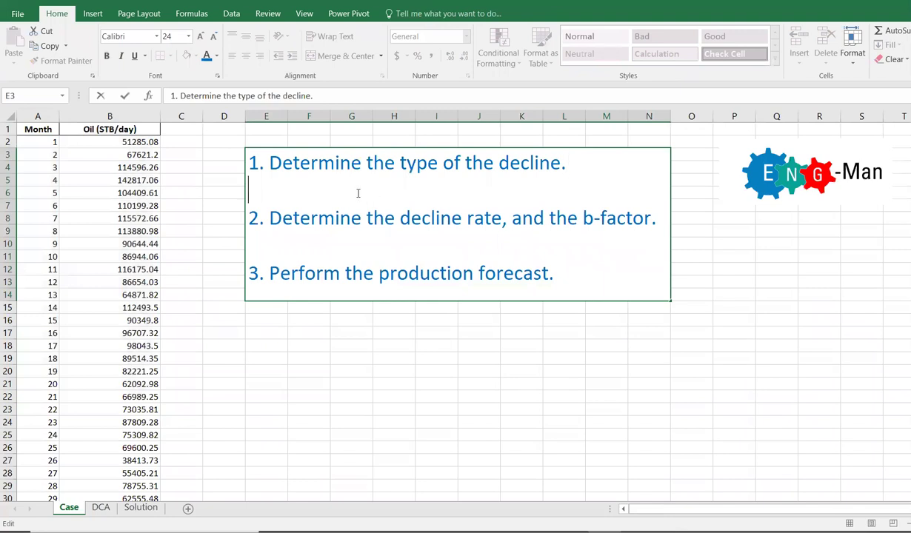
{"action": "type", "text": "Exponential"}
{"action": "key", "text": "shift+Left"}
{"action": "key", "text": "shift+Left"}
{"action": "key", "text": "shift+Left"}
{"action": "key", "text": "shift+Left"}
{"action": "key", "text": "shift+Left"}
{"action": "key", "text": "shift+Left"}
{"action": "key", "text": "shift+Left"}
{"action": "key", "text": "shift+Left"}
{"action": "key", "text": "shift+Left"}
{"action": "key", "text": "shift+Left"}
{"action": "key", "text": "shift+Left"}
{"action": "key", "text": "shift+Left"}
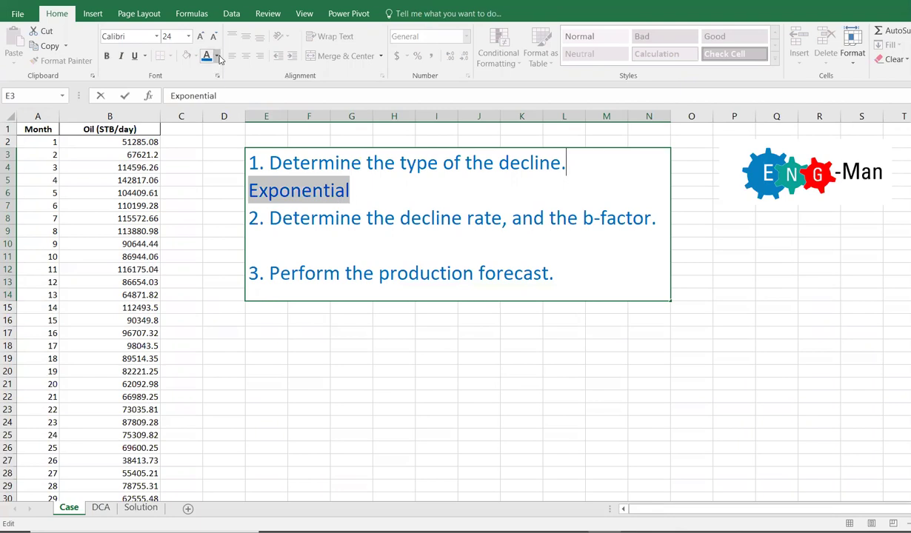
{"action": "left_click", "coordinate": [216, 57]}
{"action": "left_click", "coordinate": [222, 169]}
{"action": "left_click", "coordinate": [268, 376]}
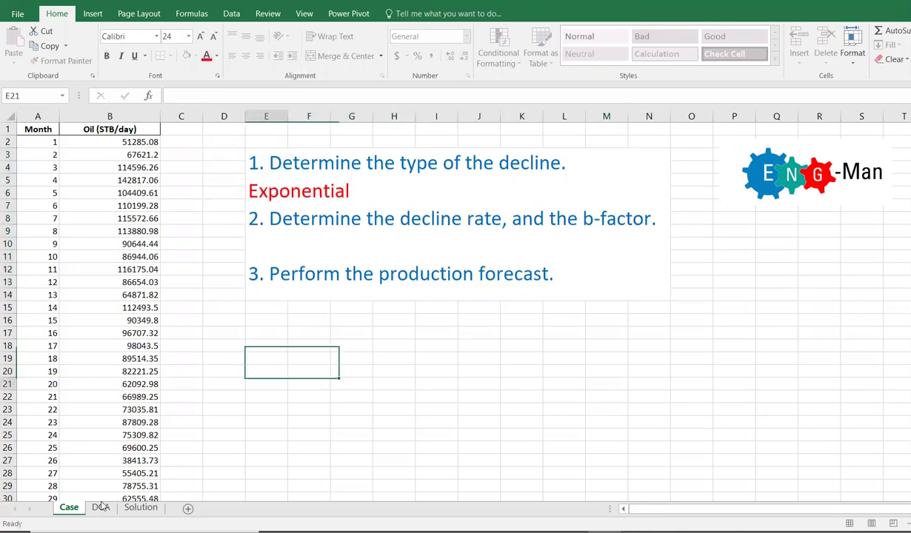
Step: Review the decline model descriptions on the DCA sheet and compare them with the two charts on the Solution sheet
{"action": "left_click", "coordinate": [100, 507]}
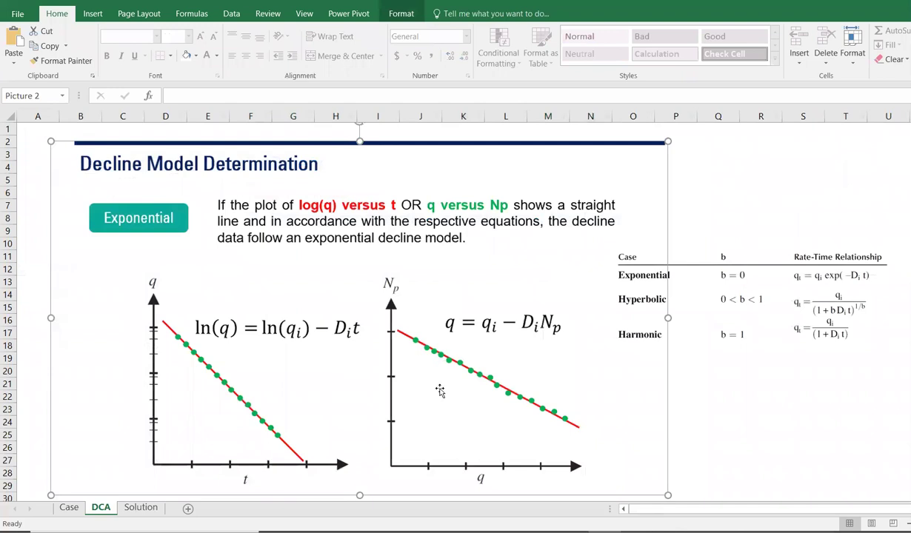
{"action": "scroll", "coordinate": [437, 382], "scroll_direction": "down", "scroll_amount": 3}
{"action": "scroll", "coordinate": [224, 427], "scroll_direction": "down", "scroll_amount": 6}
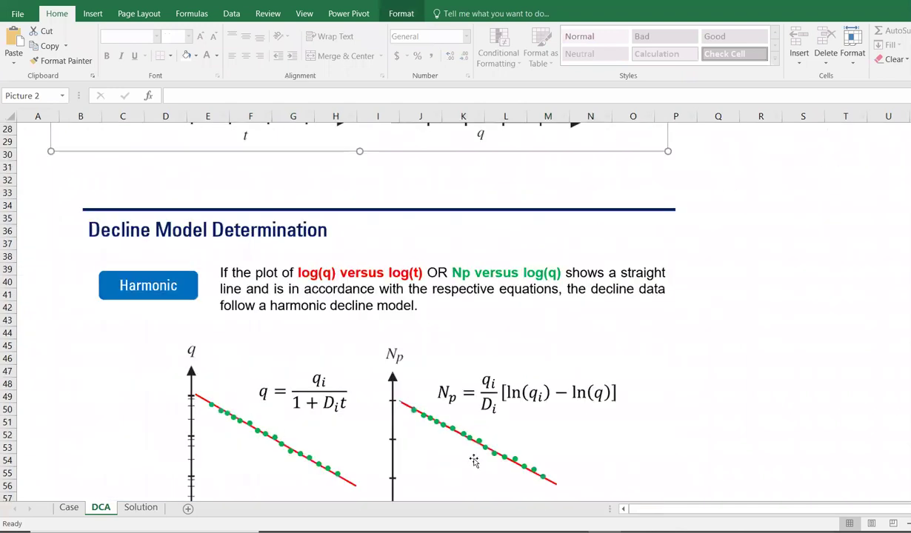
{"action": "scroll", "coordinate": [454, 441], "scroll_direction": "down", "scroll_amount": 4}
{"action": "key", "text": "ctrl+Page_Down"}
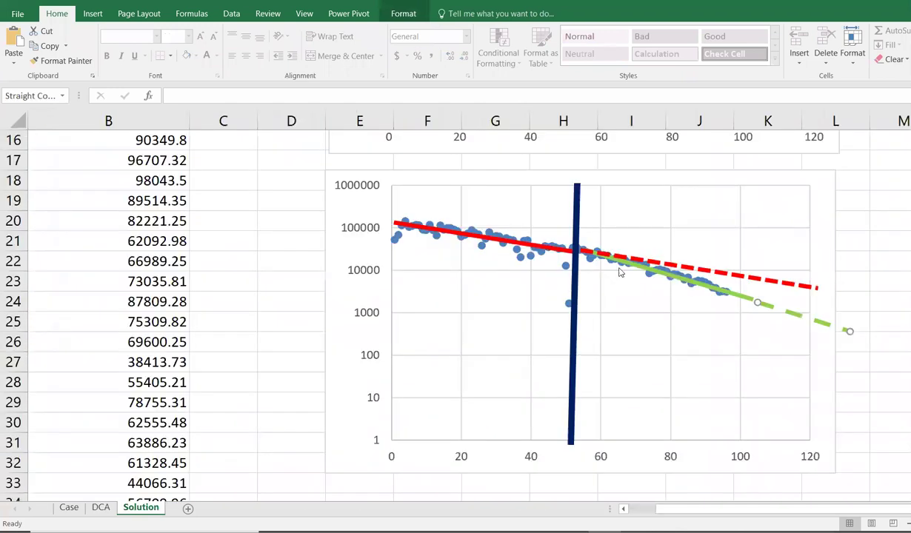
{"action": "scroll", "coordinate": [755, 320], "scroll_direction": "up", "scroll_amount": 3}
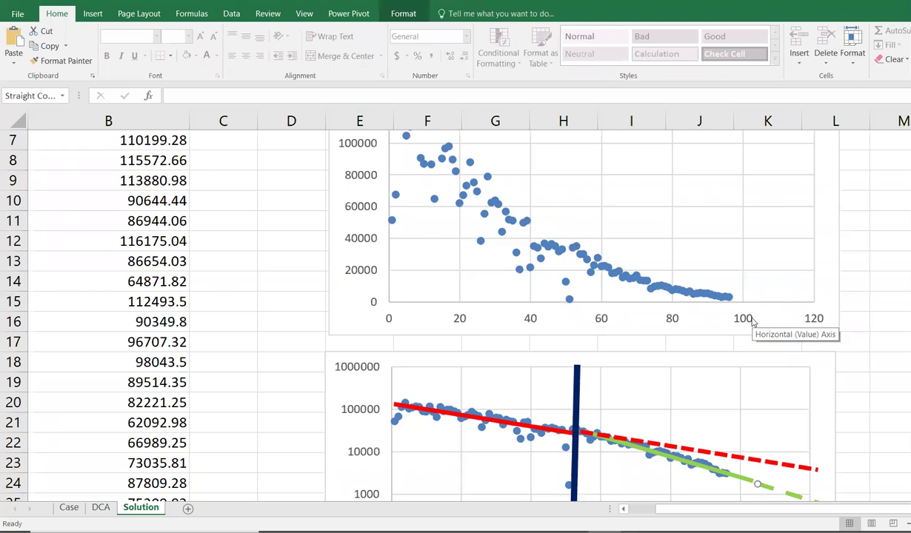
{"action": "left_click", "coordinate": [281, 238]}
{"action": "scroll", "coordinate": [264, 270], "scroll_direction": "down", "scroll_amount": 3, "text": "ctrl"}
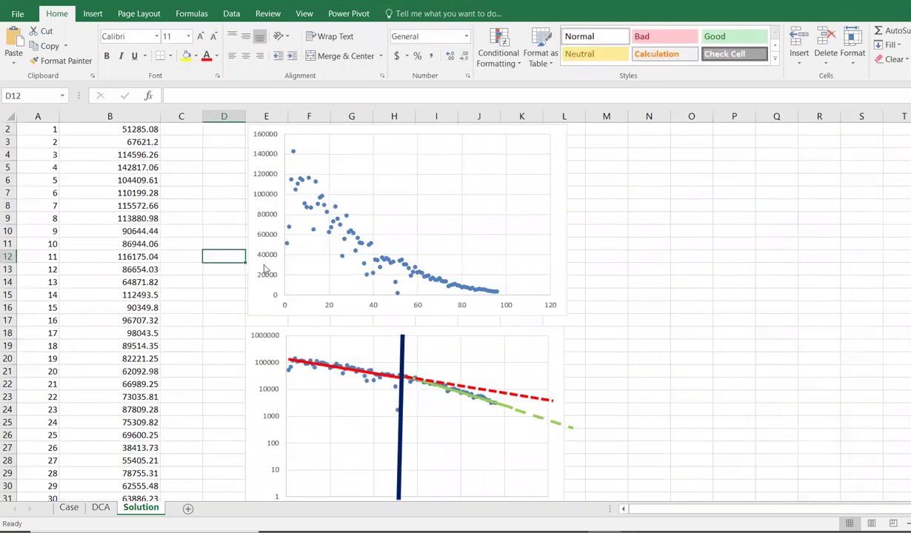
{"action": "scroll", "coordinate": [206, 308], "scroll_direction": "up", "scroll_amount": 1}
Step: On the Case sheet, enter b = 0 on the empty line below the second task
{"action": "left_click", "coordinate": [69, 507]}
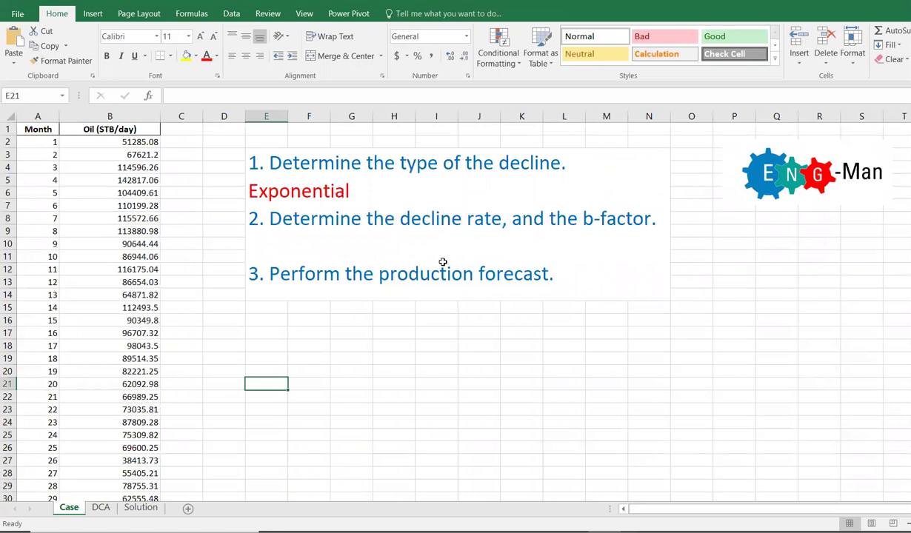
{"action": "left_click", "coordinate": [360, 247]}
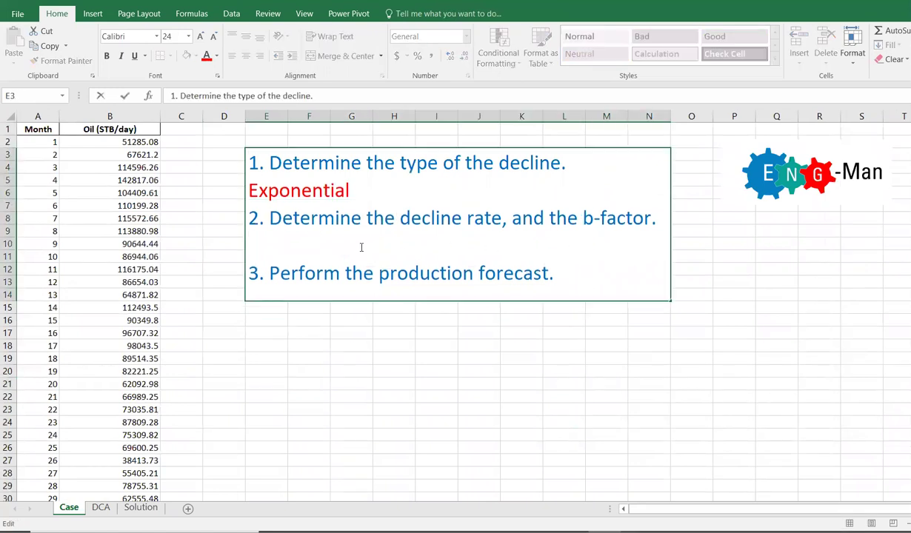
{"action": "type", "text": "B ="}
{"action": "key", "text": "BackSpace"}
{"action": "key", "text": "BackSpace"}
{"action": "key", "text": "BackSpace"}
{"action": "key", "text": "BackSpace"}
{"action": "type", "text": "b "}
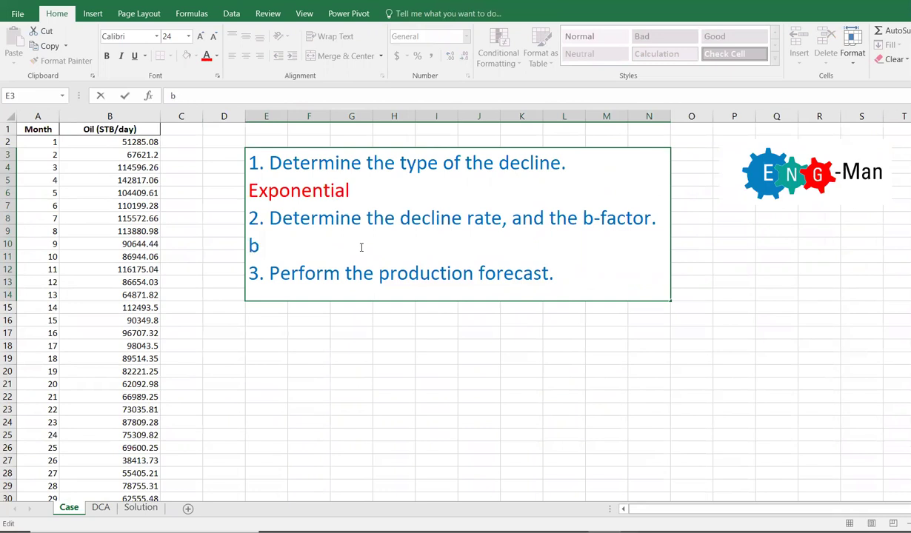
{"action": "type", "text": "= 0"}
Step: Colour the b = 0 answer red and add a comma after it
{"action": "left_click_drag", "start_coordinate": [311, 244], "coordinate": [218, 232]}
{"action": "left_click", "coordinate": [216, 55]}
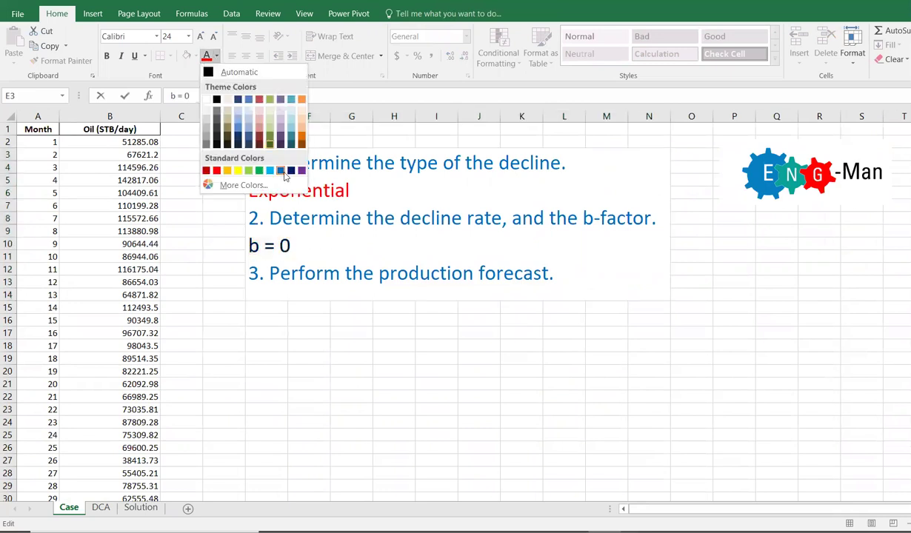
{"action": "left_click", "coordinate": [216, 170]}
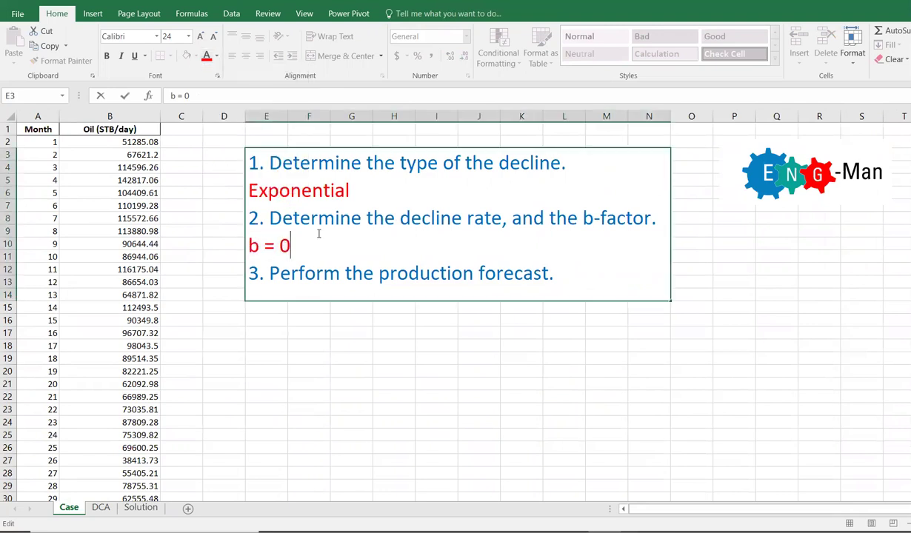
{"action": "key", "text": "Right"}
{"action": "key", "text": "Left"}
{"action": "type", "text": ","}
{"action": "left_click", "coordinate": [353, 317]}
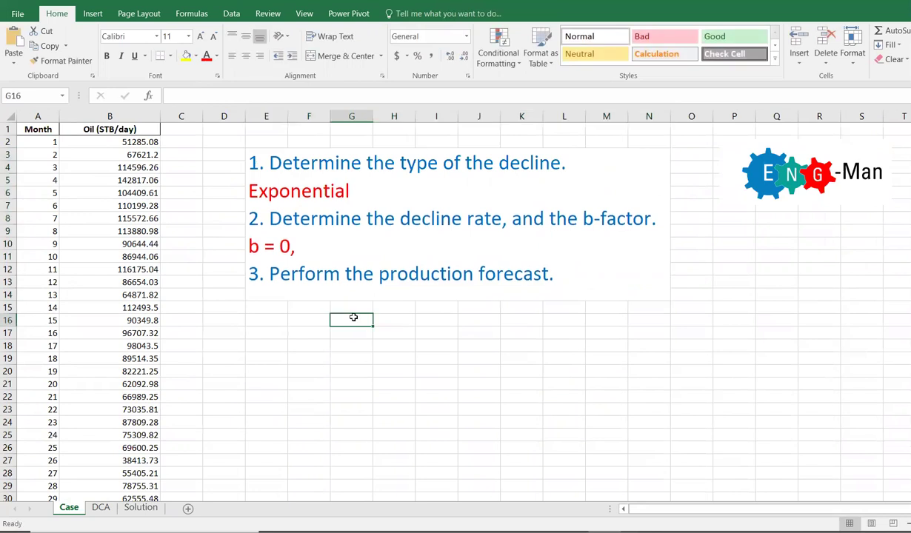
Step: Duplicate the semi-log production chart on the Solution sheet
{"action": "left_click", "coordinate": [141, 507]}
{"action": "scroll", "coordinate": [656, 282], "scroll_direction": "down", "scroll_amount": 1}
{"action": "scroll", "coordinate": [656, 283], "scroll_direction": "down", "scroll_amount": 2}
{"action": "left_click", "coordinate": [552, 236]}
{"action": "left_click", "coordinate": [576, 240]}
{"action": "left_click", "coordinate": [546, 233]}
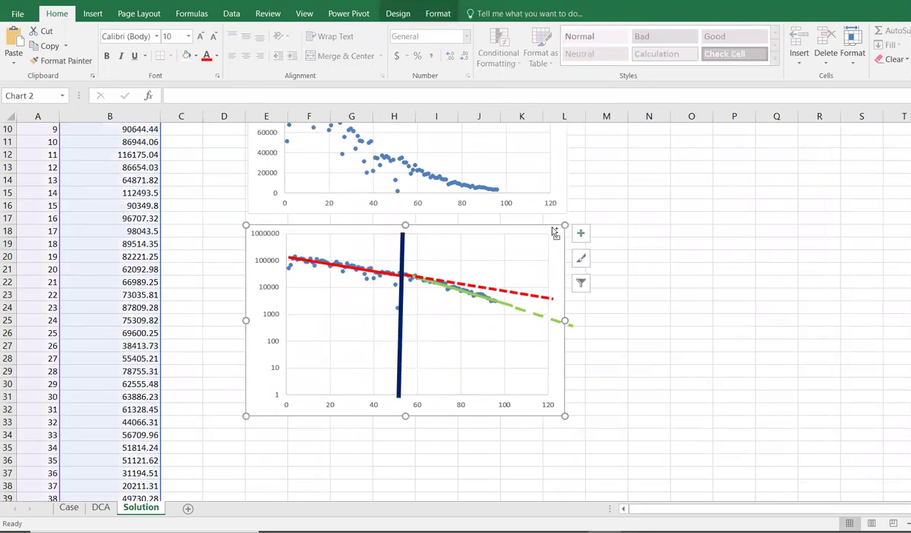
{"action": "left_click", "coordinate": [610, 224]}
{"action": "left_click", "coordinate": [558, 236]}
{"action": "key", "text": "ctrl+c"}
{"action": "left_click", "coordinate": [600, 225]}
{"action": "key", "text": "ctrl+v"}
Step: Move the duplicated semi-log chart up beside the linear-scale chart
{"action": "scroll", "coordinate": [627, 225], "scroll_direction": "down", "scroll_amount": 4}
{"action": "scroll", "coordinate": [604, 215], "scroll_direction": "up", "scroll_amount": 7}
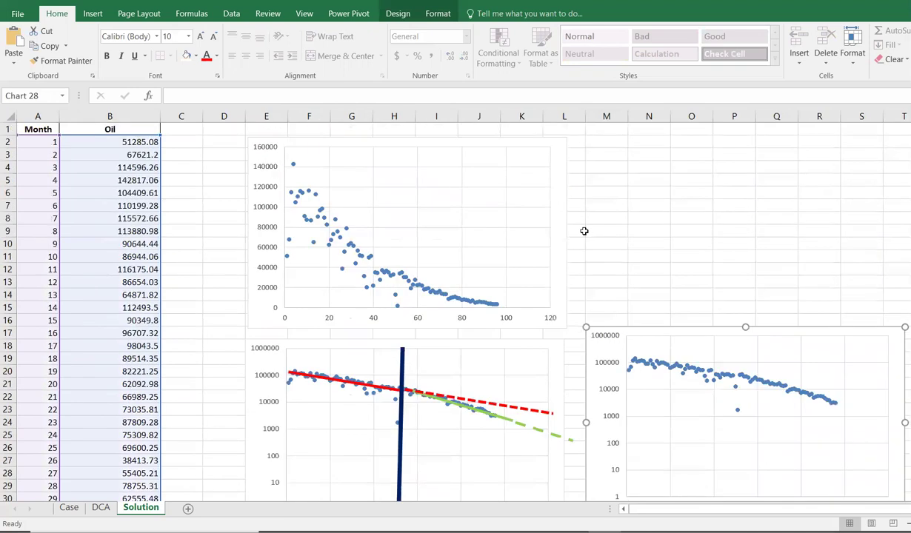
{"action": "left_click_drag", "start_coordinate": [616, 326], "coordinate": [612, 134]}
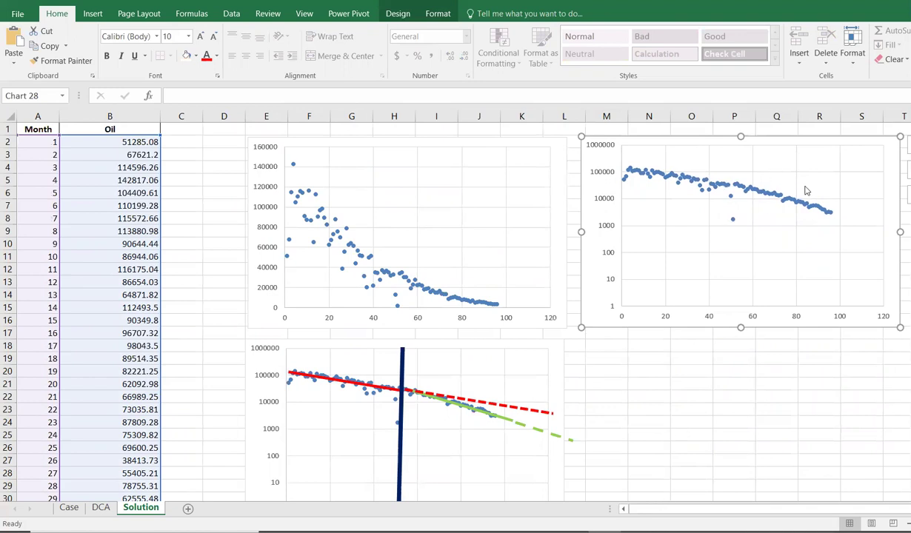
Step: Copy the solid green line onto the duplicated chart, parallel below the later data from about month 59 to 107
{"action": "left_click_drag", "start_coordinate": [459, 409], "coordinate": [471, 423]}
{"action": "key", "text": "Escape"}
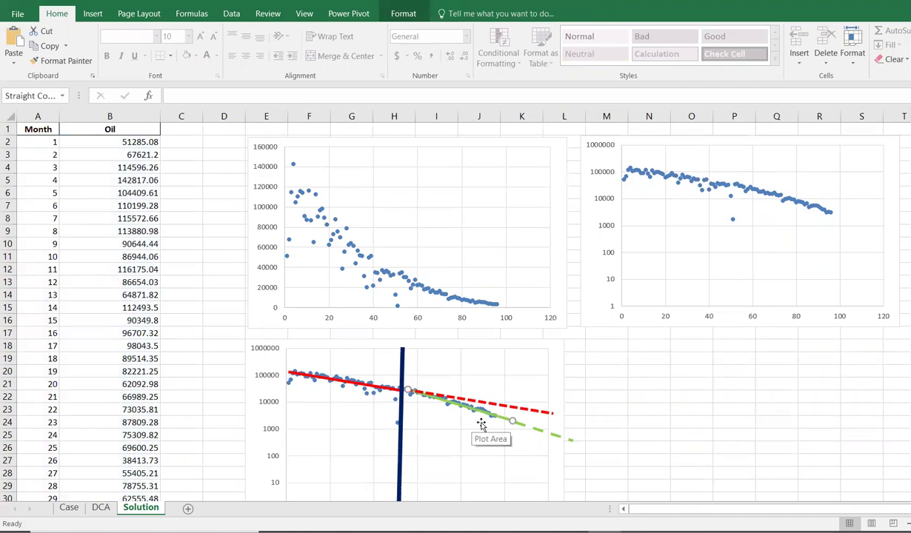
{"action": "key", "text": "ctrl+v"}
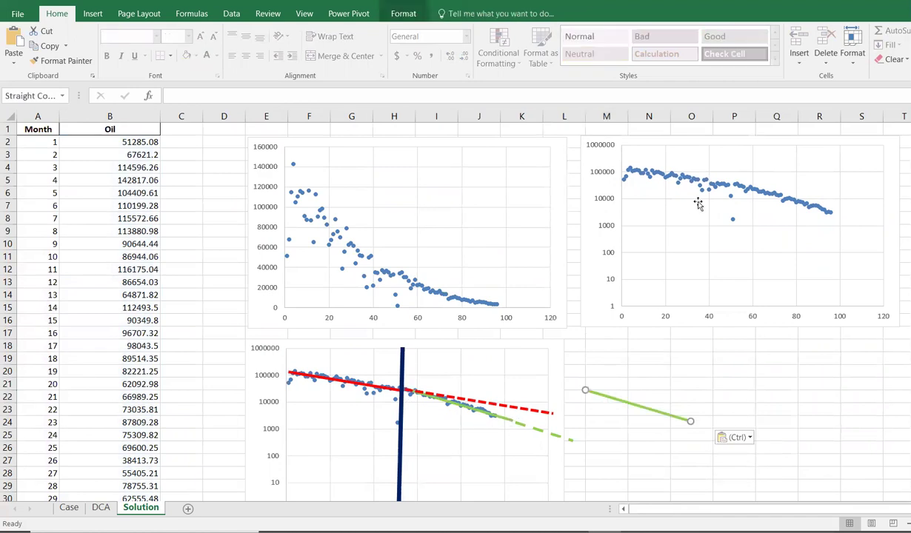
{"action": "left_click_drag", "start_coordinate": [638, 406], "coordinate": [761, 208]}
{"action": "scroll", "coordinate": [795, 372], "scroll_direction": "up", "scroll_amount": 3, "text": "ctrl"}
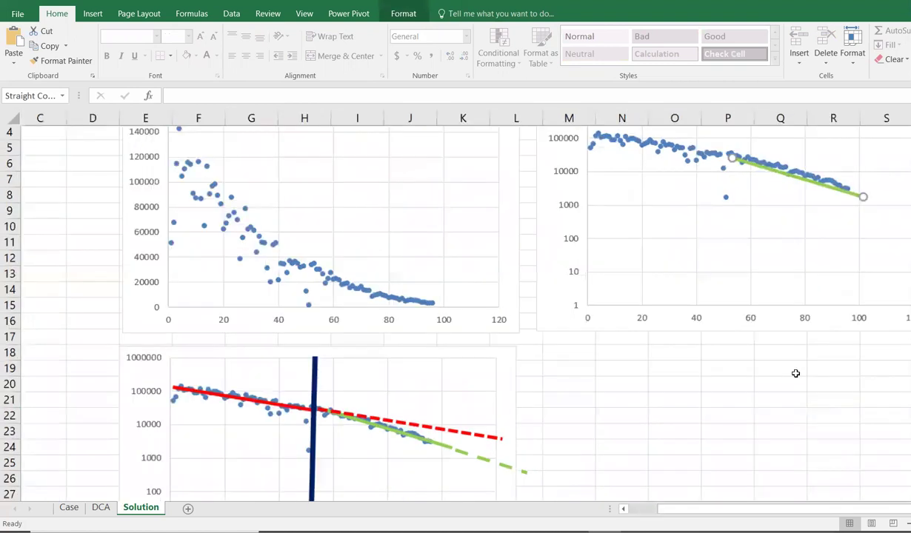
{"action": "scroll", "coordinate": [821, 447], "scroll_direction": "right", "scroll_amount": 2}
{"action": "scroll", "coordinate": [715, 340], "scroll_direction": "up", "scroll_amount": 2}
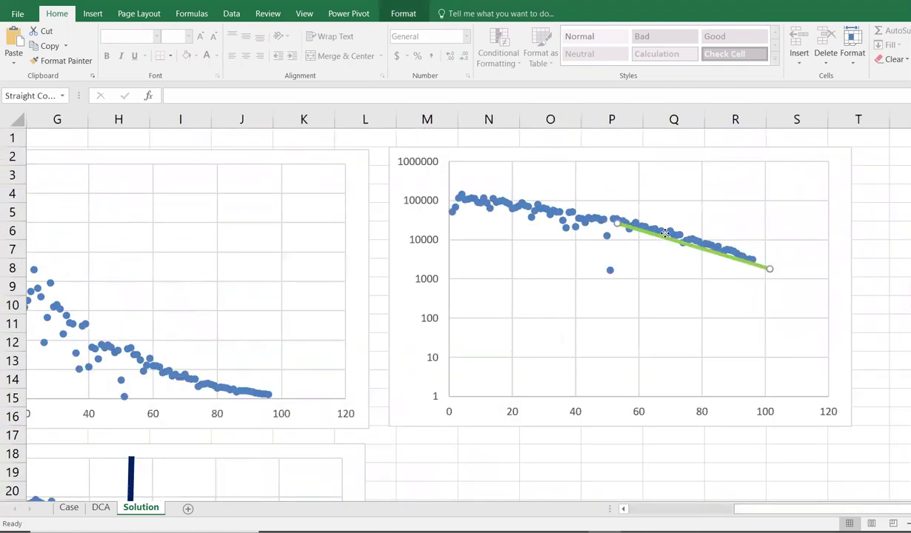
{"action": "left_click_drag", "start_coordinate": [666, 226], "coordinate": [682, 260]}
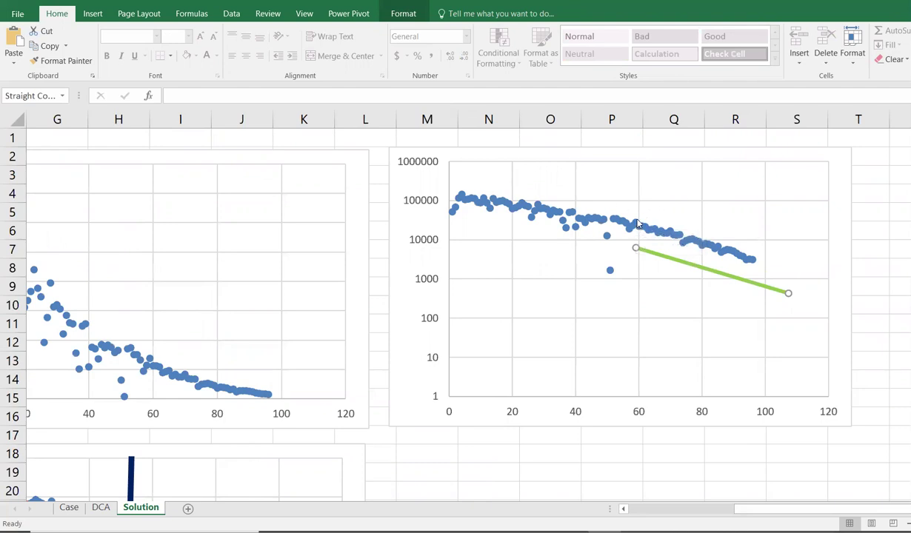
Step: Start adding a second data series to the duplicated semi-log chart
{"action": "mouse_move", "coordinate": [637, 225]}
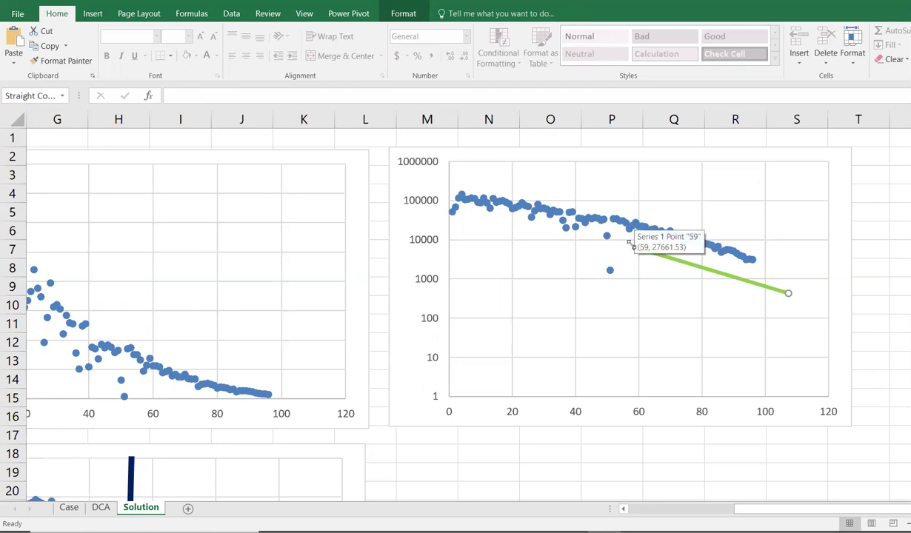
{"action": "left_click", "coordinate": [636, 299]}
{"action": "right_click", "coordinate": [638, 296]}
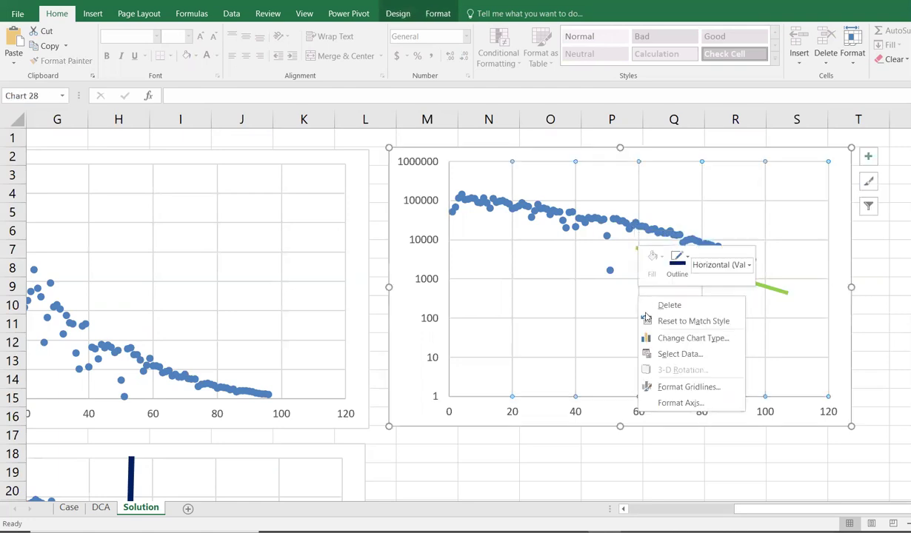
{"action": "left_click", "coordinate": [675, 355]}
{"action": "left_click", "coordinate": [604, 316]}
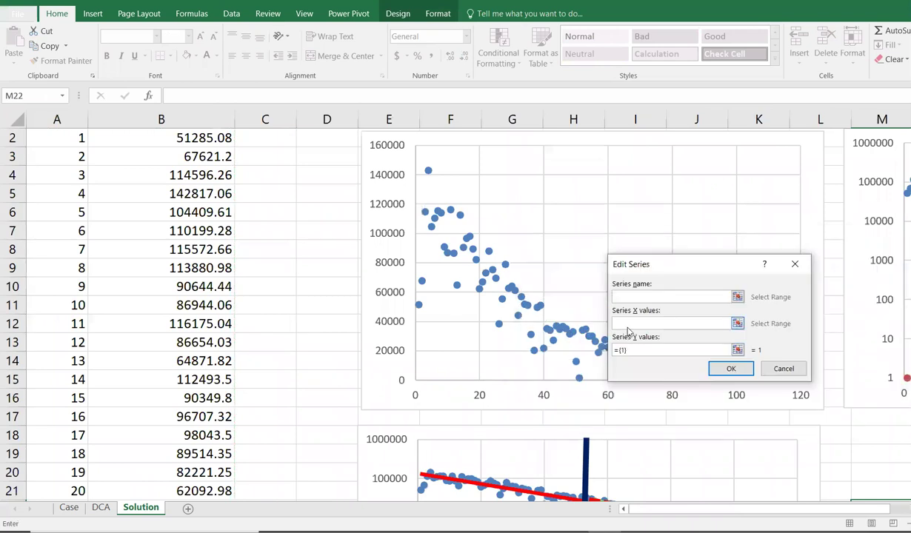
{"action": "scroll", "coordinate": [72, 424], "scroll_direction": "down", "scroll_amount": 7}
{"action": "scroll", "coordinate": [71, 424], "scroll_direction": "down", "scroll_amount": 15}
{"action": "scroll", "coordinate": [74, 185], "scroll_direction": "up", "scroll_amount": 2}
{"action": "scroll", "coordinate": [74, 187], "scroll_direction": "up", "scroll_amount": 1}
{"action": "left_click", "coordinate": [86, 175]}
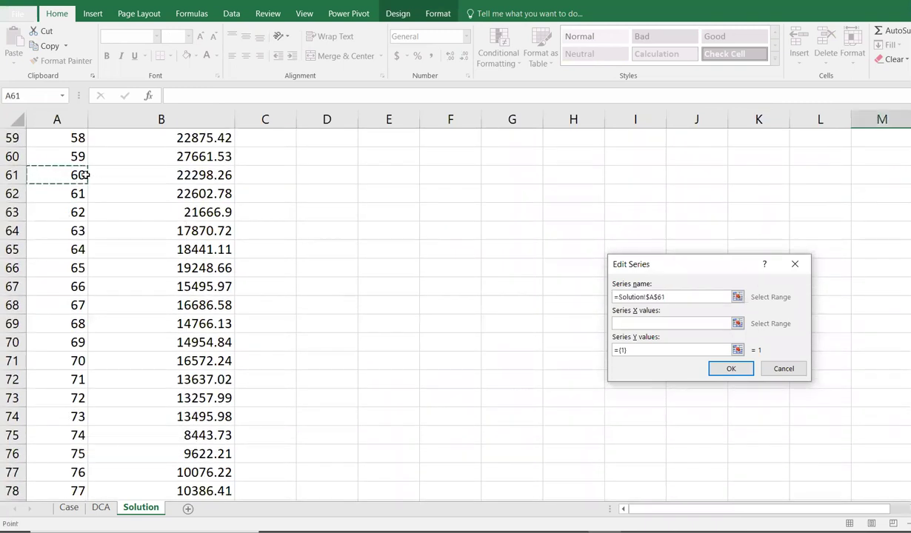
{"action": "key", "text": "ctrl+shift+Down"}
{"action": "key", "text": "shift+Up"}
{"action": "key", "text": "shift+Up"}
{"action": "key", "text": "shift+Up"}
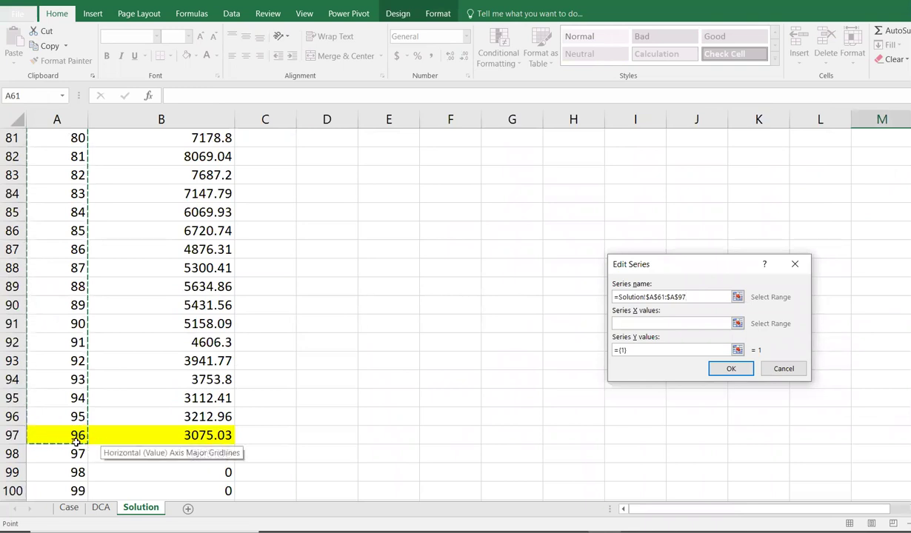
{"action": "left_click_drag", "start_coordinate": [691, 296], "coordinate": [551, 300]}
{"action": "key", "text": "BackSpace"}
Step: Set the new series' X values to A61:A97 and its Y values to B61:B97, and apply the chart data
{"action": "left_click", "coordinate": [615, 323]}
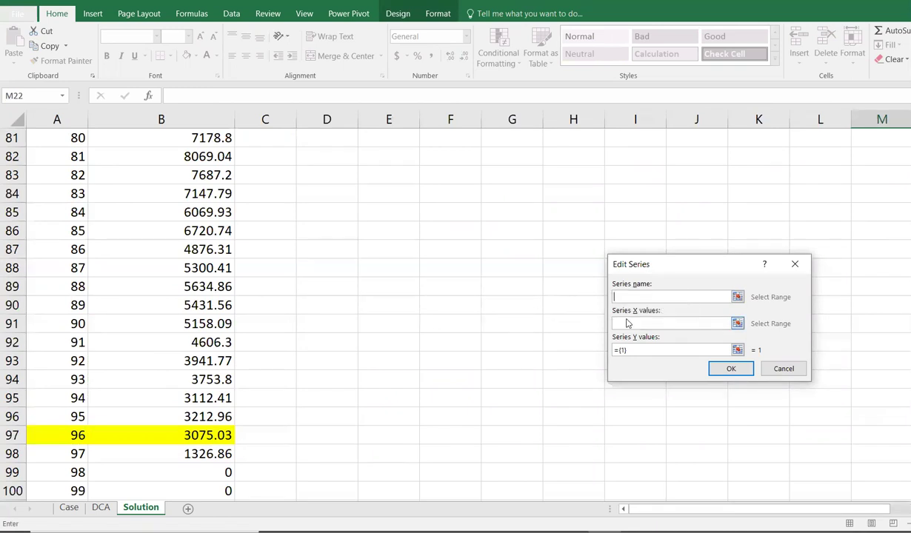
{"action": "left_click", "coordinate": [51, 429]}
{"action": "left_click_drag", "start_coordinate": [50, 429], "coordinate": [62, 172]}
{"action": "key", "text": "Tab"}
{"action": "key", "text": "BackSpace"}
{"action": "left_click_drag", "start_coordinate": [207, 181], "coordinate": [185, 472]}
{"action": "left_click", "coordinate": [856, 369]}
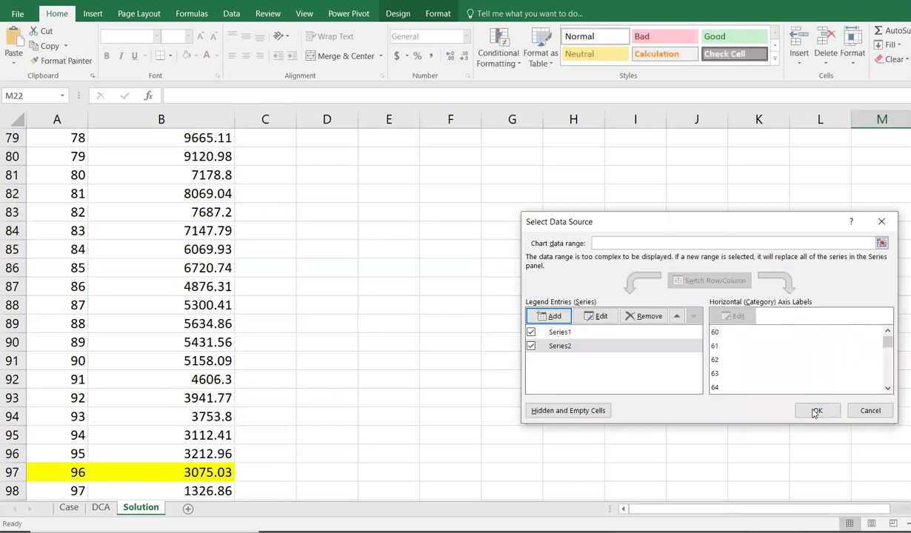
{"action": "left_click", "coordinate": [816, 412]}
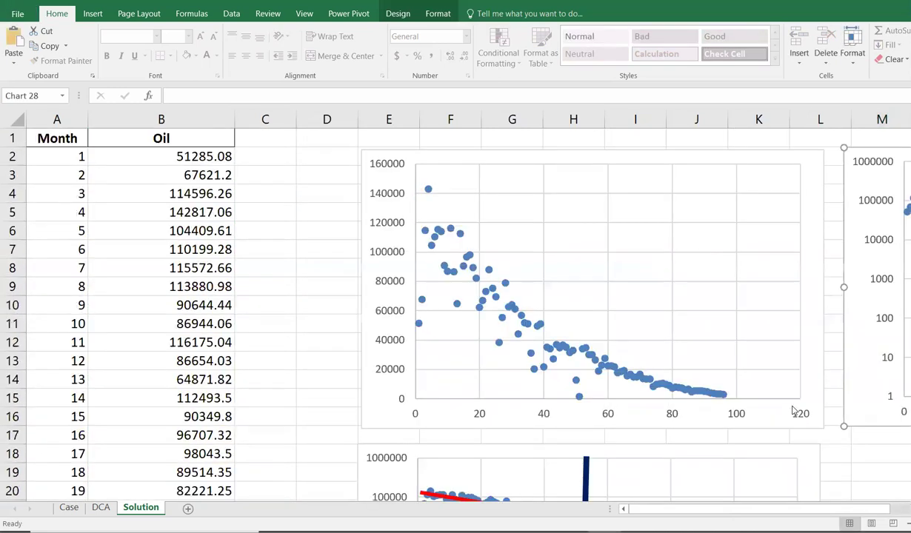
Step: Move the green line up closer beneath the new series on the duplicated chart
{"action": "left_click_drag", "start_coordinate": [763, 509], "coordinate": [830, 509]}
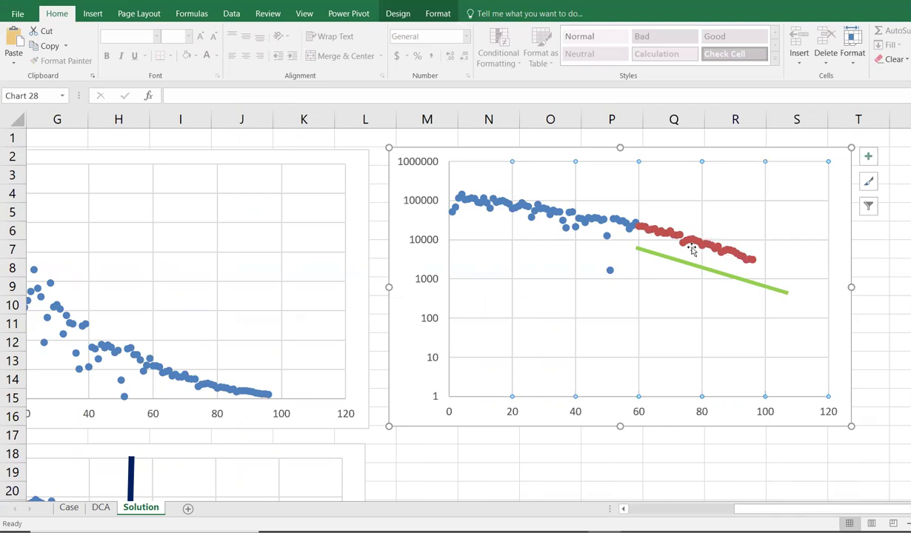
{"action": "mouse_move", "coordinate": [677, 234]}
{"action": "left_click_drag", "start_coordinate": [721, 273], "coordinate": [723, 262]}
Step: Duplicate the two-series chart at cell M18 and delete the full-history series from the copy, keeping only months 60 to 96
{"action": "left_click", "coordinate": [612, 157]}
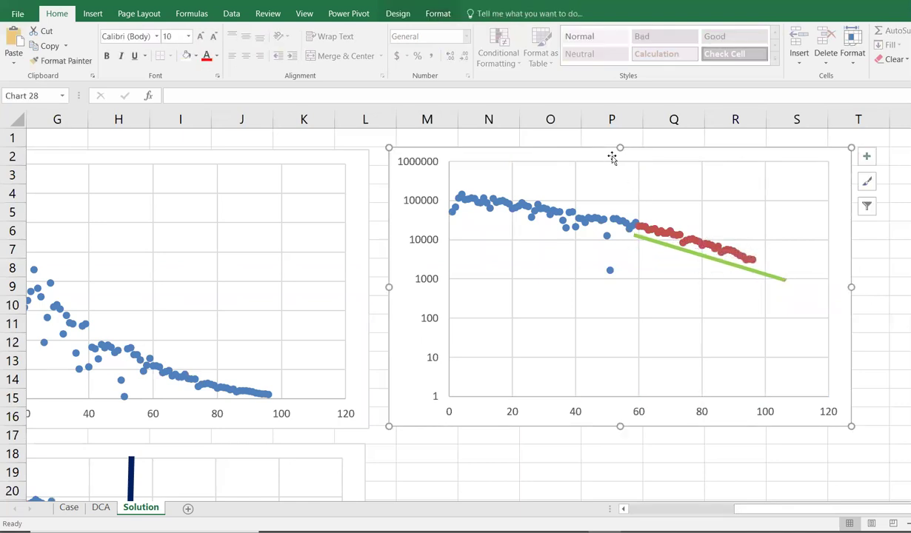
{"action": "scroll", "coordinate": [421, 379], "scroll_direction": "down", "scroll_amount": 3}
{"action": "left_click", "coordinate": [419, 289]}
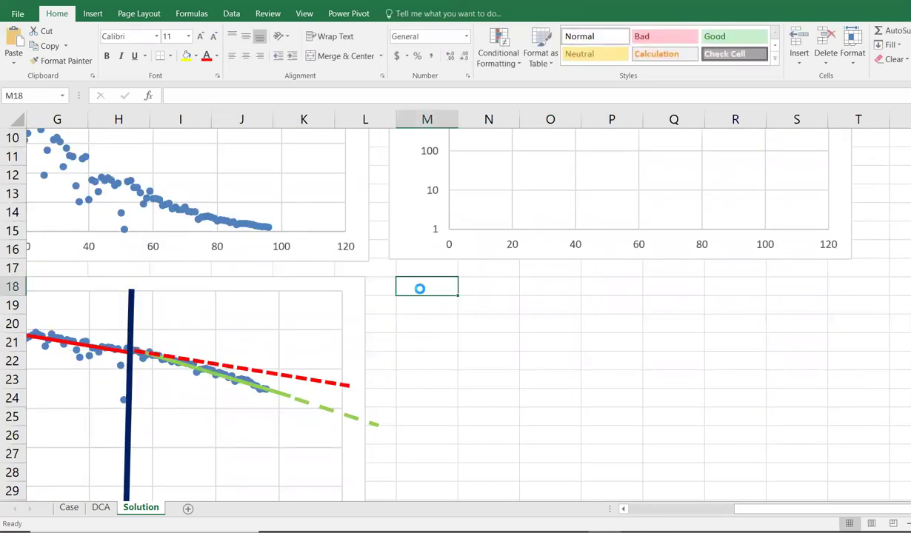
{"action": "key", "text": "ctrl+v"}
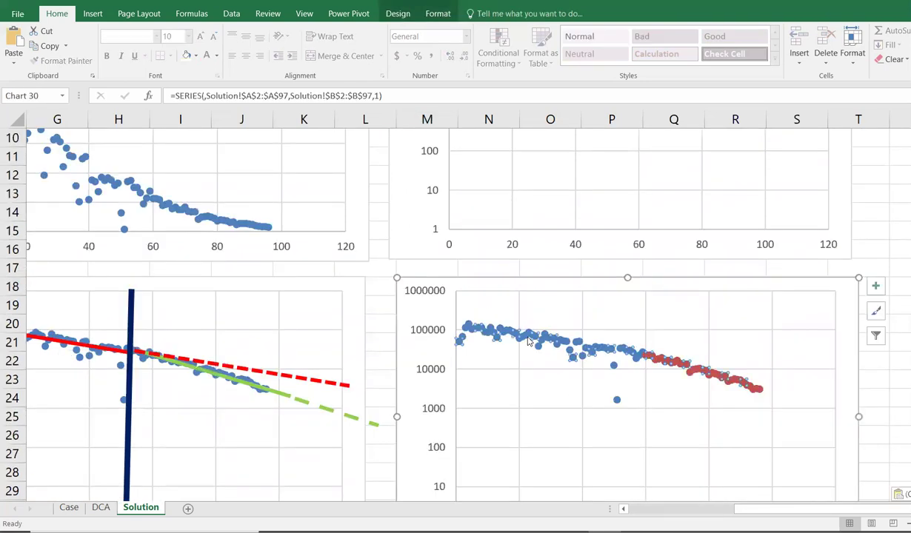
{"action": "key", "text": "Delete"}
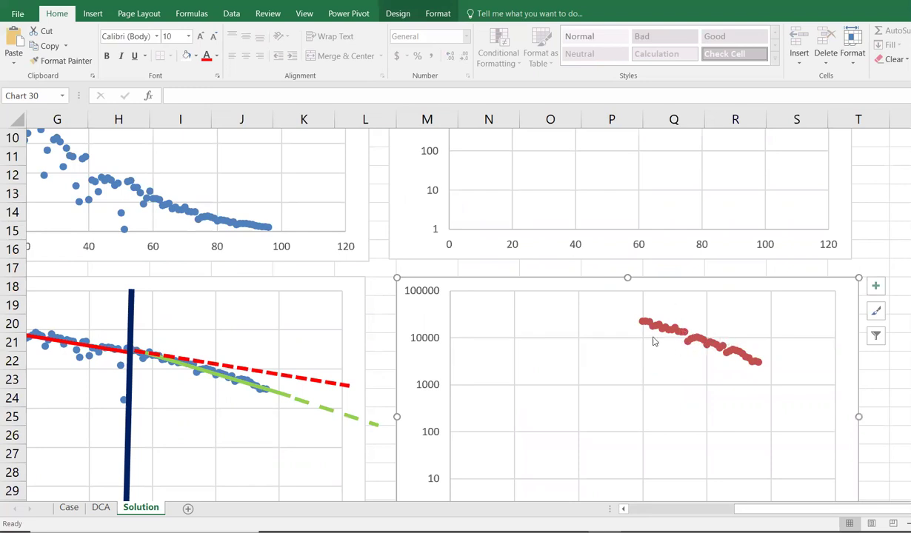
Step: Add an exponential trendline to the late-time series, display its equation and R-squared, and move that label into the chart's empty area
{"action": "scroll", "coordinate": [655, 340], "scroll_direction": "down", "scroll_amount": 2}
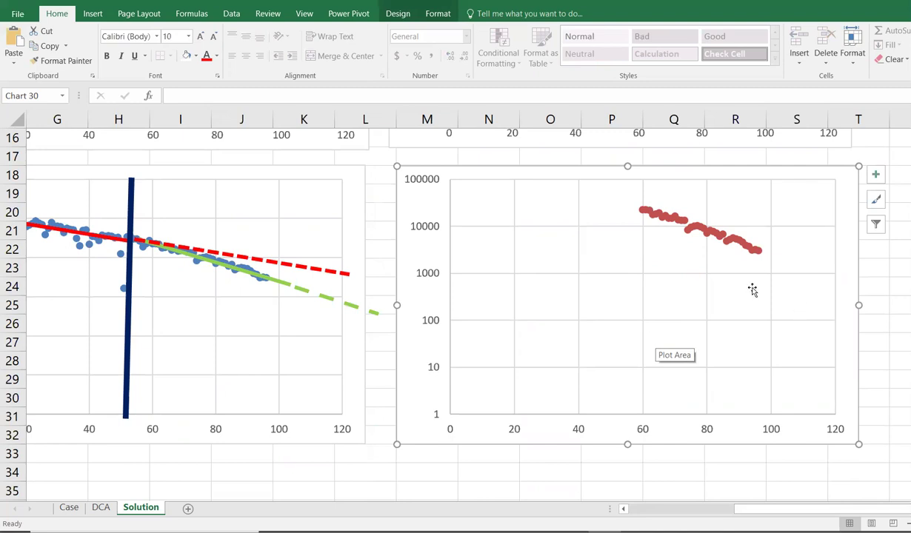
{"action": "right_click", "coordinate": [709, 235]}
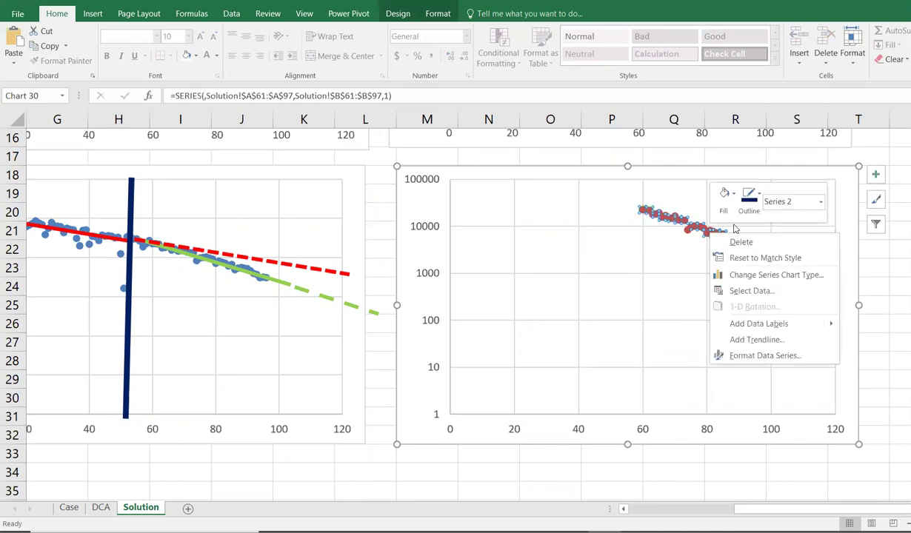
{"action": "left_click", "coordinate": [757, 339]}
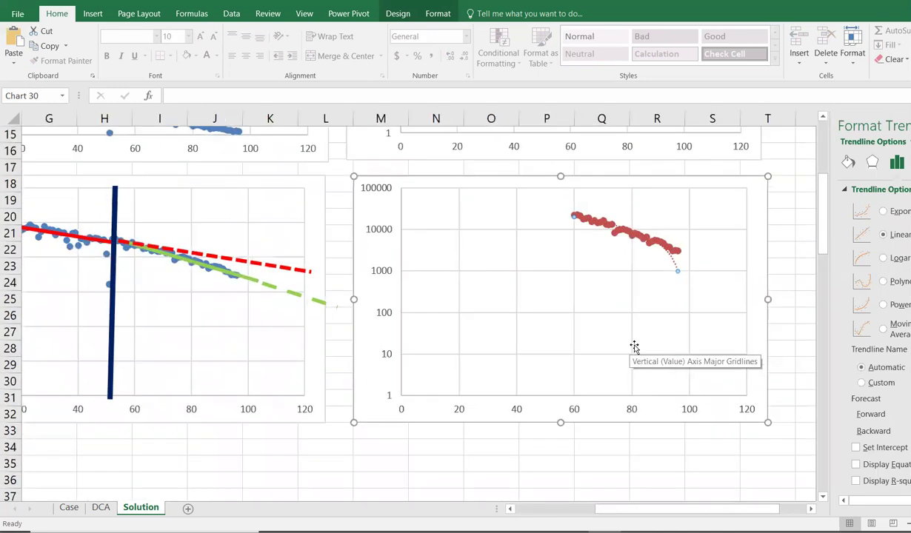
{"action": "left_click", "coordinate": [884, 211]}
{"action": "left_click", "coordinate": [856, 464]}
{"action": "left_click", "coordinate": [856, 481]}
{"action": "left_click_drag", "start_coordinate": [549, 244], "coordinate": [433, 251]}
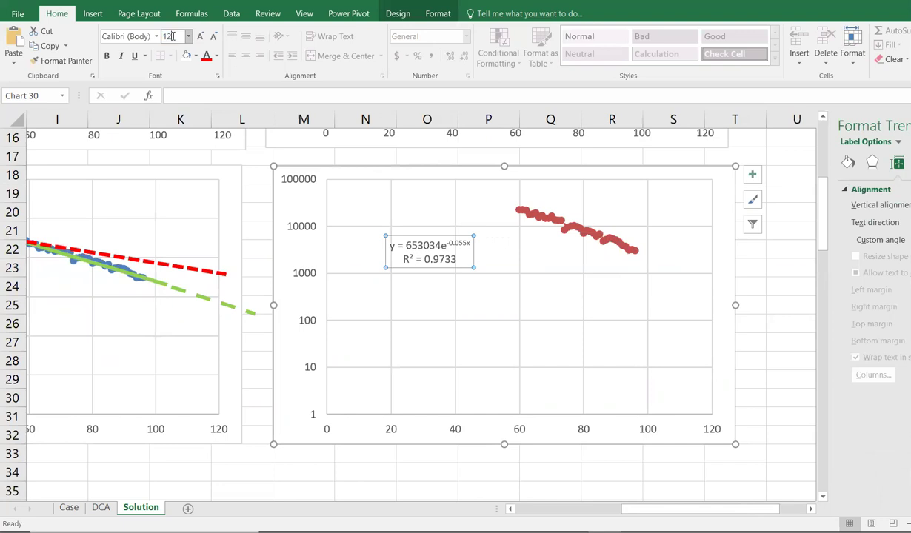
Step: Set the trendline equation label's font size to 18
{"action": "left_click", "coordinate": [171, 35]}
{"action": "type", "text": "12"}
{"action": "key", "text": "Return"}
{"action": "left_click", "coordinate": [172, 36]}
{"action": "type", "text": "20"}
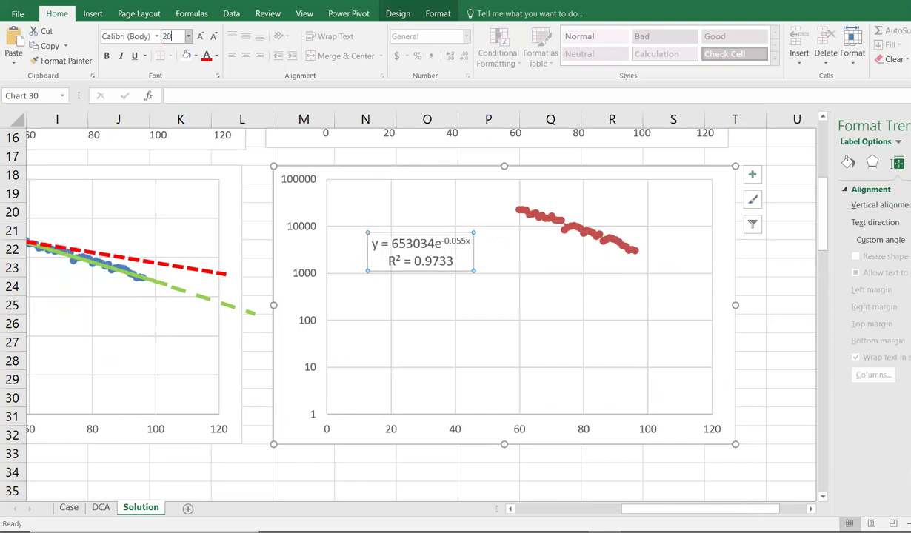
{"action": "key", "text": "BackSpace"}
{"action": "key", "text": "BackSpace"}
{"action": "type", "text": "18"}
{"action": "key", "text": "Return"}
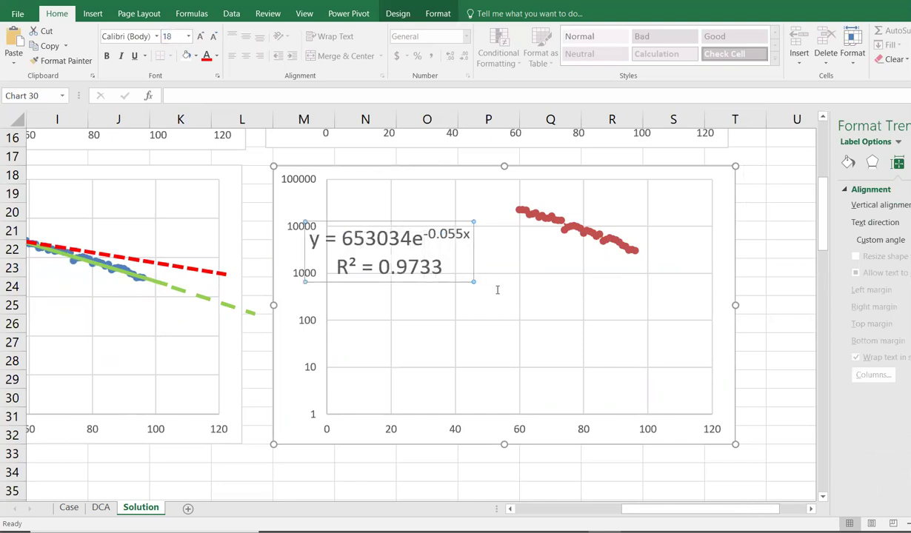
Step: Move the enlarged equation label clear of the vertical axis values and colour its text red
{"action": "double_click", "coordinate": [437, 270]}
{"action": "left_click", "coordinate": [473, 282]}
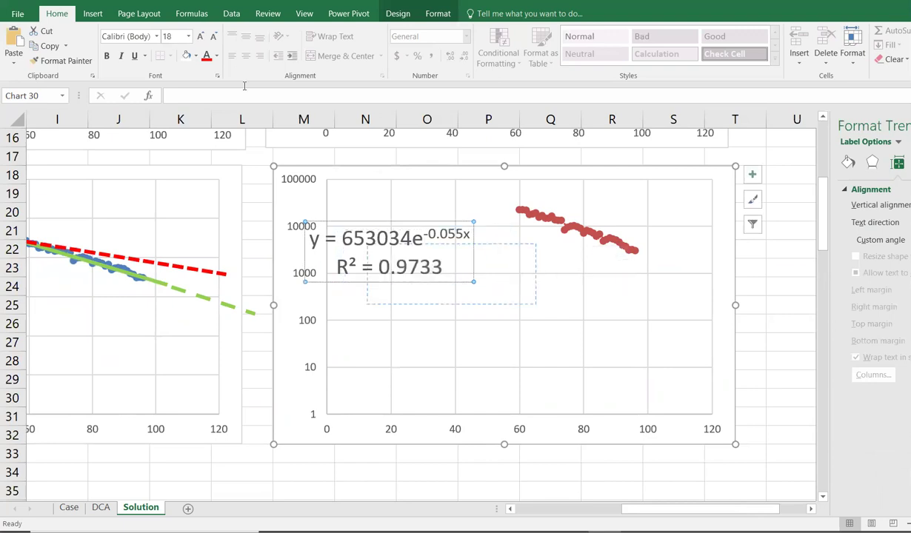
{"action": "left_click_drag", "start_coordinate": [473, 282], "coordinate": [535, 303]}
{"action": "left_click", "coordinate": [206, 55]}
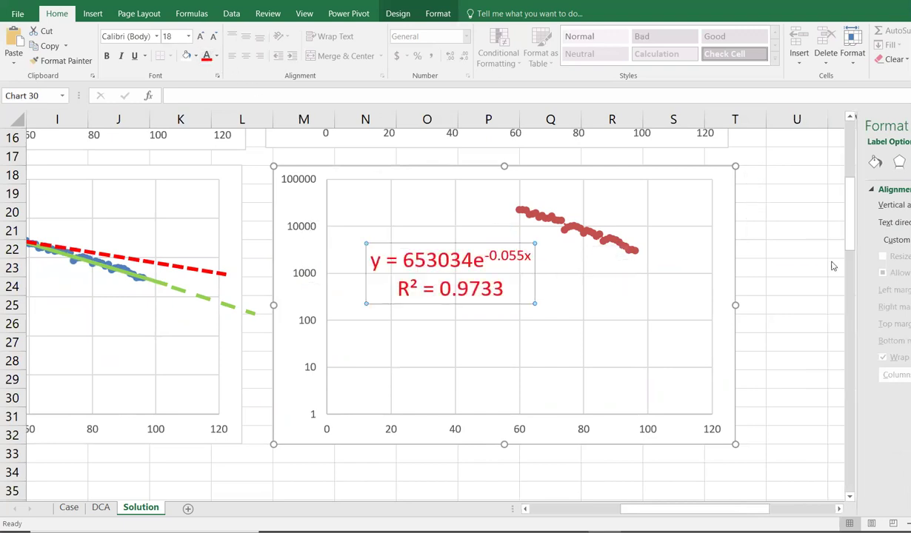
Step: Enter the right-aligned label "Di =" in N34 and the trendline's decline exponent 0.055 in O34
{"action": "left_click_drag", "start_coordinate": [797, 513], "coordinate": [715, 511]}
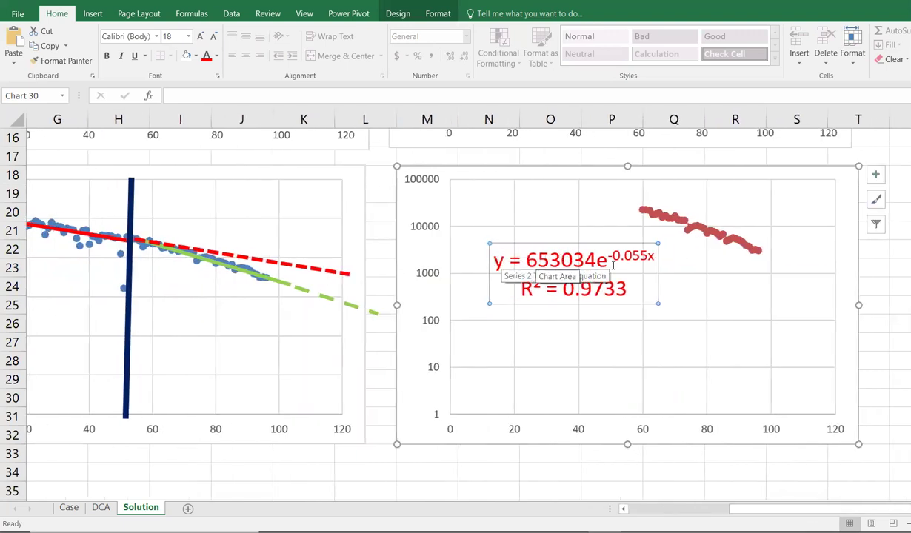
{"action": "left_click_drag", "start_coordinate": [610, 255], "coordinate": [638, 256]}
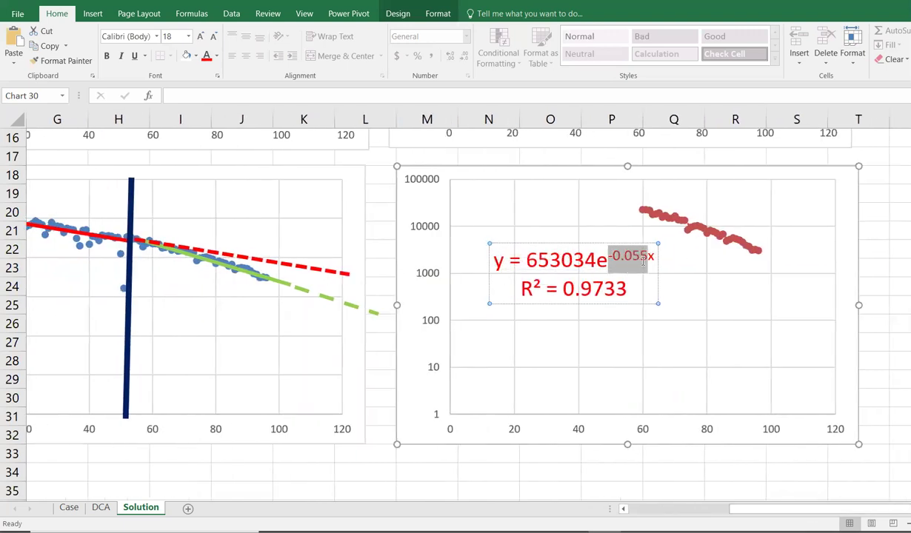
{"action": "mouse_move", "coordinate": [651, 256]}
{"action": "left_mouse_down"}
{"action": "mouse_move", "coordinate": [635, 255]}
{"action": "mouse_move", "coordinate": [646, 258]}
{"action": "left_mouse_up"}
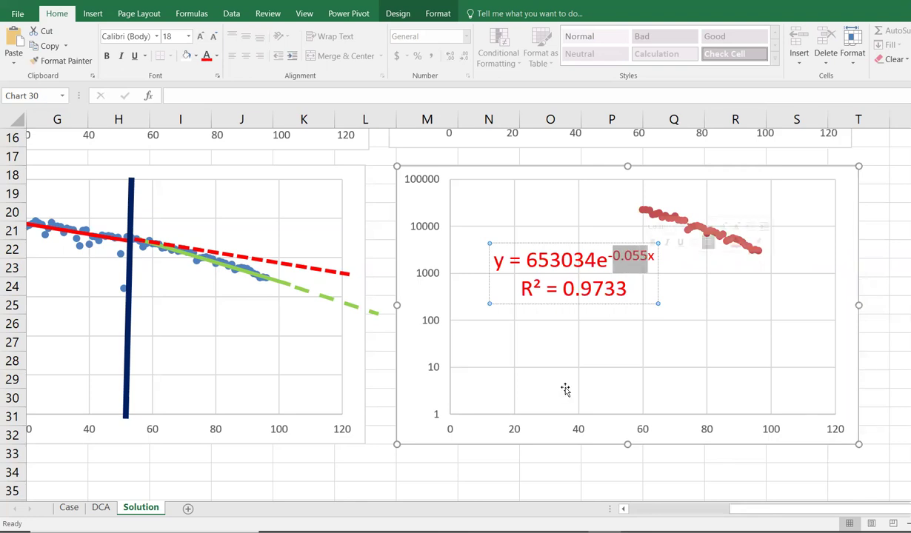
{"action": "scroll", "coordinate": [495, 445], "scroll_direction": "down", "scroll_amount": 1}
{"action": "left_click", "coordinate": [497, 410]}
{"action": "type", "text": "Di ="}
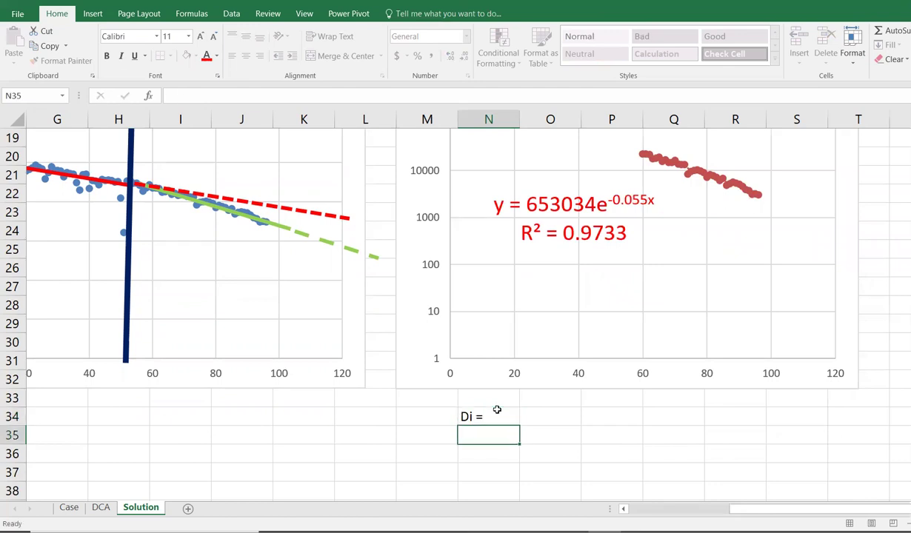
{"action": "left_click", "coordinate": [497, 410]}
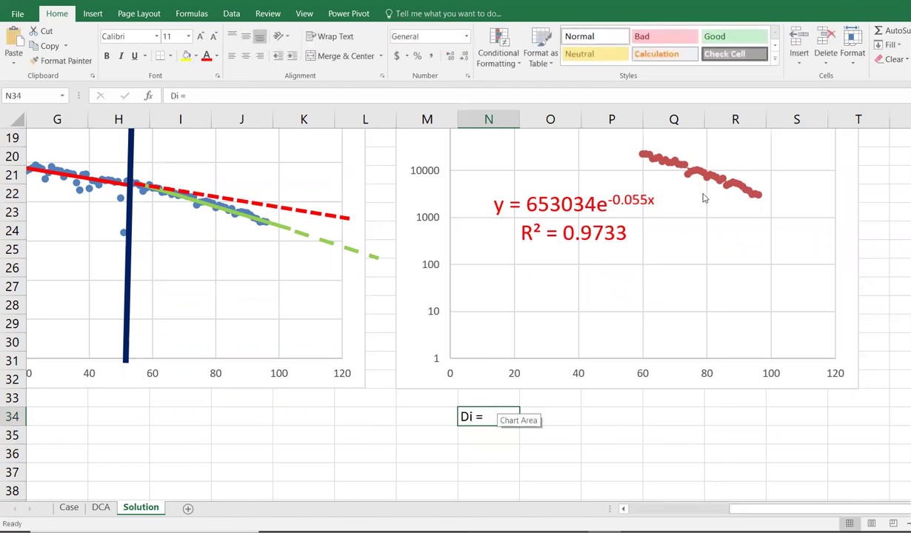
{"action": "left_click", "coordinate": [260, 56]}
{"action": "key", "text": "Right"}
{"action": "type", "text": "0.055"}
{"action": "key", "text": "Right"}
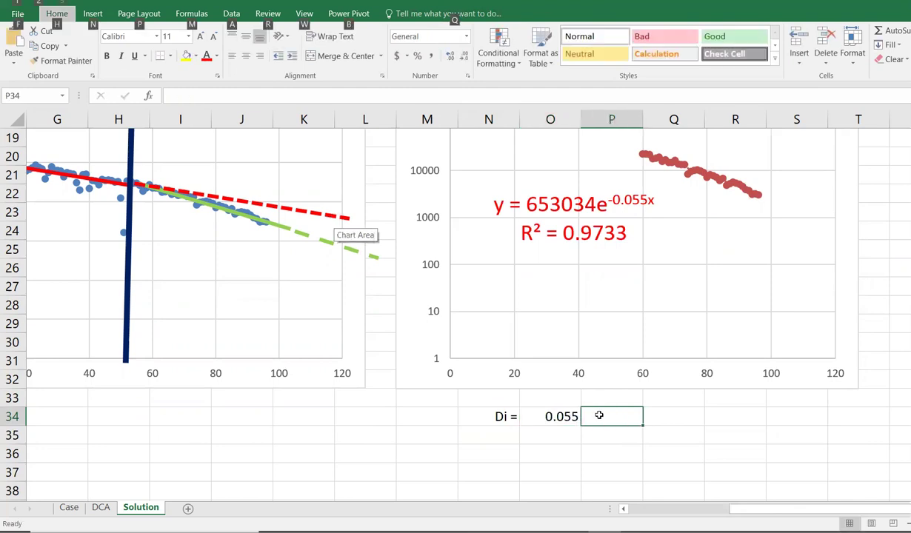
Step: Enter the unit labels /month in P34 and /year in P35
{"action": "type", "text": "'/month"}
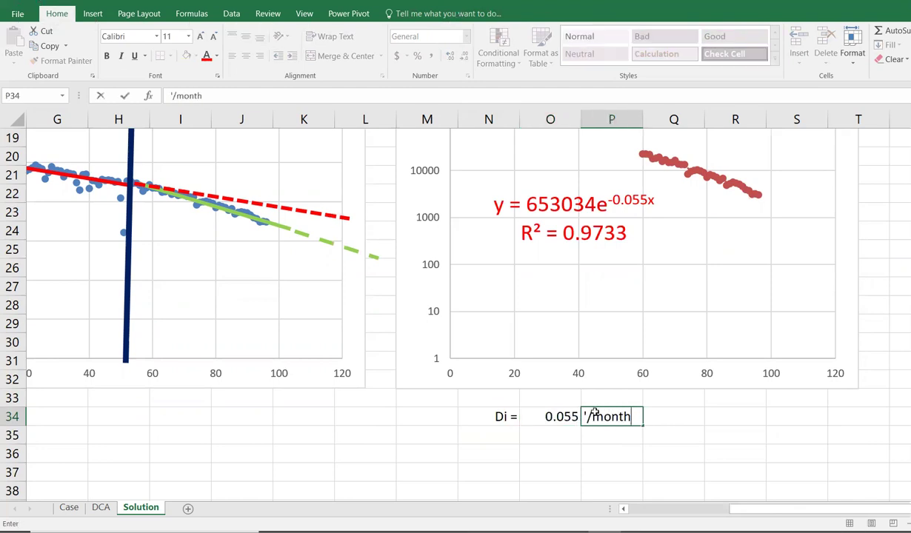
{"action": "key", "text": "Return"}
{"action": "type", "text": "'/year"}
{"action": "key", "text": "Return"}
Step: Calculate the yearly decline rate in O35 by multiplying the monthly rate in O34 by 12
{"action": "key", "text": "Left"}
{"action": "key", "text": "Left"}
{"action": "key", "text": "Up"}
{"action": "key", "text": "Right"}
{"action": "type", "text": "="}
{"action": "key", "text": "Up"}
{"action": "type", "text": "*12"}
{"action": "key", "text": "Return"}
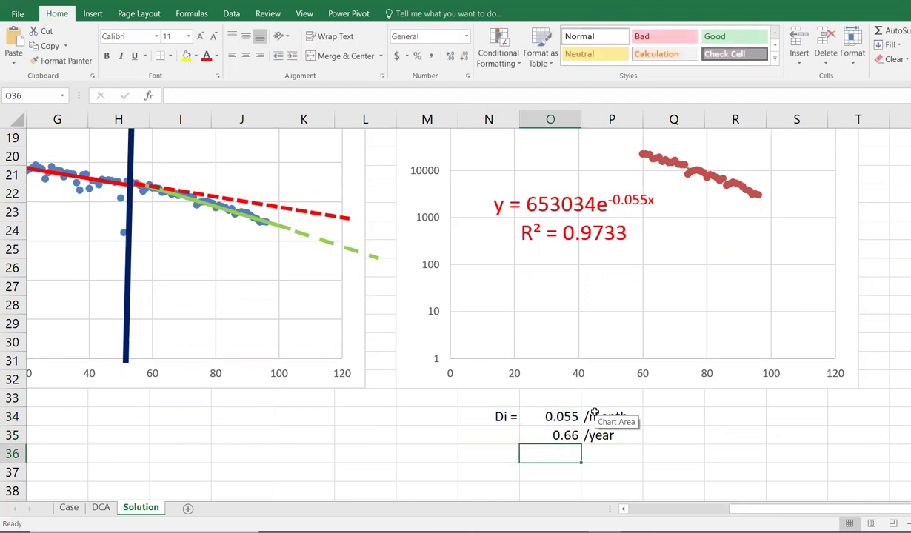
Step: Format the monthly and yearly decline rates in O34:O35 as percentages
{"action": "left_click_drag", "start_coordinate": [562, 416], "coordinate": [581, 441]}
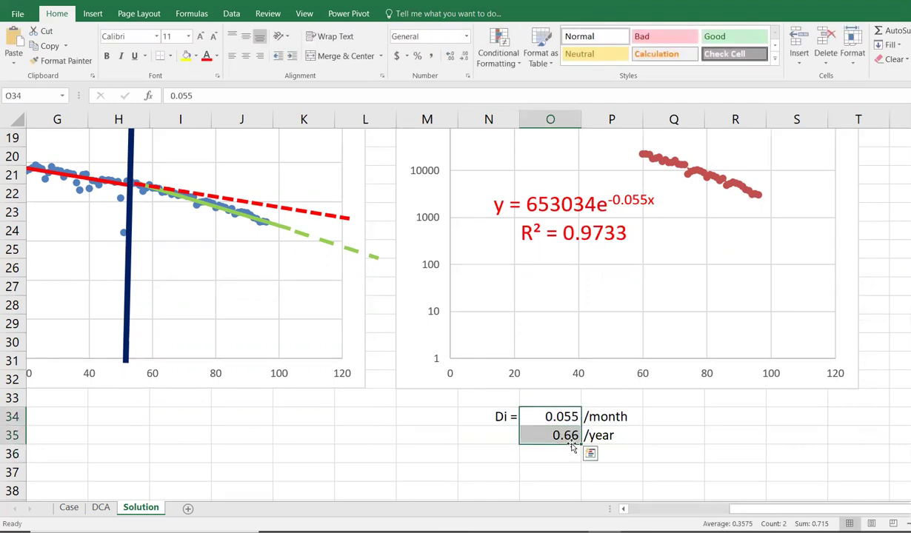
{"action": "left_click", "coordinate": [416, 55]}
{"action": "left_click", "coordinate": [663, 416]}
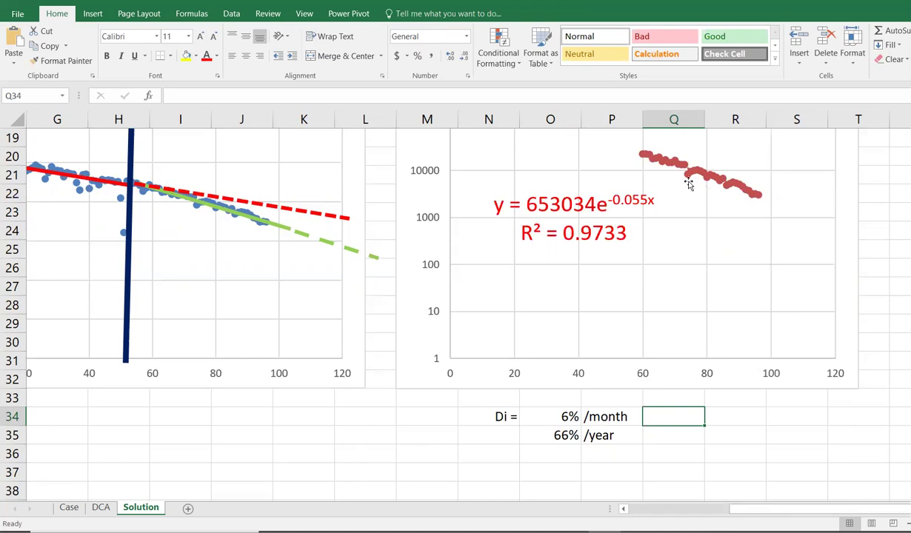
Step: Copy the rate-time relationship table picture from the DCA sheet into the Solution sheet beneath the charts
{"action": "scroll", "coordinate": [714, 202], "scroll_direction": "up", "scroll_amount": 1}
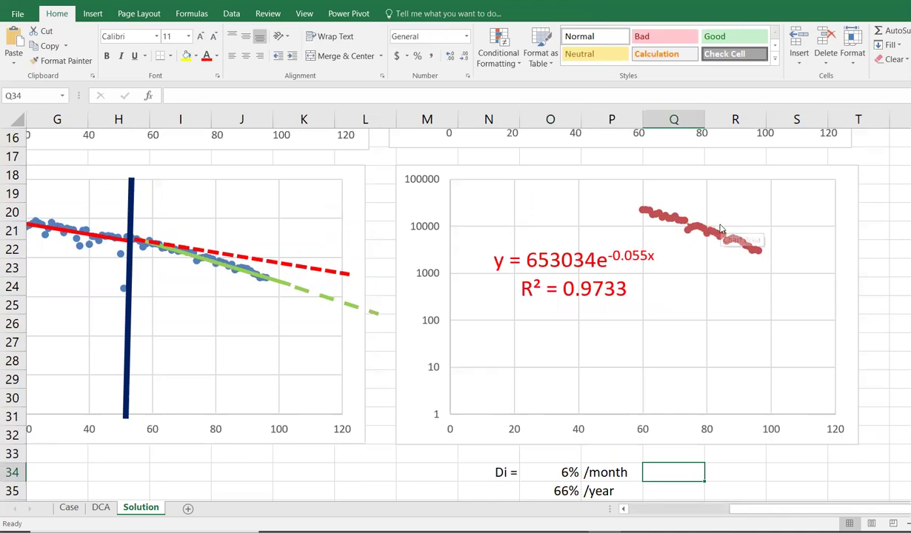
{"action": "left_click", "coordinate": [100, 508]}
{"action": "scroll", "coordinate": [464, 401], "scroll_direction": "up", "scroll_amount": 4}
{"action": "scroll", "coordinate": [465, 404], "scroll_direction": "up", "scroll_amount": 9}
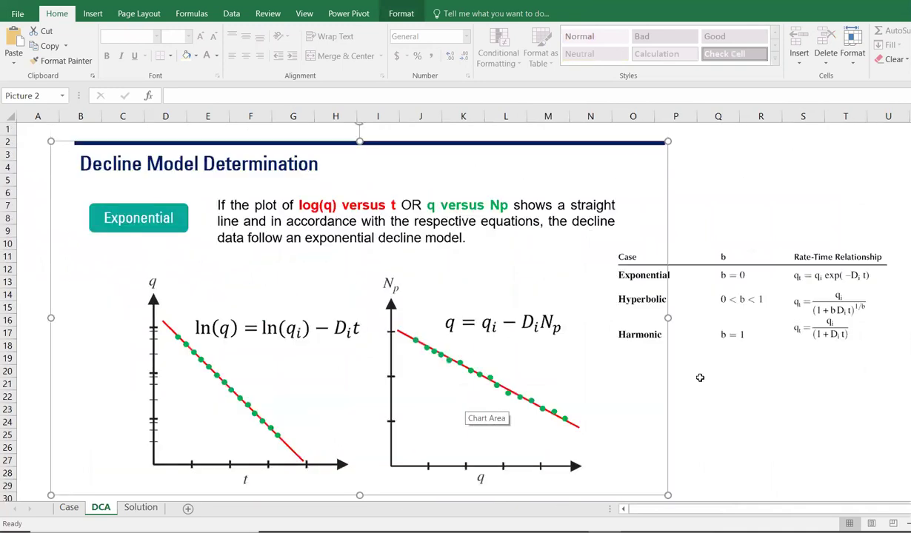
{"action": "left_click", "coordinate": [752, 298]}
{"action": "left_click", "coordinate": [141, 507]}
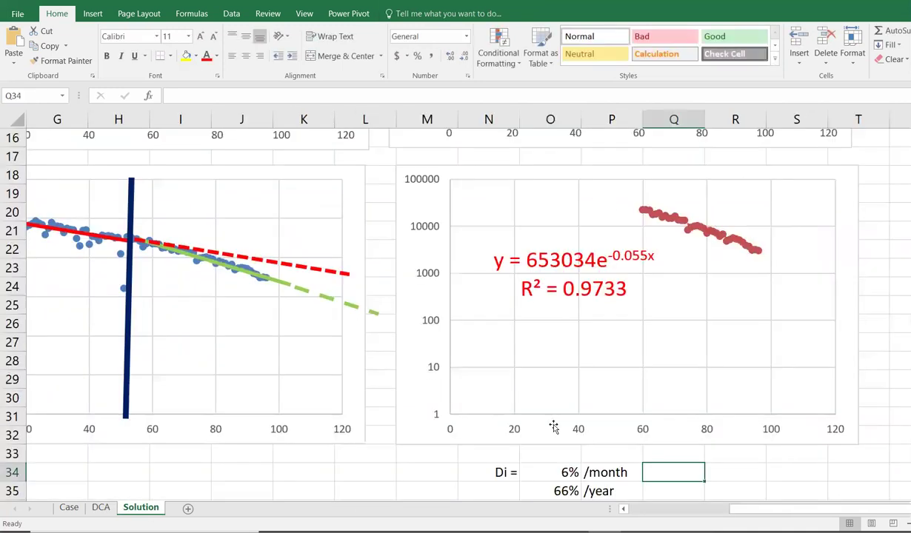
{"action": "scroll", "coordinate": [584, 411], "scroll_direction": "down", "scroll_amount": 4}
{"action": "key", "text": "ctrl+v"}
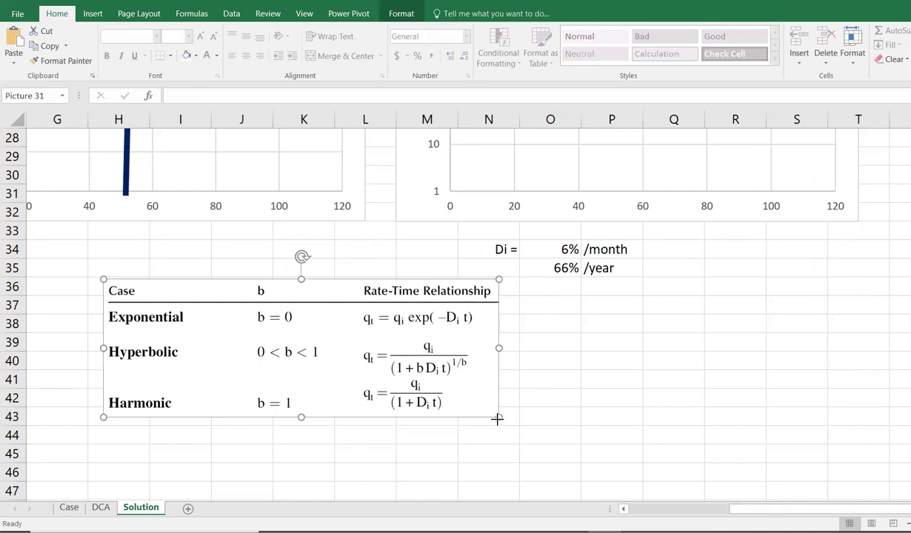
Step: Enlarge the pasted relationship table and place it directly below the Di values
{"action": "left_click_drag", "start_coordinate": [498, 420], "coordinate": [662, 473]}
{"action": "left_click_drag", "start_coordinate": [202, 335], "coordinate": [136, 350]}
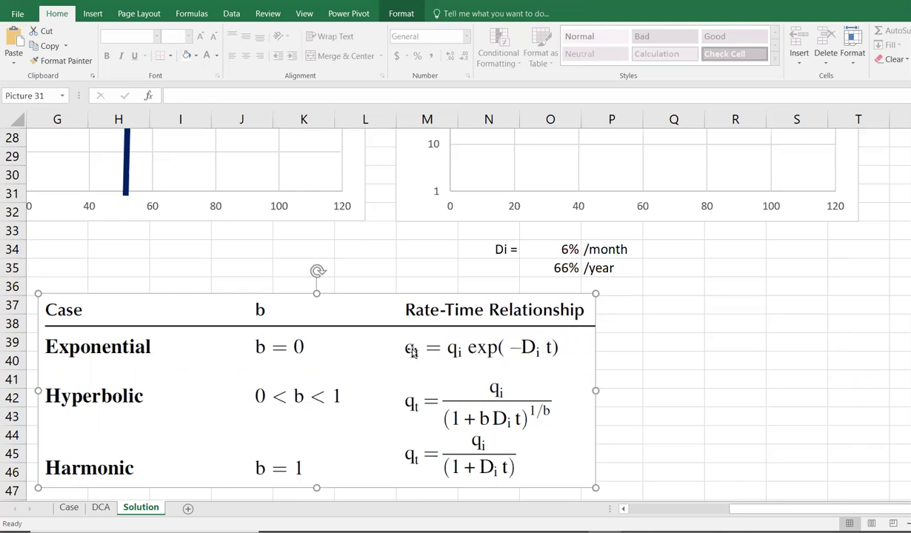
{"action": "scroll", "coordinate": [584, 372], "scroll_direction": "up", "scroll_amount": 1}
{"action": "left_click_drag", "start_coordinate": [574, 368], "coordinate": [683, 361]}
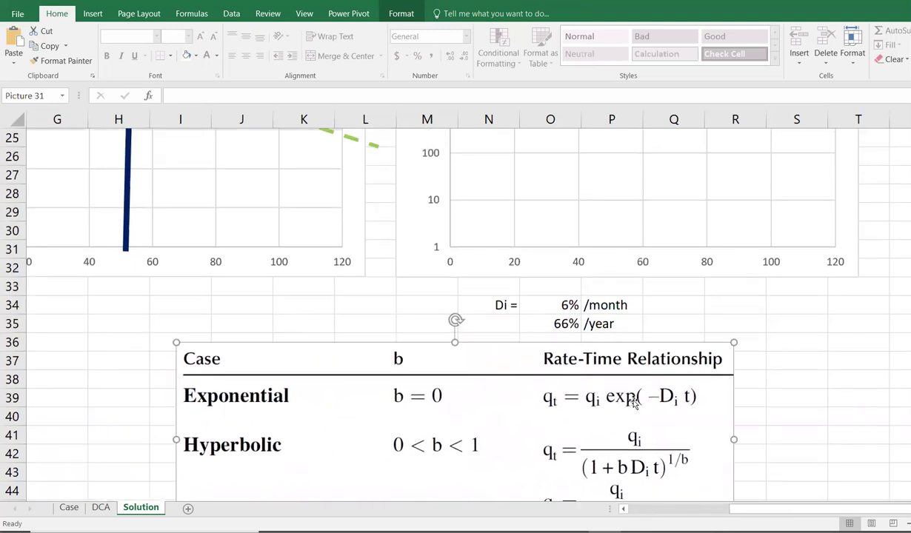
Step: Move the trendline equation label lower in the chart and highlight its coefficient 653034
{"action": "scroll", "coordinate": [650, 413], "scroll_direction": "up", "scroll_amount": 1}
{"action": "left_click", "coordinate": [592, 163]}
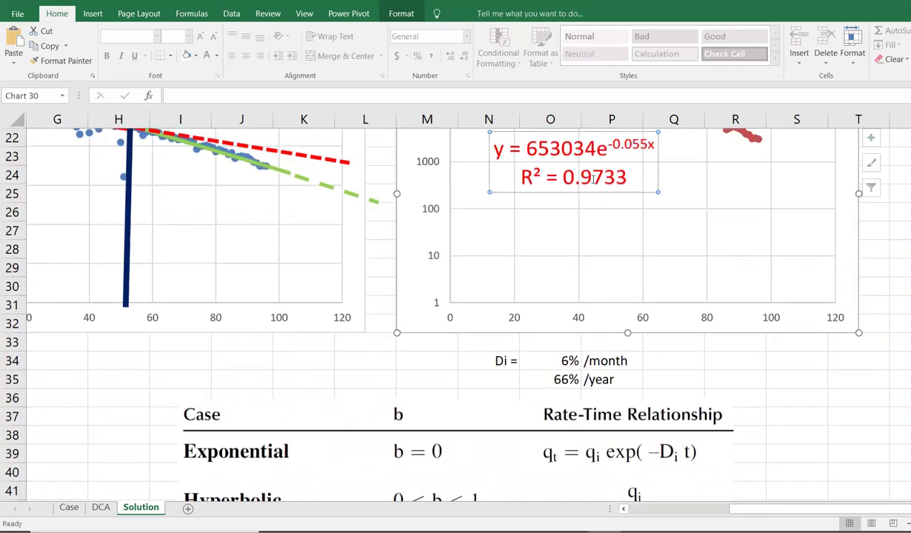
{"action": "left_click", "coordinate": [560, 178]}
{"action": "left_click_drag", "start_coordinate": [563, 178], "coordinate": [517, 191]}
{"action": "left_click", "coordinate": [514, 191]}
{"action": "left_click_drag", "start_coordinate": [612, 192], "coordinate": [644, 242]}
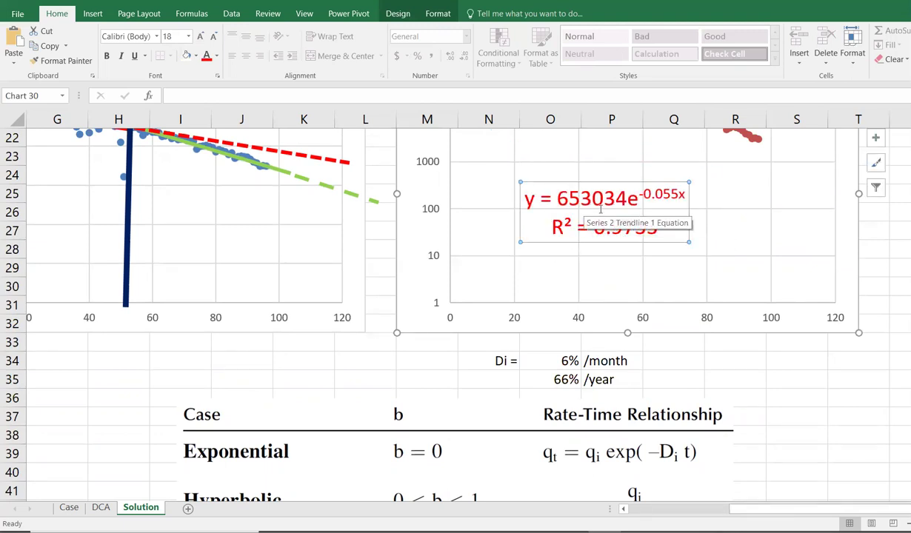
{"action": "left_click_drag", "start_coordinate": [557, 199], "coordinate": [630, 200]}
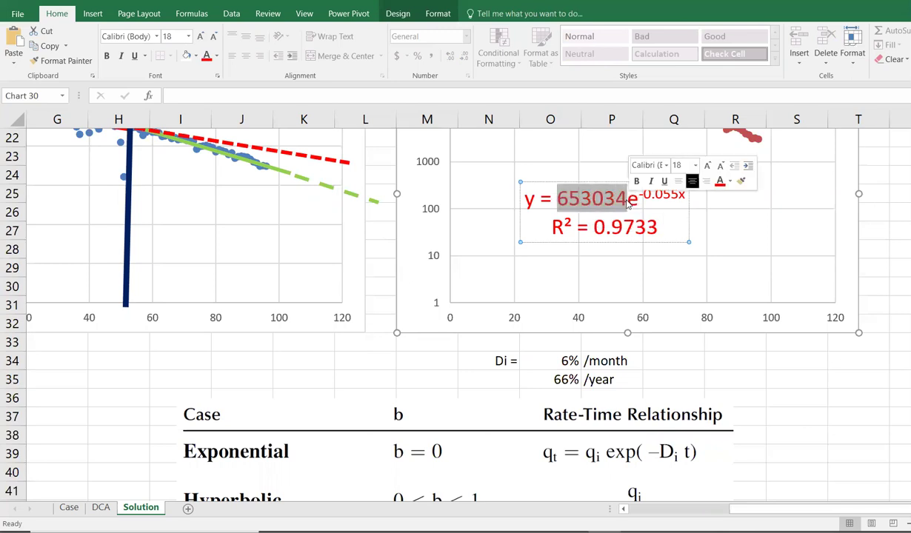
{"action": "scroll", "coordinate": [628, 204], "scroll_direction": "up", "scroll_amount": 2}
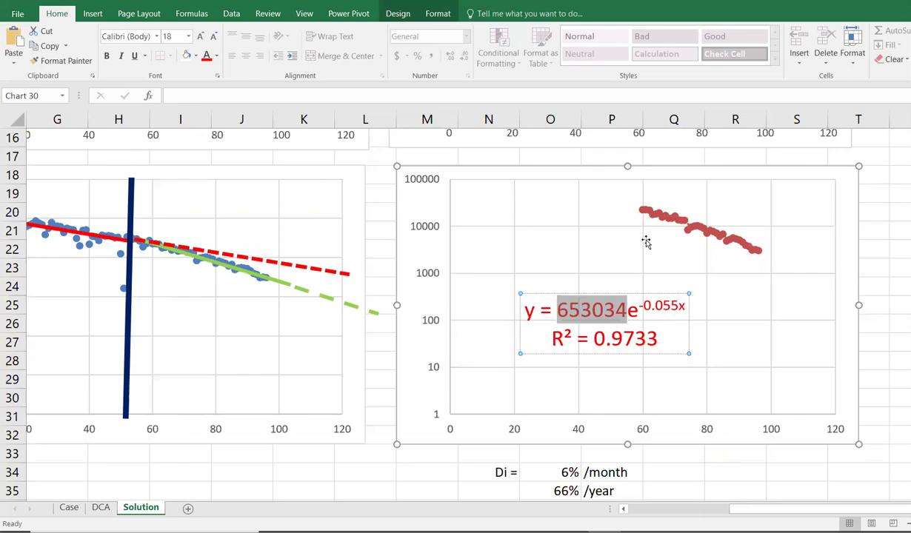
Step: Draw a straight arrow from the last late-time data point back along the trend toward the vertical axis
{"action": "left_click", "coordinate": [478, 171]}
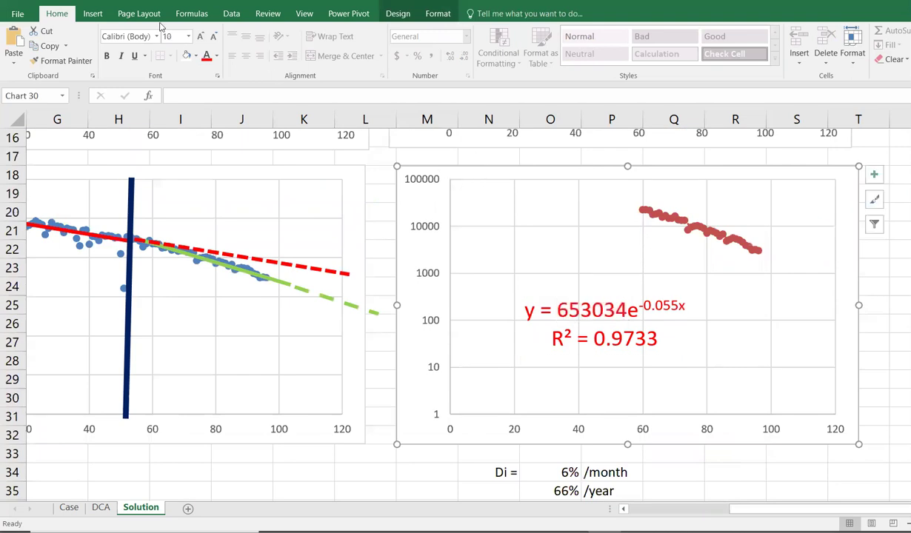
{"action": "left_click", "coordinate": [92, 14]}
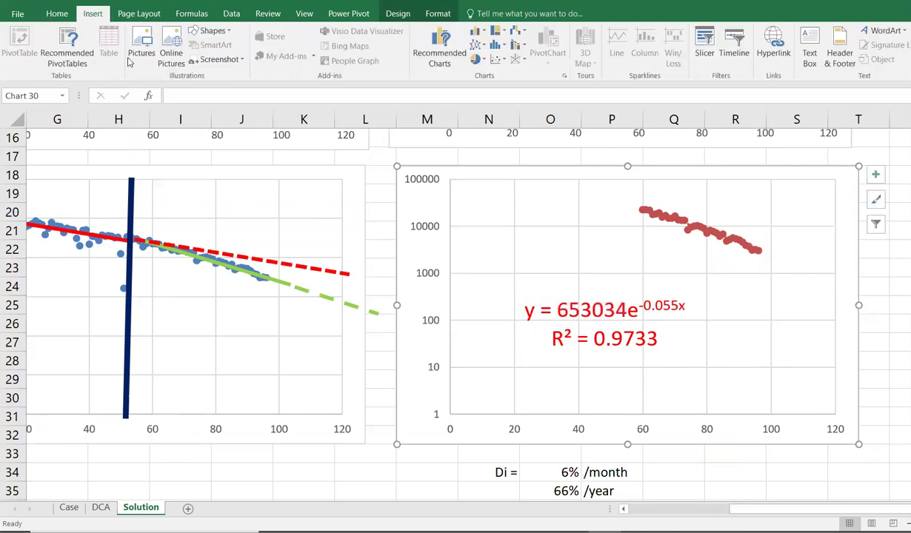
{"action": "left_click", "coordinate": [213, 30]}
{"action": "left_click", "coordinate": [219, 59]}
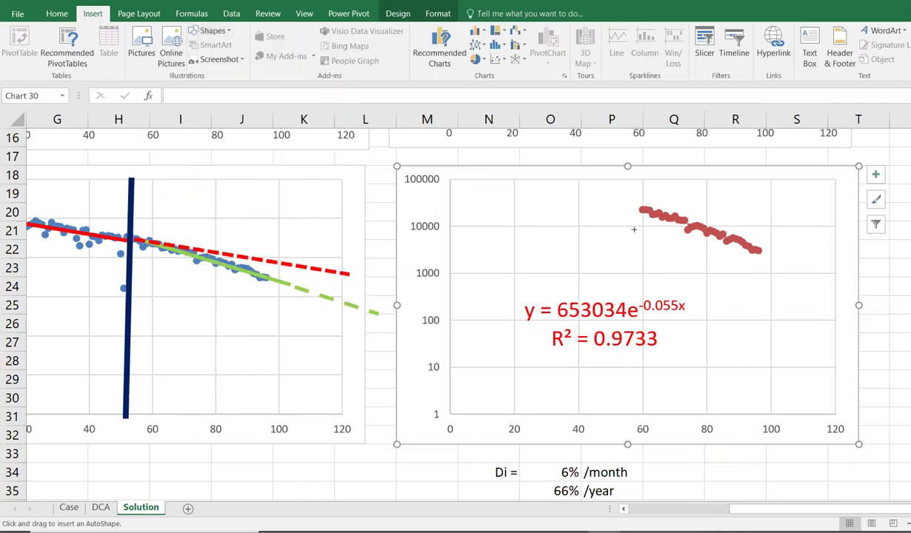
{"action": "mouse_move", "coordinate": [762, 252]}
{"action": "left_mouse_down"}
{"action": "mouse_move", "coordinate": [561, 191]}
{"action": "mouse_move", "coordinate": [557, 174]}
{"action": "left_mouse_up"}
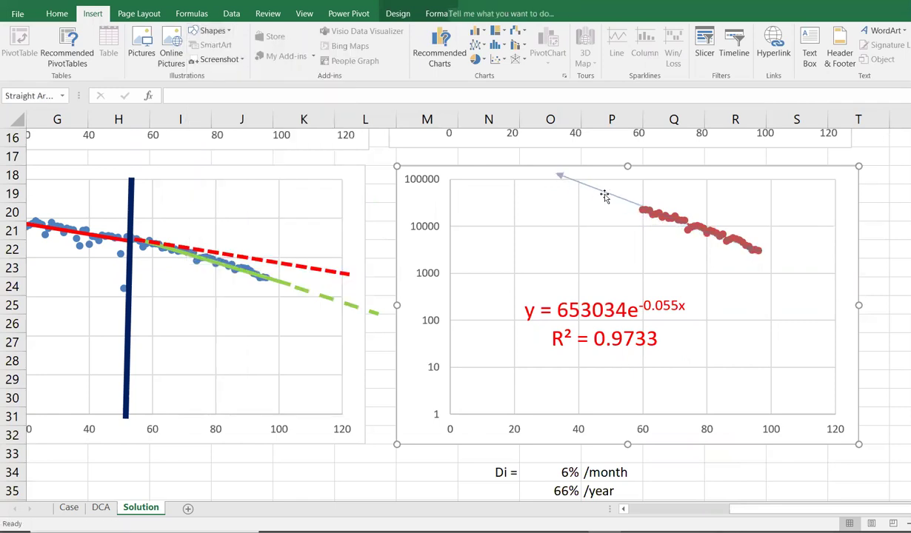
Step: Make the arrow thicker and red, and extend its tip along the trend to the chart's upper edge near month 20
{"action": "right_click", "coordinate": [636, 201]}
{"action": "left_click", "coordinate": [701, 167]}
{"action": "mouse_move", "coordinate": [731, 343]}
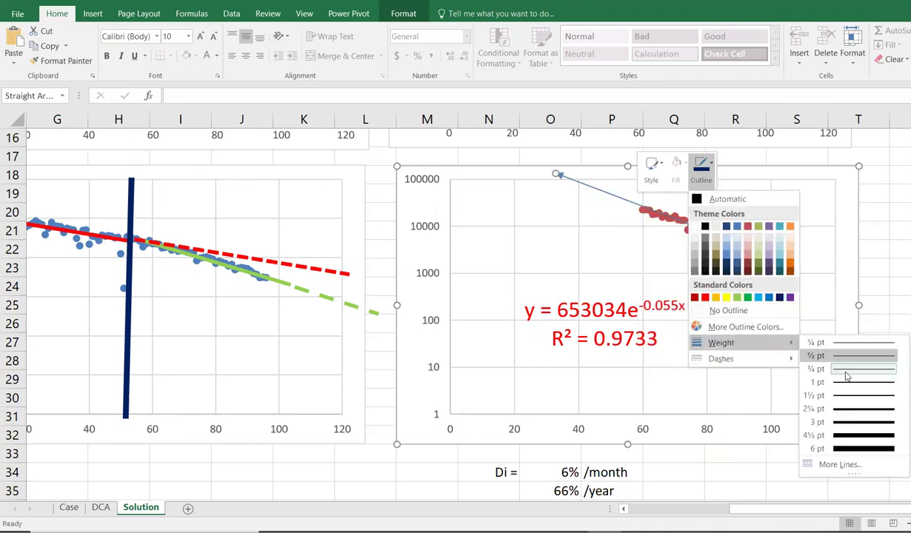
{"action": "left_click", "coordinate": [835, 424]}
{"action": "left_click", "coordinate": [707, 180]}
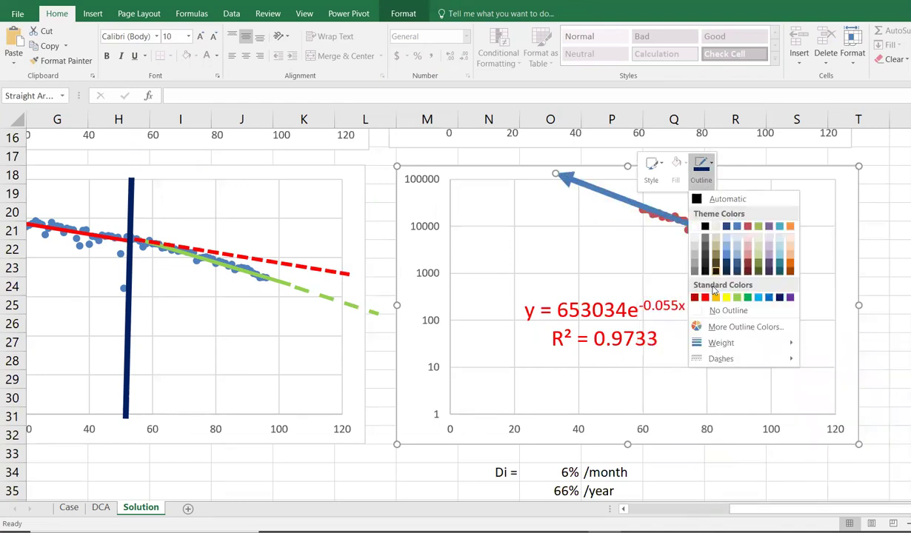
{"action": "left_click", "coordinate": [705, 296]}
{"action": "mouse_move", "coordinate": [644, 209]}
{"action": "left_mouse_down"}
{"action": "mouse_move", "coordinate": [596, 204]}
{"action": "mouse_move", "coordinate": [692, 216]}
{"action": "mouse_move", "coordinate": [630, 204]}
{"action": "mouse_move", "coordinate": [643, 208]}
{"action": "left_mouse_up"}
{"action": "left_click_drag", "start_coordinate": [549, 173], "coordinate": [516, 203]}
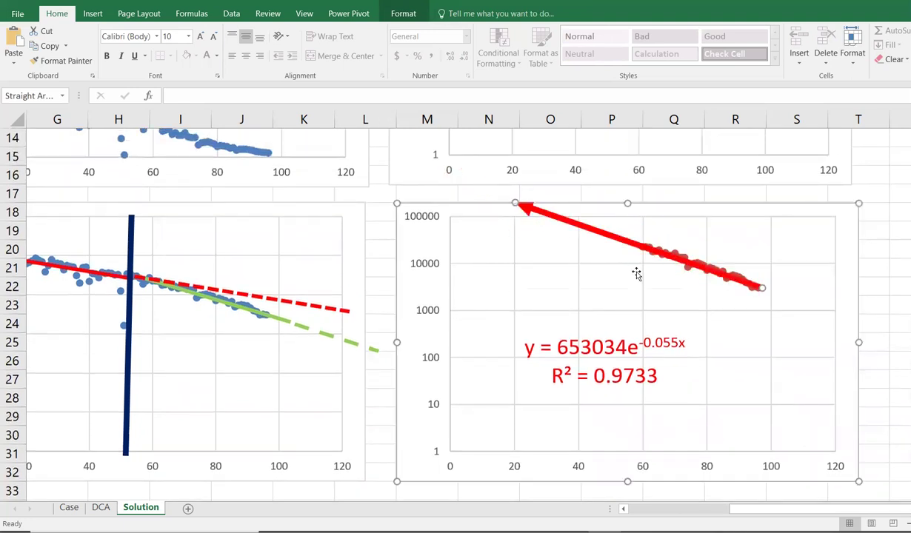
Step: Highlight the coefficient 653034 in the trendline equation and move the red arrow below the late-time data points
{"action": "left_click", "coordinate": [561, 351]}
{"action": "left_click_drag", "start_coordinate": [557, 349], "coordinate": [625, 357]}
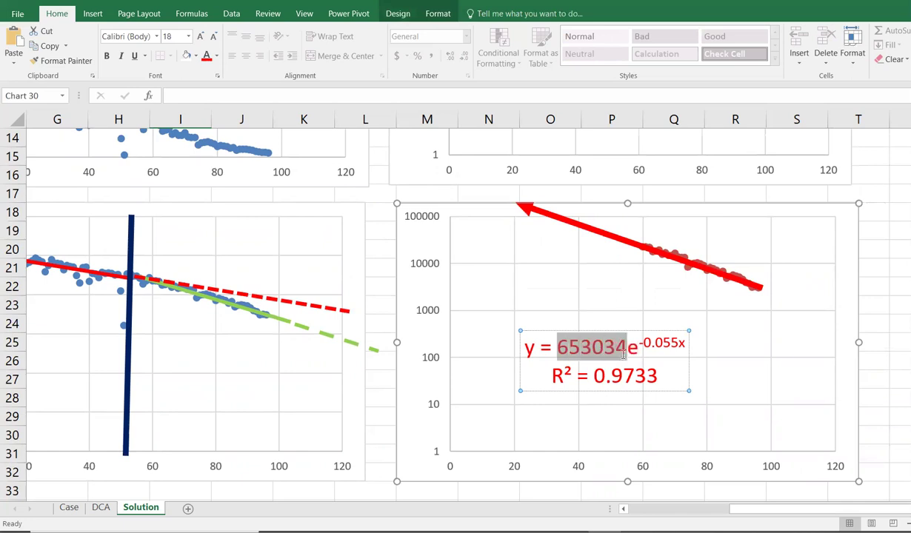
{"action": "scroll", "coordinate": [604, 326], "scroll_direction": "down", "scroll_amount": 2}
{"action": "scroll", "coordinate": [612, 387], "scroll_direction": "down", "scroll_amount": 2}
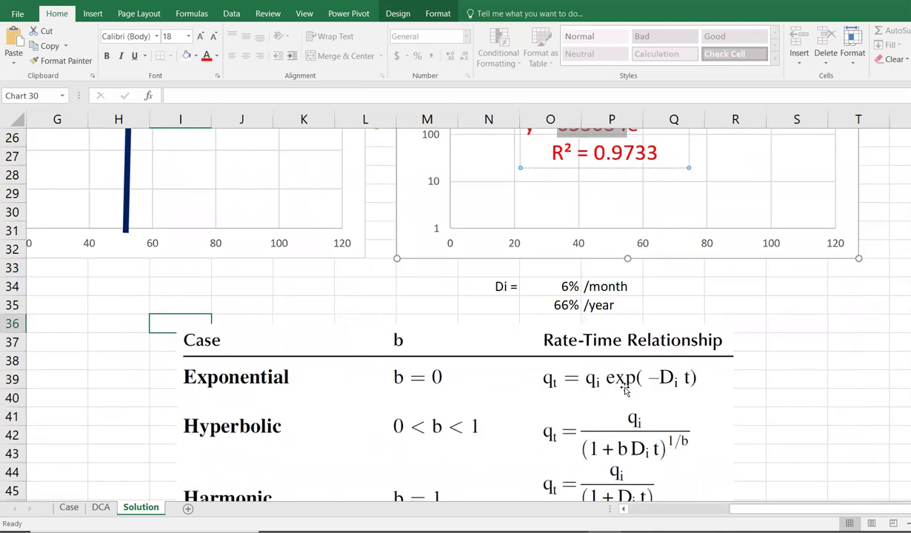
{"action": "scroll", "coordinate": [602, 370], "scroll_direction": "up", "scroll_amount": 3}
{"action": "left_click_drag", "start_coordinate": [597, 179], "coordinate": [587, 211]}
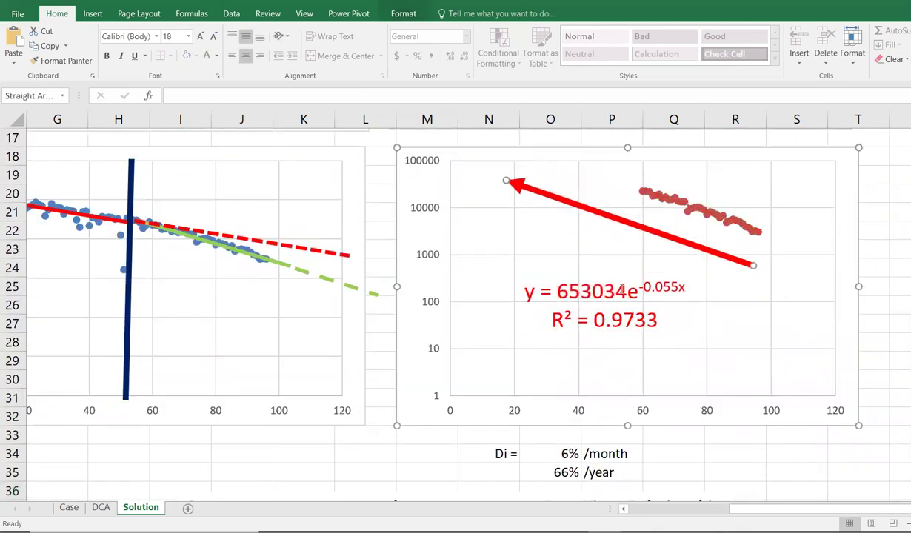
Step: Compare y, the coefficient and the exponent of the trendline equation with the exponential rate-time relationship in the table
{"action": "scroll", "coordinate": [596, 280], "scroll_direction": "down", "scroll_amount": 2}
{"action": "left_click", "coordinate": [522, 179]}
{"action": "triple_click", "coordinate": [523, 179]}
{"action": "double_click", "coordinate": [529, 182]}
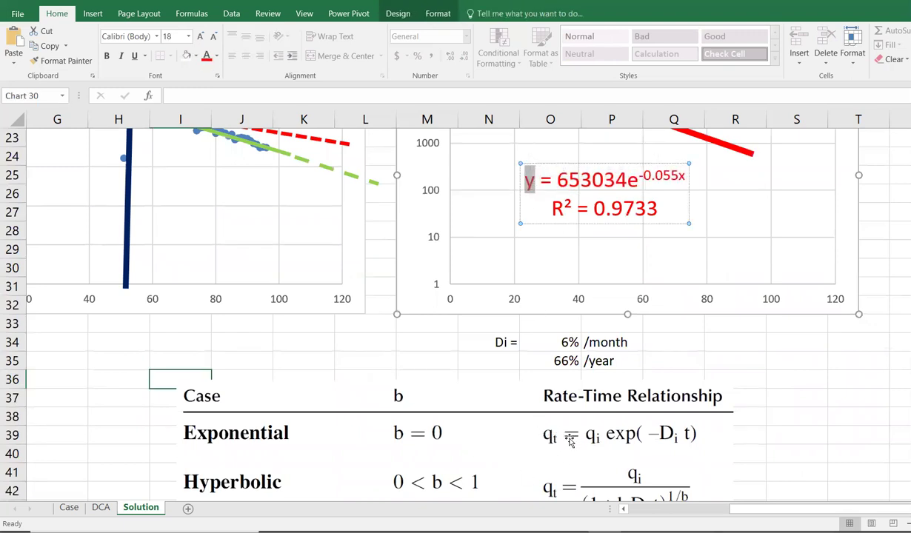
{"action": "left_click_drag", "start_coordinate": [556, 178], "coordinate": [618, 180]}
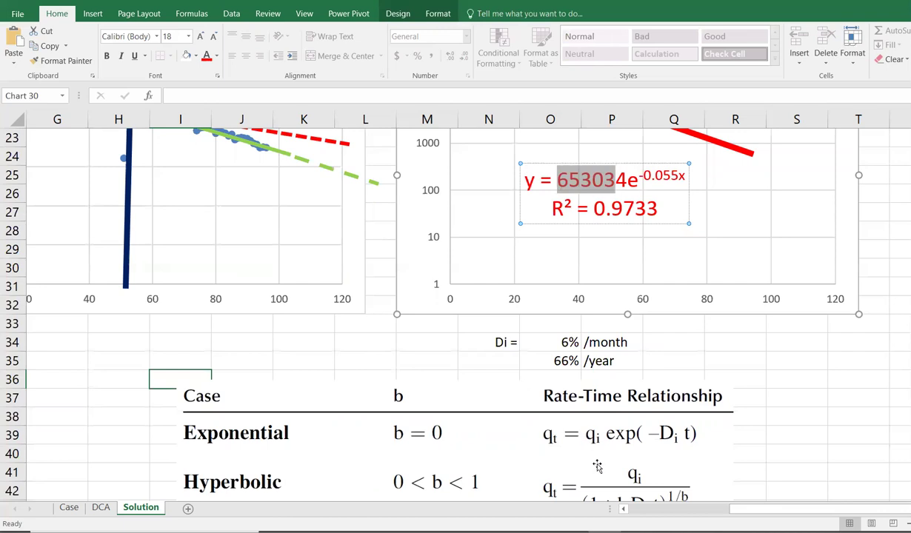
{"action": "left_click", "coordinate": [642, 189]}
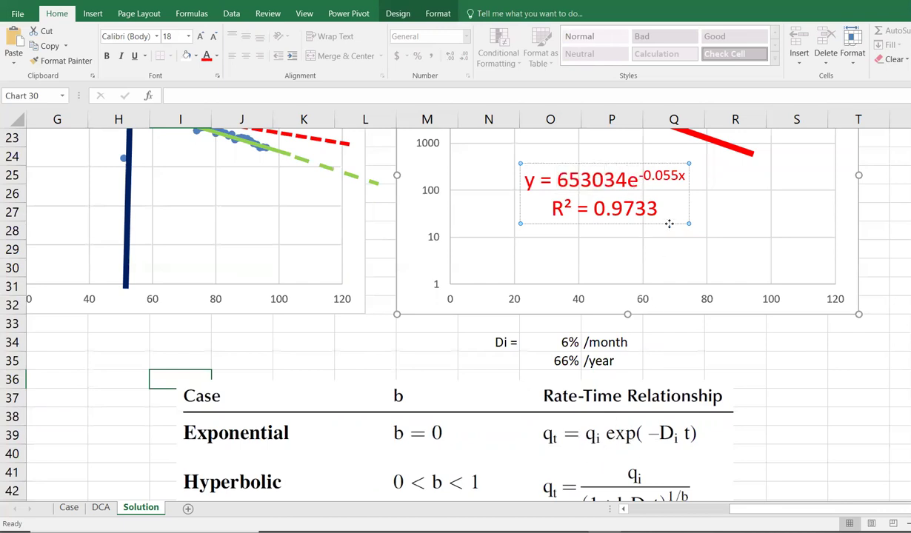
{"action": "left_click_drag", "start_coordinate": [641, 176], "coordinate": [682, 176]}
{"action": "left_click", "coordinate": [655, 176]}
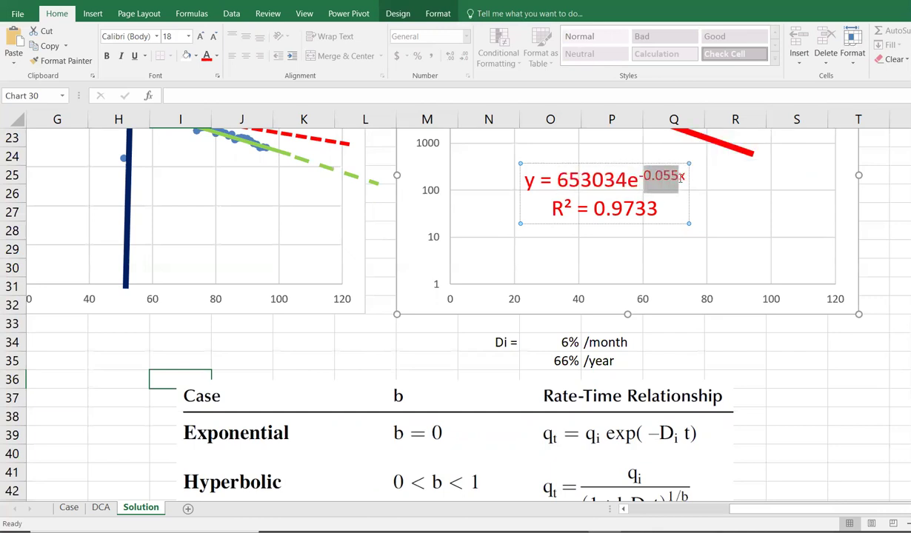
{"action": "key", "text": "Escape"}
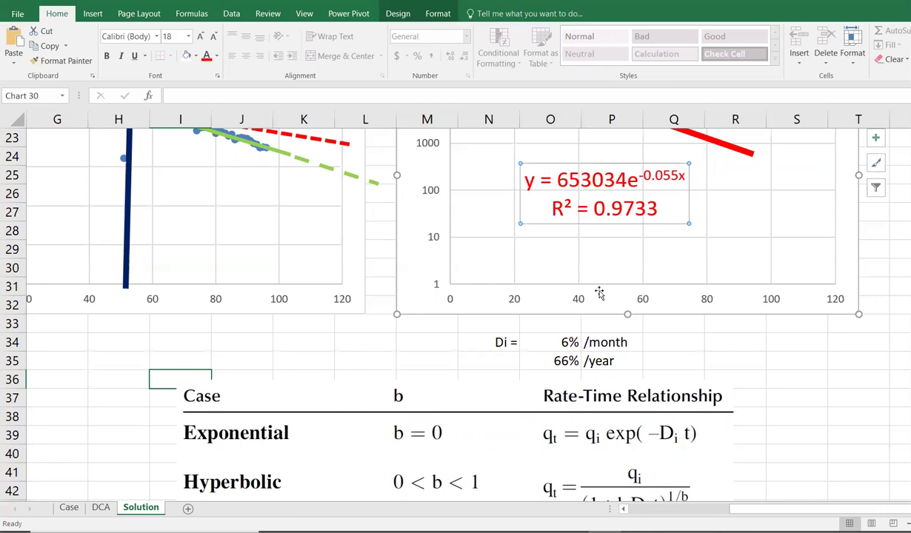
Step: Review the Di values, the relationship table and the four production charts on the Solution sheet
{"action": "scroll", "coordinate": [689, 252], "scroll_direction": "up", "scroll_amount": 2}
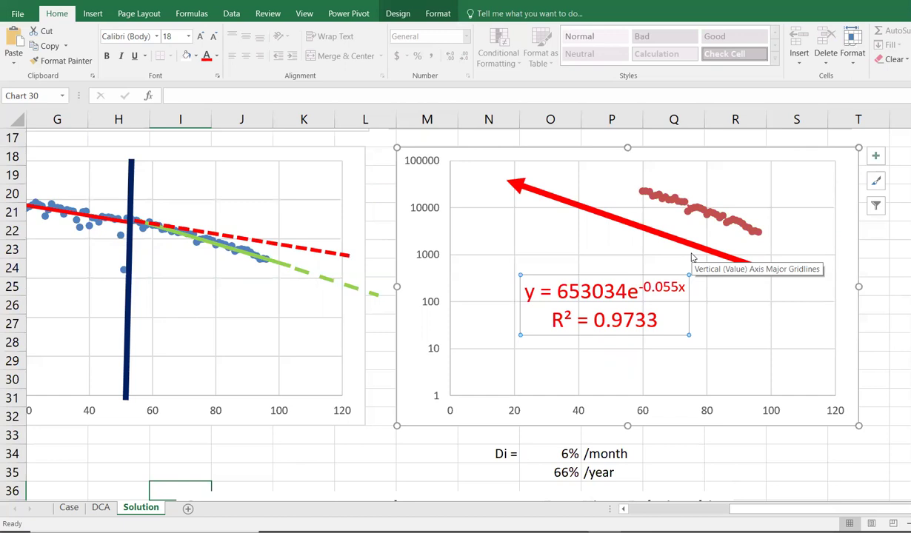
{"action": "left_click", "coordinate": [678, 454]}
{"action": "scroll", "coordinate": [688, 452], "scroll_direction": "left", "scroll_amount": 5}
{"action": "scroll", "coordinate": [687, 452], "scroll_direction": "down", "scroll_amount": 1}
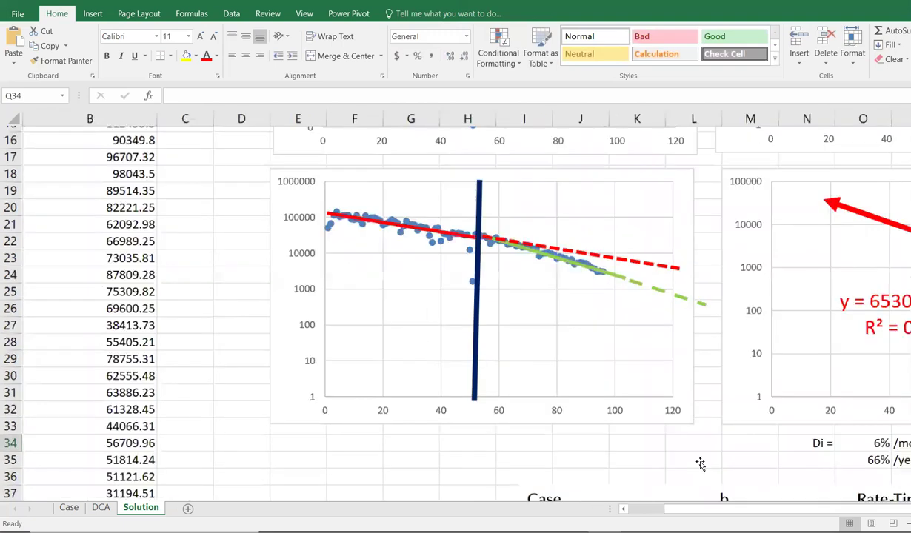
{"action": "scroll", "coordinate": [635, 461], "scroll_direction": "down", "scroll_amount": 1}
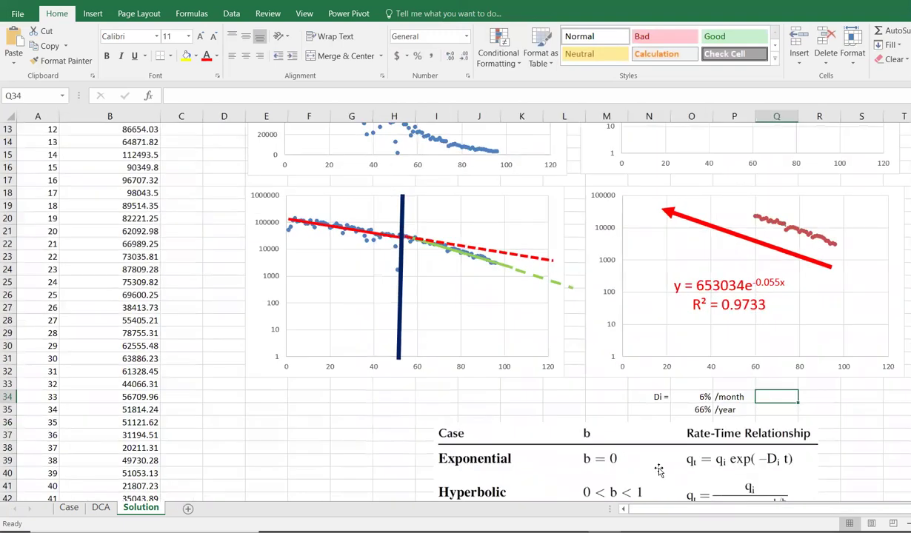
{"action": "scroll", "coordinate": [659, 471], "scroll_direction": "up", "scroll_amount": 1}
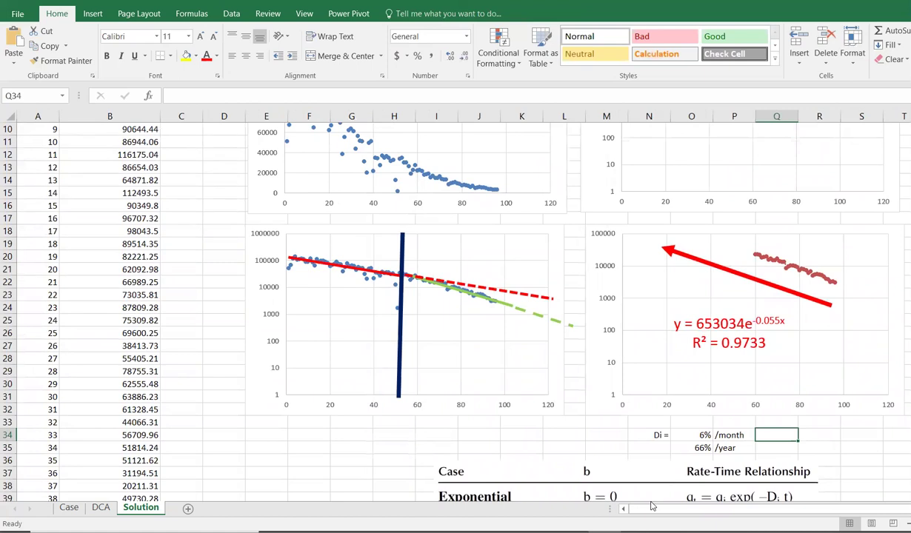
{"action": "scroll", "coordinate": [643, 475], "scroll_direction": "up", "scroll_amount": 3}
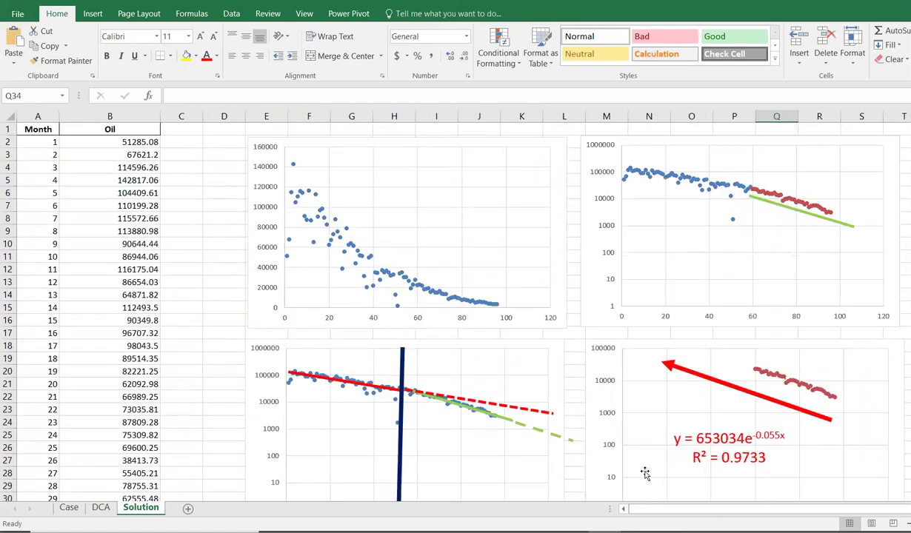
{"action": "left_click", "coordinate": [228, 128]}
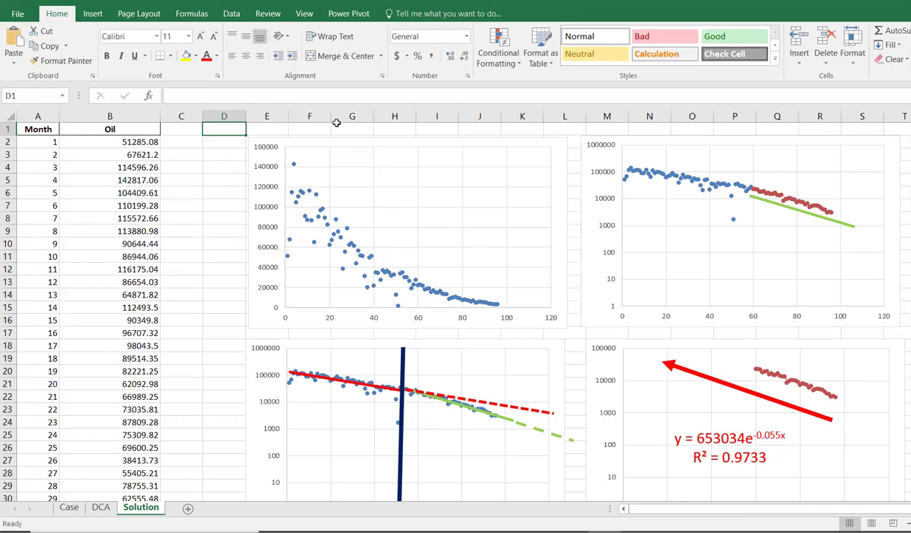
{"action": "left_click", "coordinate": [215, 152]}
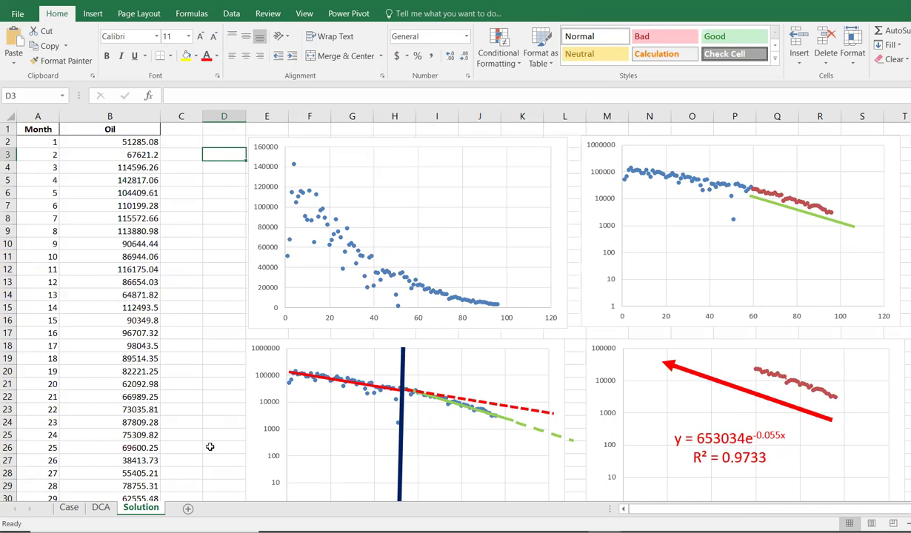
Step: Create a copy of the Solution sheet at the end of the workbook
{"action": "right_click", "coordinate": [147, 508]}
{"action": "left_click", "coordinate": [181, 403]}
{"action": "left_click", "coordinate": [111, 457]}
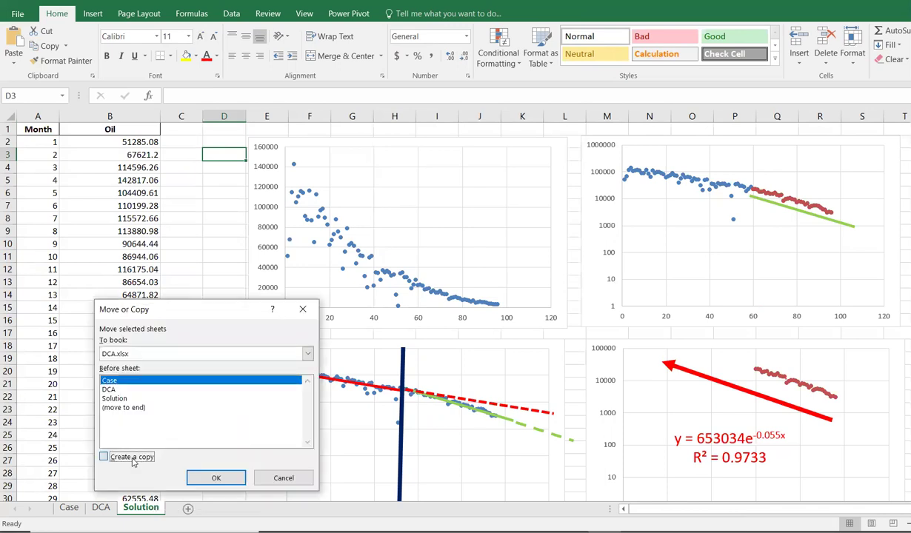
{"action": "left_click", "coordinate": [137, 409]}
{"action": "left_click", "coordinate": [216, 479]}
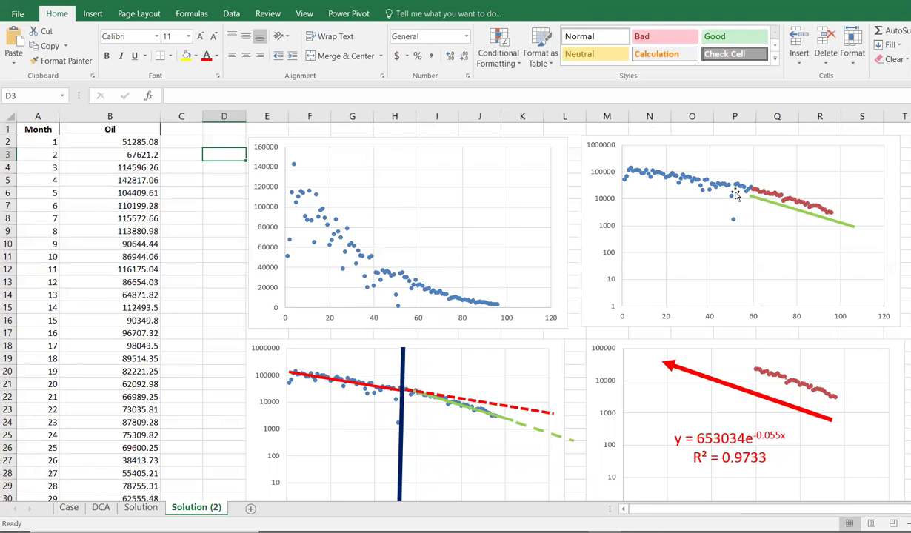
Step: Delete the annotated semi-log chart with its overlaid trend lines and the rate-time relationship table from the copied sheet
{"action": "scroll", "coordinate": [520, 356], "scroll_direction": "down", "scroll_amount": 3}
{"action": "left_click", "coordinate": [532, 232]}
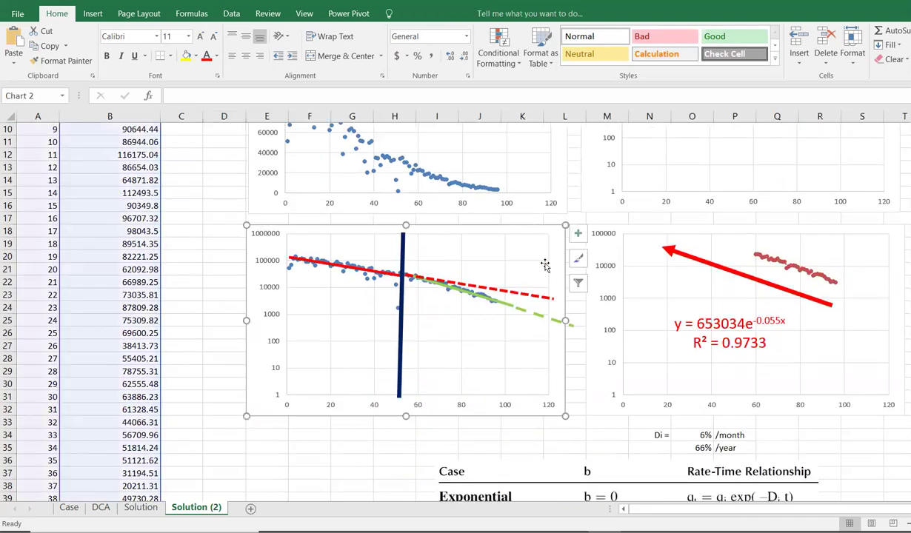
{"action": "key", "text": "Delete"}
{"action": "left_click", "coordinate": [482, 281]}
{"action": "key", "text": "Delete"}
{"action": "left_click", "coordinate": [387, 272]}
{"action": "key", "text": "Delete"}
{"action": "left_click", "coordinate": [439, 281]}
{"action": "key", "text": "Delete"}
{"action": "left_click", "coordinate": [447, 288]}
{"action": "key", "text": "Delete"}
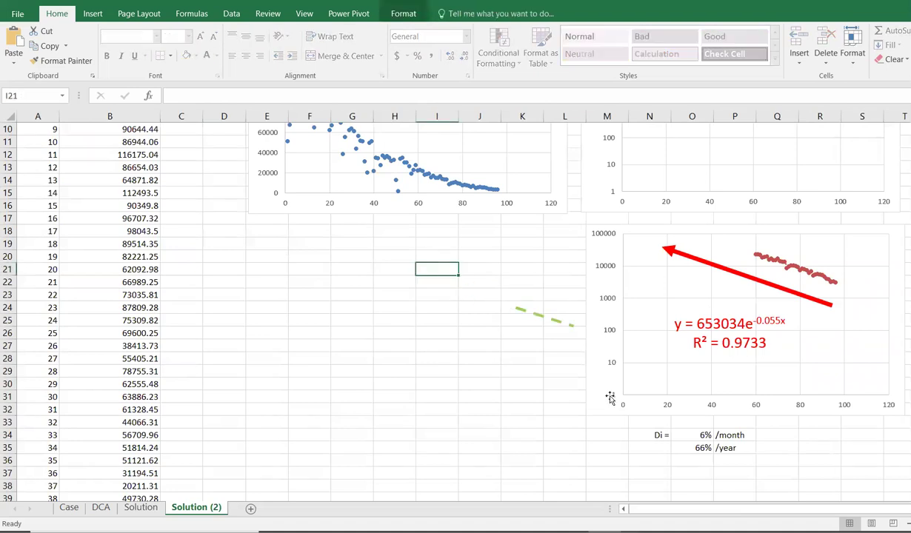
Step: Delete the late-time trendline chart and the leftover dashed green line from the copied sheet
{"action": "scroll", "coordinate": [613, 378], "scroll_direction": "down", "scroll_amount": 1}
{"action": "left_click", "coordinate": [588, 332]}
{"action": "key", "text": "Delete"}
{"action": "left_click", "coordinate": [561, 282]}
{"action": "key", "text": "Delete"}
Step: Delete the linear-scale oil production chart and move the two-colour semi-log chart into its place beside the data
{"action": "left_click_drag", "start_coordinate": [652, 398], "coordinate": [724, 415]}
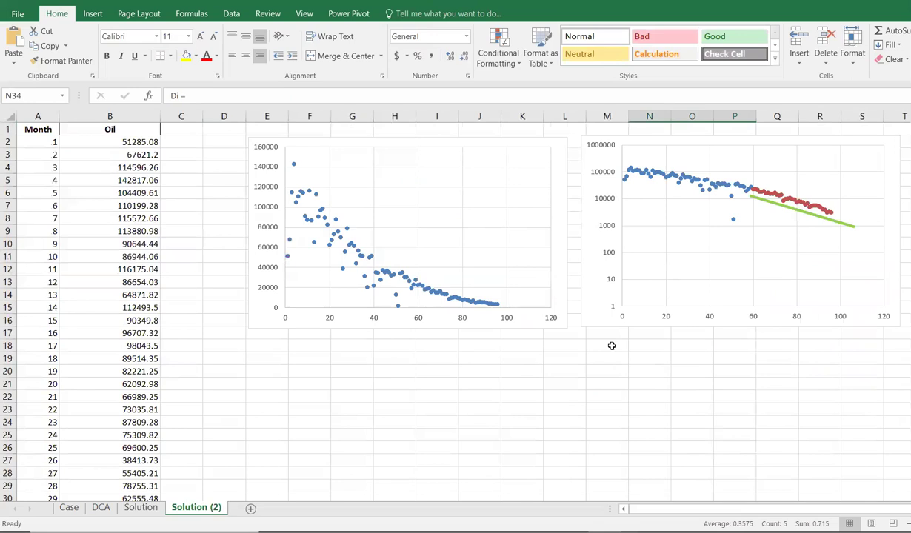
{"action": "left_click", "coordinate": [553, 331]}
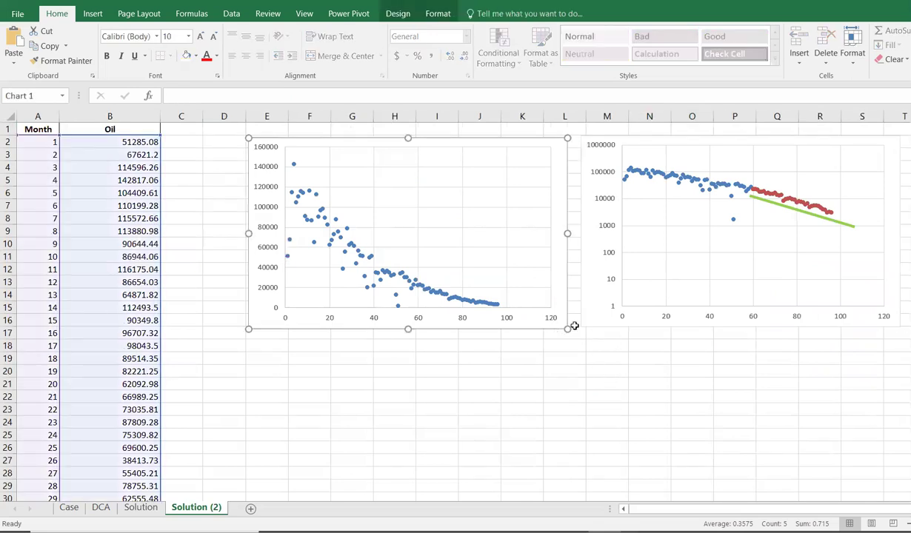
{"action": "key", "text": "Delete"}
{"action": "left_click_drag", "start_coordinate": [602, 309], "coordinate": [230, 307]}
{"action": "scroll", "coordinate": [519, 422], "scroll_direction": "down", "scroll_amount": 3}
Step: Move the Di label with its monthly and yearly values up to cells M6:O7
{"action": "left_click_drag", "start_coordinate": [644, 436], "coordinate": [741, 454]}
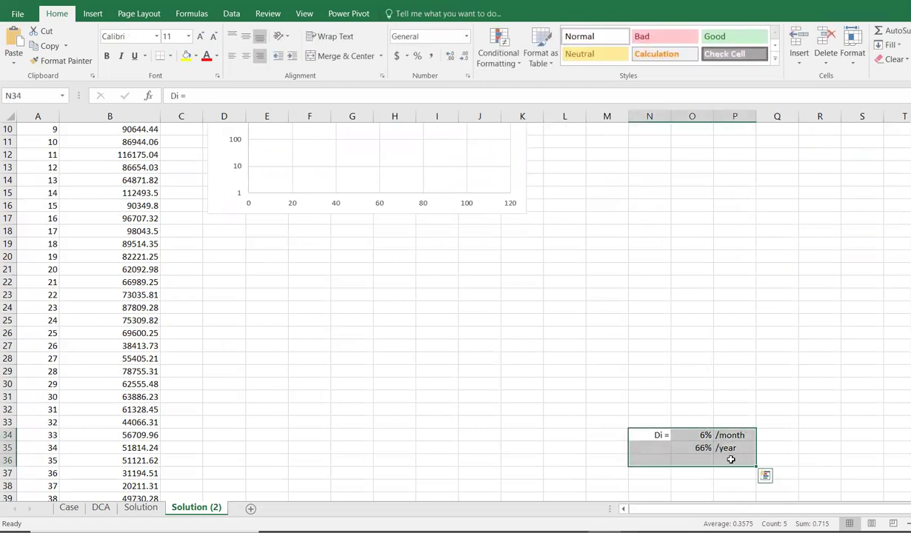
{"action": "scroll", "coordinate": [730, 460], "scroll_direction": "up", "scroll_amount": 1}
{"action": "left_click", "coordinate": [721, 472]}
{"action": "left_click_drag", "start_coordinate": [689, 475], "coordinate": [727, 485]}
{"action": "left_click_drag", "start_coordinate": [660, 474], "coordinate": [708, 170]}
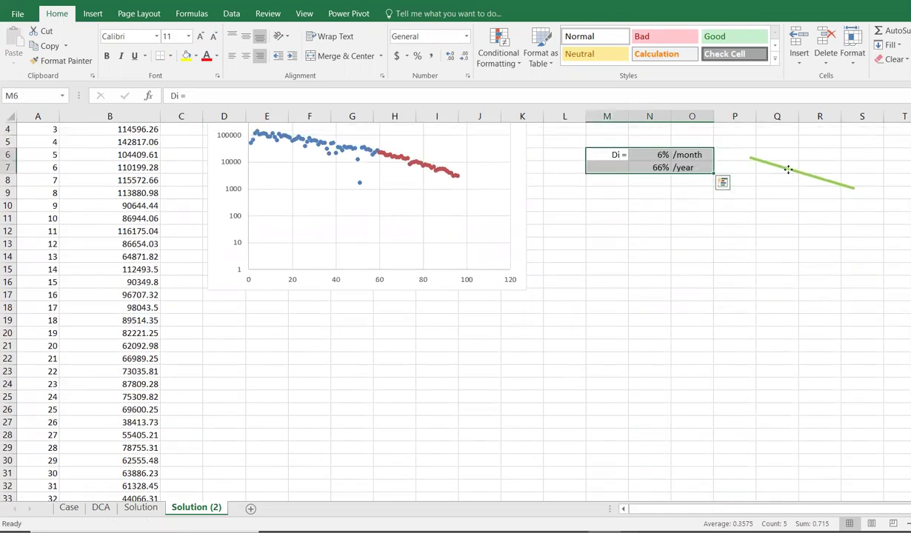
Step: Delete the stray solid green line beside the relocated Di values
{"action": "left_click", "coordinate": [787, 169]}
{"action": "key", "text": "Delete"}
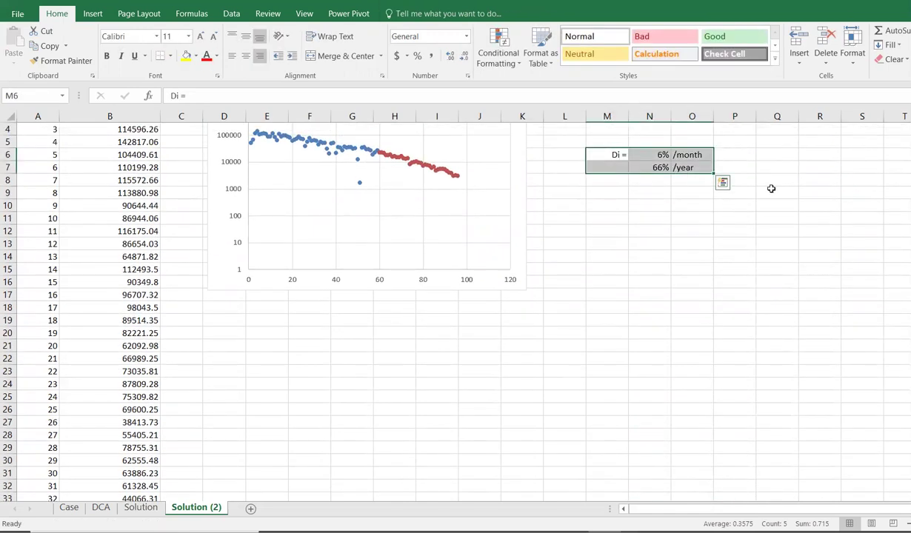
{"action": "scroll", "coordinate": [516, 332], "scroll_direction": "up", "scroll_amount": 1}
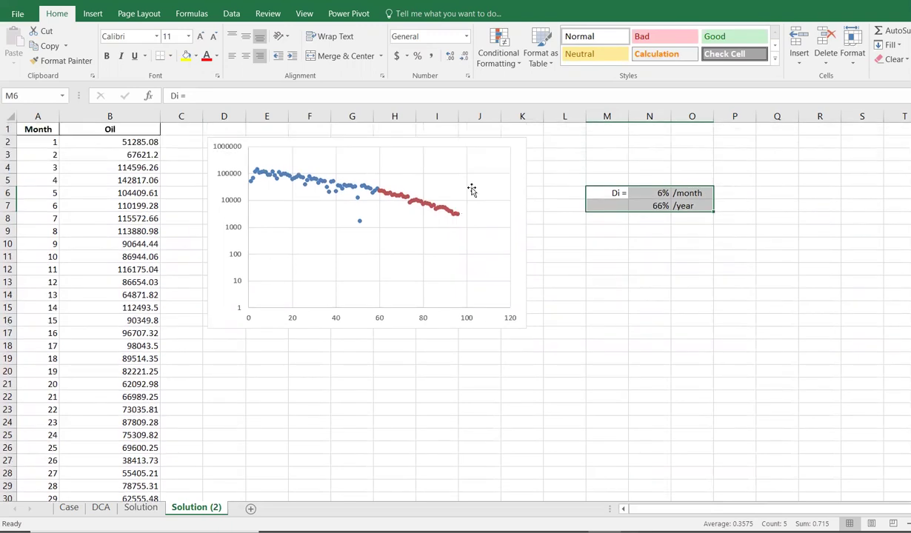
Step: Shift the semi-log chart clear of column D and insert a new column at D
{"action": "left_click", "coordinate": [400, 143]}
{"action": "left_click_drag", "start_coordinate": [401, 143], "coordinate": [418, 142]}
{"action": "right_click", "coordinate": [226, 116]}
{"action": "left_click", "coordinate": [254, 205]}
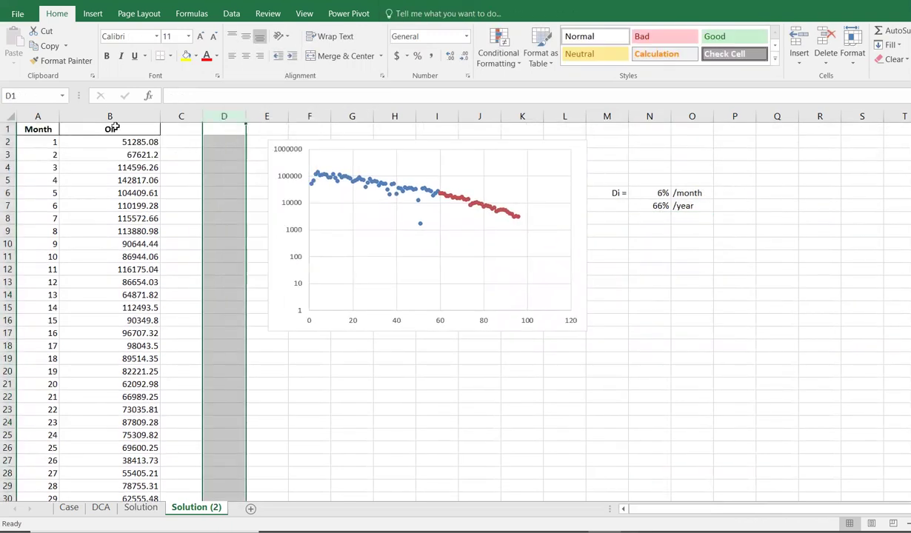
Step: Copy the Oil header from B1 into C1 and widen column C
{"action": "left_click", "coordinate": [125, 130]}
{"action": "key", "text": "ctrl+c"}
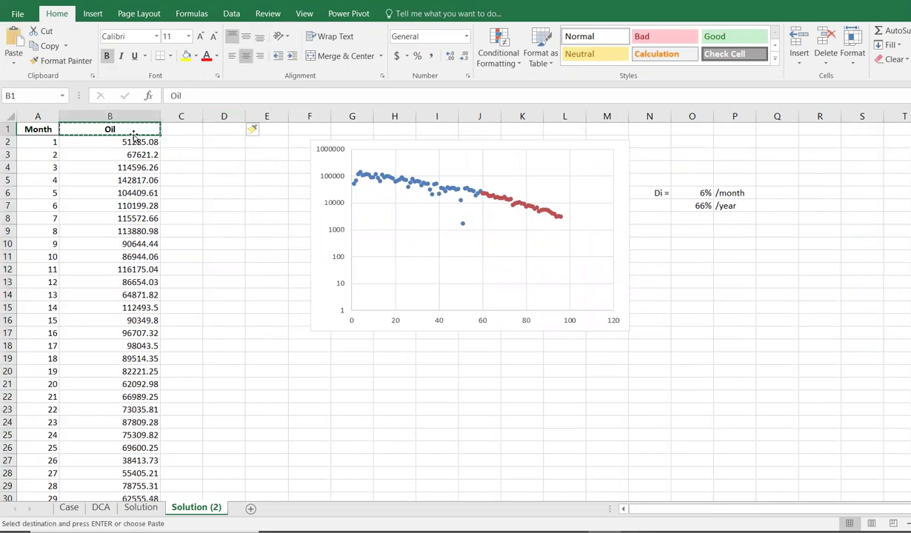
{"action": "left_click", "coordinate": [182, 133]}
{"action": "key", "text": "ctrl+v"}
{"action": "left_click_drag", "start_coordinate": [203, 116], "coordinate": [244, 116]}
Step: Rename the header in B1 as "Actual Oil" and the one in C1 as "Calculated Oil"
{"action": "double_click", "coordinate": [98, 130]}
{"action": "type", "text": "Ac"}
{"action": "key", "text": "BackSpace"}
{"action": "key", "text": "BackSpace"}
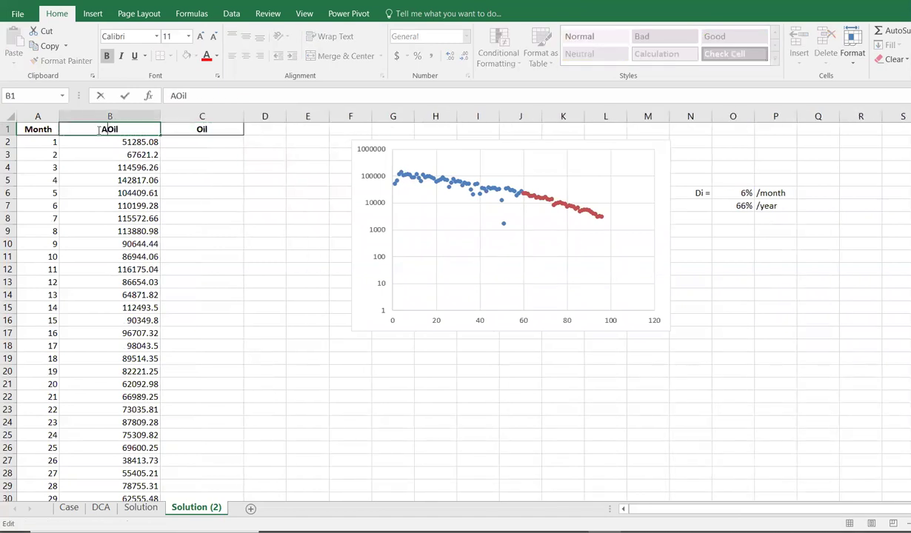
{"action": "type", "text": "Actual"}
{"action": "key", "text": "Return"}
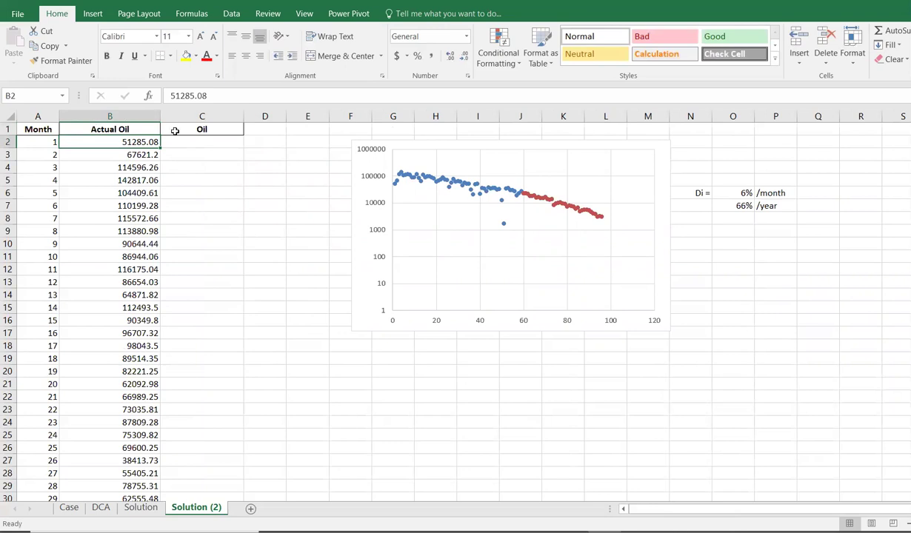
{"action": "double_click", "coordinate": [180, 131]}
{"action": "type", "text": "Calculate"}
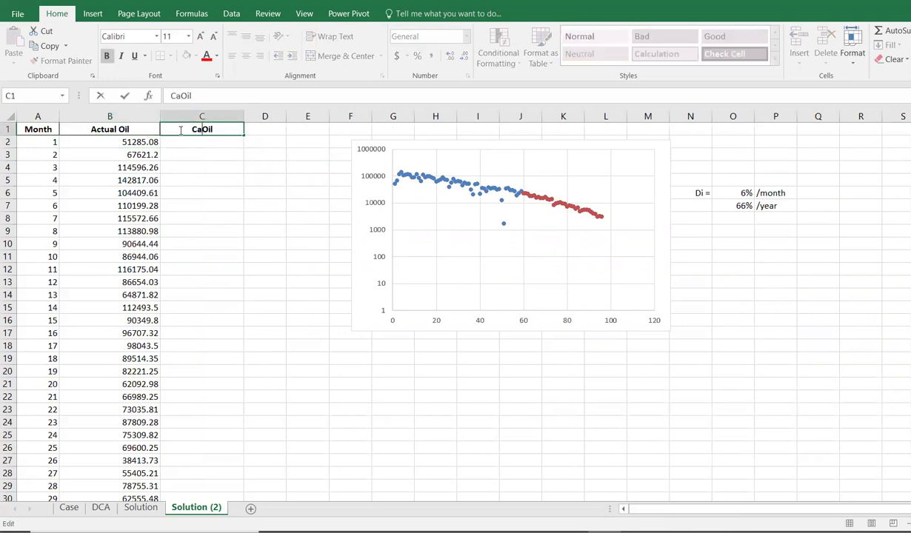
{"action": "type", "text": "d"}
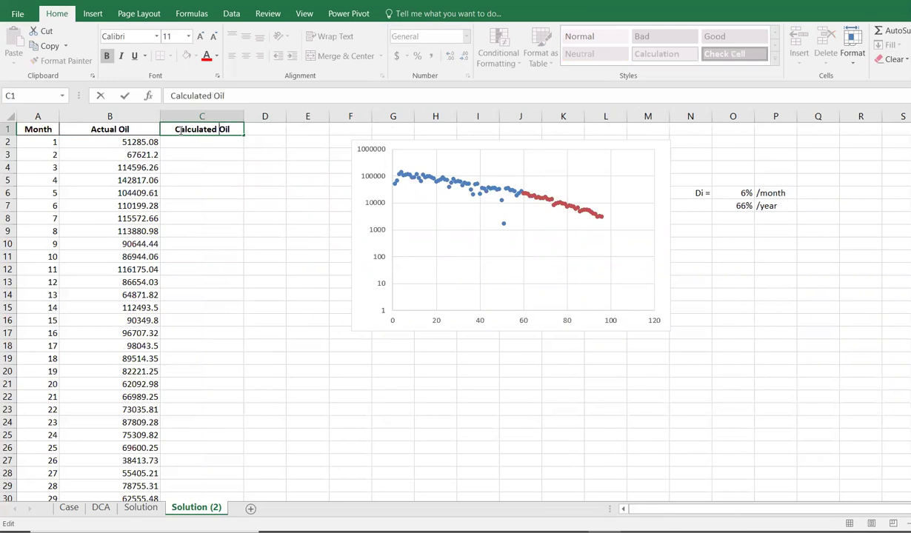
{"action": "key", "text": "Return"}
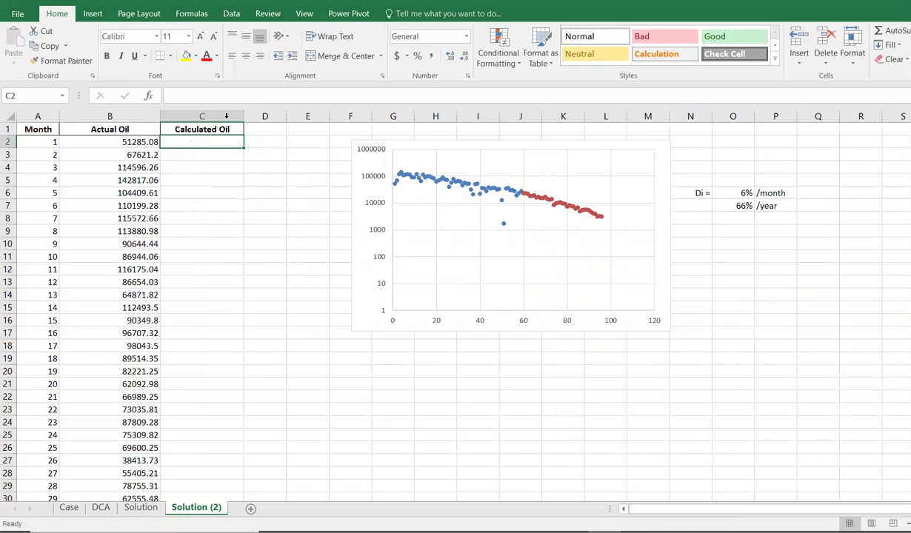
Step: Freeze the panes at C8, keeping rows 1 to 7 and columns A and B in view
{"action": "left_click", "coordinate": [178, 155]}
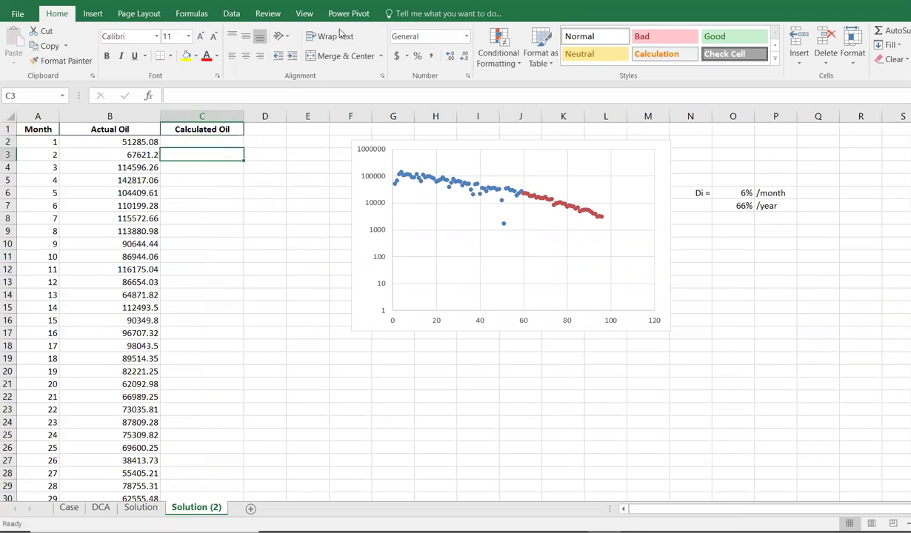
{"action": "left_click", "coordinate": [305, 13]}
{"action": "left_click", "coordinate": [716, 255]}
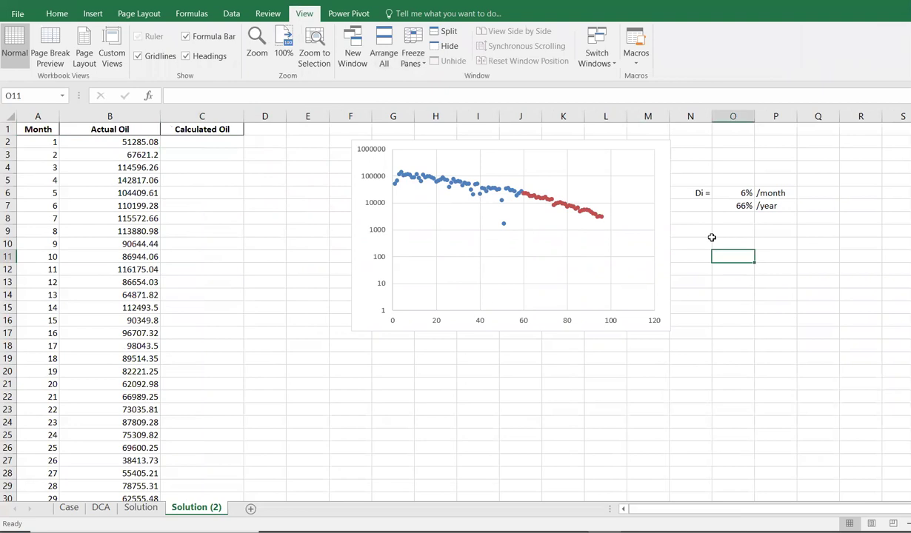
{"action": "left_click", "coordinate": [210, 220]}
{"action": "left_click", "coordinate": [413, 56]}
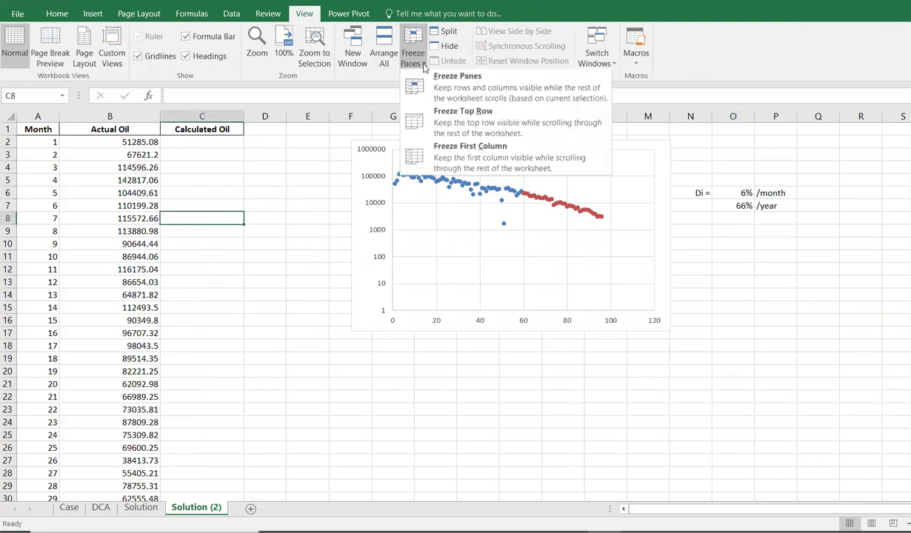
{"action": "left_click", "coordinate": [438, 132]}
Step: Start the Calculated Oil column at month 60 by entering =B61 in C61
{"action": "scroll", "coordinate": [200, 269], "scroll_direction": "down", "scroll_amount": 2}
{"action": "scroll", "coordinate": [209, 268], "scroll_direction": "down", "scroll_amount": 20}
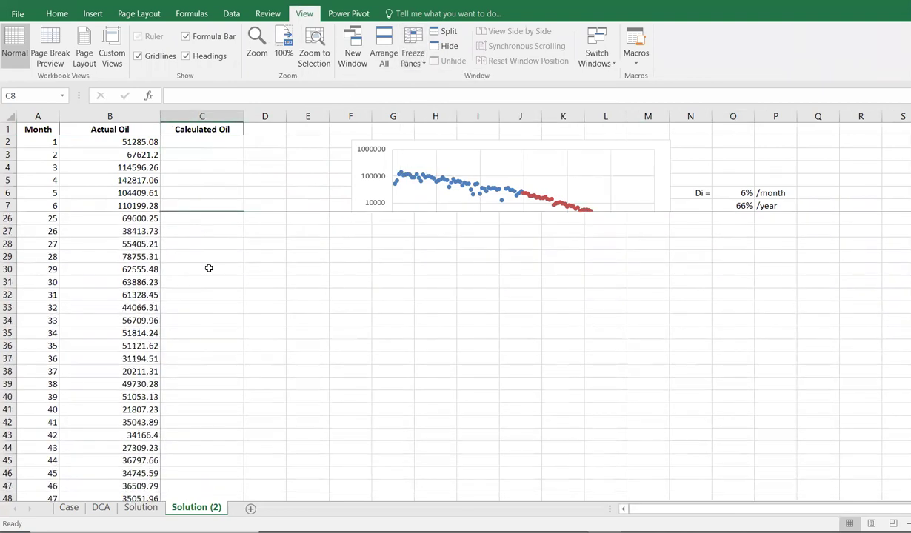
{"action": "scroll", "coordinate": [206, 263], "scroll_direction": "up", "scroll_amount": 4}
{"action": "scroll", "coordinate": [204, 261], "scroll_direction": "up", "scroll_amount": 3}
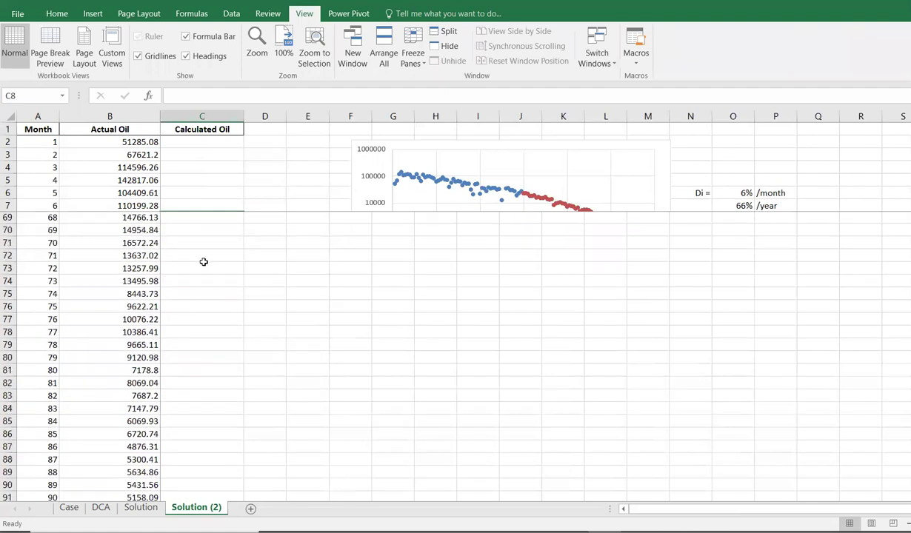
{"action": "scroll", "coordinate": [256, 272], "scroll_direction": "up", "scroll_amount": 1}
{"action": "left_click_drag", "start_coordinate": [33, 243], "coordinate": [137, 258]}
{"action": "left_click", "coordinate": [141, 244]}
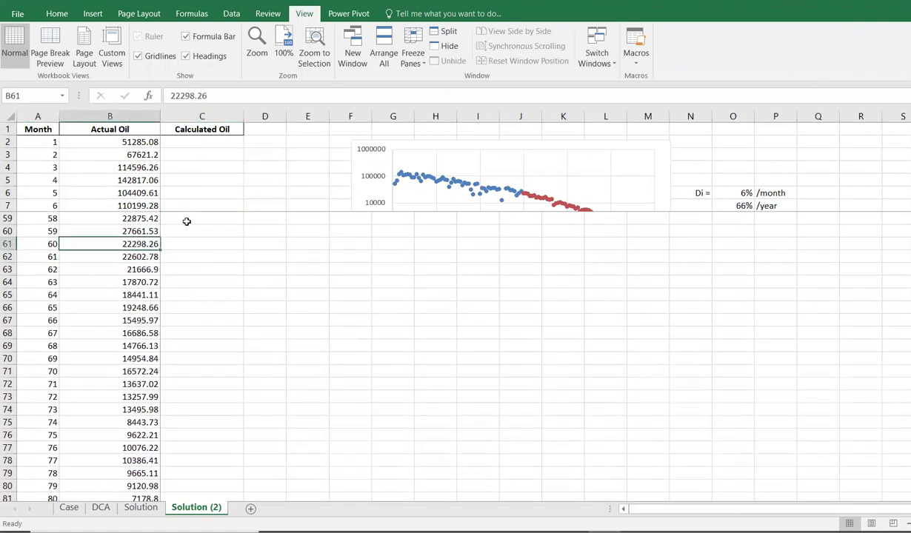
{"action": "left_click", "coordinate": [197, 242]}
{"action": "type", "text": "="}
{"action": "key", "text": "Left"}
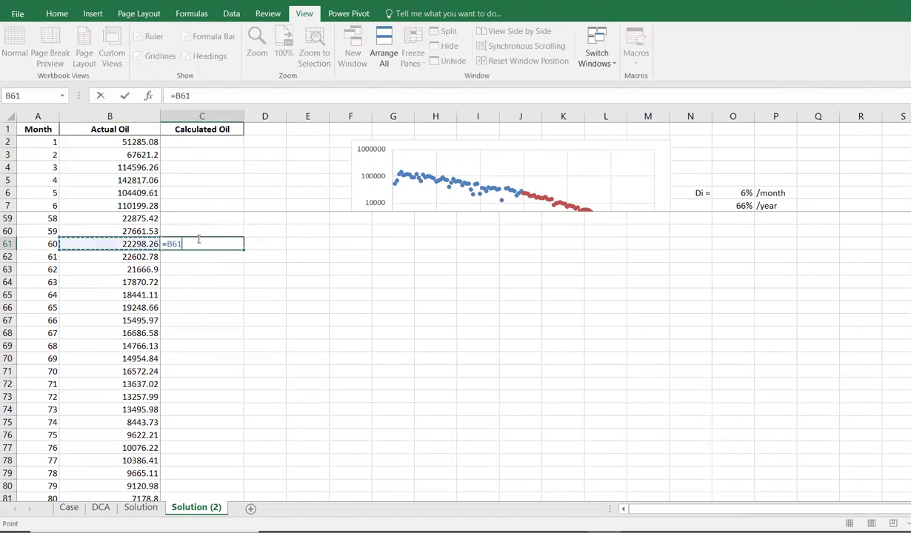
{"action": "key", "text": "Return"}
{"action": "left_click", "coordinate": [195, 244]}
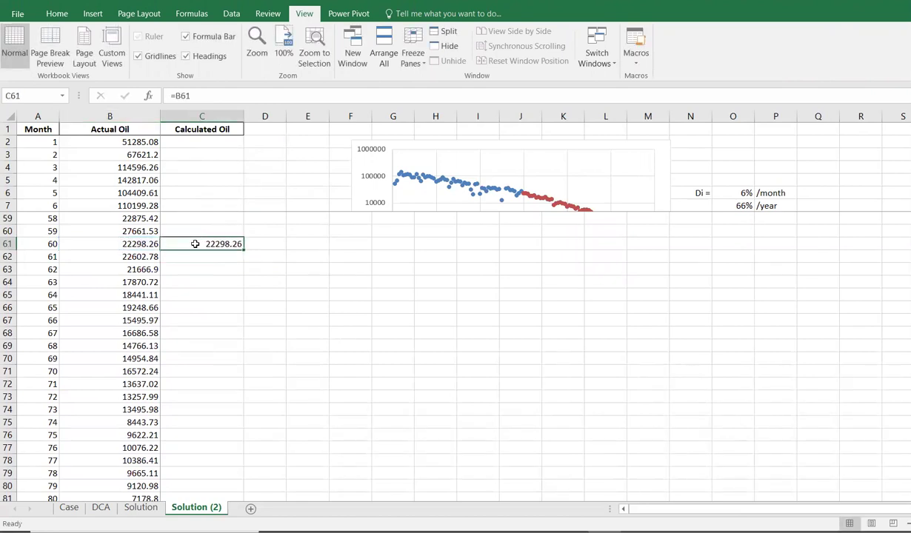
{"action": "type", "text": "="}
{"action": "key", "text": "Left"}
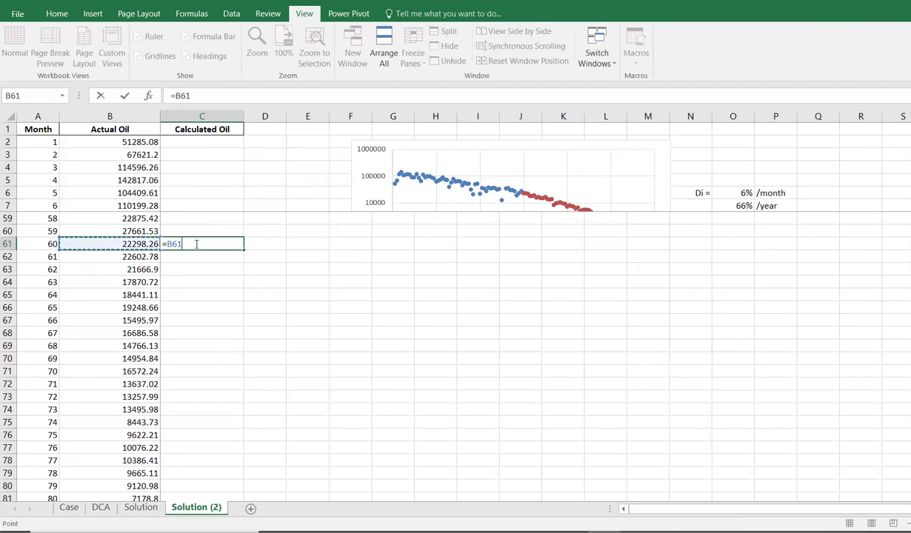
{"action": "key", "text": "Return"}
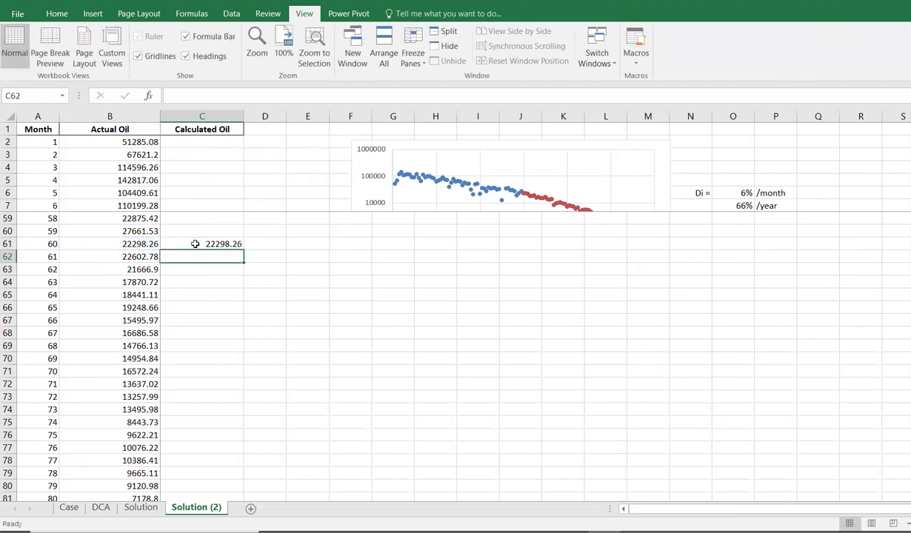
{"action": "left_click", "coordinate": [208, 240]}
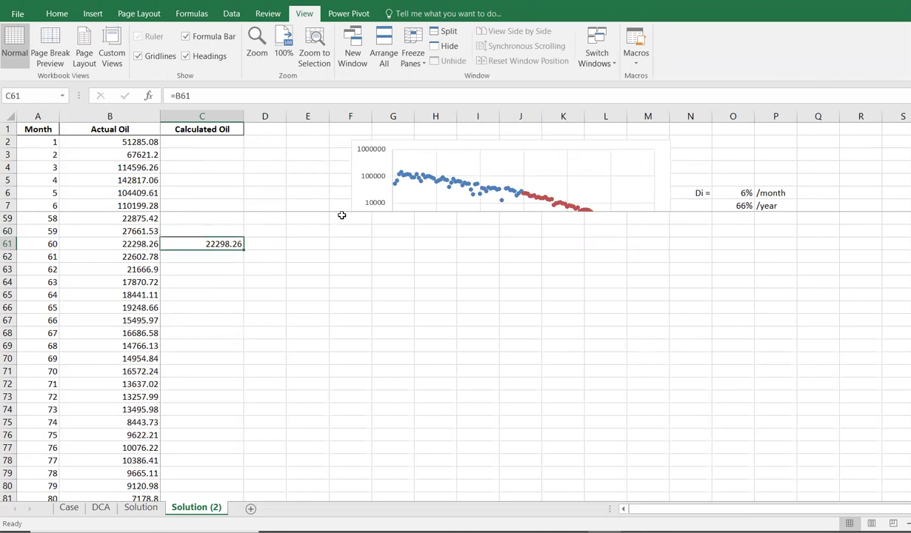
Step: Move the semi-log chart below the frozen rows and relocate the Di values and labels to O62:Q63
{"action": "left_click_drag", "start_coordinate": [375, 142], "coordinate": [370, 253]}
{"action": "left_click_drag", "start_coordinate": [712, 192], "coordinate": [774, 205]}
{"action": "key", "text": "ctrl+x"}
{"action": "left_click", "coordinate": [722, 256]}
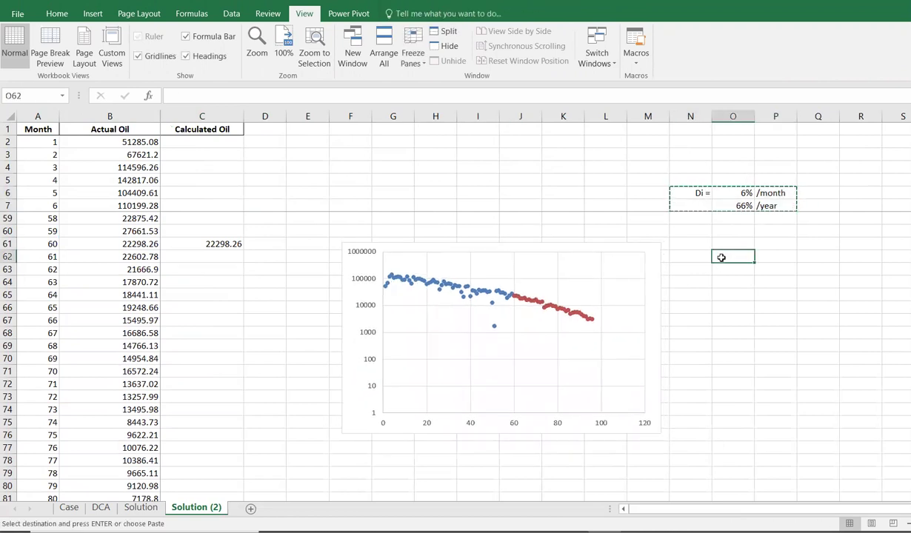
{"action": "key", "text": "ctrl+v"}
{"action": "left_click", "coordinate": [224, 253]}
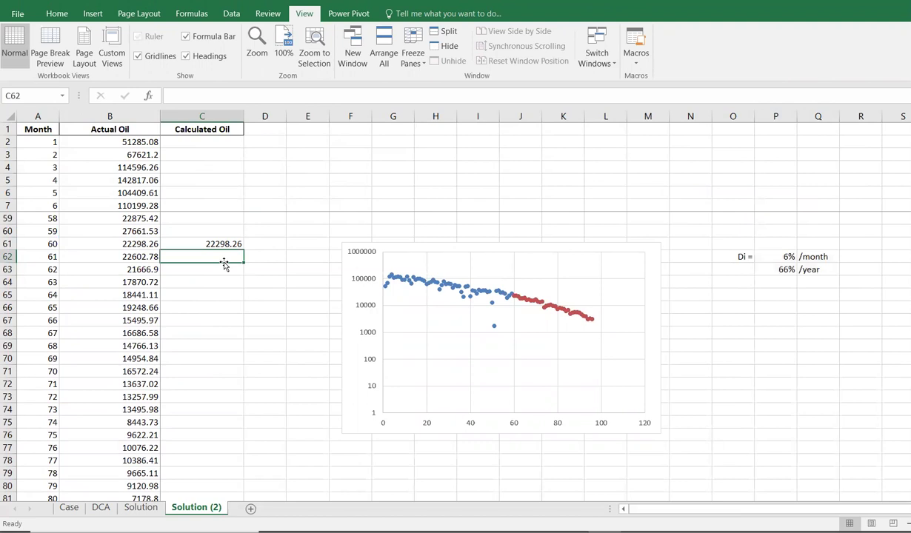
{"action": "left_click", "coordinate": [216, 242]}
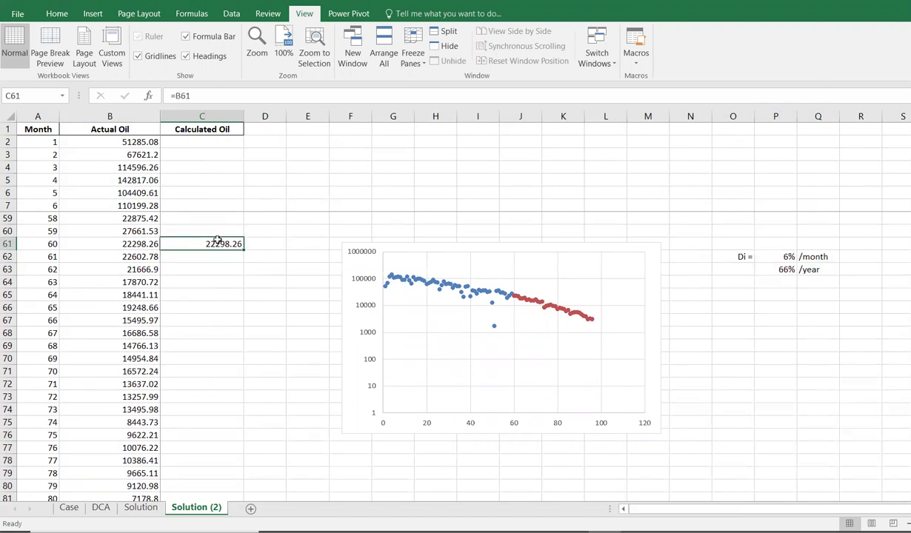
Step: Copy the rate-time relationship table picture from the DCA sheet into the frozen rows of Solution (2), over columns H to M
{"action": "left_click", "coordinate": [133, 508]}
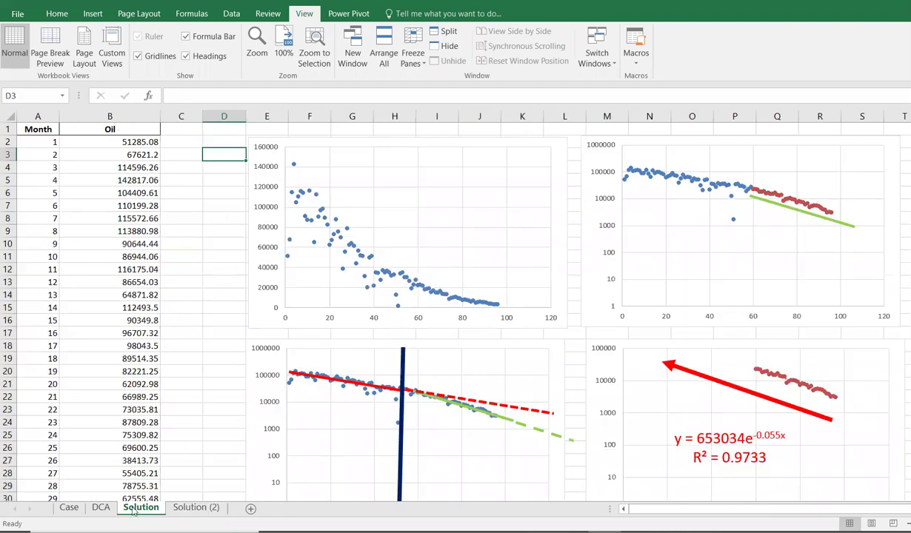
{"action": "left_click", "coordinate": [92, 509]}
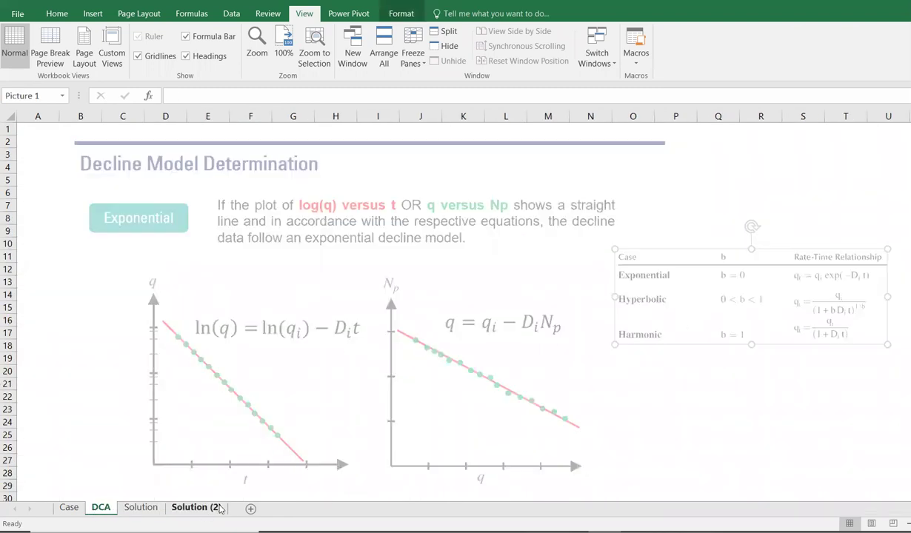
{"action": "left_click", "coordinate": [194, 509]}
{"action": "left_click", "coordinate": [678, 318]}
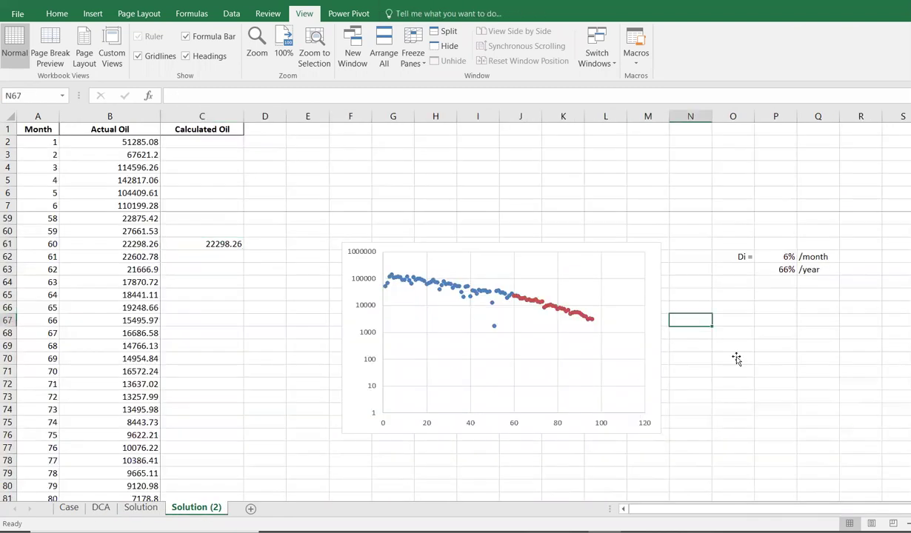
{"action": "key", "text": "ctrl+v"}
{"action": "left_click_drag", "start_coordinate": [743, 351], "coordinate": [515, 163]}
{"action": "left_click_drag", "start_coordinate": [697, 123], "coordinate": [677, 165]}
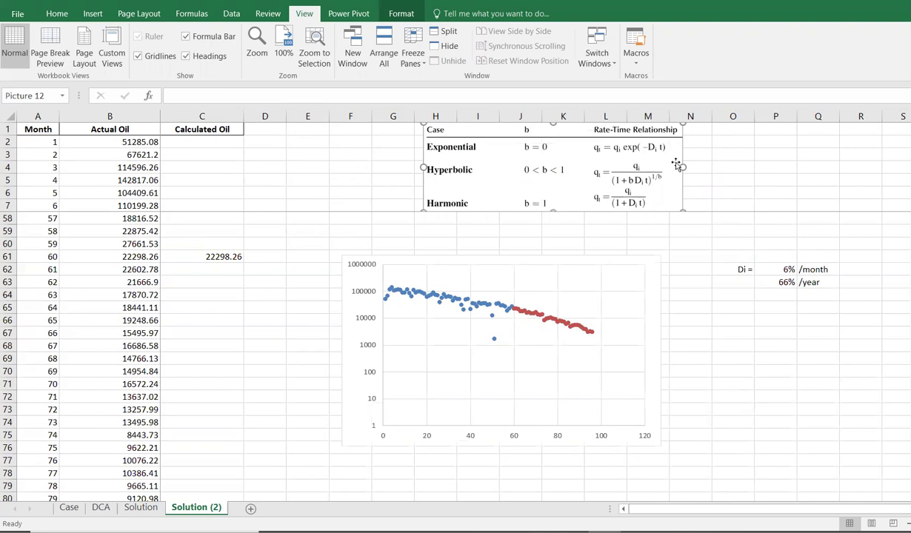
{"action": "left_click", "coordinate": [223, 266]}
{"action": "type", "text": "="}
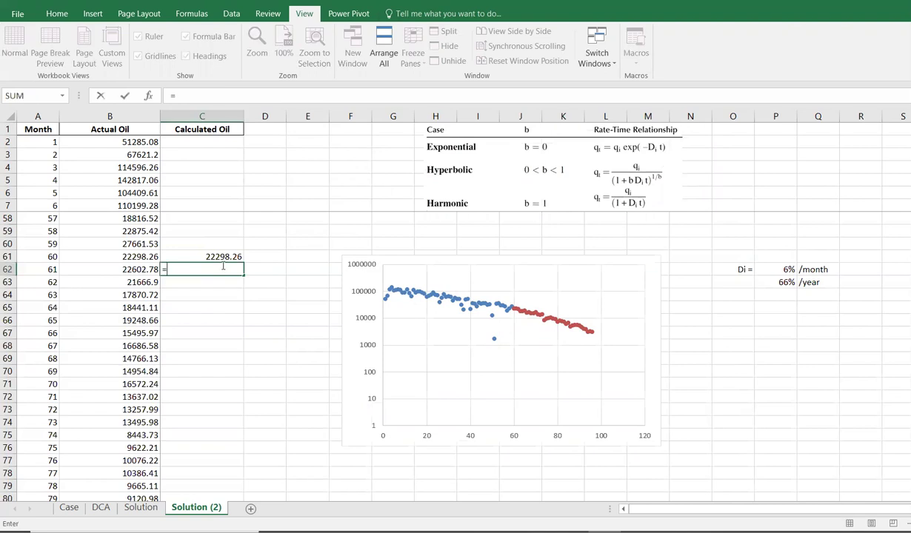
{"action": "key", "text": "Up"}
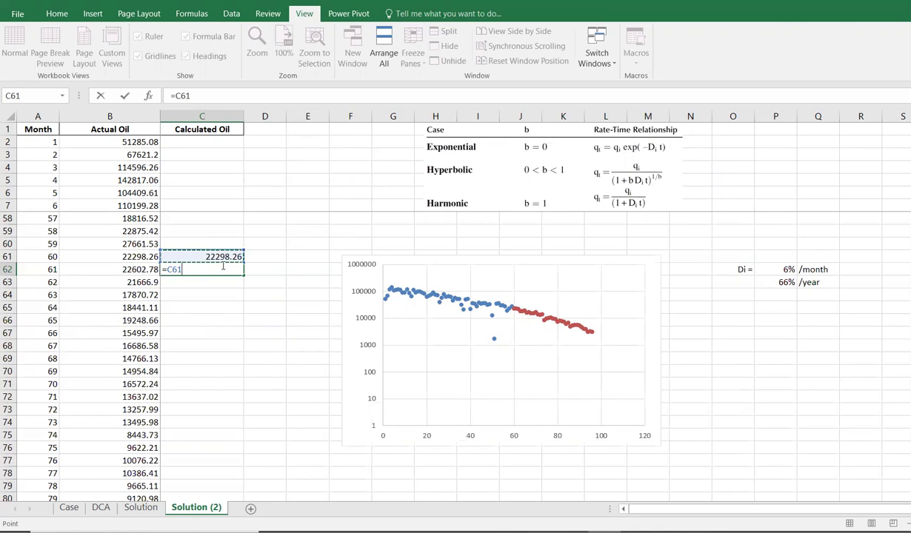
{"action": "key", "text": "F4"}
{"action": "type", "text": "*exp(-"}
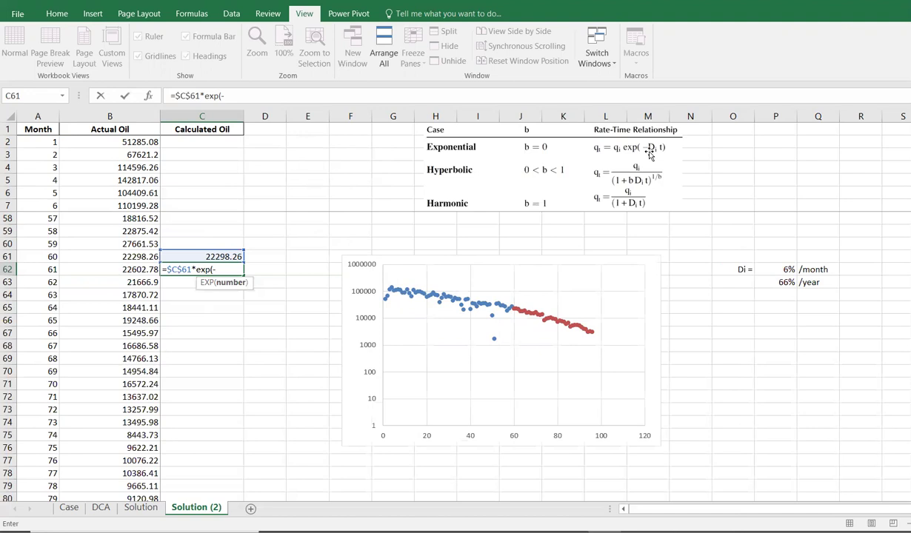
{"action": "key", "text": "BackSpace"}
{"action": "key", "text": "BackSpace"}
{"action": "key", "text": "BackSpace"}
{"action": "key", "text": "BackSpace"}
{"action": "key", "text": "BackSpace"}
{"action": "key", "text": "BackSpace"}
{"action": "key", "text": "BackSpace"}
{"action": "key", "text": "BackSpace"}
{"action": "key", "text": "BackSpace"}
{"action": "key", "text": "BackSpace"}
{"action": "key", "text": "BackSpace"}
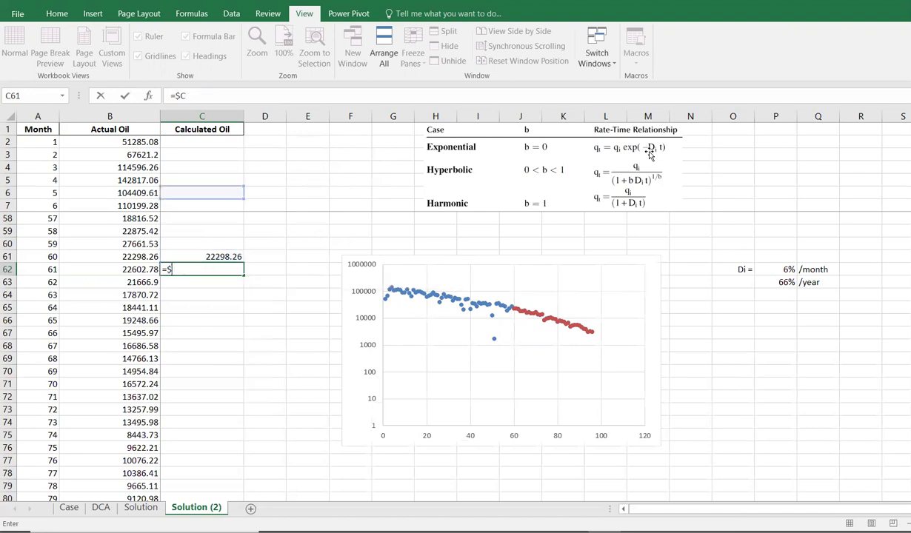
{"action": "key", "text": "Return"}
Step: Add a right-aligned "Di =" label in O65 below the existing decline rates
{"action": "left_click", "coordinate": [726, 305]}
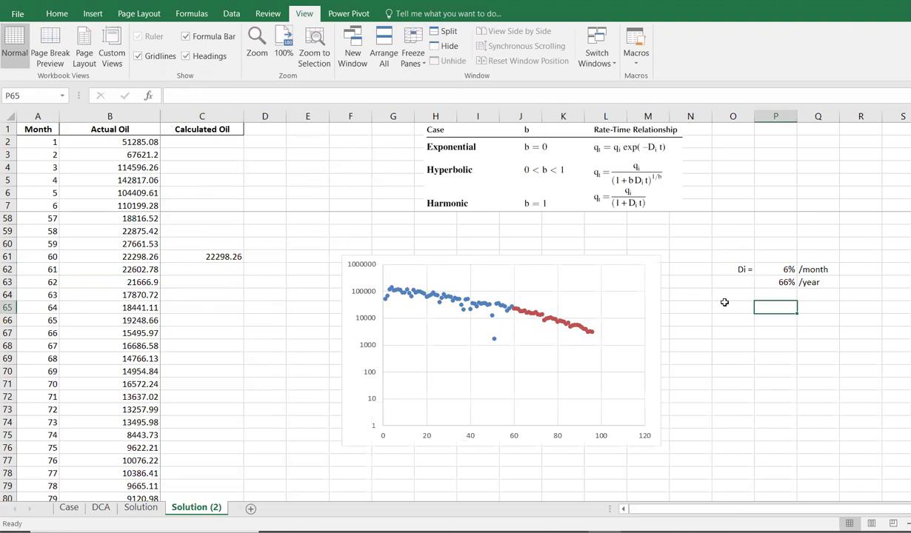
{"action": "type", "text": "D"}
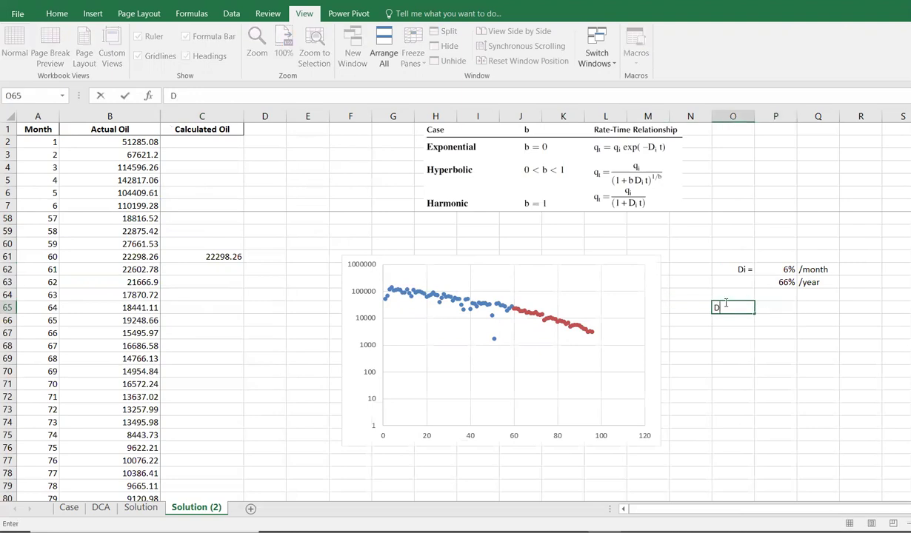
{"action": "key", "text": "BackSpace"}
{"action": "key", "text": "BackSpace"}
{"action": "type", "text": "="}
{"action": "key", "text": "ctrl+Return"}
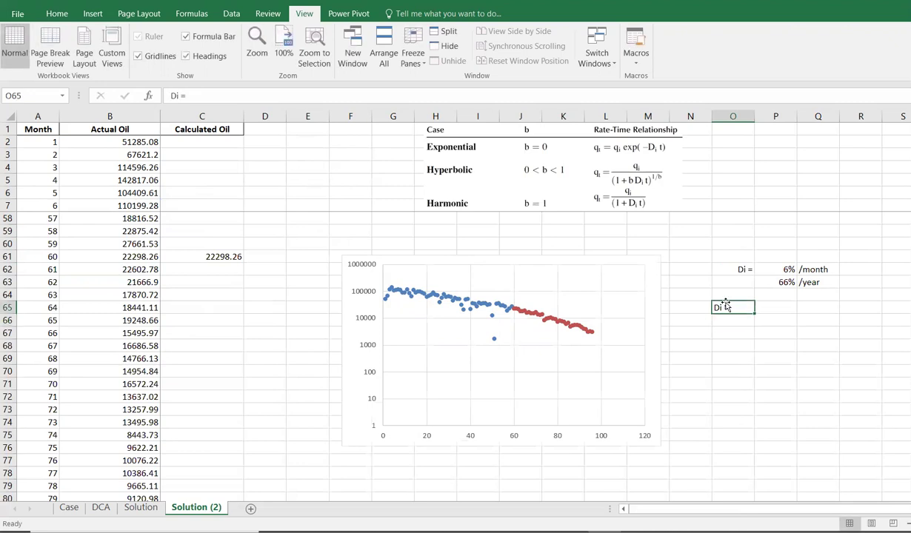
{"action": "left_click", "coordinate": [56, 13]}
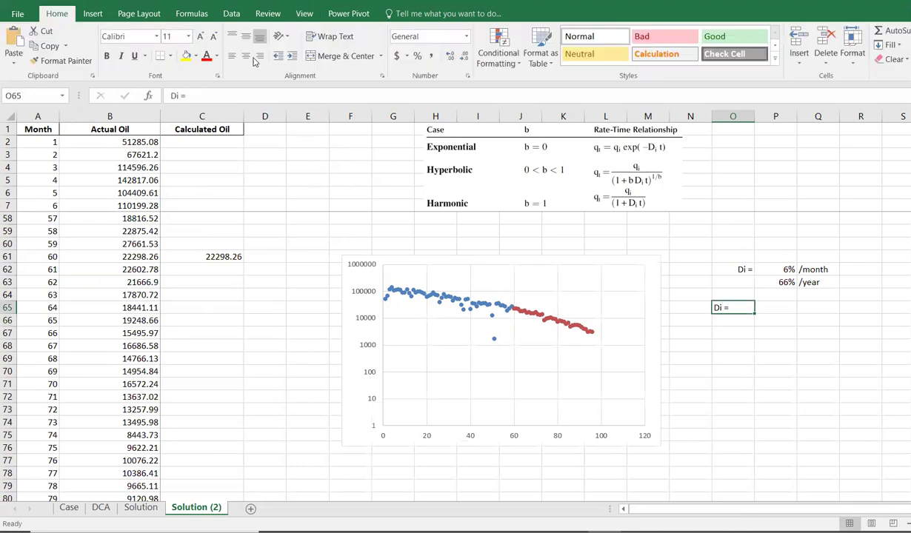
{"action": "left_click", "coordinate": [258, 57]}
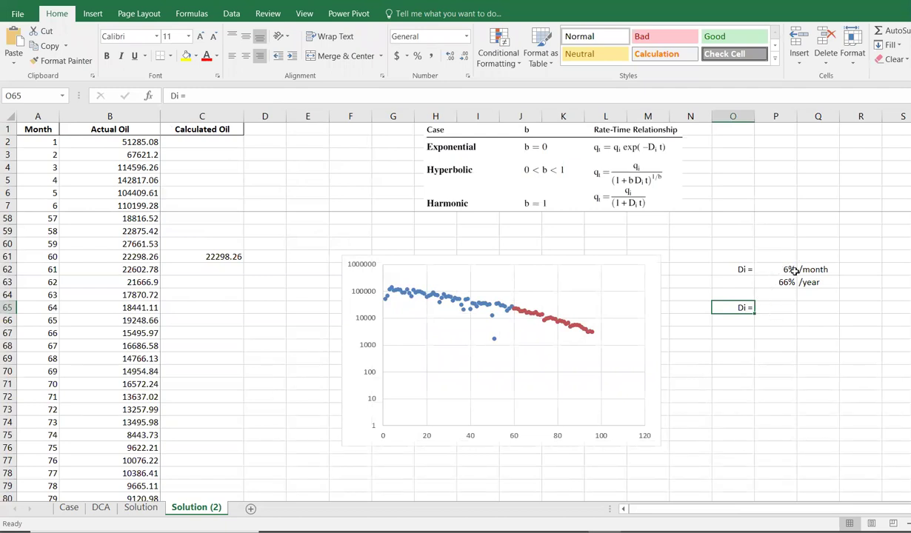
Step: Display the monthly Di percentage in P62 with one decimal place
{"action": "left_click_drag", "start_coordinate": [789, 270], "coordinate": [787, 280]}
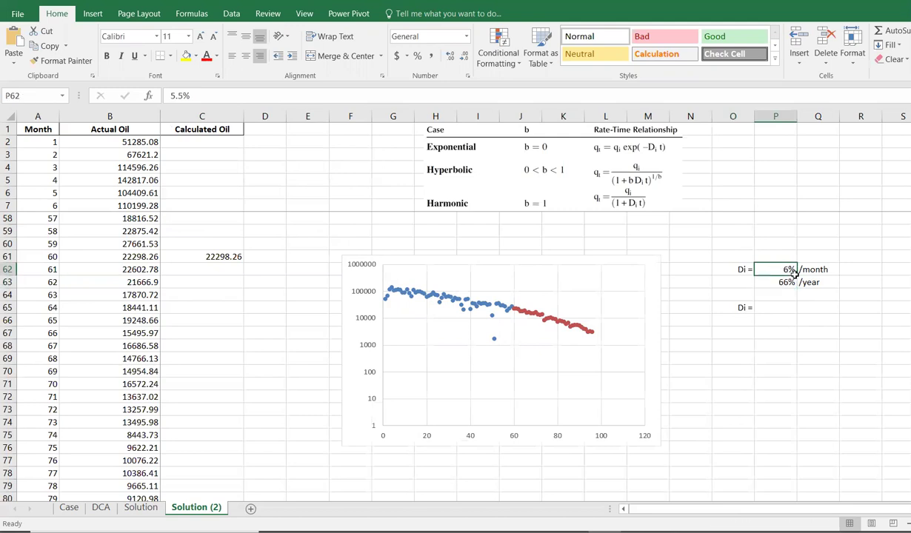
{"action": "left_click", "coordinate": [785, 268]}
{"action": "left_click", "coordinate": [433, 56]}
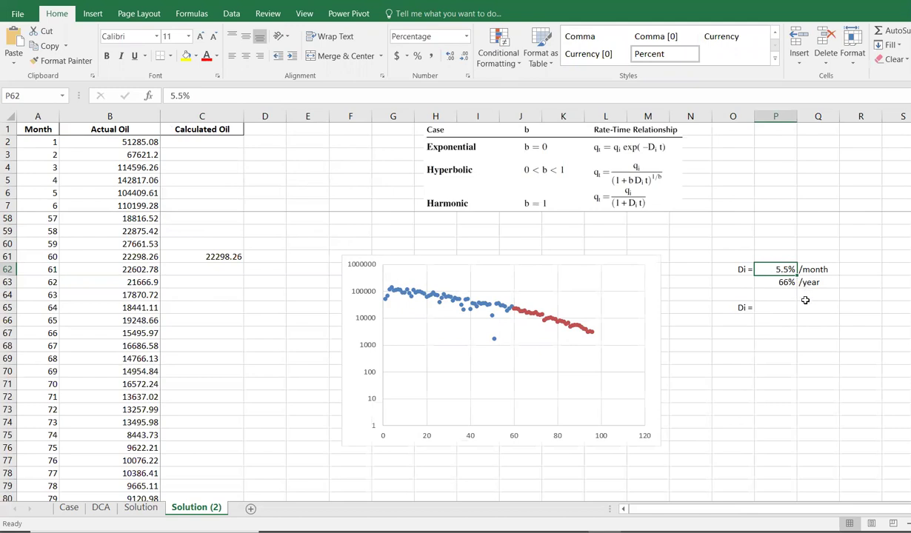
Step: Enter 5% in P65 as the second Di value, with the unit /month in Q65
{"action": "left_click", "coordinate": [791, 302]}
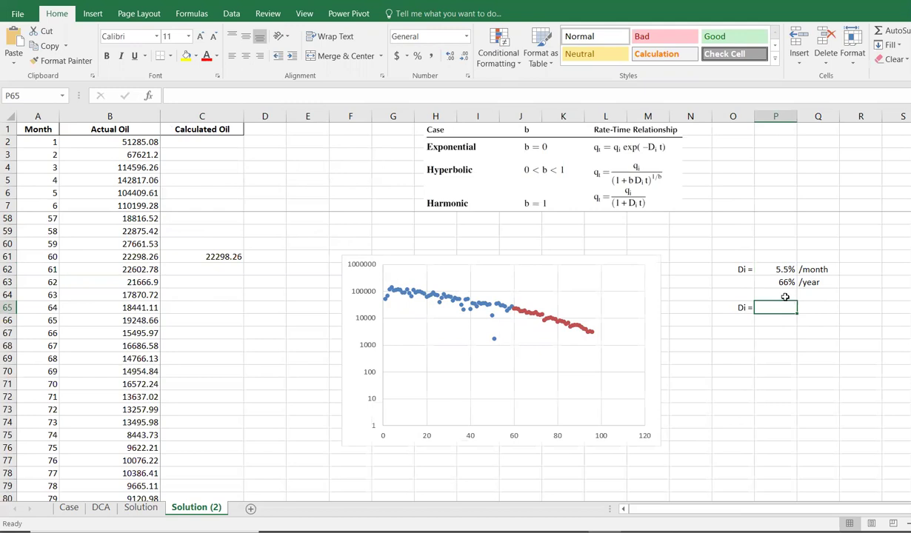
{"action": "type", "text": "5"}
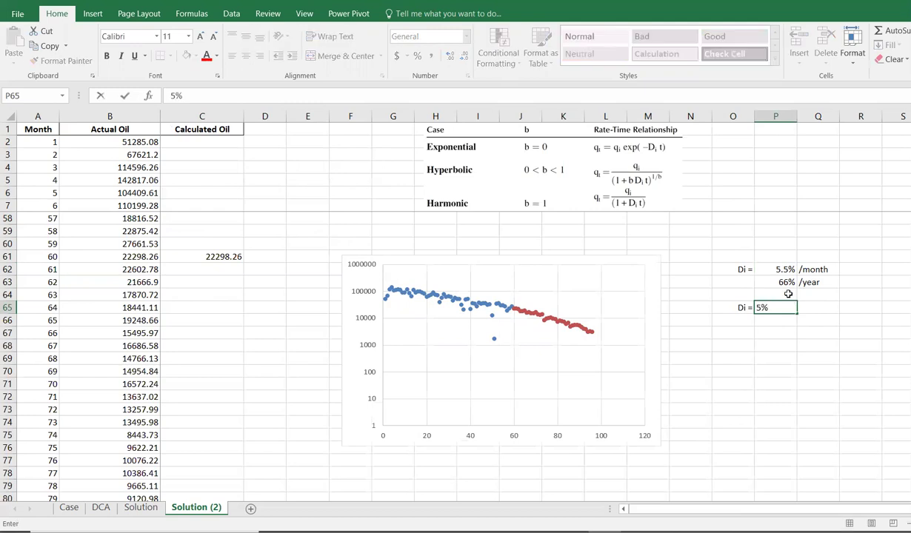
{"action": "key", "text": "Tab"}
{"action": "type", "text": "'/mont"}
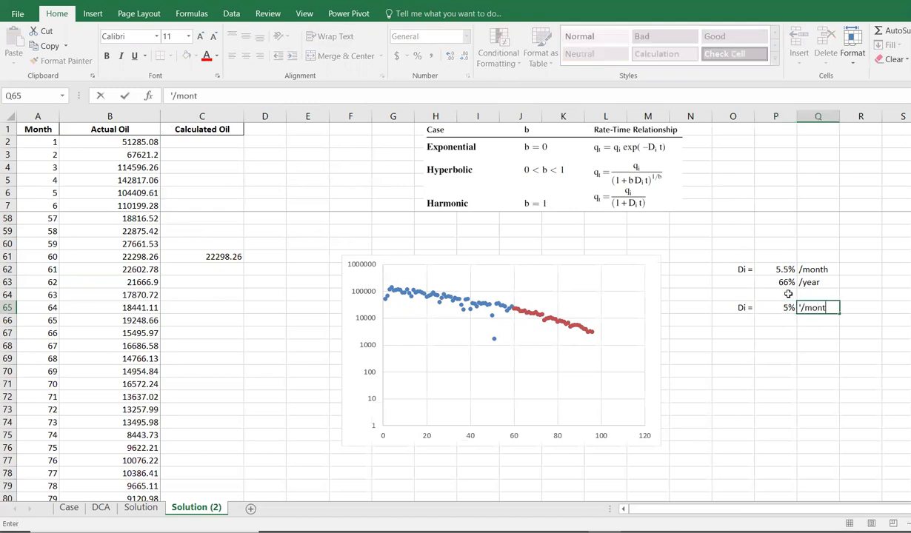
{"action": "key", "text": "Return"}
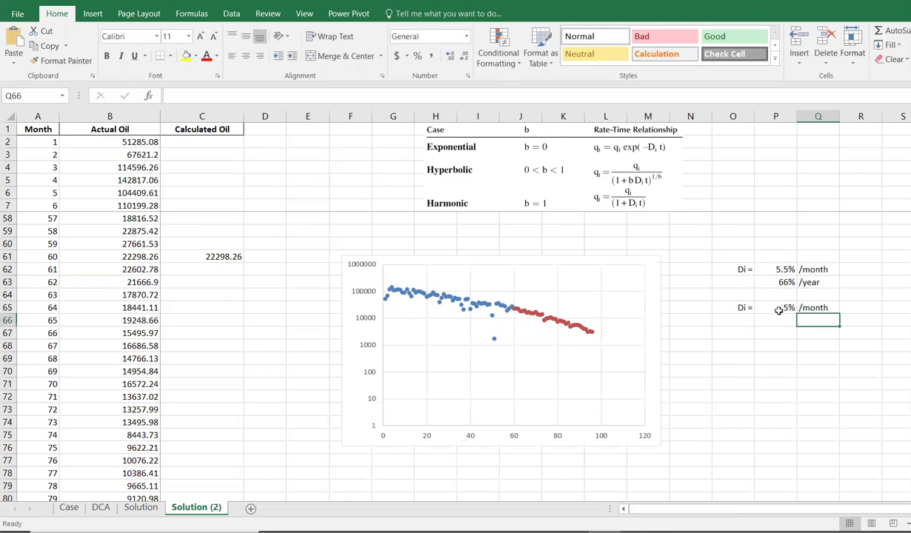
Step: Enter the exponential decline formula =$C$61*EXP(-$P$65*(A62-$A$61)) in C62 for month 61
{"action": "left_click", "coordinate": [215, 270]}
{"action": "type", "text": "="}
{"action": "key", "text": "Up"}
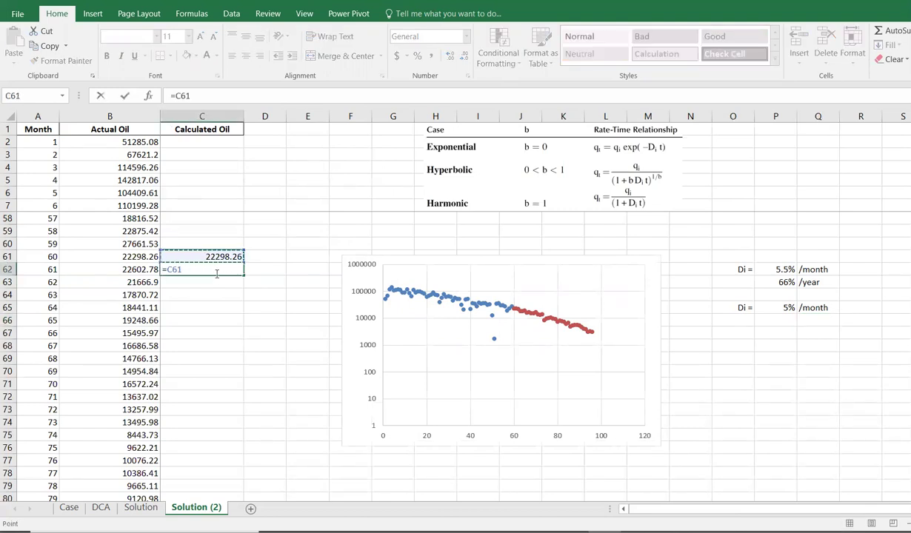
{"action": "key", "text": "F4"}
{"action": "type", "text": "*exp(-"}
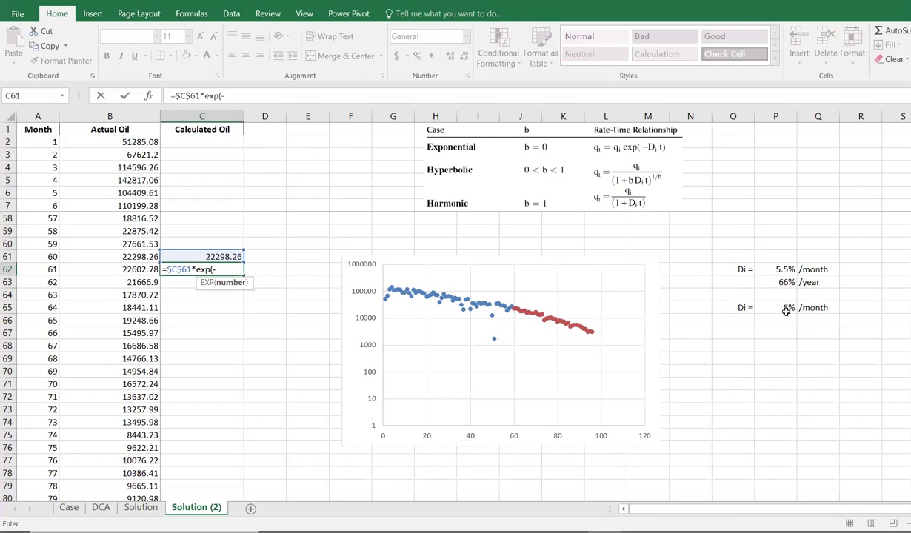
{"action": "left_click", "coordinate": [777, 307]}
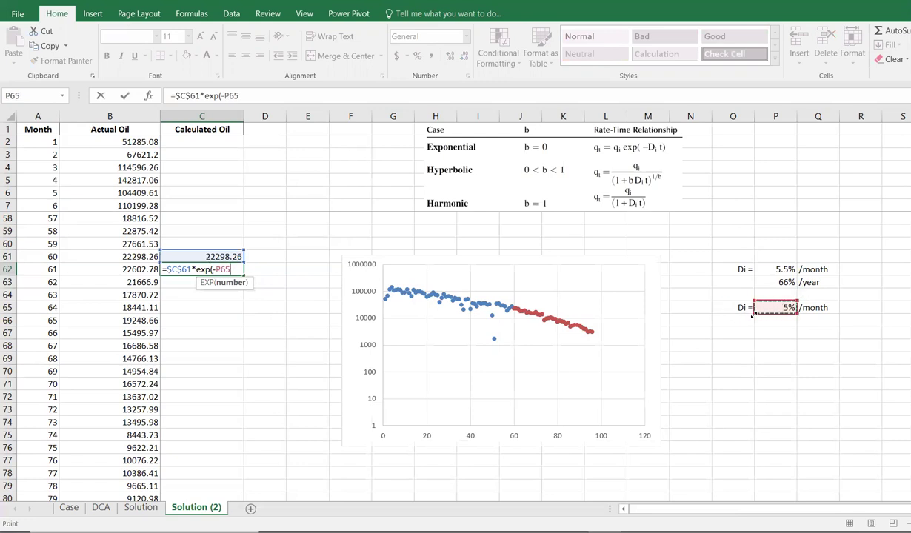
{"action": "key", "text": "F4"}
{"action": "type", "text": "*"}
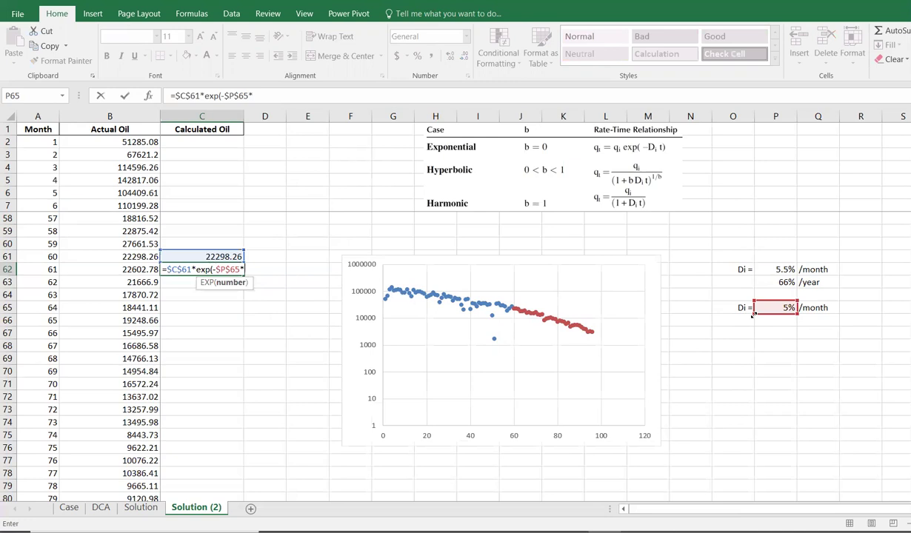
{"action": "type", "text": "("}
{"action": "left_click", "coordinate": [48, 270]}
{"action": "type", "text": "-"}
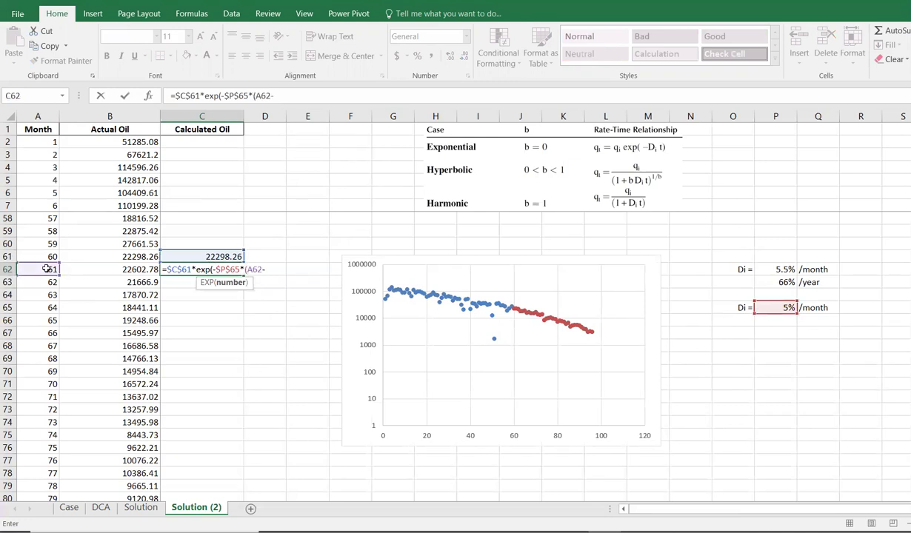
{"action": "left_click", "coordinate": [48, 257]}
{"action": "key", "text": "F4"}
{"action": "type", "text": ")"}
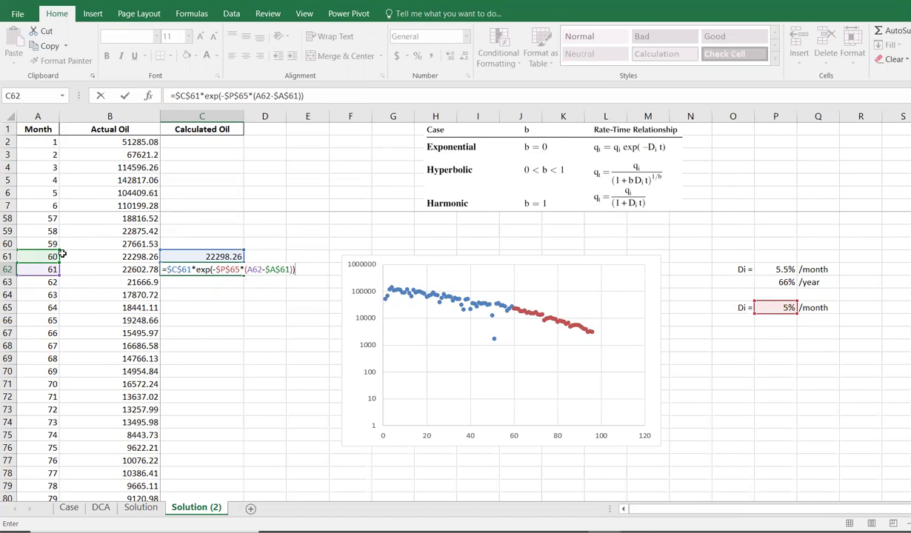
{"action": "key", "text": "Return"}
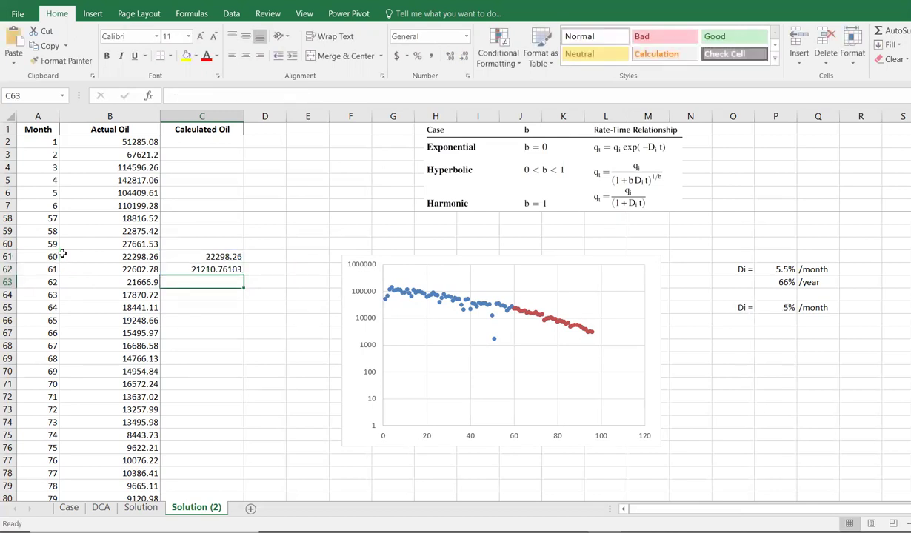
Step: Fill the C62 formula down the Calculated Oil column and clear C98:C100 so it ends at month 96
{"action": "left_click", "coordinate": [233, 270]}
{"action": "double_click", "coordinate": [246, 274]}
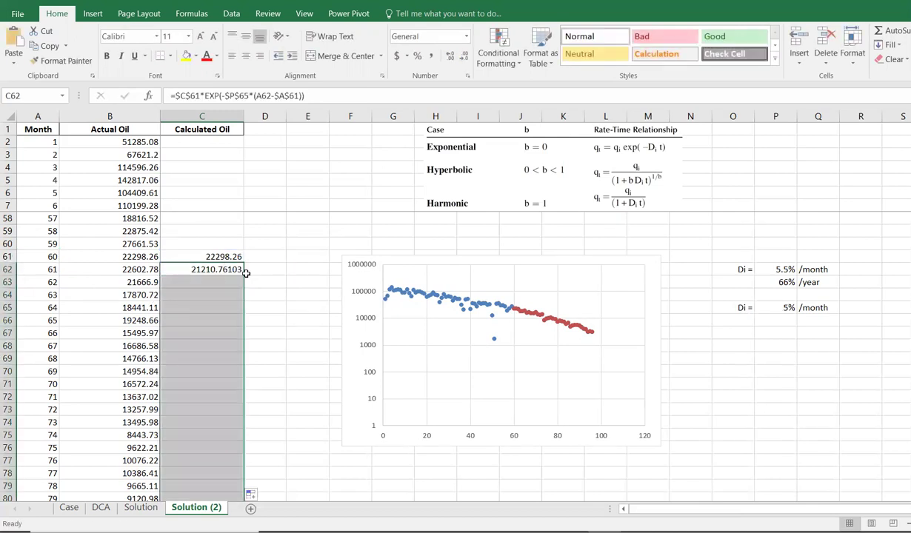
{"action": "scroll", "coordinate": [219, 322], "scroll_direction": "down", "scroll_amount": 14}
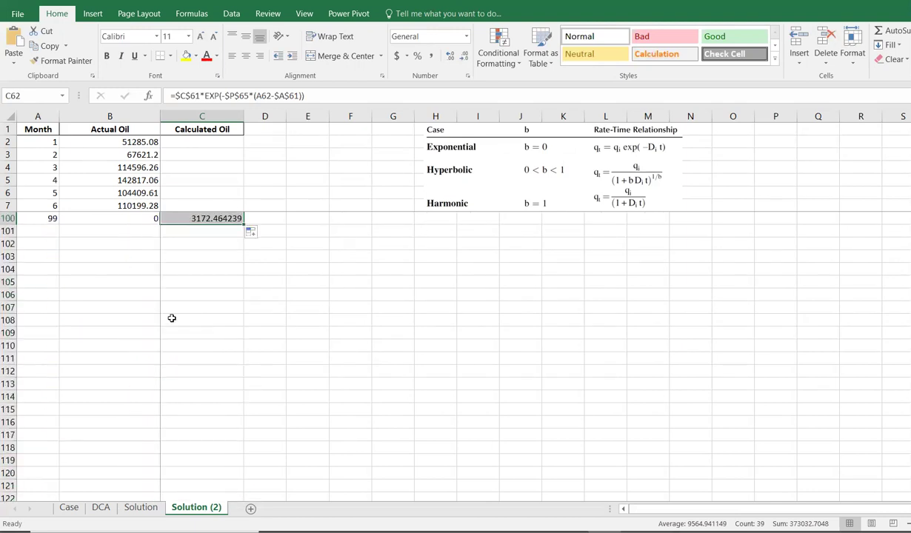
{"action": "scroll", "coordinate": [196, 357], "scroll_direction": "up", "scroll_amount": 4}
{"action": "left_click_drag", "start_coordinate": [202, 346], "coordinate": [222, 371]}
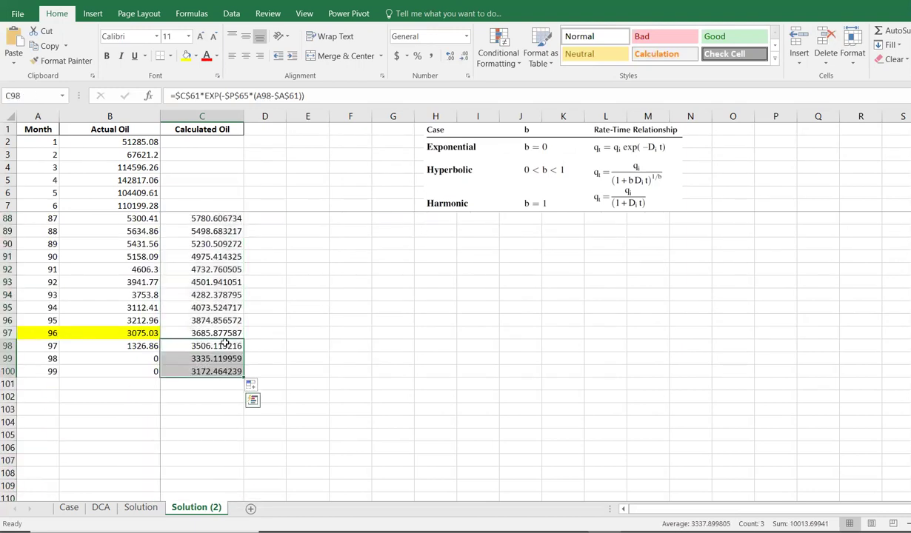
{"action": "key", "text": "Delete"}
{"action": "scroll", "coordinate": [225, 369], "scroll_direction": "up", "scroll_amount": 1}
{"action": "scroll", "coordinate": [225, 369], "scroll_direction": "up", "scroll_amount": 12}
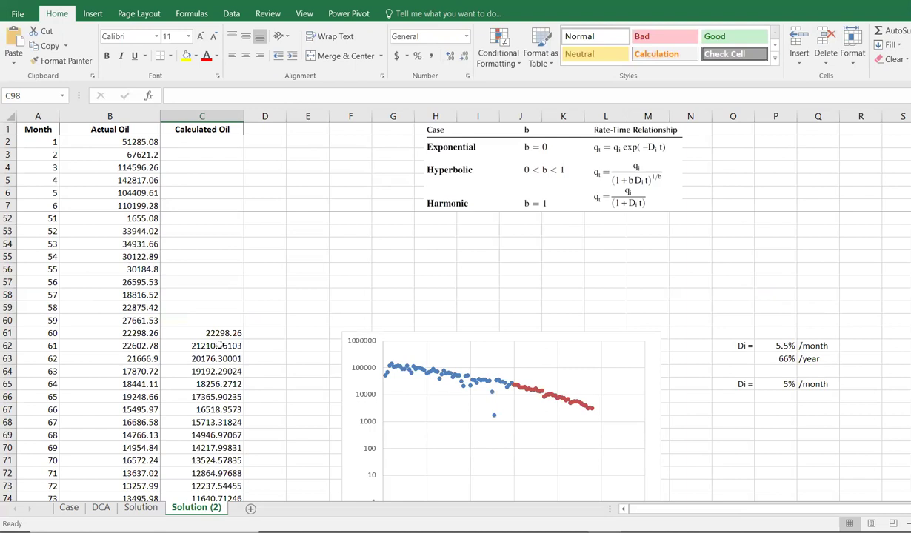
Step: Display the calculated oil rates in C61:C97 without decimal places
{"action": "left_click", "coordinate": [215, 346]}
{"action": "key", "text": "shift+Down"}
{"action": "left_click_drag", "start_coordinate": [202, 334], "coordinate": [237, 485]}
{"action": "left_click", "coordinate": [465, 59]}
{"action": "left_click", "coordinate": [465, 60]}
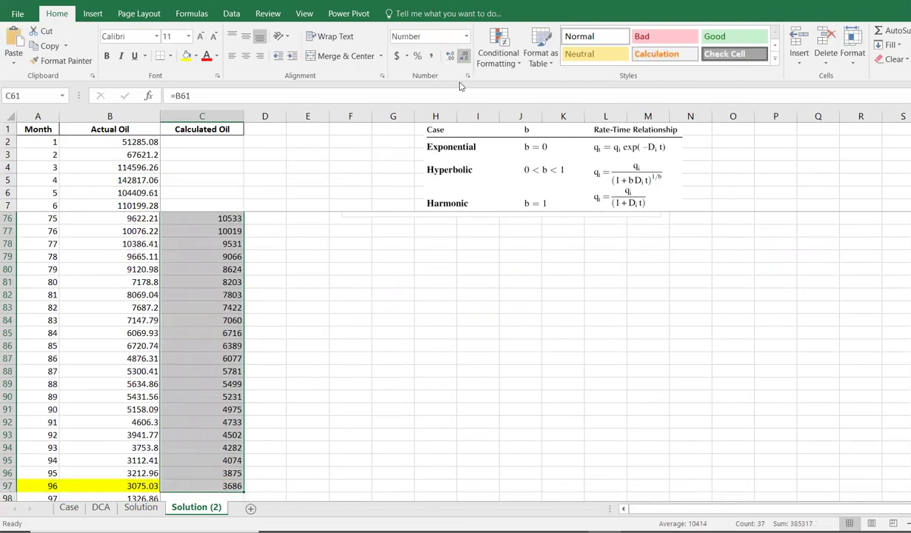
Step: Move the oil rate chart to the right so it starts in column G
{"action": "scroll", "coordinate": [635, 348], "scroll_direction": "up", "scroll_amount": 9}
{"action": "scroll", "coordinate": [635, 348], "scroll_direction": "down", "scroll_amount": 2}
{"action": "mouse_move", "coordinate": [769, 346]}
{"action": "left_mouse_down"}
{"action": "mouse_move", "coordinate": [759, 356]}
{"action": "mouse_move", "coordinate": [757, 337]}
{"action": "mouse_move", "coordinate": [790, 348]}
{"action": "mouse_move", "coordinate": [781, 356]}
{"action": "left_mouse_up"}
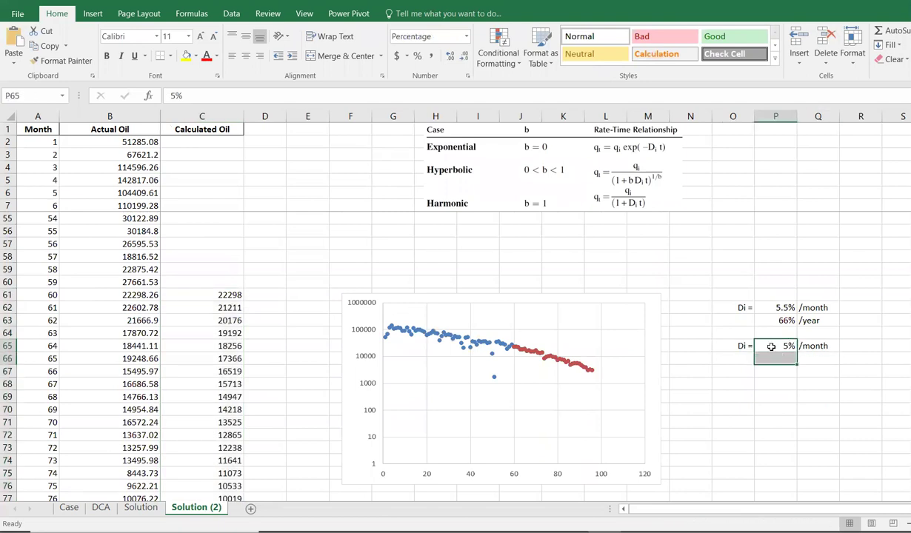
{"action": "mouse_move", "coordinate": [778, 349]}
{"action": "left_mouse_down"}
{"action": "mouse_move", "coordinate": [776, 367]}
{"action": "mouse_move", "coordinate": [791, 323]}
{"action": "mouse_move", "coordinate": [779, 345]}
{"action": "left_mouse_up"}
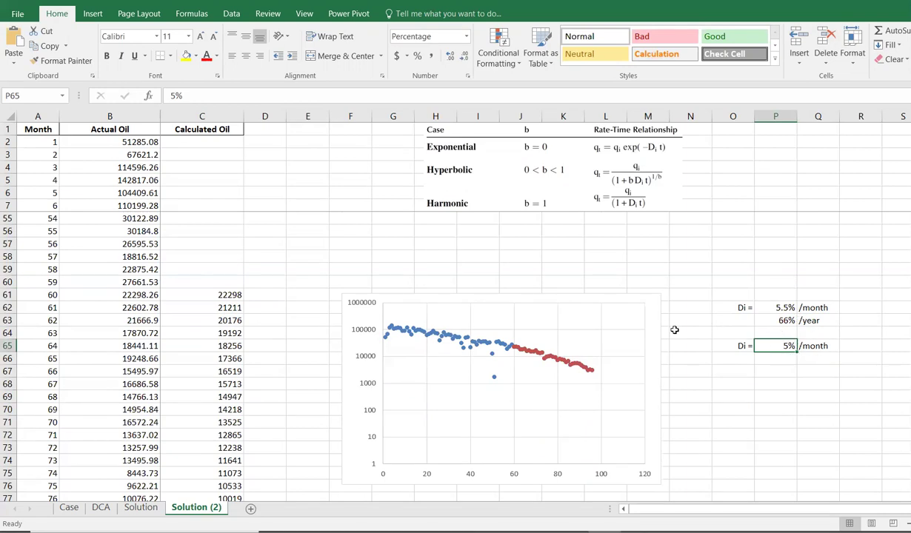
{"action": "left_click_drag", "start_coordinate": [459, 295], "coordinate": [494, 302]}
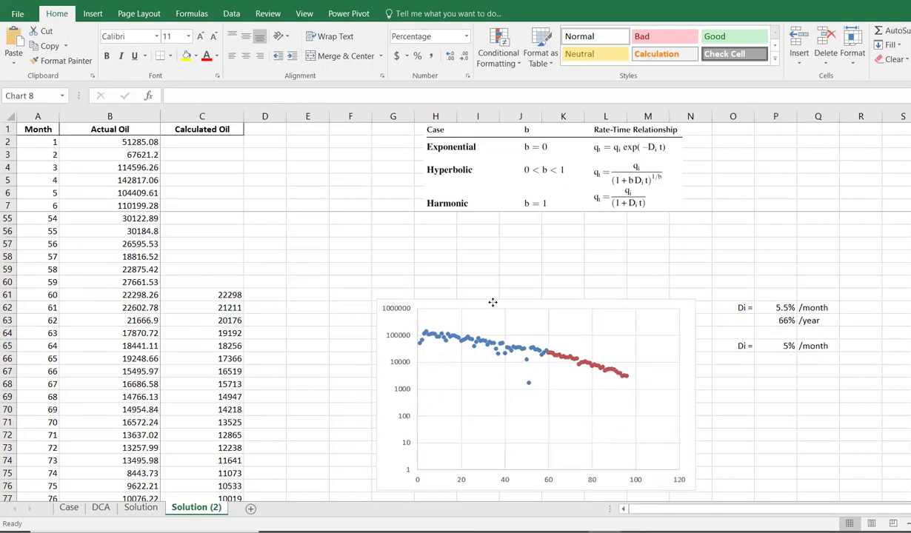
Step: Add the header "Error" in D60, above the month 60 row
{"action": "left_click", "coordinate": [271, 279]}
{"action": "type", "text": "E"}
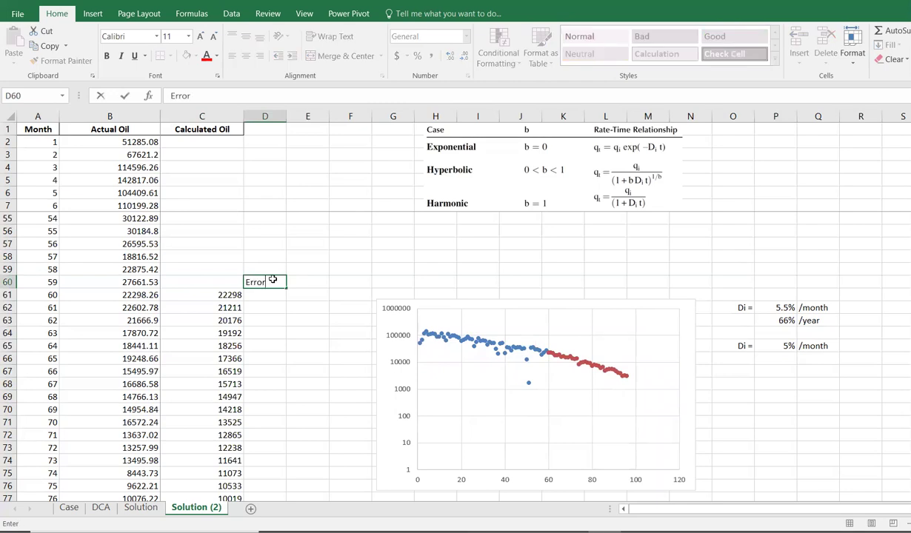
{"action": "type", "text": "rror"}
{"action": "key", "text": "Return"}
Step: Enter the absolute percentage error formula =ABS(B61-C61)/B61*100 in D61
{"action": "type", "text": "=abs("}
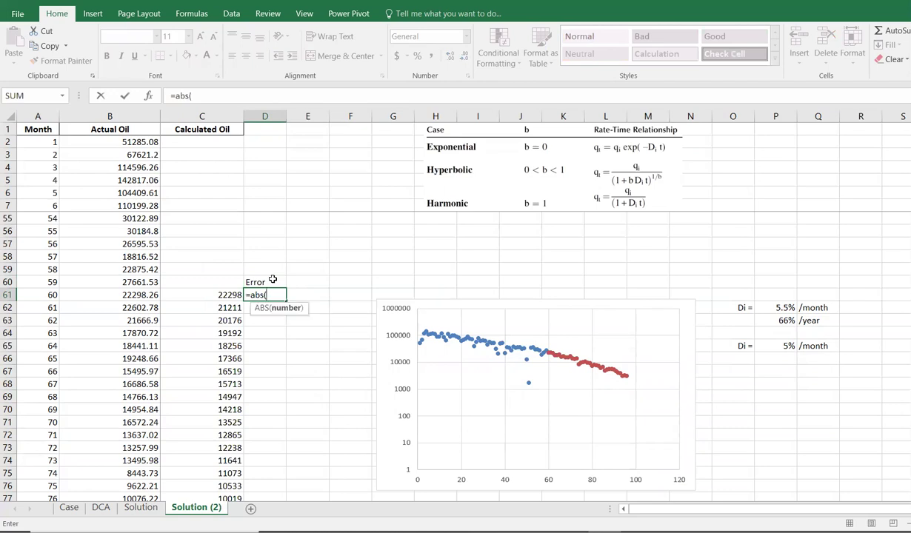
{"action": "left_click", "coordinate": [127, 294]}
{"action": "type", "text": "-"}
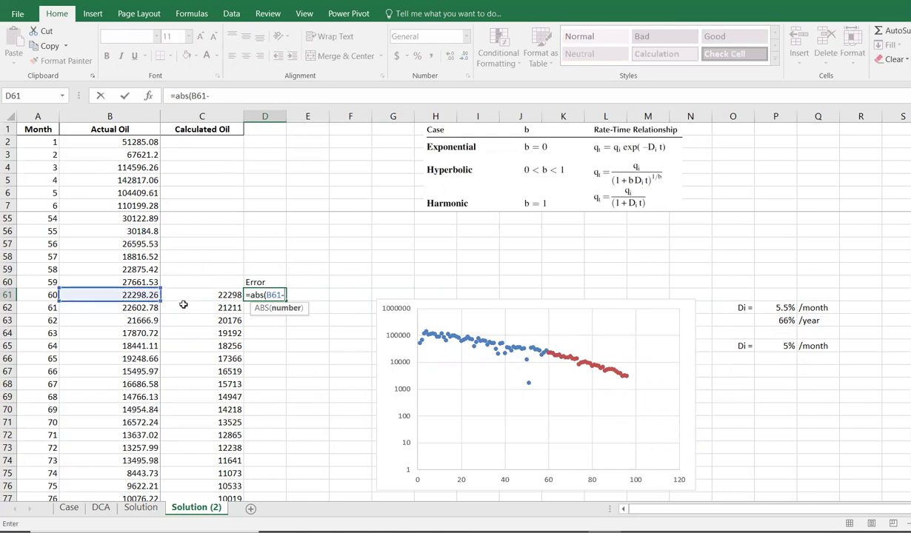
{"action": "left_click", "coordinate": [222, 295]}
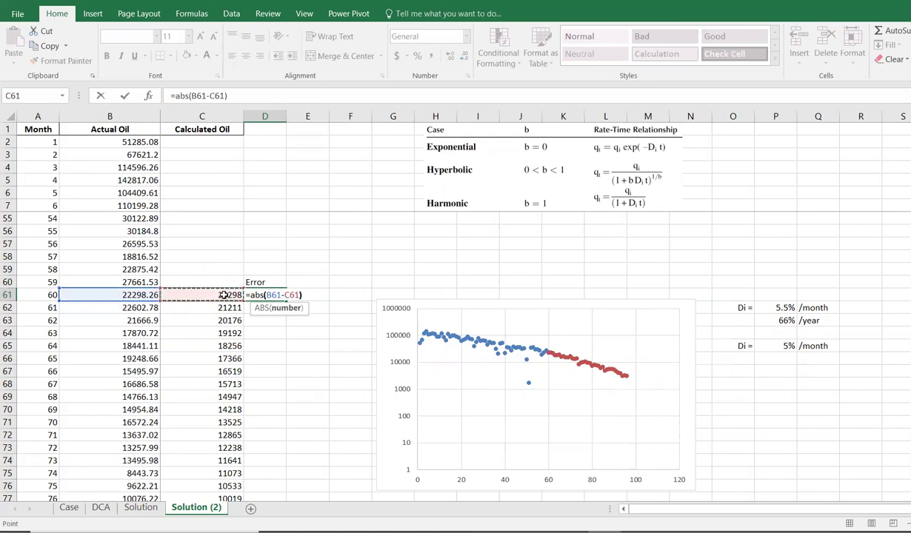
{"action": "type", "text": ")/"}
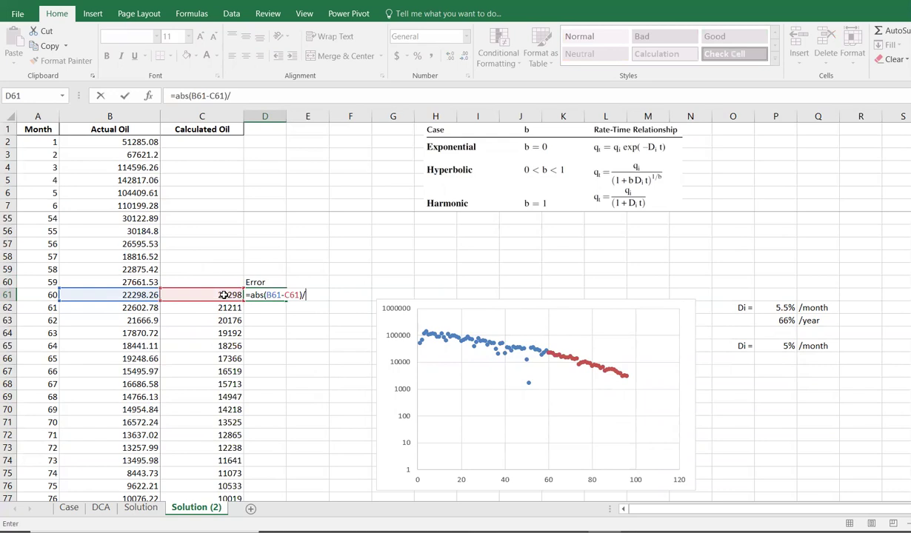
{"action": "left_click", "coordinate": [150, 297]}
{"action": "type", "text": "*"}
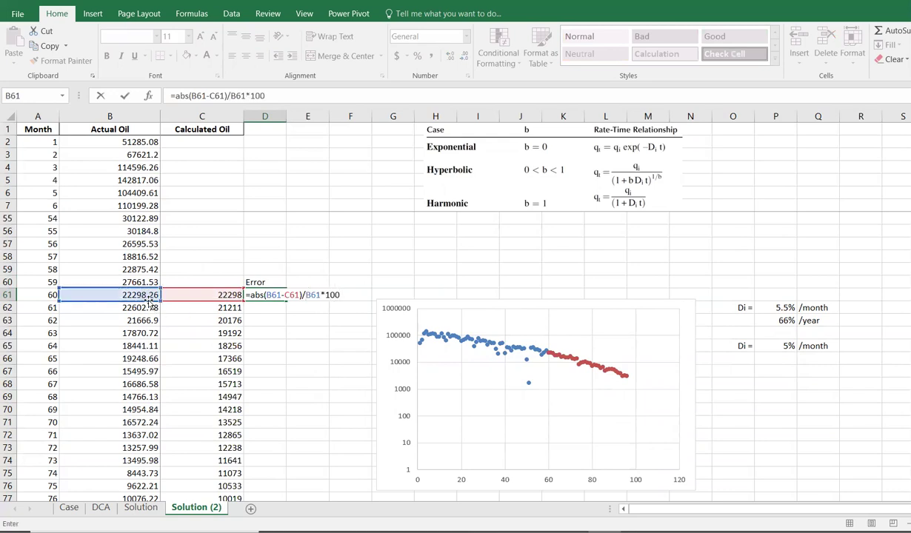
{"action": "key", "text": "Return"}
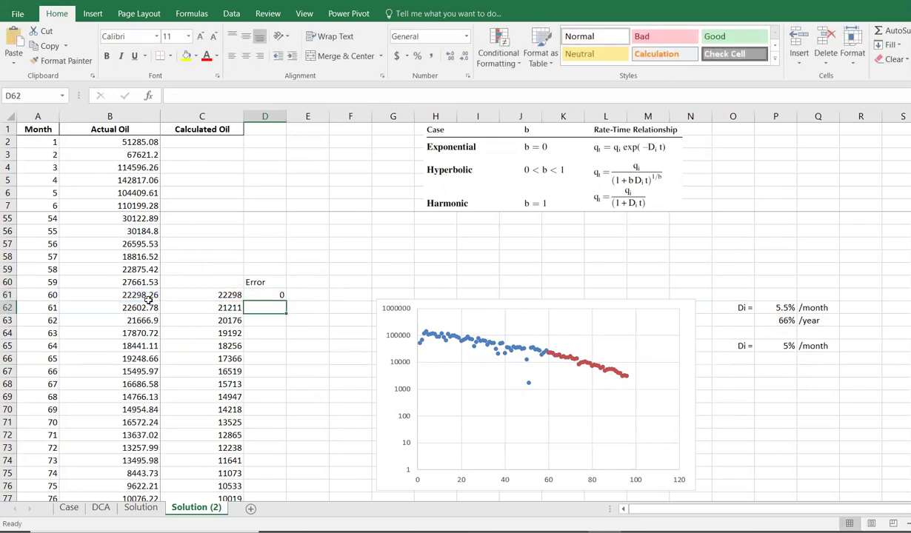
{"action": "mouse_move", "coordinate": [272, 294]}
{"action": "left_mouse_down"}
{"action": "mouse_move", "coordinate": [283, 297]}
{"action": "mouse_move", "coordinate": [260, 300]}
{"action": "left_mouse_up"}
{"action": "left_click_drag", "start_coordinate": [129, 294], "coordinate": [206, 297]}
{"action": "left_click", "coordinate": [215, 296]}
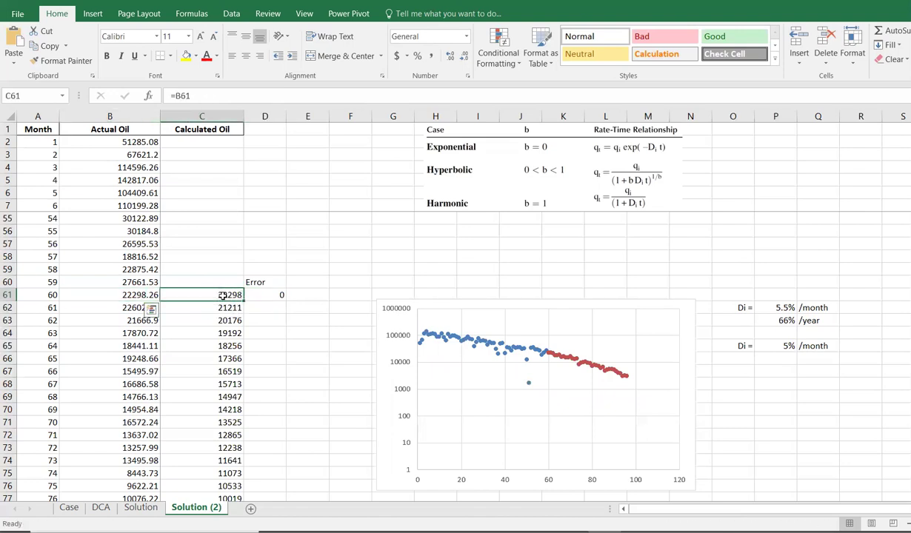
Step: Fill the D61 error formula down alongside the monthly data and display the errors without decimal places
{"action": "left_click", "coordinate": [273, 295]}
{"action": "double_click", "coordinate": [286, 298]}
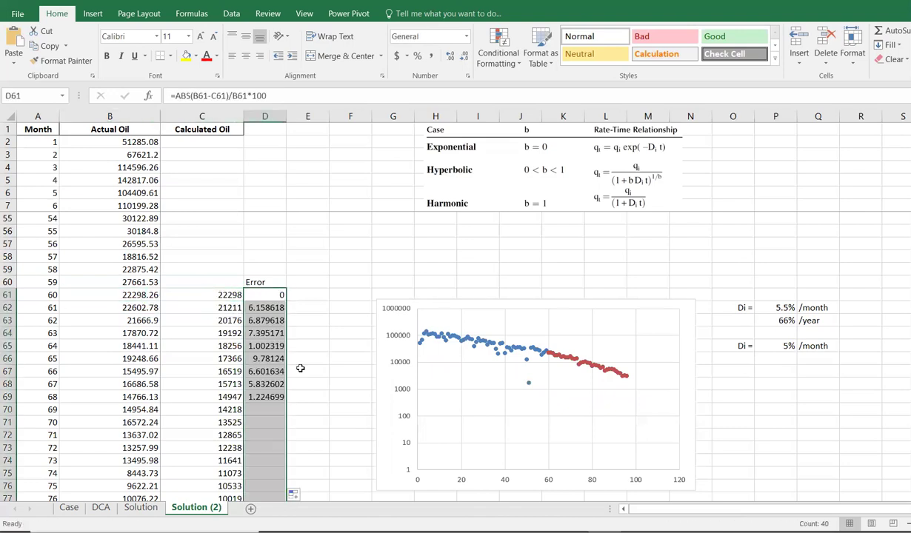
{"action": "scroll", "coordinate": [287, 377], "scroll_direction": "down", "scroll_amount": 5}
{"action": "left_click", "coordinate": [464, 57]}
{"action": "left_click", "coordinate": [465, 56]}
{"action": "left_click", "coordinate": [464, 57]}
{"action": "scroll", "coordinate": [300, 271], "scroll_direction": "up", "scroll_amount": 3}
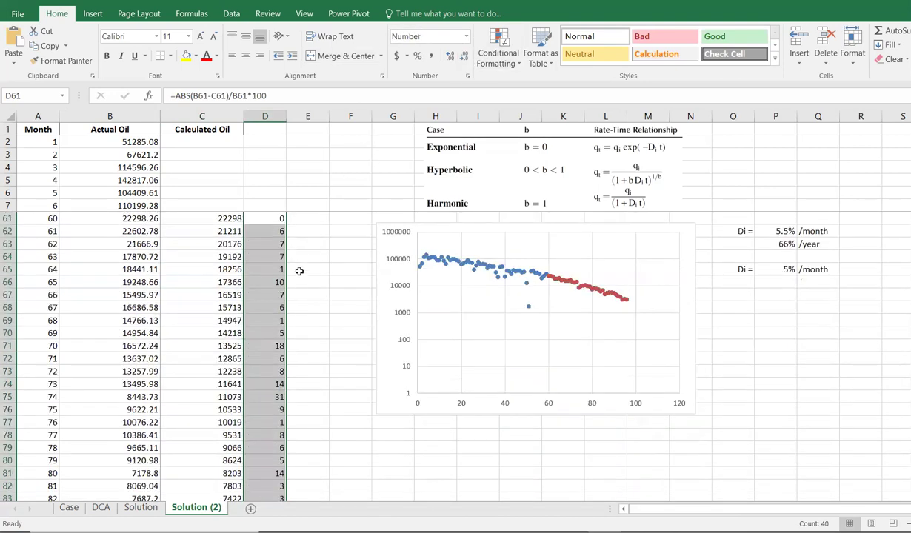
Step: Shift the oil rate chart slightly further right, clearing most of column G
{"action": "scroll", "coordinate": [299, 271], "scroll_direction": "up", "scroll_amount": 2}
{"action": "left_click_drag", "start_coordinate": [431, 300], "coordinate": [459, 302]}
{"action": "left_click", "coordinate": [346, 282]}
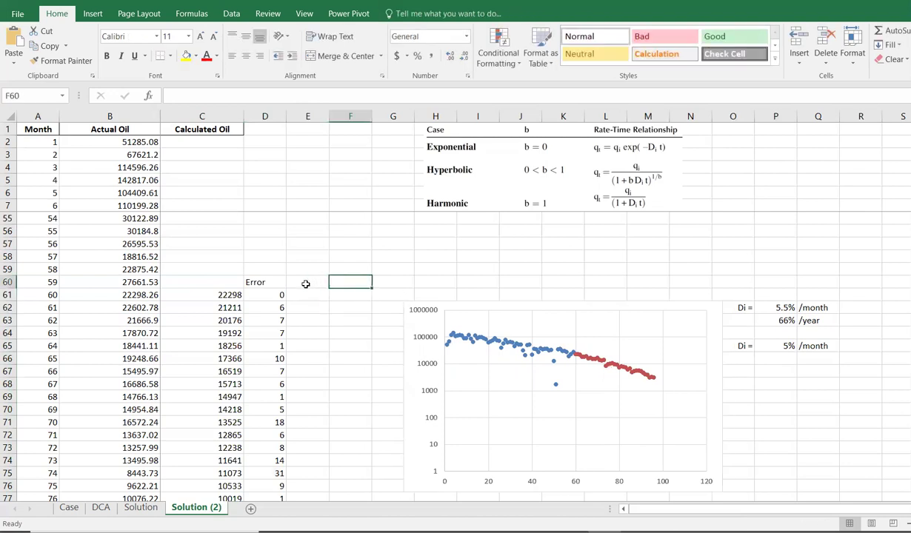
Step: Add a right-aligned "Sum =" label in E60 beside the Error header
{"action": "left_click", "coordinate": [305, 284]}
{"action": "type", "text": "Sum"}
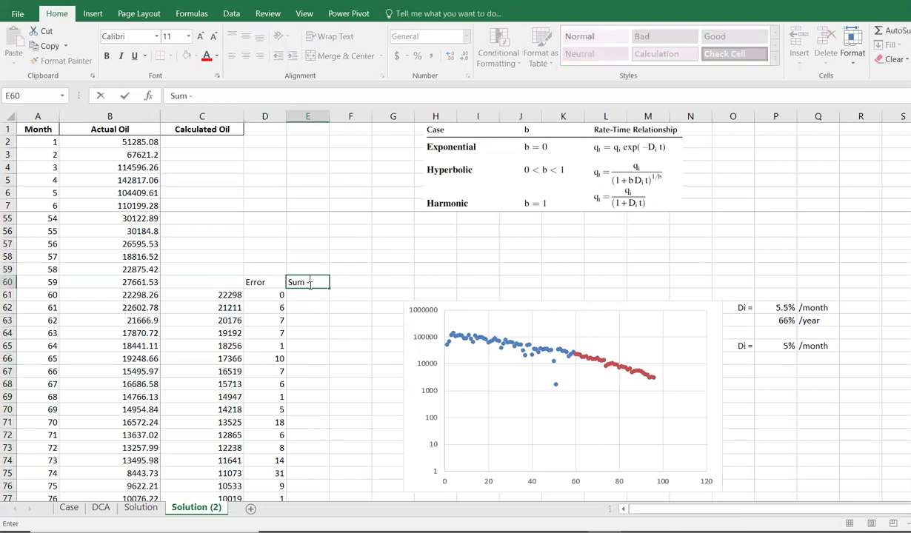
{"action": "type", "text": " ="}
{"action": "left_click", "coordinate": [280, 294]}
{"action": "left_click", "coordinate": [306, 282]}
{"action": "left_click", "coordinate": [259, 56]}
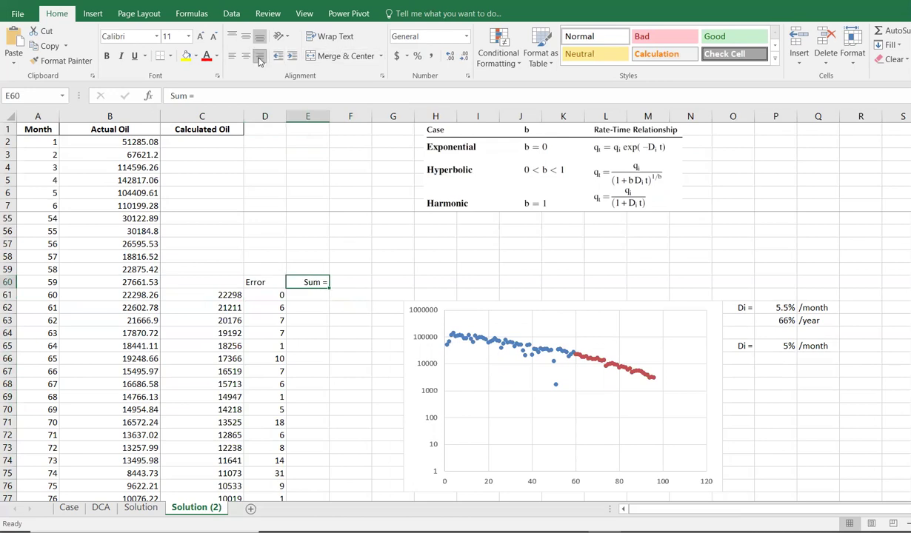
Step: Total the errors for months 60 to 96 in F60 with =SUM(D61:D97)
{"action": "key", "text": "Right"}
{"action": "type", "text": "=sum("}
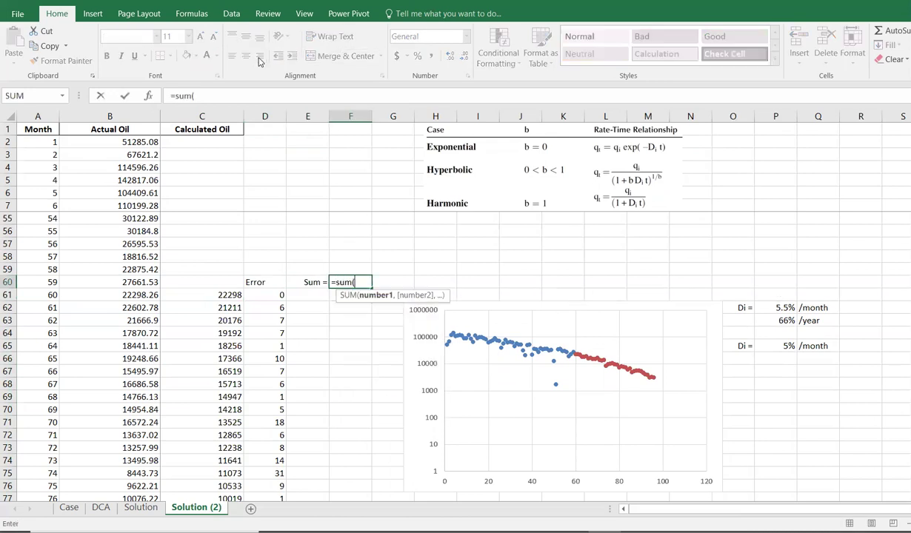
{"action": "left_click", "coordinate": [281, 293]}
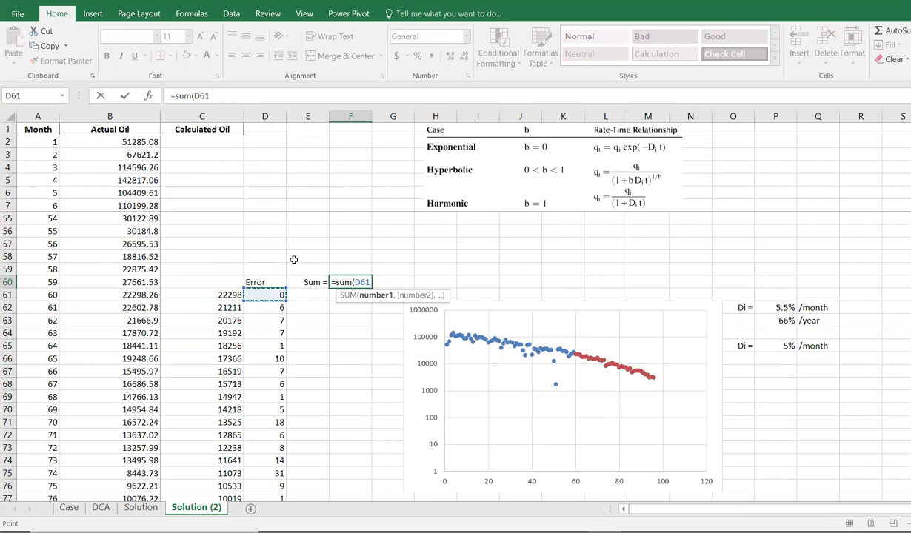
{"action": "key", "text": "ctrl+shift+Down"}
{"action": "key", "text": "shift+Up"}
{"action": "key", "text": "shift+Up"}
{"action": "key", "text": "shift+Up"}
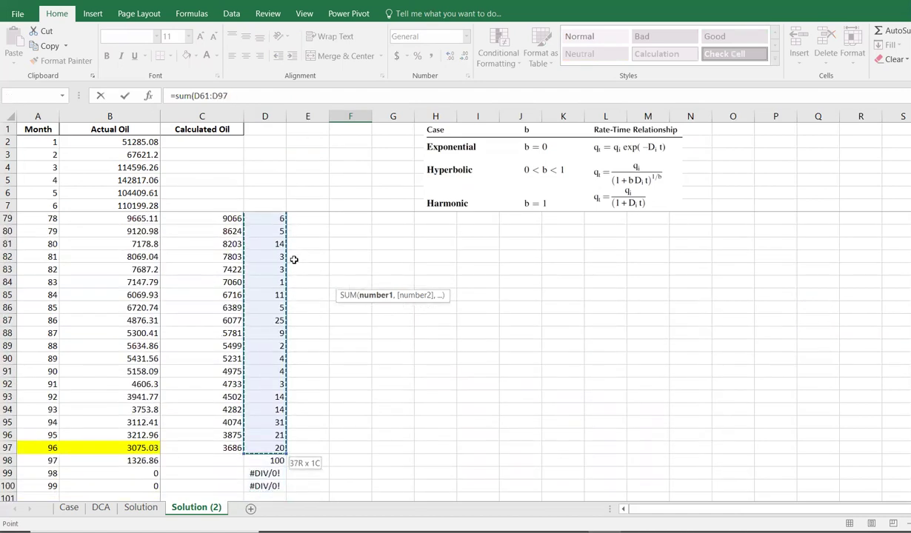
{"action": "key", "text": "Return"}
{"action": "scroll", "coordinate": [311, 275], "scroll_direction": "up", "scroll_amount": 1}
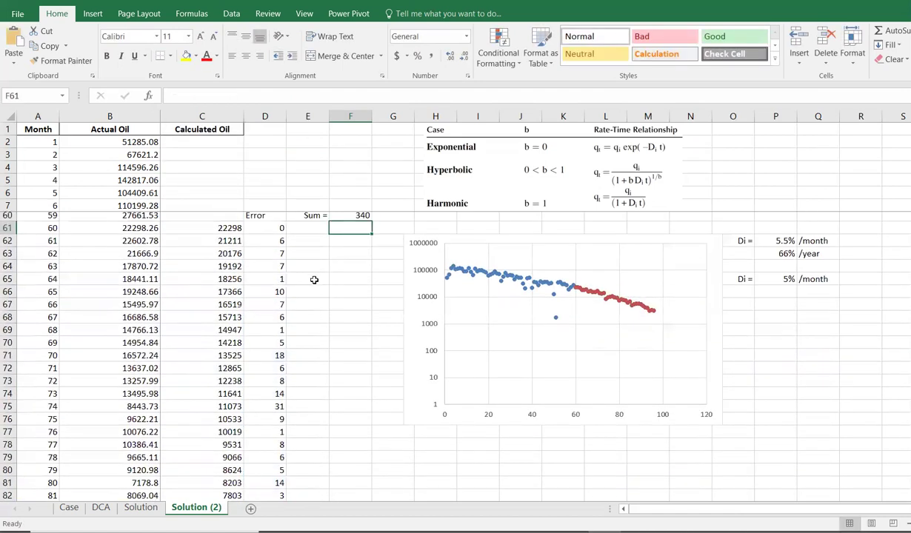
{"action": "left_click", "coordinate": [358, 243]}
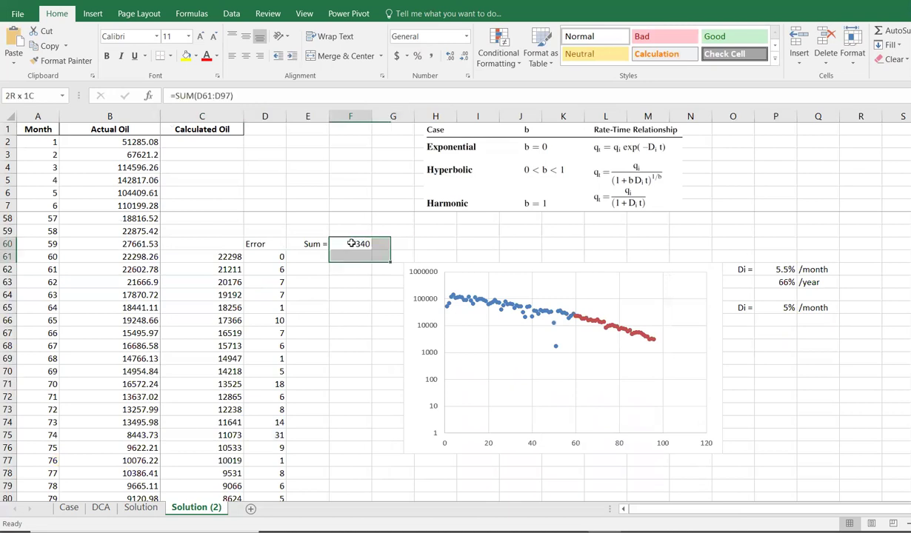
{"action": "left_click_drag", "start_coordinate": [92, 257], "coordinate": [226, 321]}
{"action": "left_click_drag", "start_coordinate": [206, 256], "coordinate": [220, 295]}
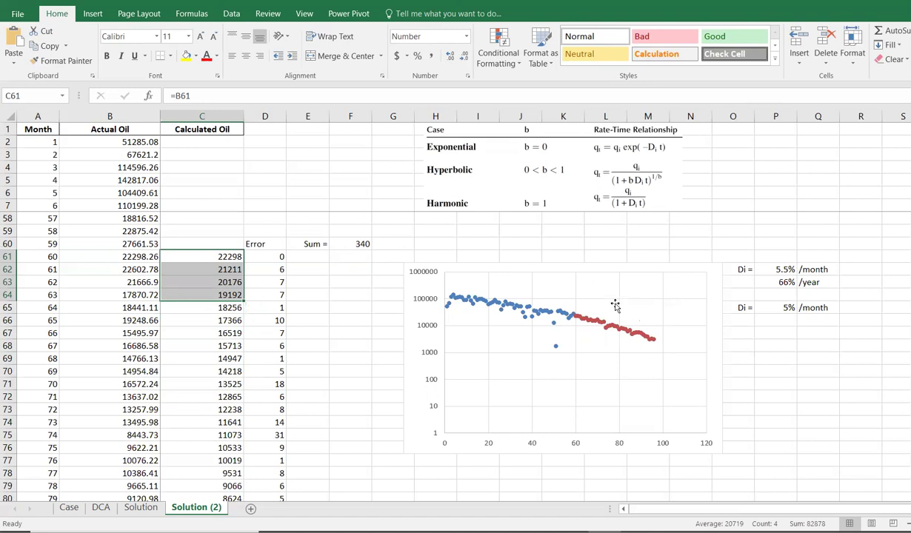
{"action": "left_click", "coordinate": [540, 265]}
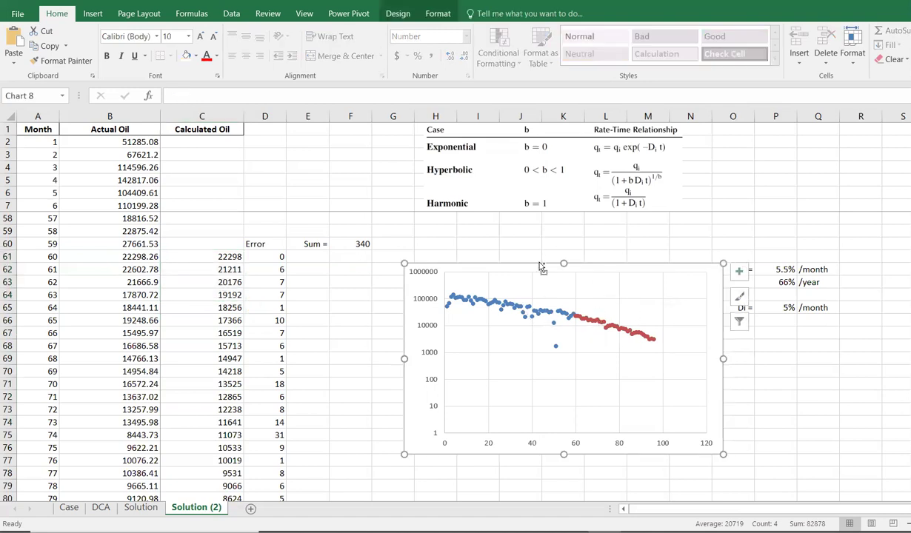
{"action": "key", "text": "ctrl+c"}
{"action": "scroll", "coordinate": [534, 261], "scroll_direction": "down", "scroll_amount": 2}
{"action": "left_click", "coordinate": [431, 393]}
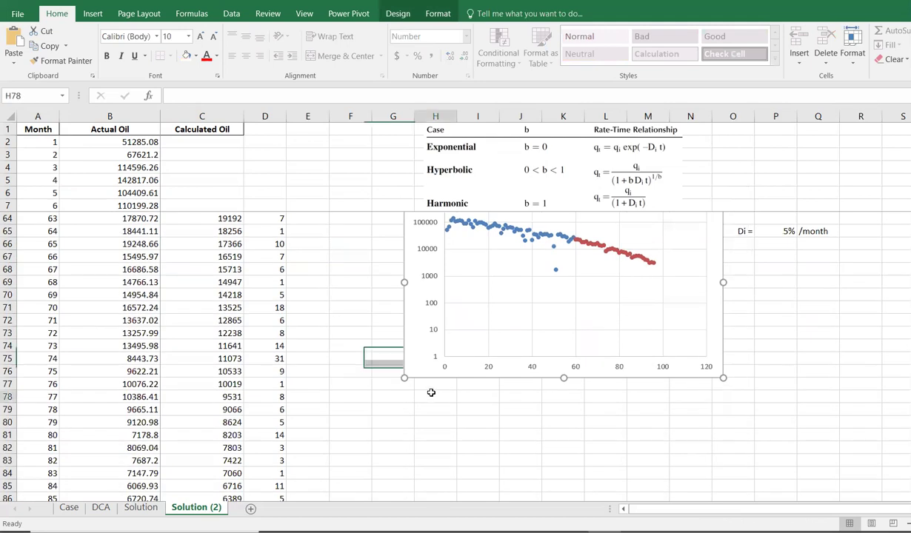
{"action": "key", "text": "ctrl+v"}
{"action": "scroll", "coordinate": [476, 391], "scroll_direction": "up", "scroll_amount": 3}
{"action": "scroll", "coordinate": [472, 398], "scroll_direction": "down", "scroll_amount": 2}
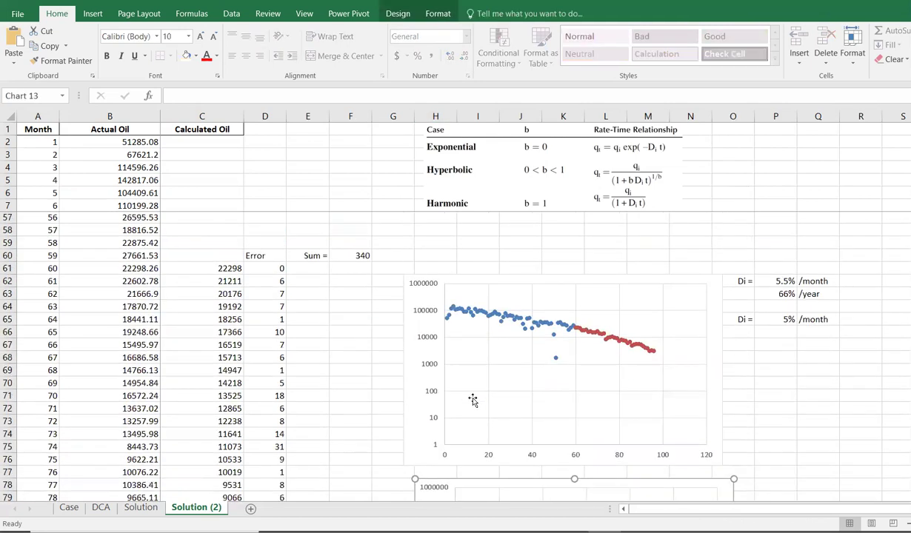
{"action": "key", "text": "Delete"}
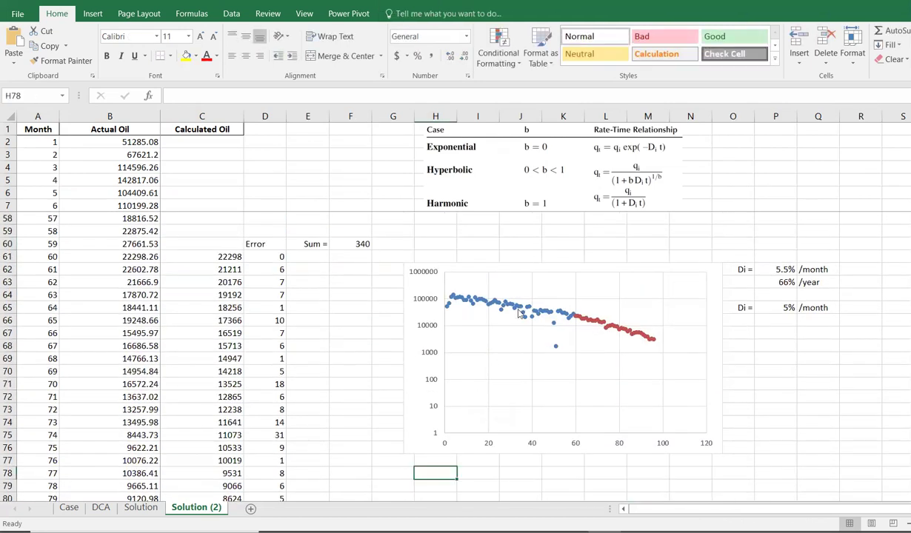
Step: Remove the full-history oil series from the rate chart, keeping only the actual points from month 60 onward
{"action": "left_click", "coordinate": [521, 314]}
{"action": "key", "text": "Delete"}
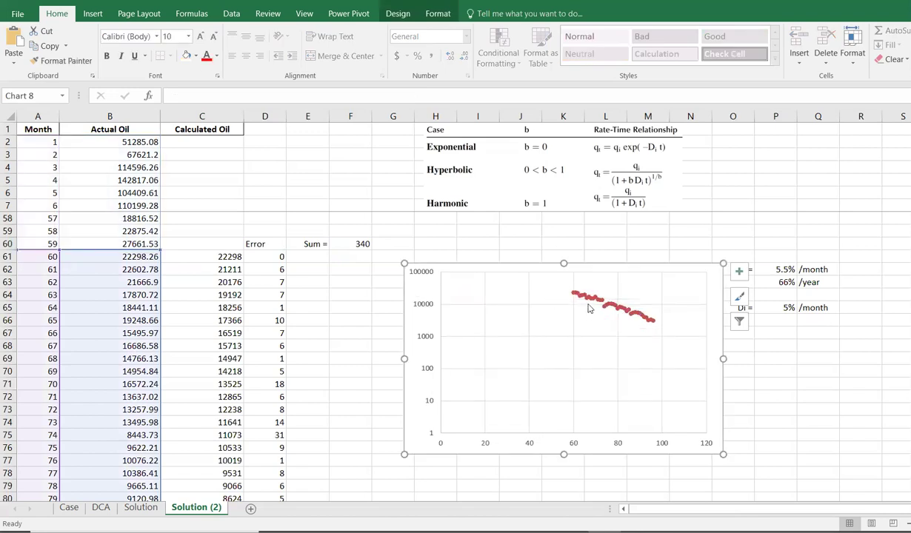
{"action": "right_click", "coordinate": [596, 322]}
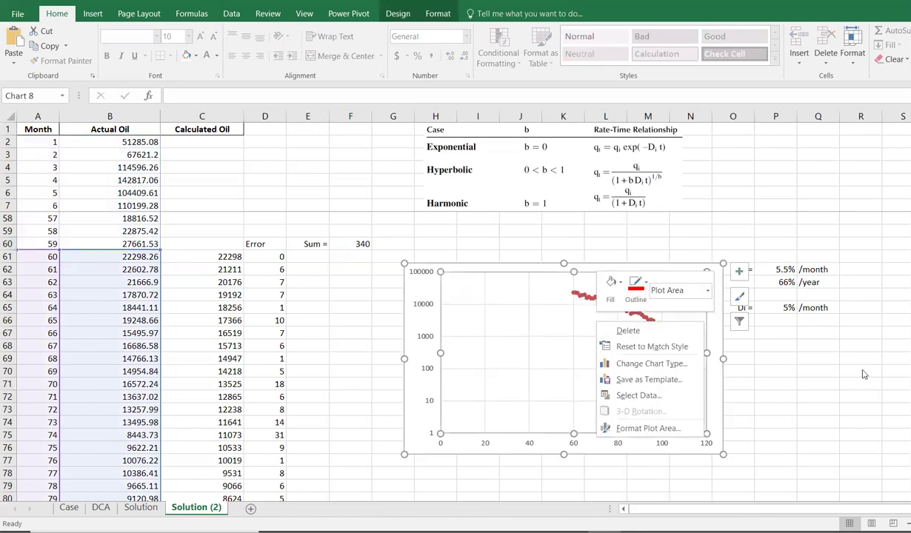
{"action": "key", "text": "Escape"}
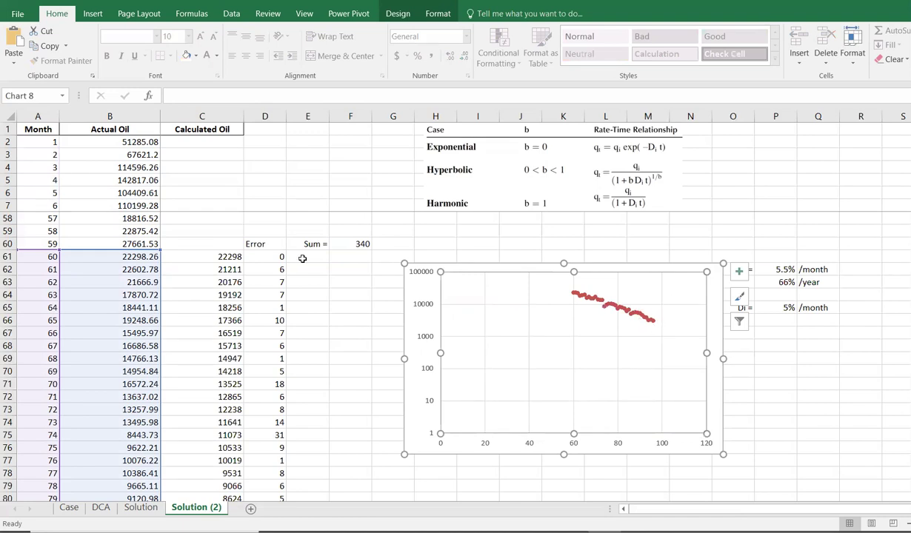
Step: Add a chart series named Calculated with X values A61:A97 and Y values C61:C97
{"action": "right_click", "coordinate": [568, 297]}
{"action": "left_click", "coordinate": [641, 387]}
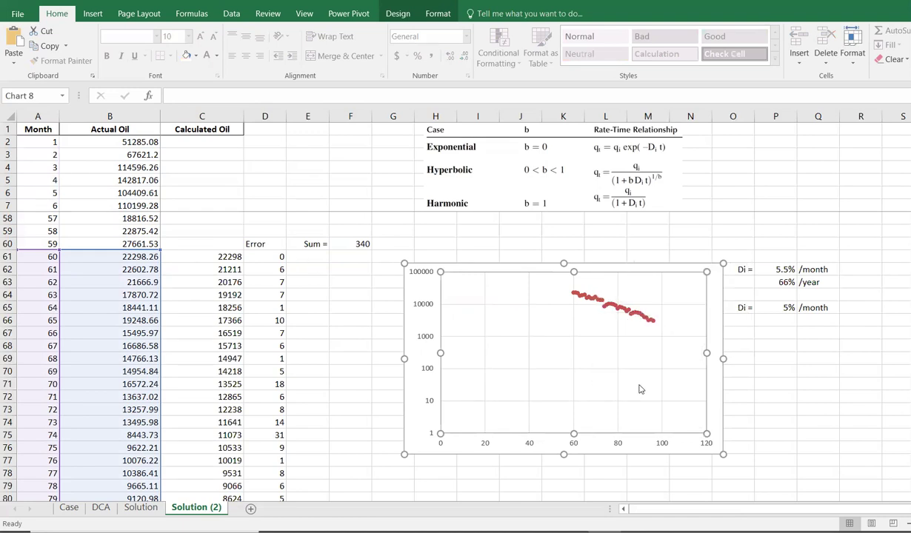
{"action": "left_click", "coordinate": [537, 315]}
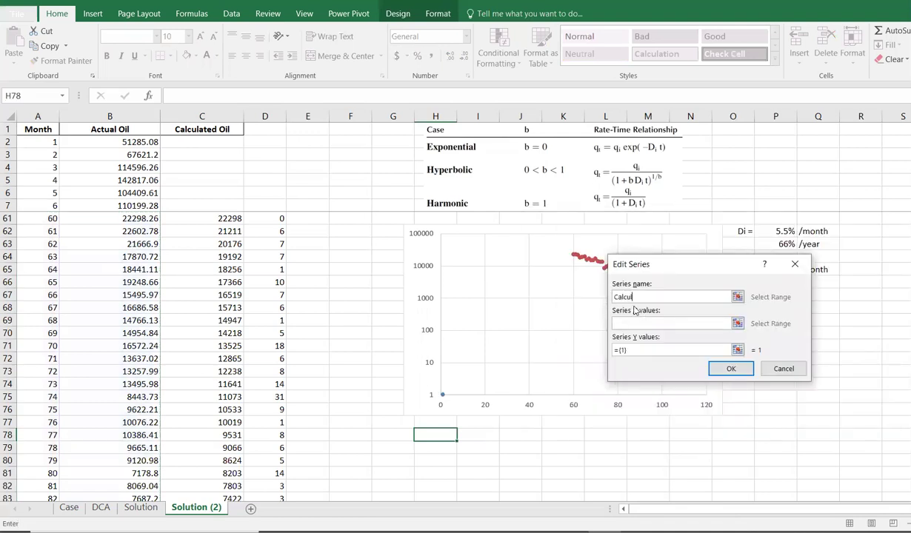
{"action": "left_click", "coordinate": [630, 323]}
{"action": "left_click_drag", "start_coordinate": [37, 212], "coordinate": [54, 460]}
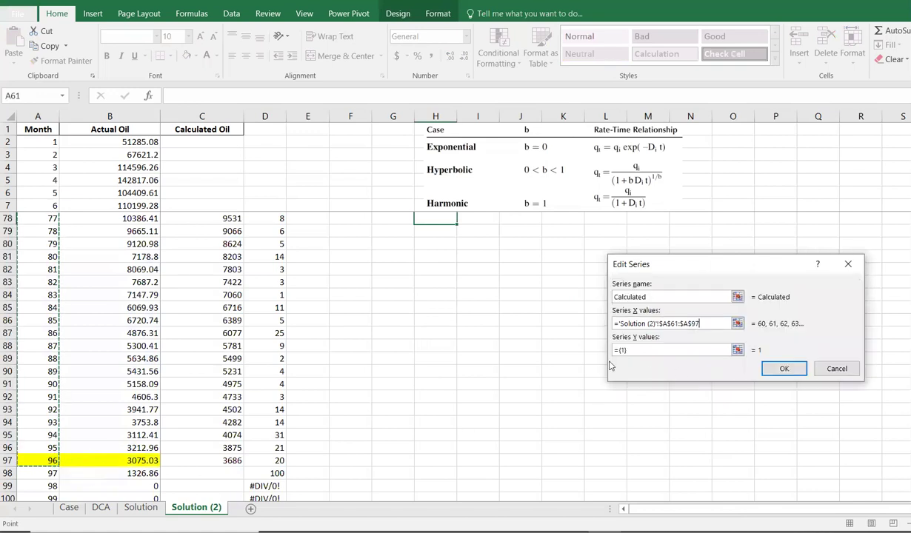
{"action": "left_click_drag", "start_coordinate": [622, 350], "coordinate": [590, 347]}
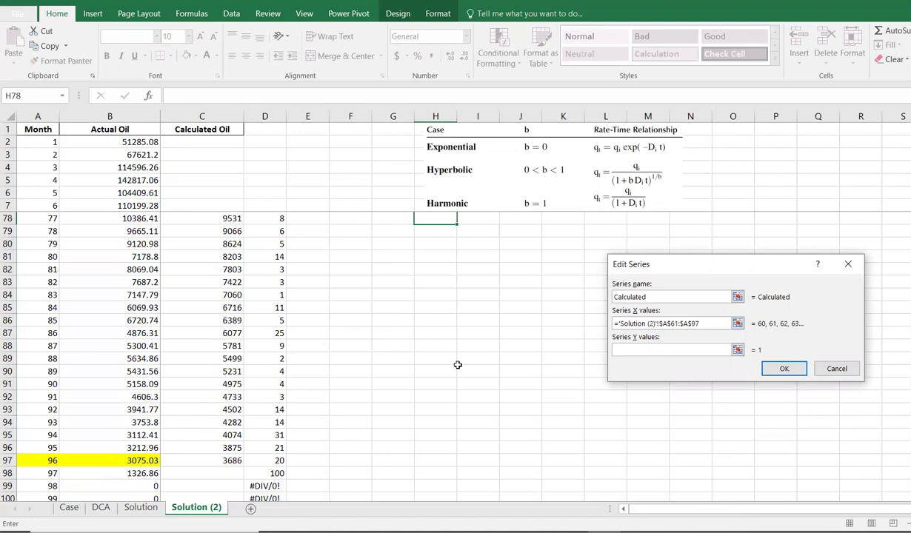
{"action": "left_click_drag", "start_coordinate": [226, 459], "coordinate": [212, 415]}
{"action": "left_click", "coordinate": [852, 369]}
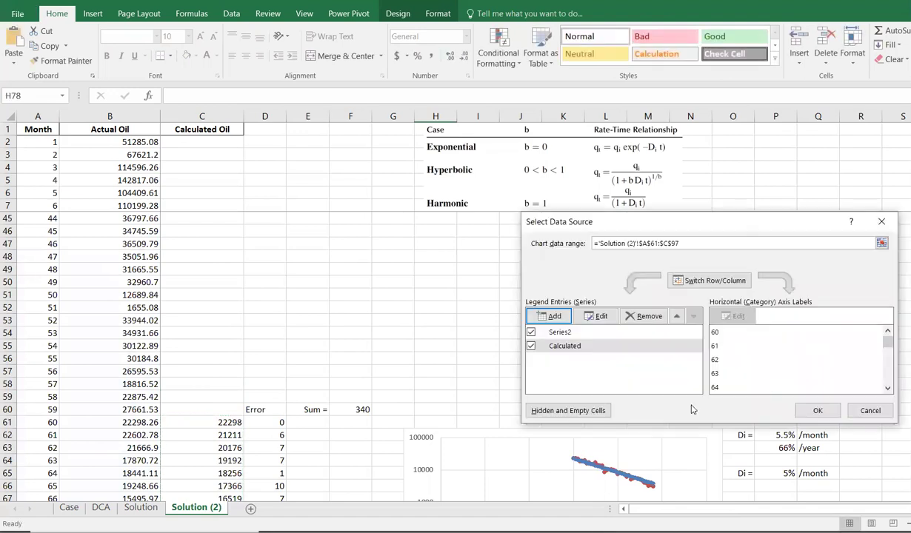
Step: Name the chart series that plots the B61:B97 oil rates Data
{"action": "left_click", "coordinate": [561, 331]}
{"action": "left_click", "coordinate": [597, 317]}
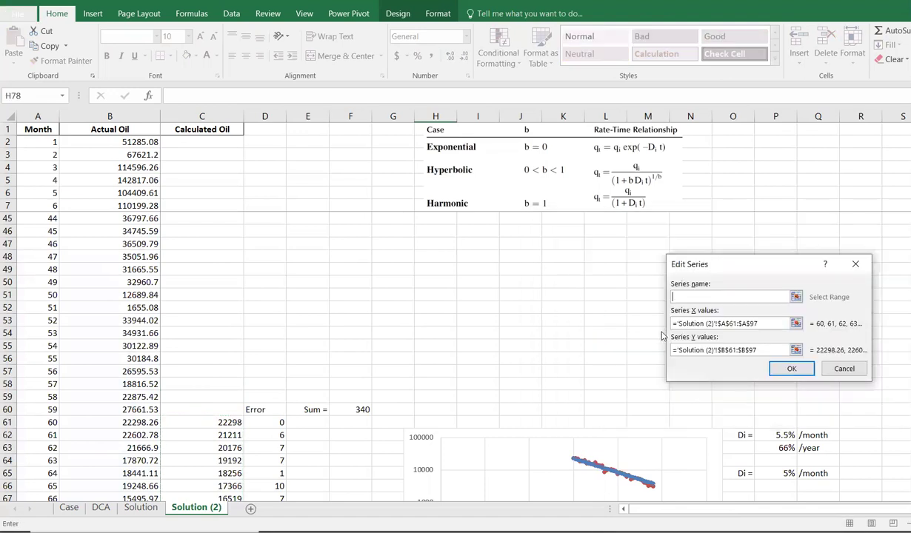
{"action": "type", "text": "Data"}
{"action": "key", "text": "Return"}
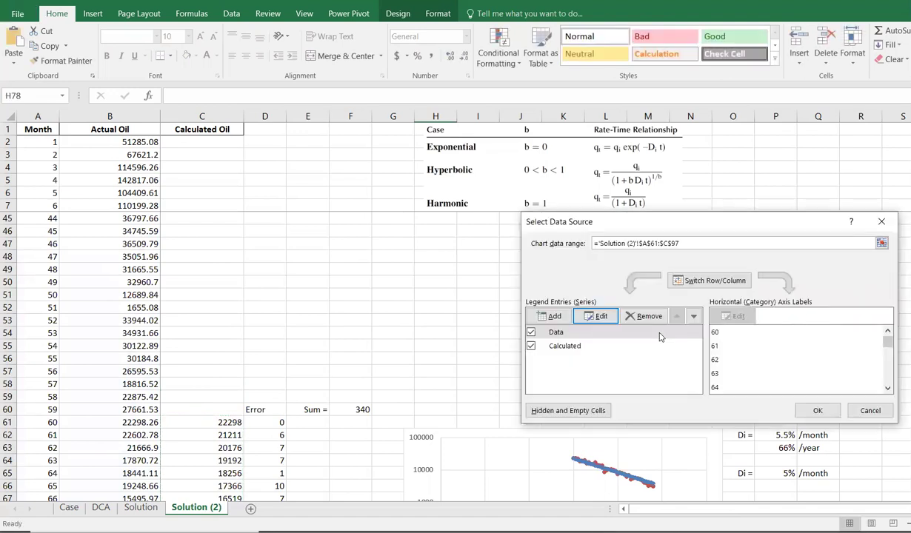
Step: Rename the chart series that plots the B61:B97 oil rates to Actual and apply the data source changes
{"action": "left_click", "coordinate": [561, 330]}
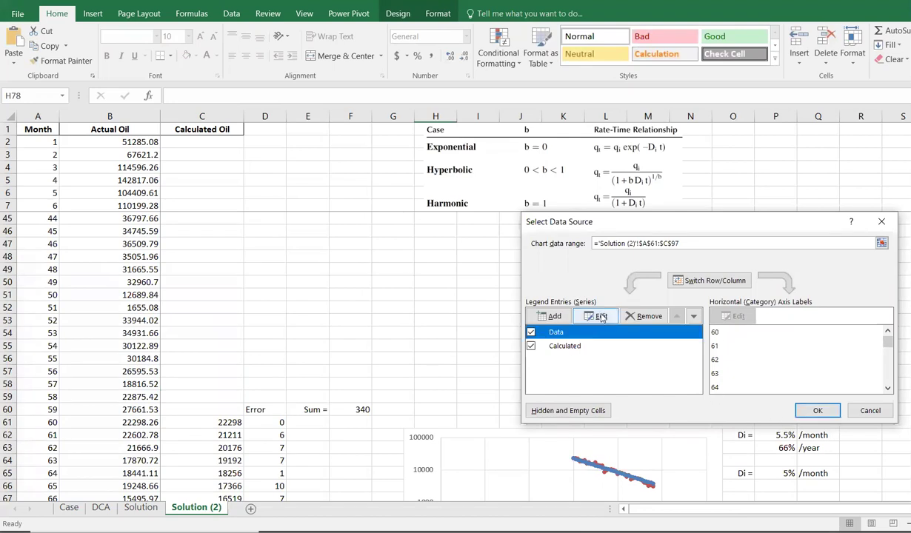
{"action": "left_click", "coordinate": [598, 317]}
{"action": "type", "text": "Actual"}
{"action": "key", "text": "Return"}
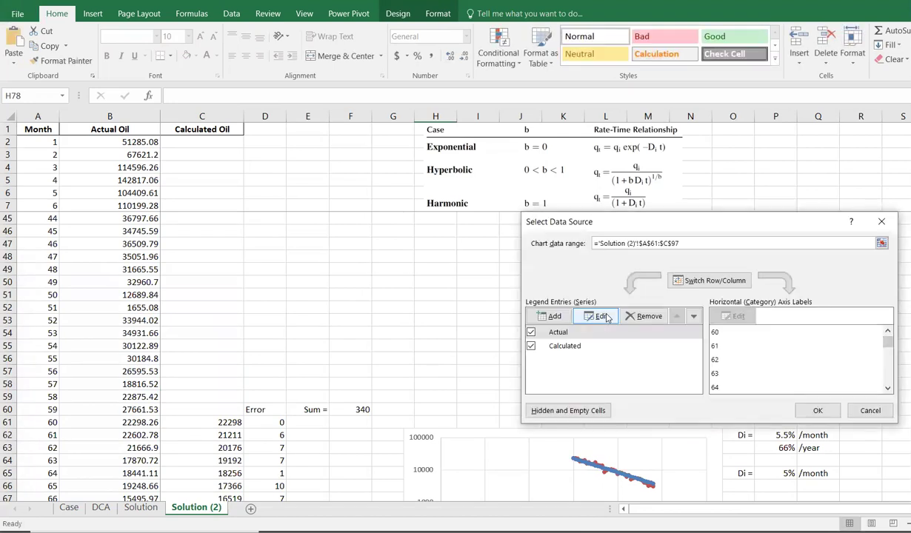
{"action": "left_click", "coordinate": [819, 409]}
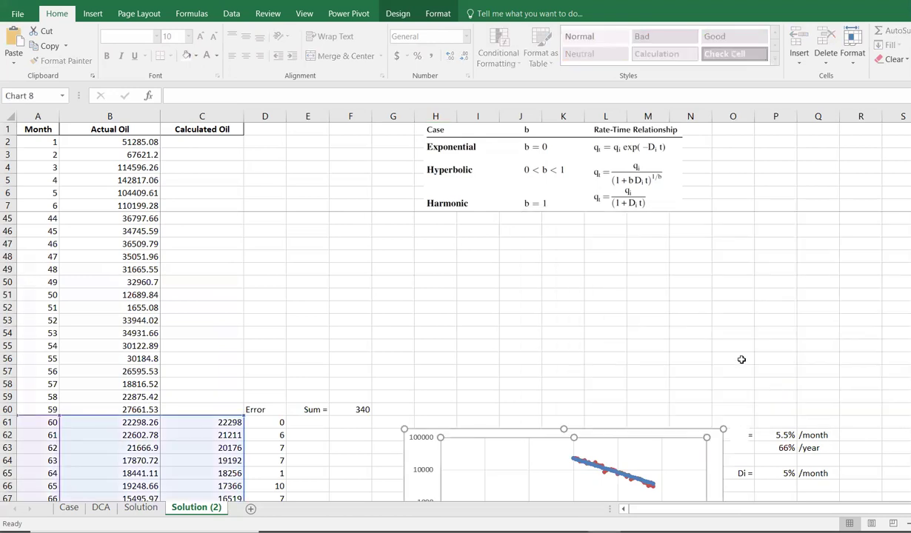
Step: Show a legend on the oil rate chart to tell the Actual and Calculated series apart
{"action": "scroll", "coordinate": [737, 348], "scroll_direction": "down", "scroll_amount": 3}
{"action": "left_click", "coordinate": [739, 322]}
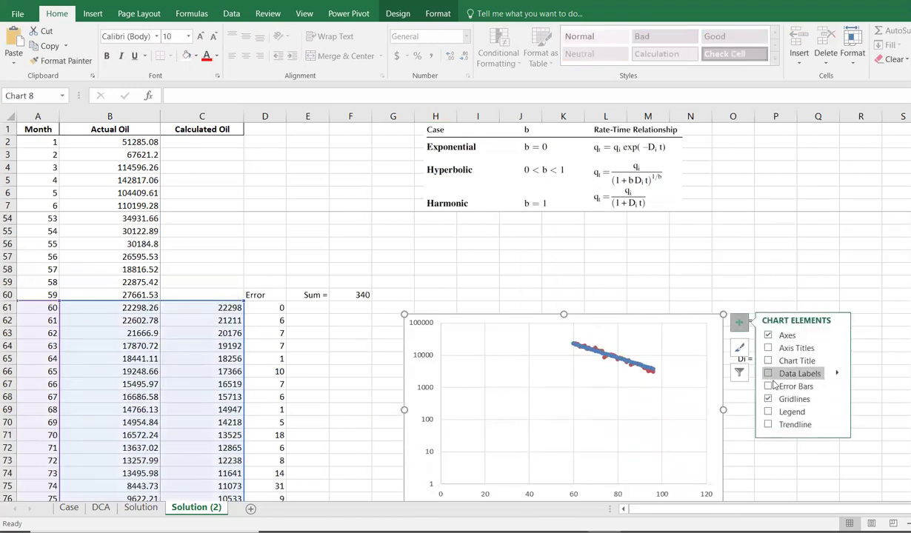
{"action": "left_click", "coordinate": [769, 413]}
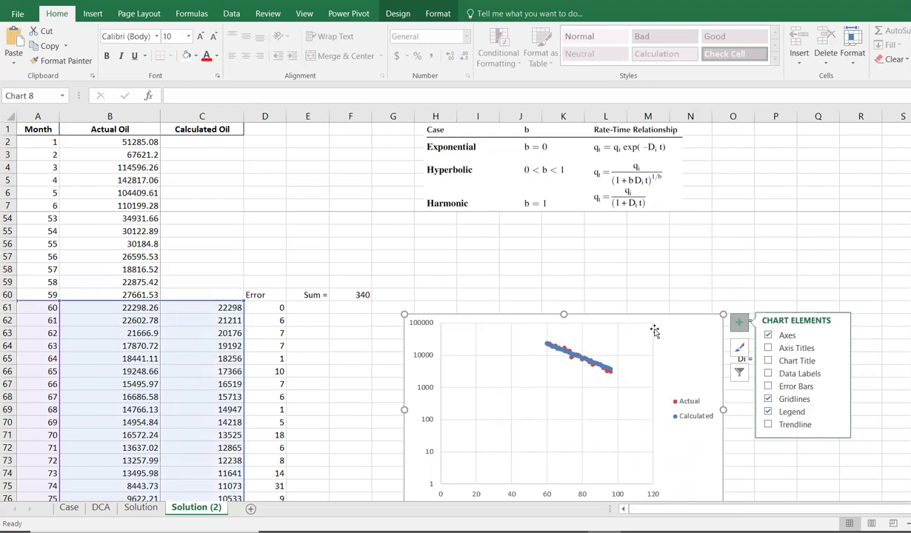
{"action": "left_click", "coordinate": [648, 281]}
Step: Move the oil rate chart left beside the error columns and enlarge it across columns F to O
{"action": "left_click_drag", "start_coordinate": [646, 319], "coordinate": [572, 310]}
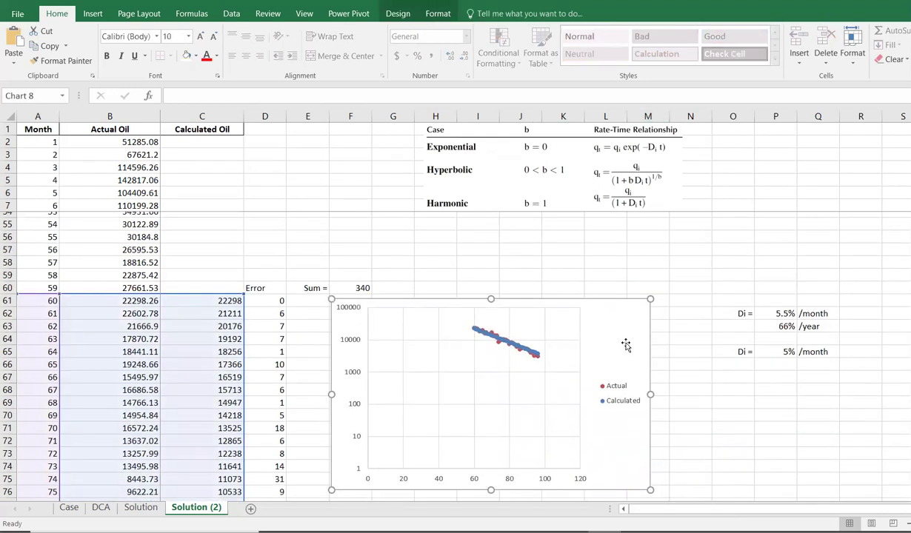
{"action": "scroll", "coordinate": [626, 346], "scroll_direction": "down", "scroll_amount": 3}
{"action": "left_click_drag", "start_coordinate": [650, 383], "coordinate": [757, 449]}
{"action": "scroll", "coordinate": [575, 405], "scroll_direction": "up", "scroll_amount": 1}
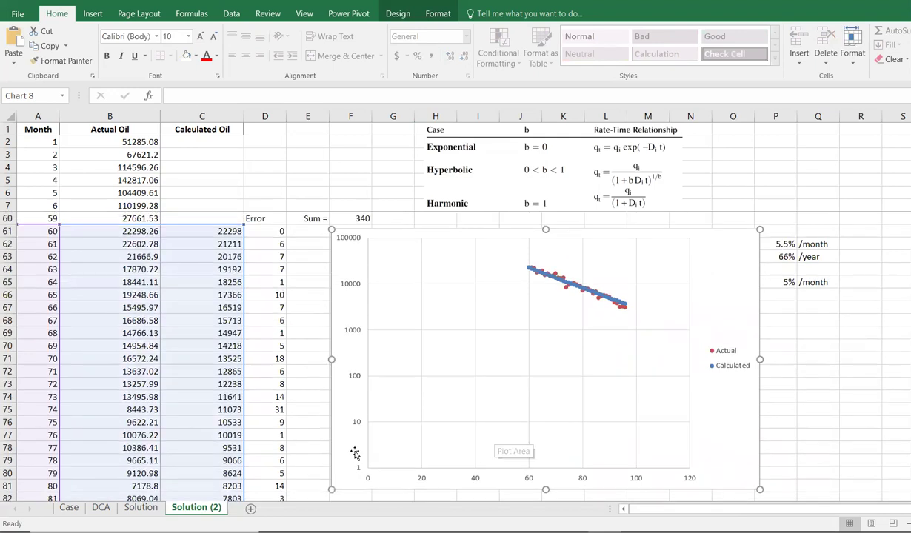
Step: Set the minimum of the chart's logarithmic vertical axis to 1000
{"action": "right_click", "coordinate": [354, 421]}
{"action": "double_click", "coordinate": [374, 397]}
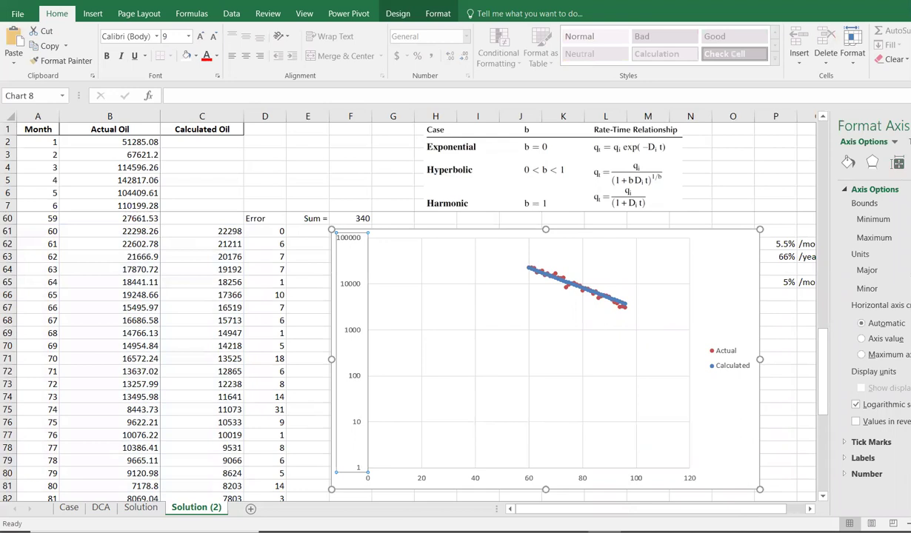
{"action": "key", "text": "Return"}
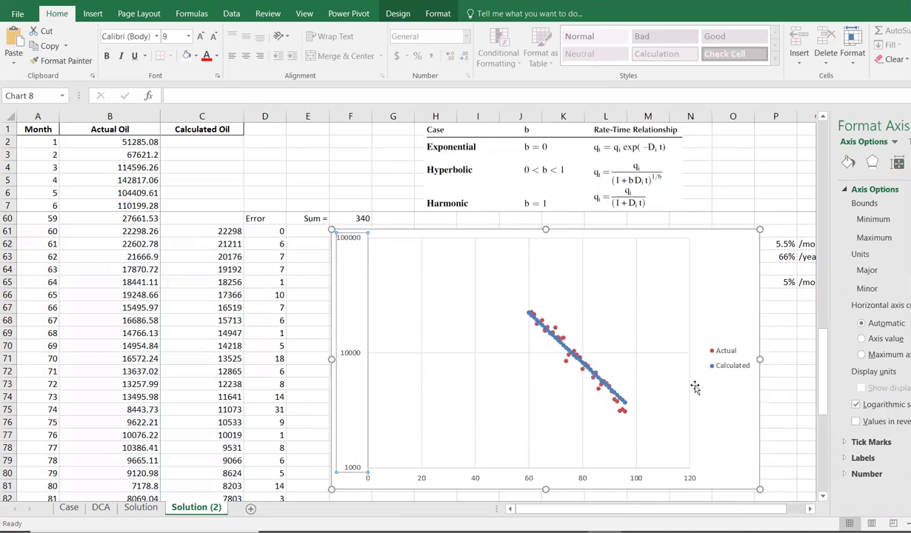
Step: Set the chart's horizontal axis bounds to a minimum of 50 and a maximum of 120
{"action": "left_click", "coordinate": [511, 465]}
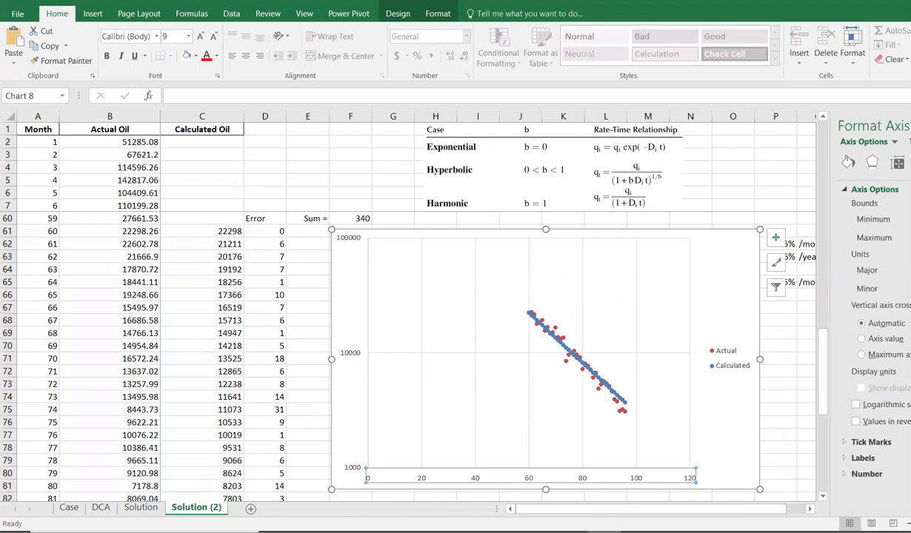
{"action": "key", "text": "Return"}
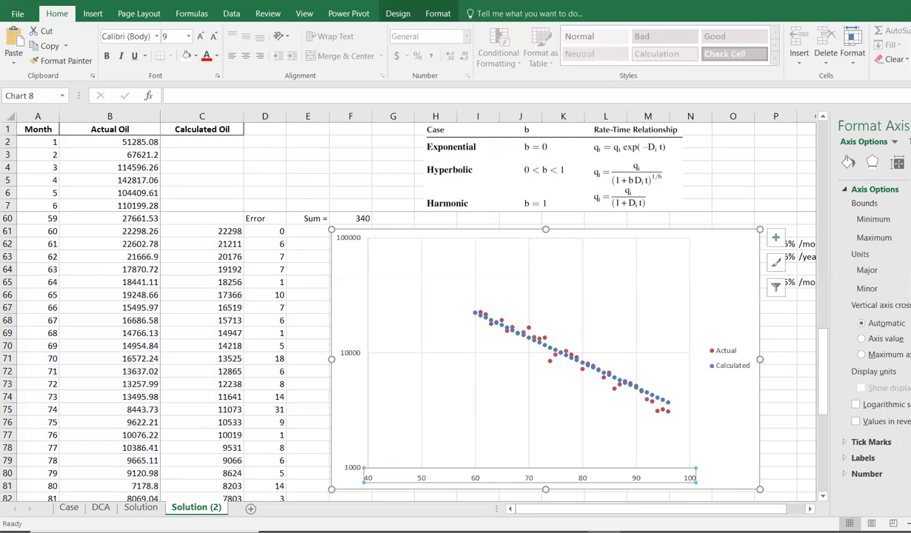
{"action": "key", "text": "Return"}
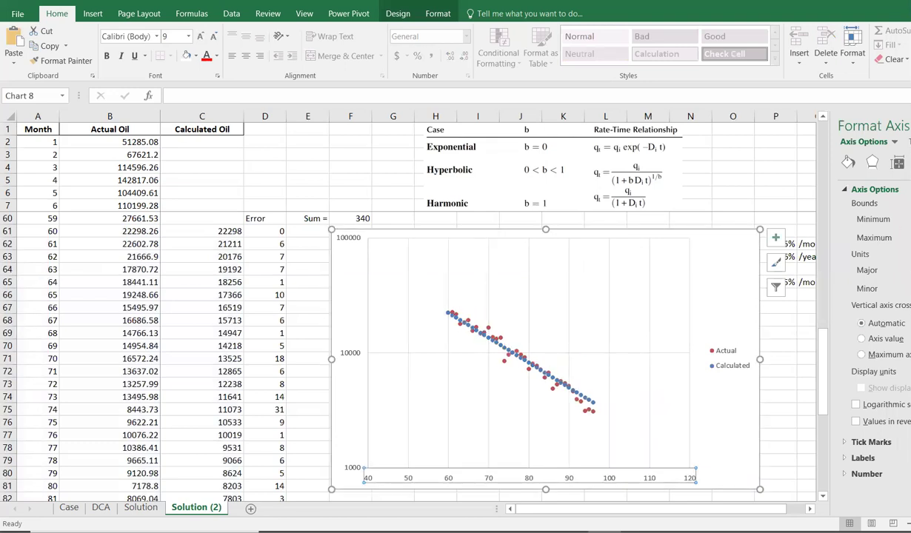
{"action": "key", "text": "Return"}
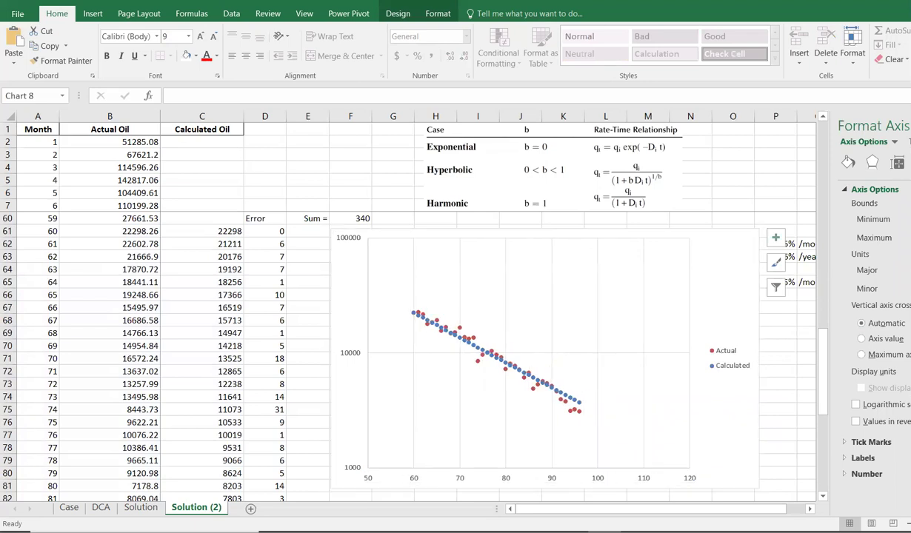
{"action": "left_click", "coordinate": [910, 126]}
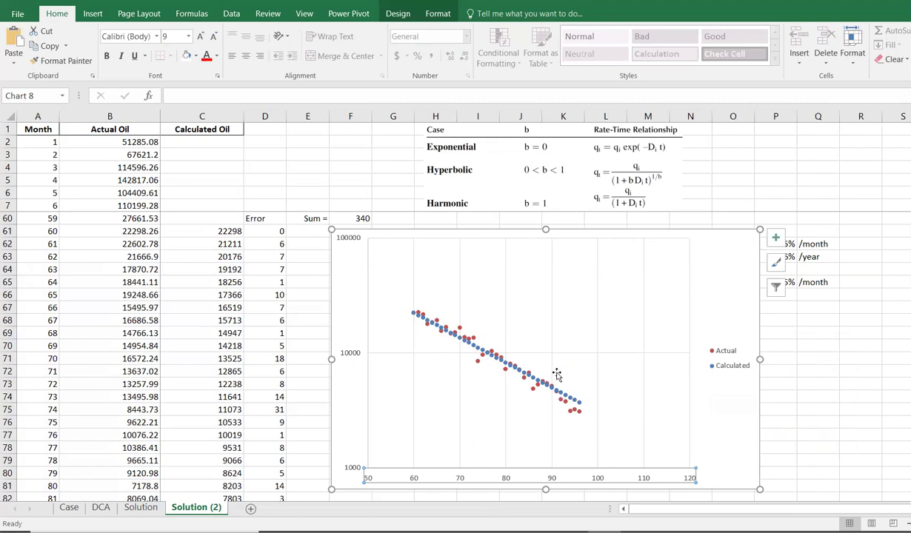
Step: Examine how closely the Calculated points follow the Actual points on the chart, along with the error sum
{"action": "scroll", "coordinate": [609, 370], "scroll_direction": "down", "scroll_amount": 1}
{"action": "scroll", "coordinate": [609, 370], "scroll_direction": "down", "scroll_amount": 1}
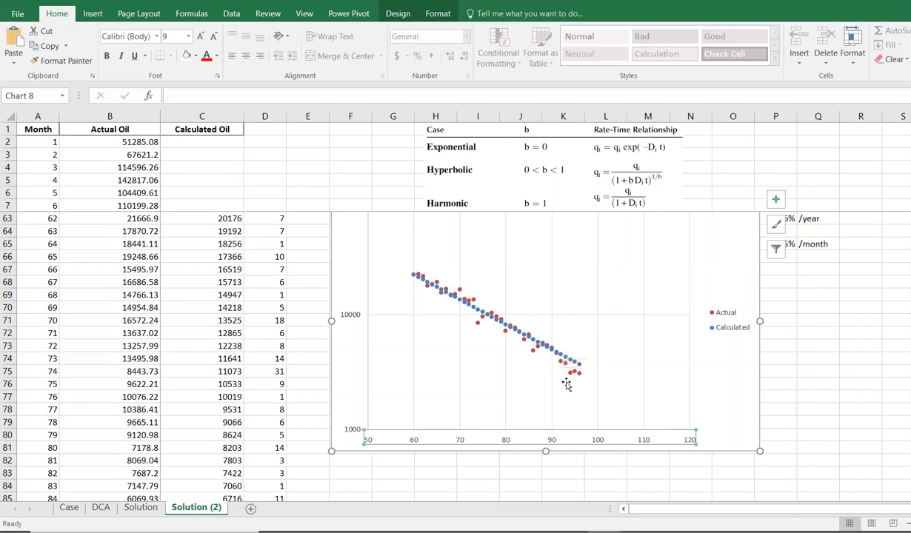
{"action": "scroll", "coordinate": [792, 368], "scroll_direction": "up", "scroll_amount": 1}
{"action": "left_click", "coordinate": [815, 347]}
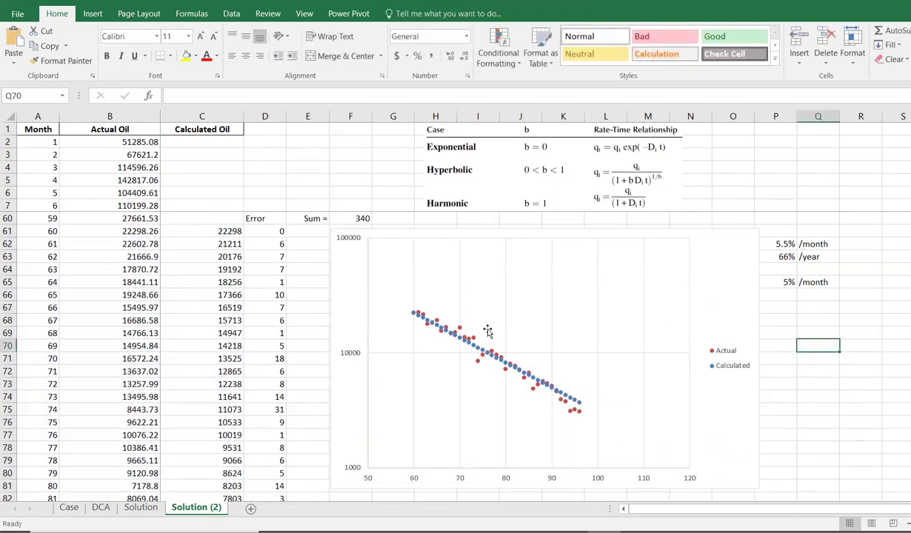
{"action": "scroll", "coordinate": [476, 306], "scroll_direction": "up", "scroll_amount": 2}
{"action": "scroll", "coordinate": [476, 306], "scroll_direction": "down", "scroll_amount": 1}
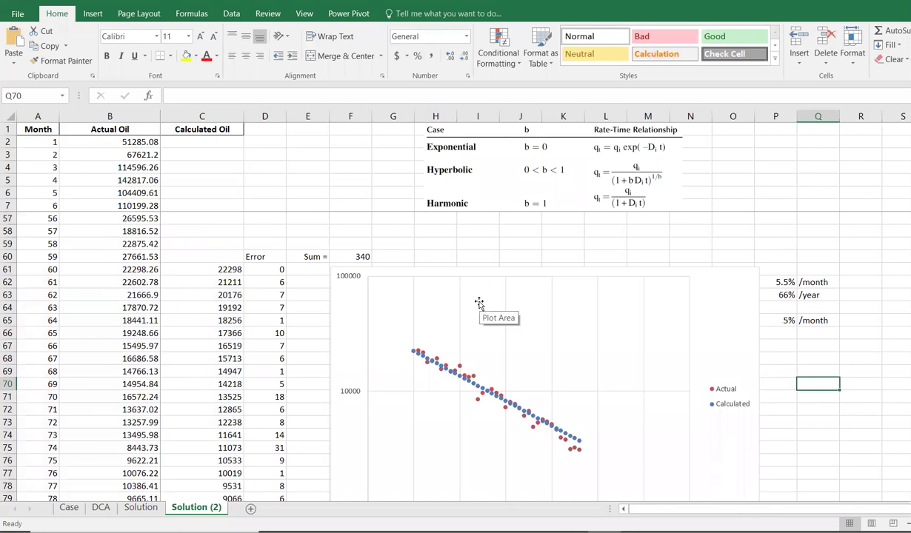
{"action": "scroll", "coordinate": [431, 334], "scroll_direction": "down", "scroll_amount": 1}
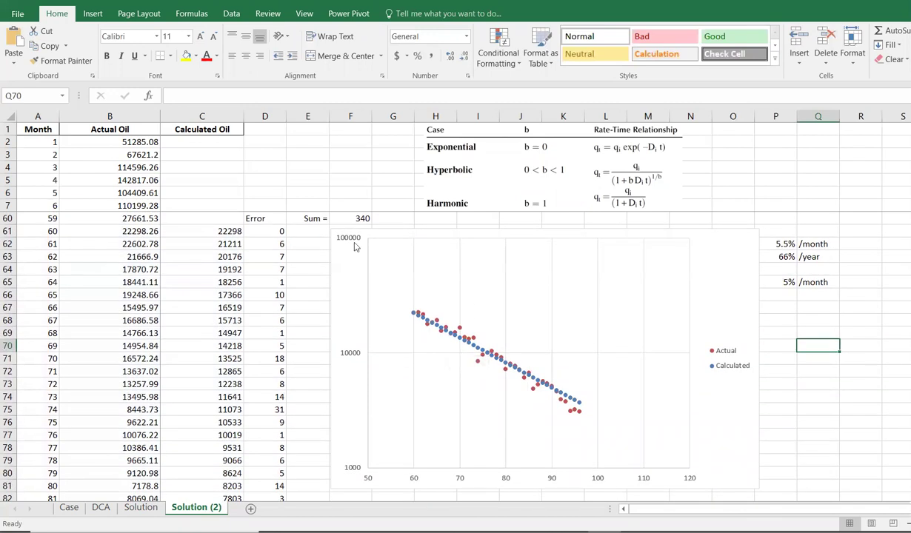
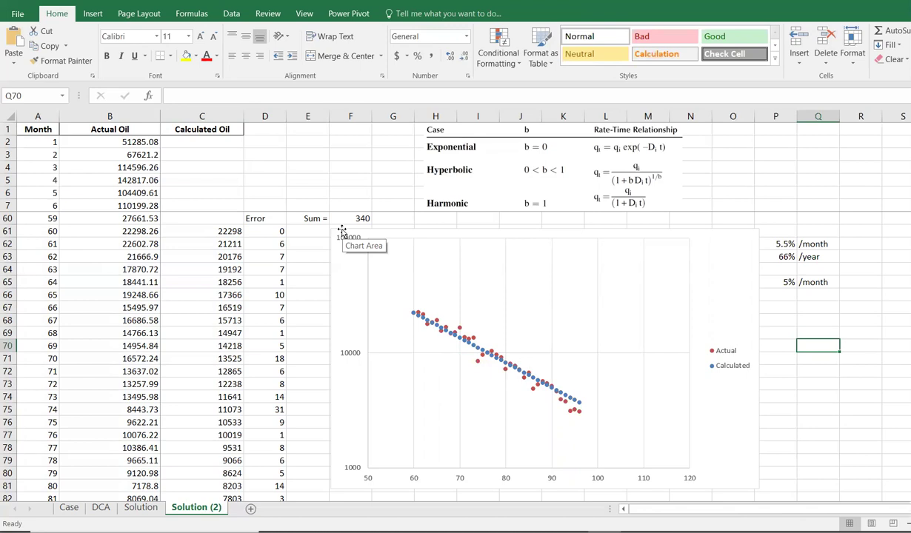
Step: Open Solver and set it to minimize the error sum in cell F60
{"action": "left_click", "coordinate": [382, 231]}
{"action": "left_click", "coordinate": [231, 13]}
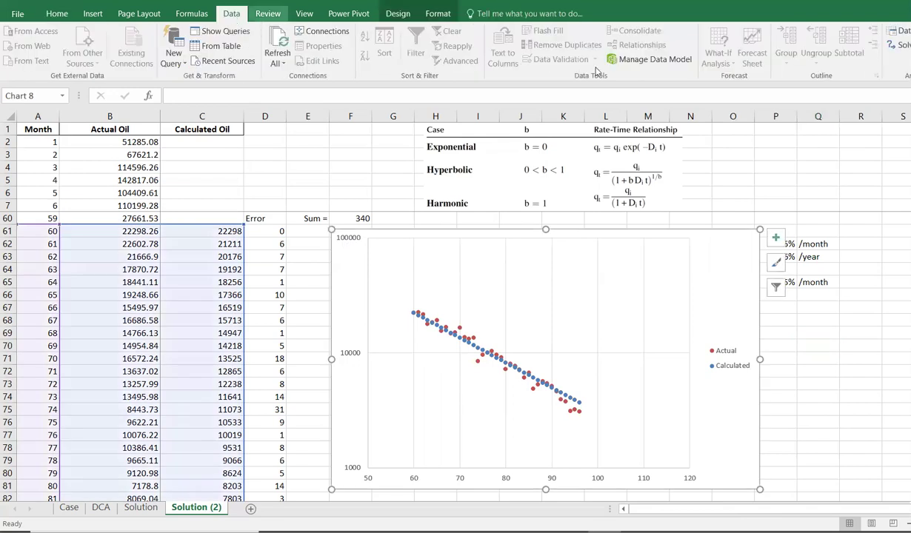
{"action": "left_click", "coordinate": [899, 45]}
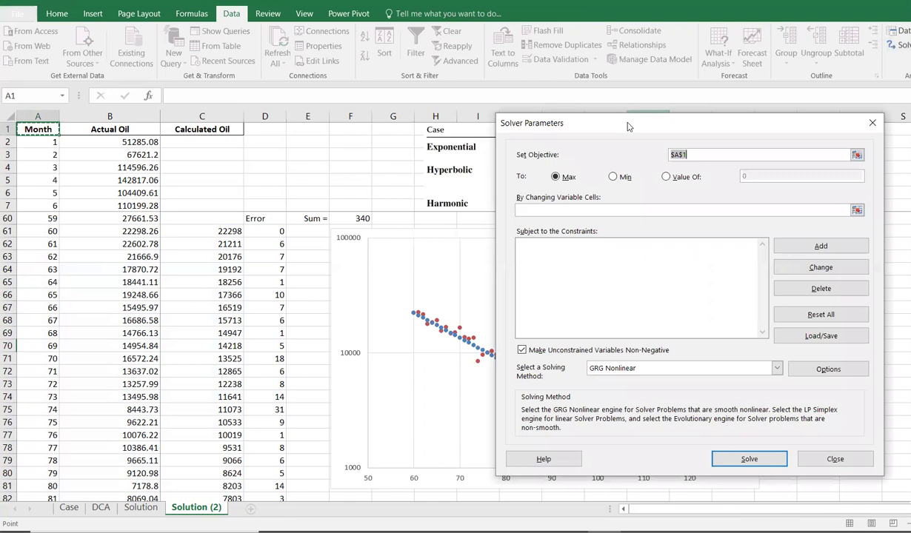
{"action": "left_click_drag", "start_coordinate": [627, 127], "coordinate": [540, 244]}
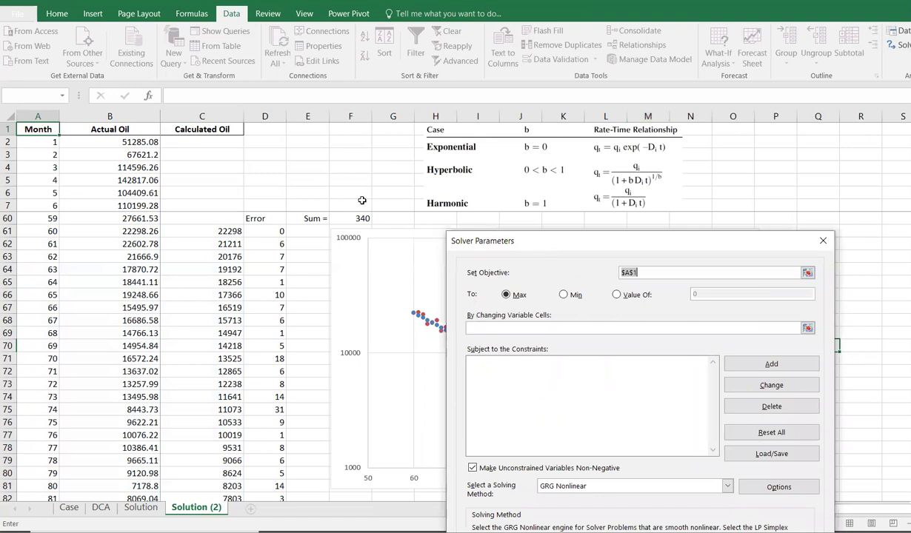
{"action": "left_click", "coordinate": [347, 218]}
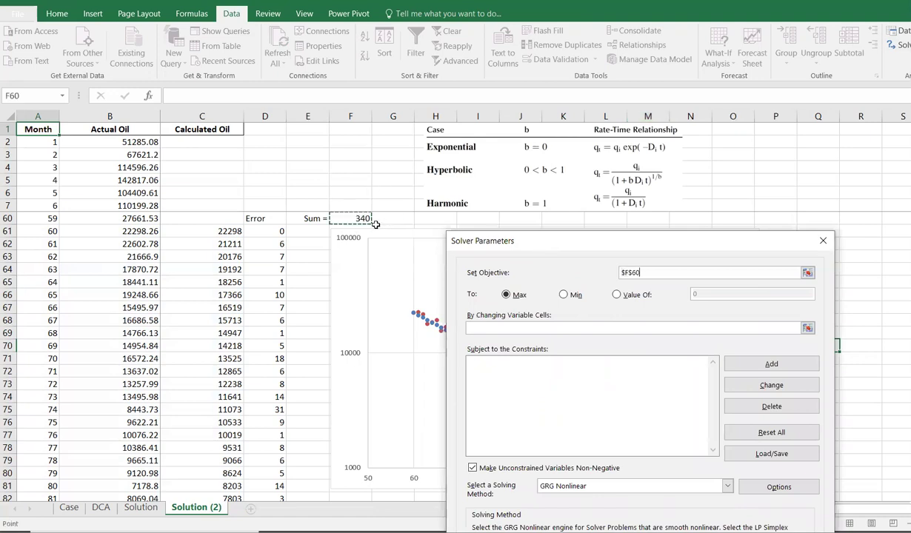
{"action": "left_click", "coordinate": [563, 295]}
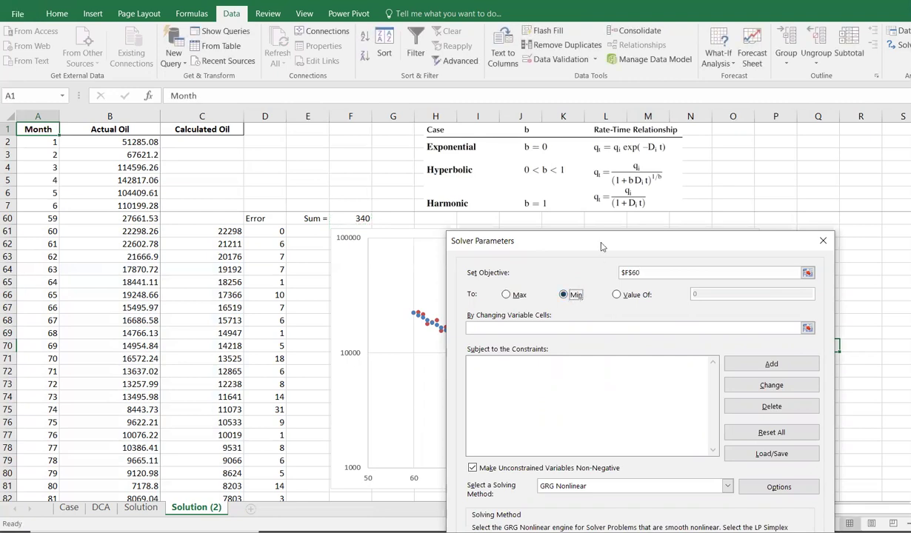
{"action": "left_click_drag", "start_coordinate": [604, 245], "coordinate": [583, 173]}
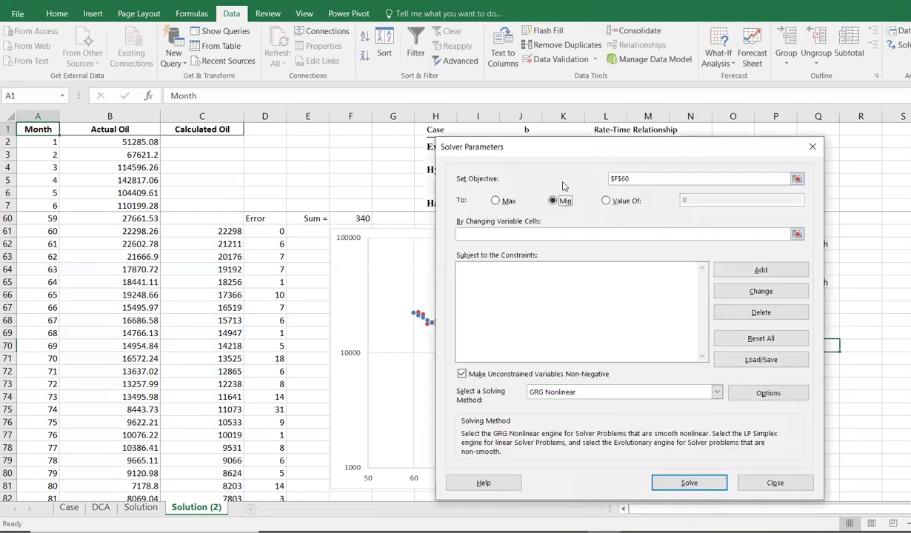
Step: Set the monthly Di in P65 as Solver's changing variable cell, solve, and keep the Solver solution
{"action": "left_click", "coordinate": [512, 236]}
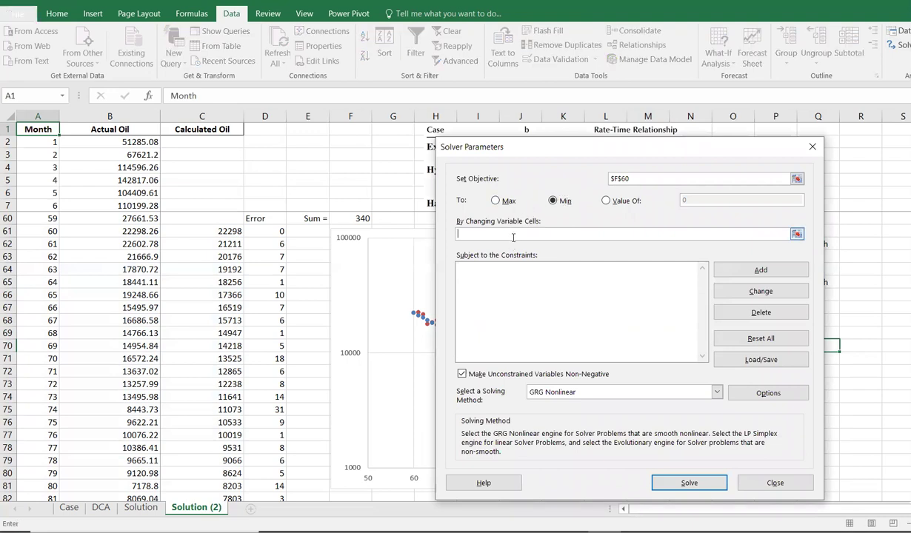
{"action": "left_click_drag", "start_coordinate": [570, 148], "coordinate": [457, 171]}
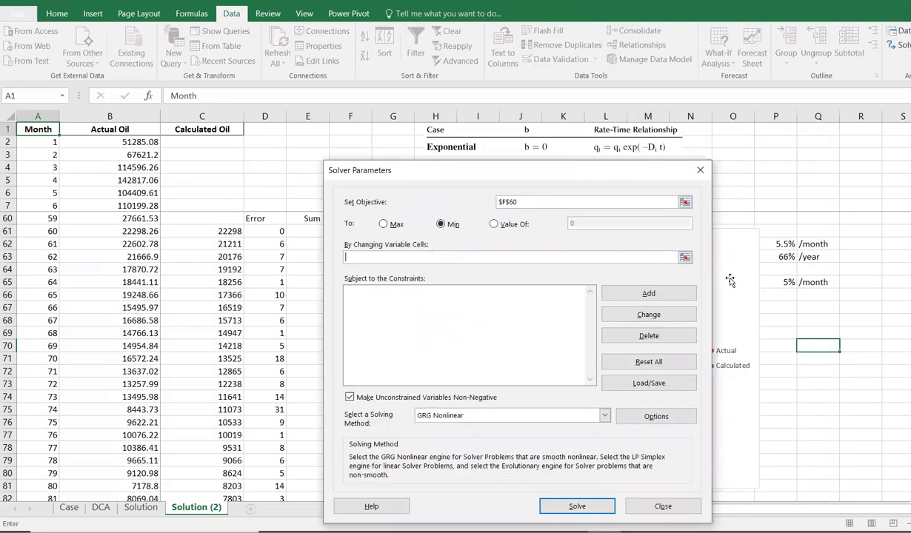
{"action": "left_click", "coordinate": [795, 286]}
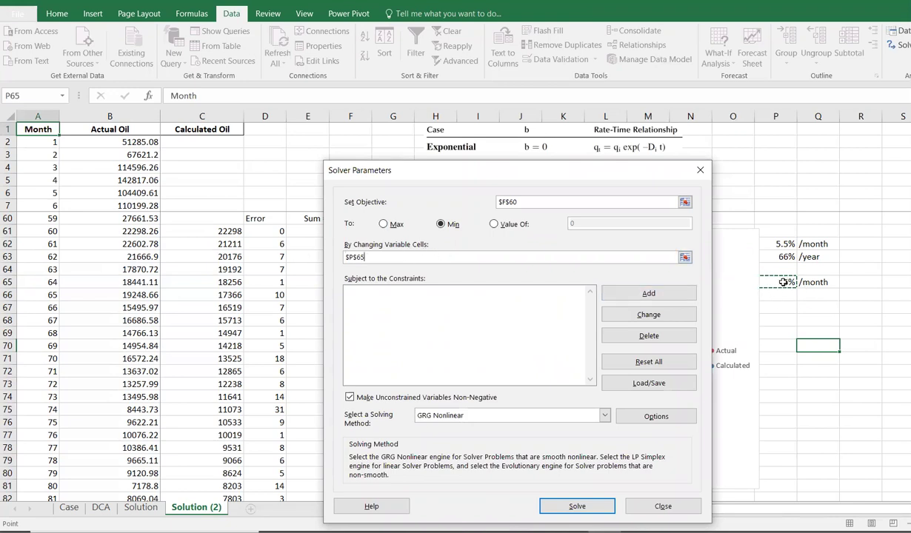
{"action": "left_click", "coordinate": [641, 458]}
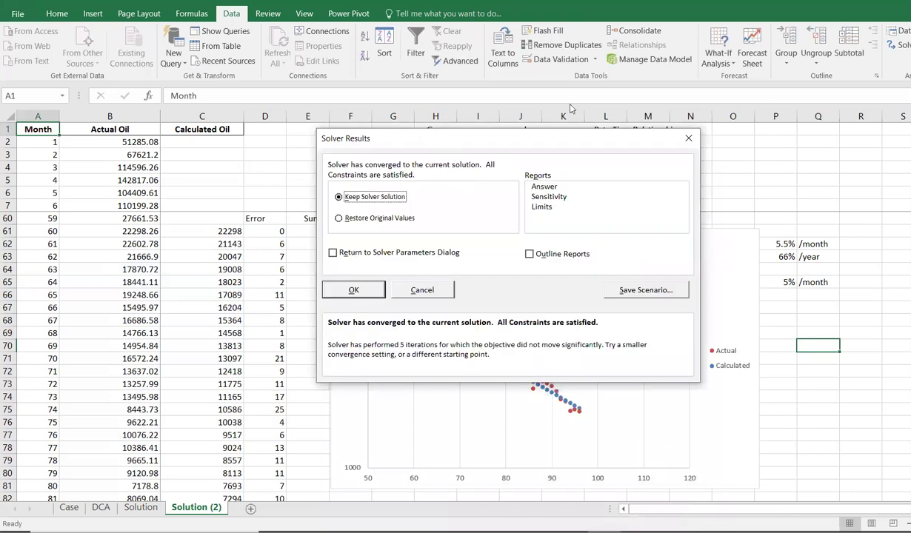
{"action": "left_click", "coordinate": [481, 257]}
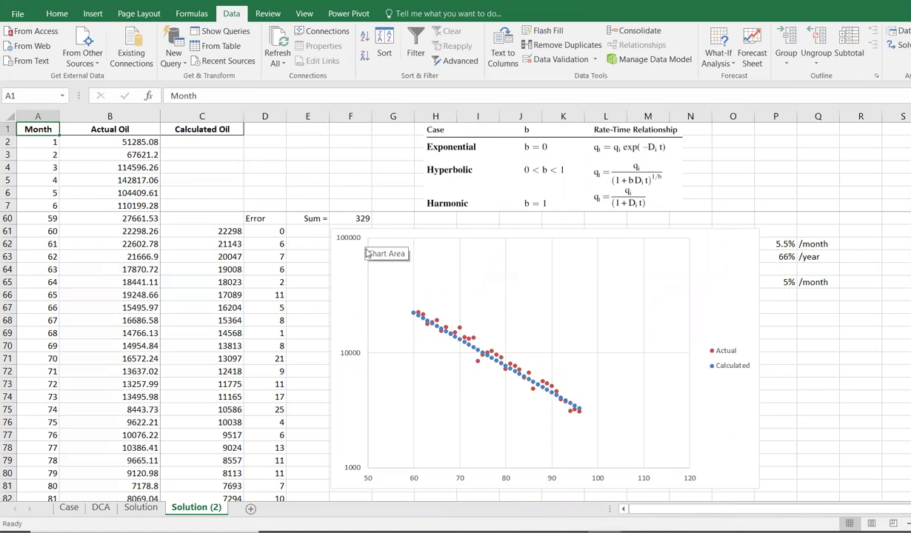
Step: Shift the chart left to uncover the Di labels and display the solved Di in P65 with one decimal place
{"action": "left_click", "coordinate": [358, 218]}
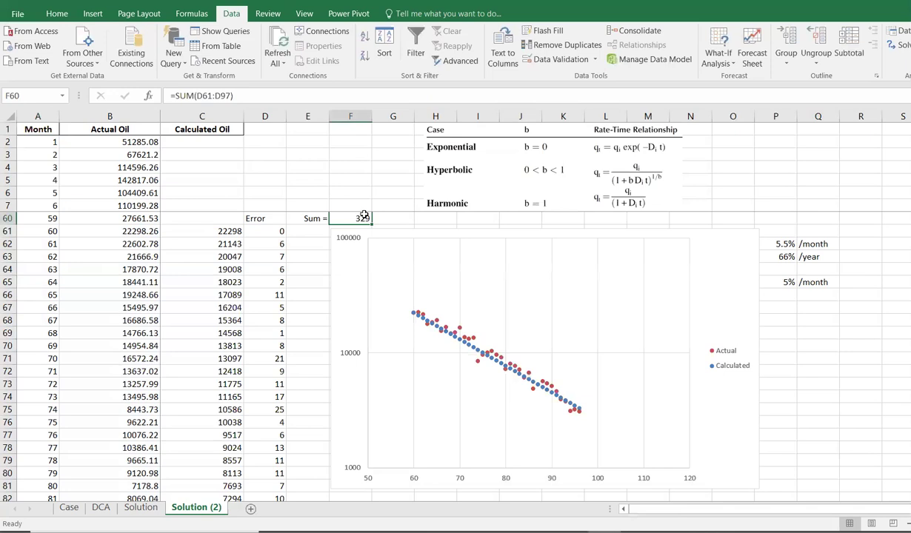
{"action": "scroll", "coordinate": [364, 216], "scroll_direction": "down", "scroll_amount": 3}
{"action": "scroll", "coordinate": [518, 289], "scroll_direction": "up", "scroll_amount": 1}
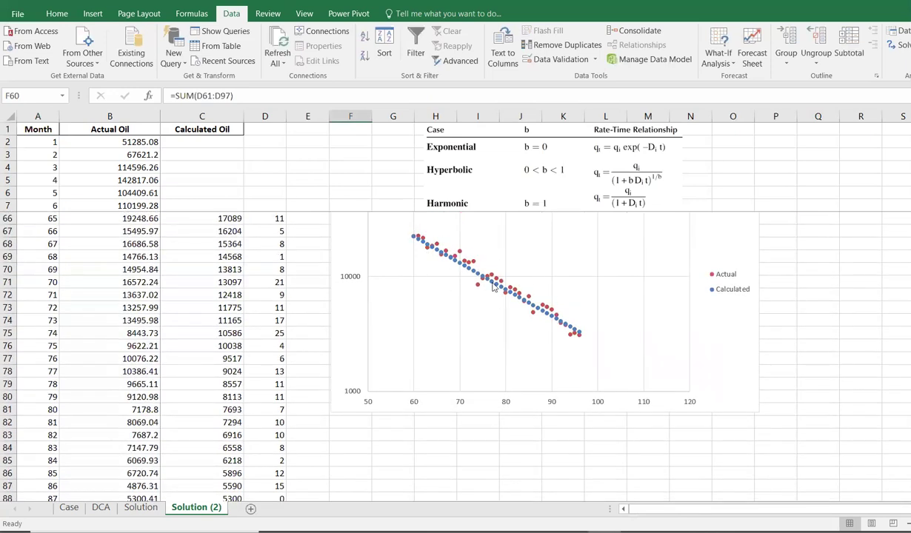
{"action": "scroll", "coordinate": [477, 276], "scroll_direction": "up", "scroll_amount": 2}
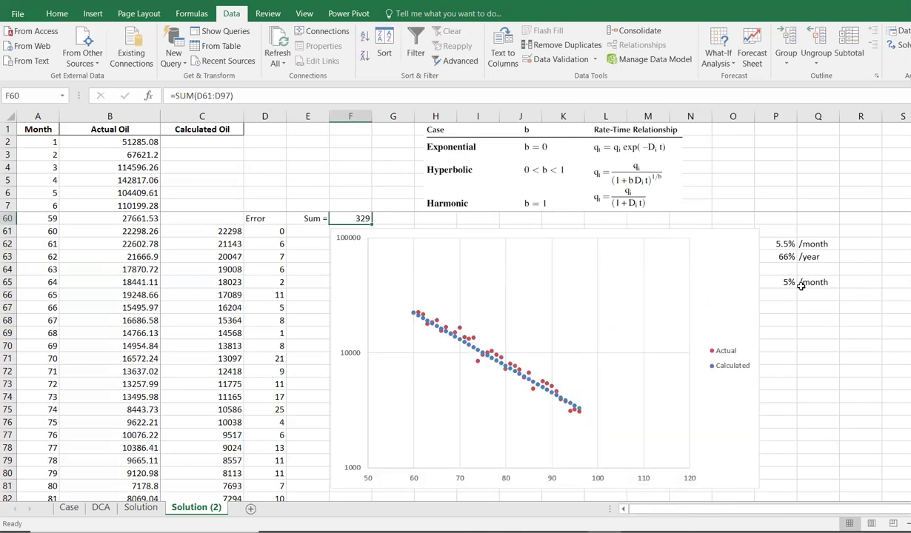
{"action": "left_click", "coordinate": [770, 286]}
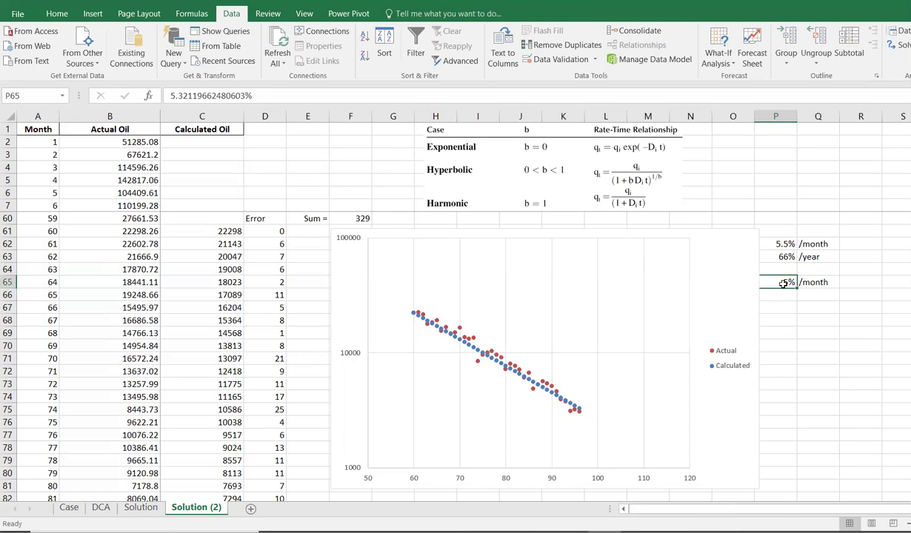
{"action": "left_click_drag", "start_coordinate": [750, 251], "coordinate": [725, 254]}
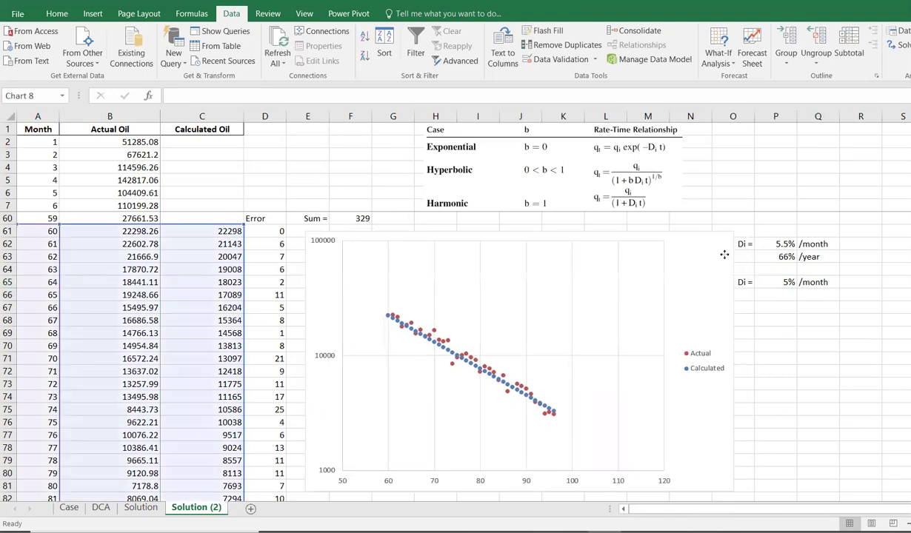
{"action": "left_click", "coordinate": [787, 282]}
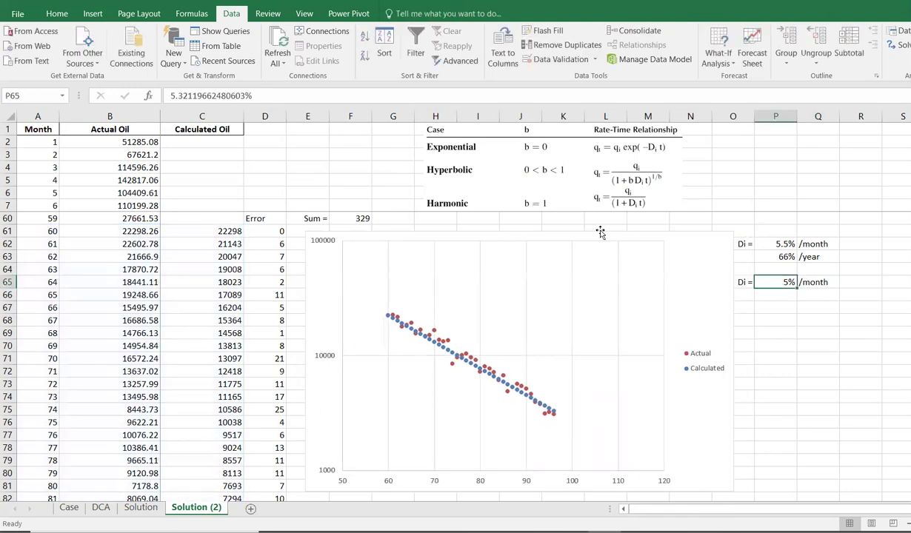
{"action": "left_click", "coordinate": [56, 14]}
{"action": "left_click", "coordinate": [449, 58]}
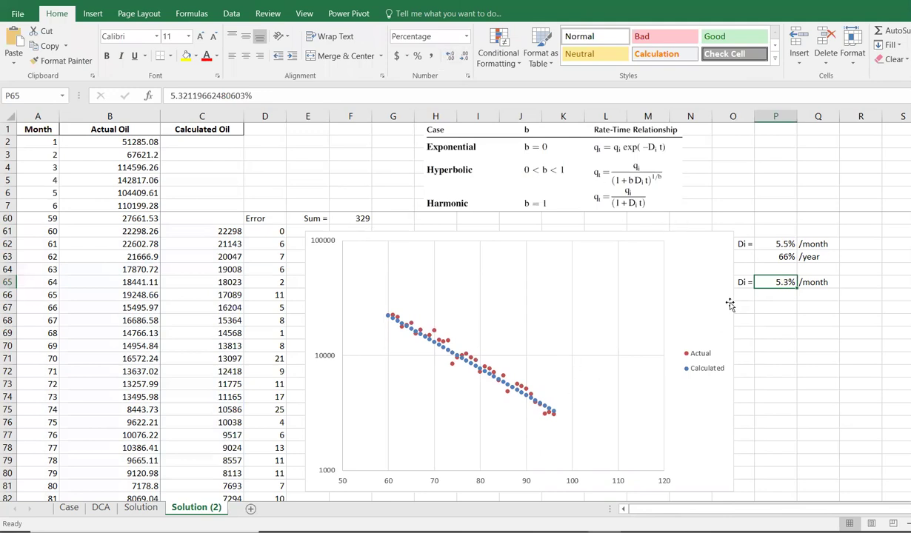
Step: Set the font size of the Di values and labels in O62:Q65 to 15
{"action": "left_click_drag", "start_coordinate": [730, 245], "coordinate": [827, 283]}
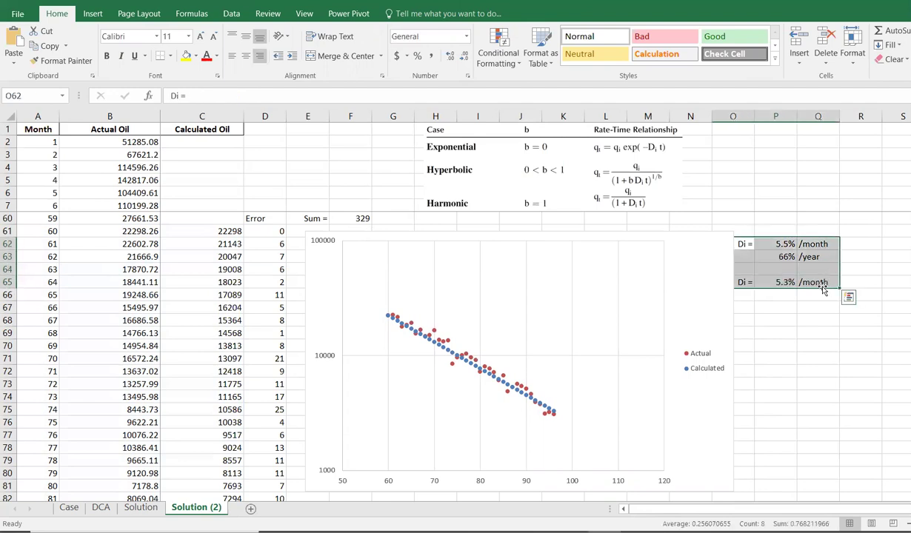
{"action": "left_click", "coordinate": [169, 36]}
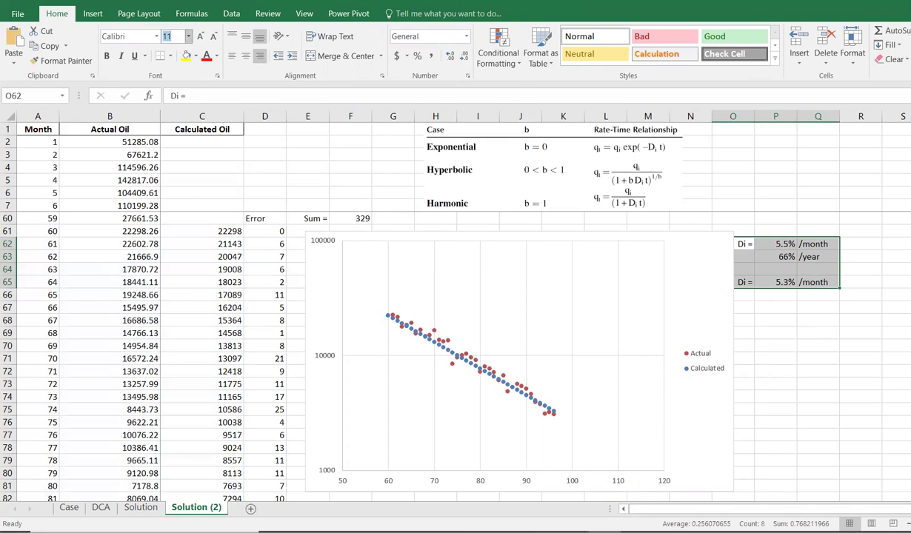
{"action": "type", "text": "15"}
{"action": "key", "text": "Return"}
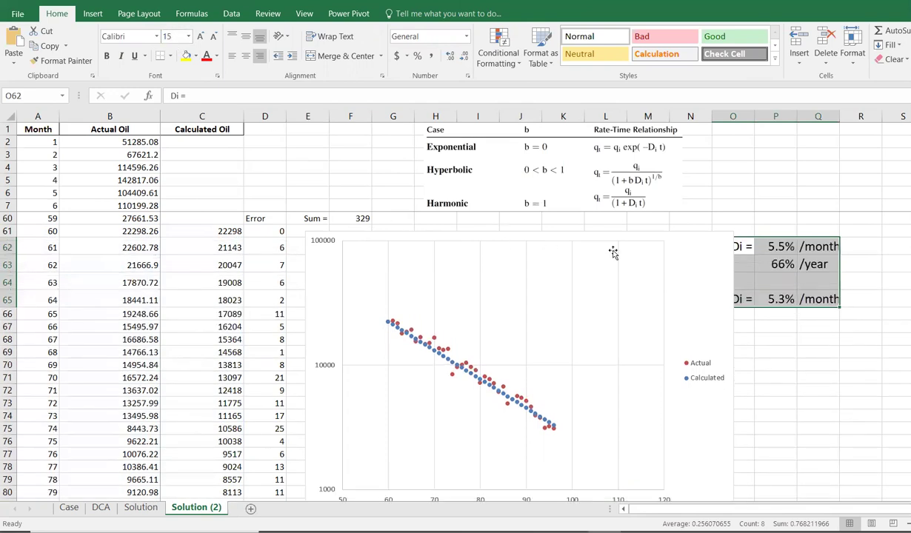
Step: Shrink the oil rate chart and reposition it between the error columns and the enlarged Di labels
{"action": "left_click_drag", "start_coordinate": [540, 236], "coordinate": [560, 239]}
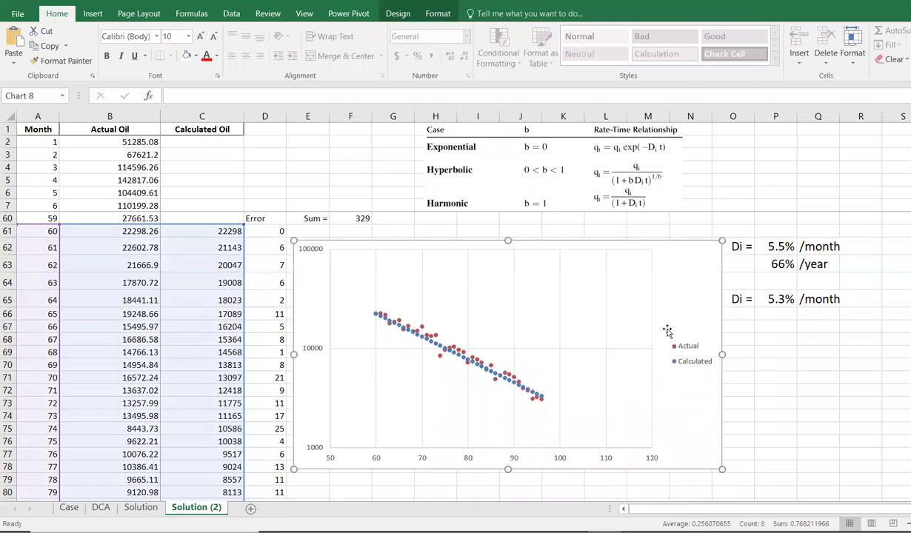
{"action": "left_click_drag", "start_coordinate": [719, 354], "coordinate": [695, 355]}
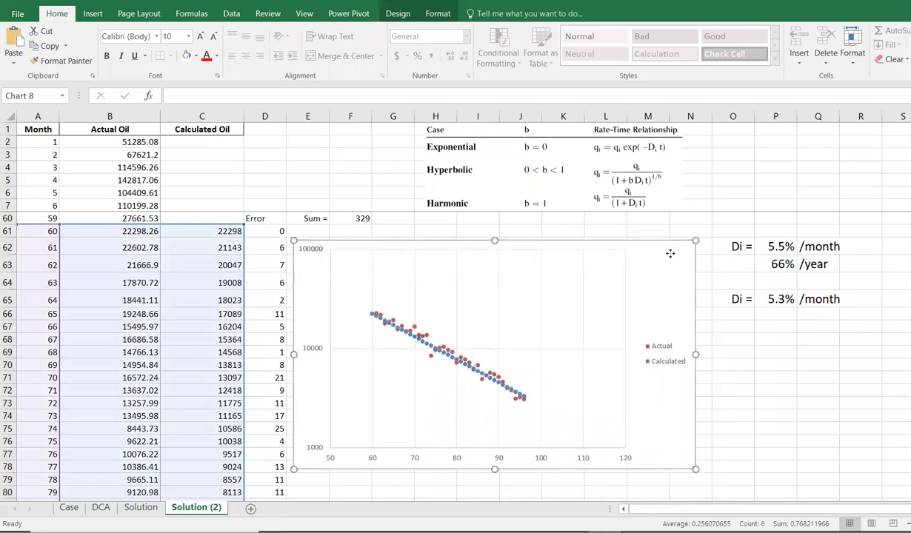
{"action": "left_click_drag", "start_coordinate": [671, 253], "coordinate": [691, 249]}
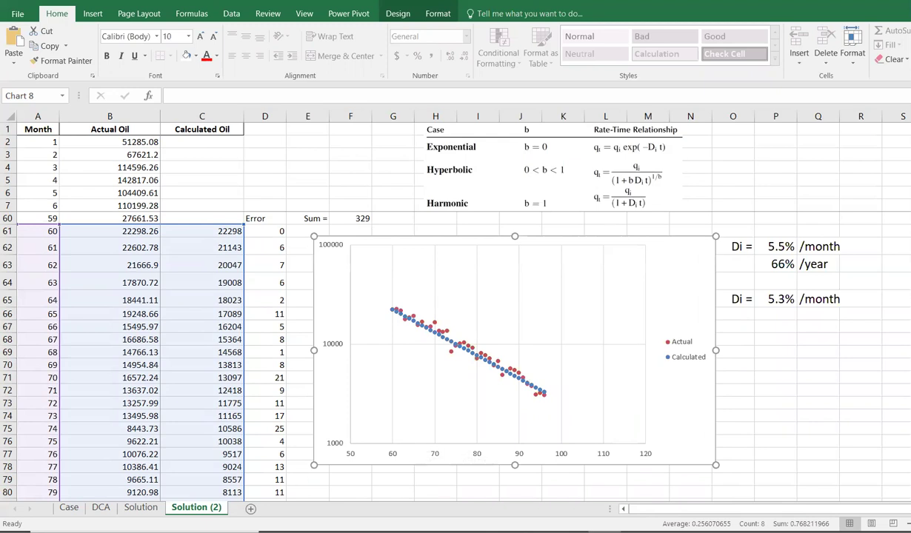
Step: On the Solution sheet, move the rate-time relationship picture down and left, away from the Di values
{"action": "left_click", "coordinate": [69, 508]}
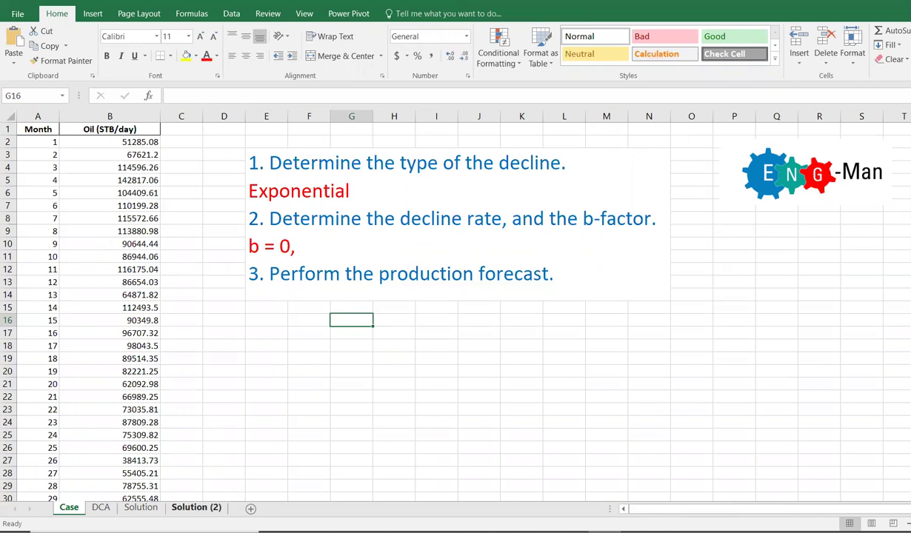
{"action": "left_click", "coordinate": [144, 508]}
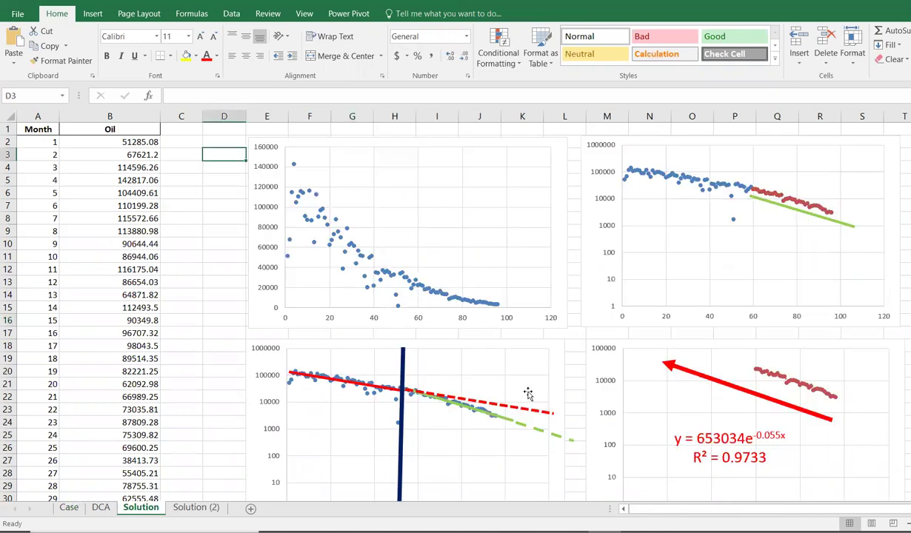
{"action": "scroll", "coordinate": [539, 323], "scroll_direction": "down", "scroll_amount": 2}
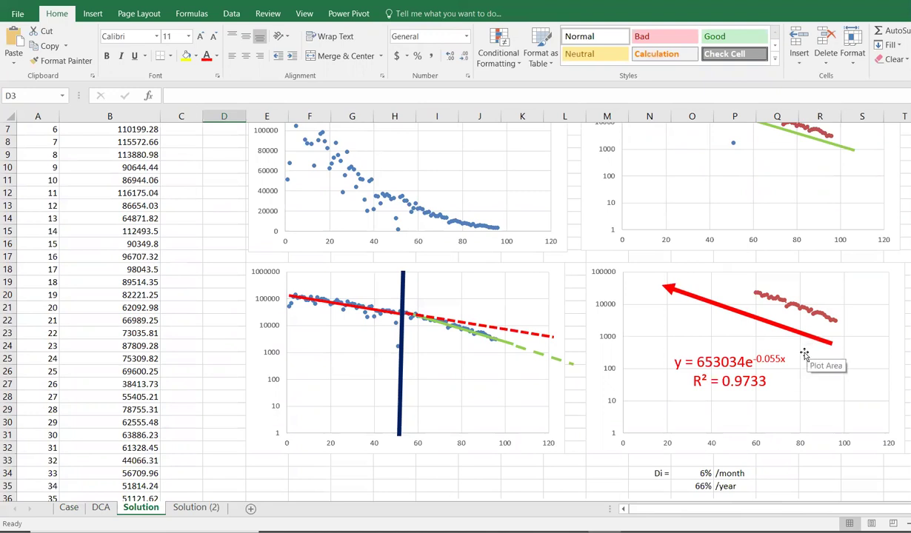
{"action": "scroll", "coordinate": [756, 392], "scroll_direction": "down", "scroll_amount": 2}
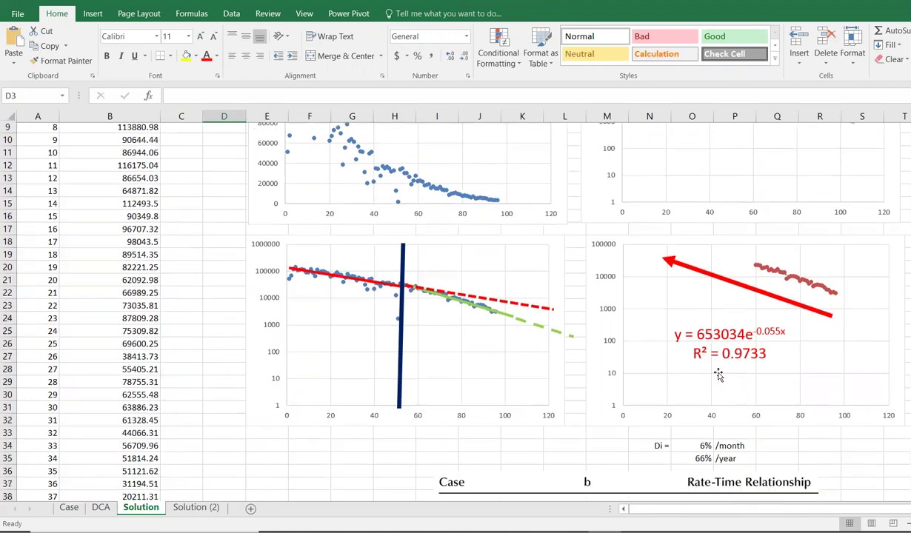
{"action": "left_click", "coordinate": [652, 437]}
{"action": "left_click_drag", "start_coordinate": [652, 437], "coordinate": [611, 459]}
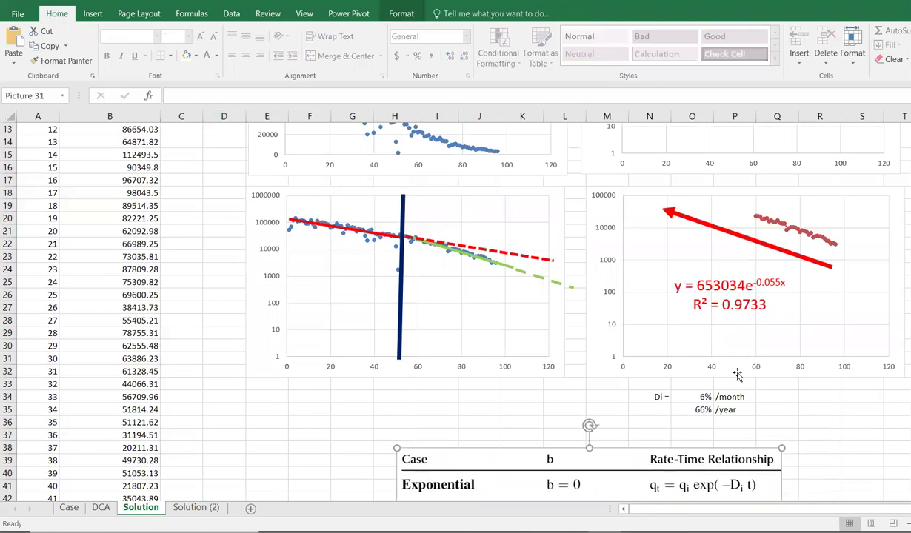
Step: Set the font size of the Di block N34:P36 to 15 and display the monthly Di with one decimal place
{"action": "left_click_drag", "start_coordinate": [686, 397], "coordinate": [740, 414]}
{"action": "left_click_drag", "start_coordinate": [652, 397], "coordinate": [737, 422]}
{"action": "left_click", "coordinate": [180, 36]}
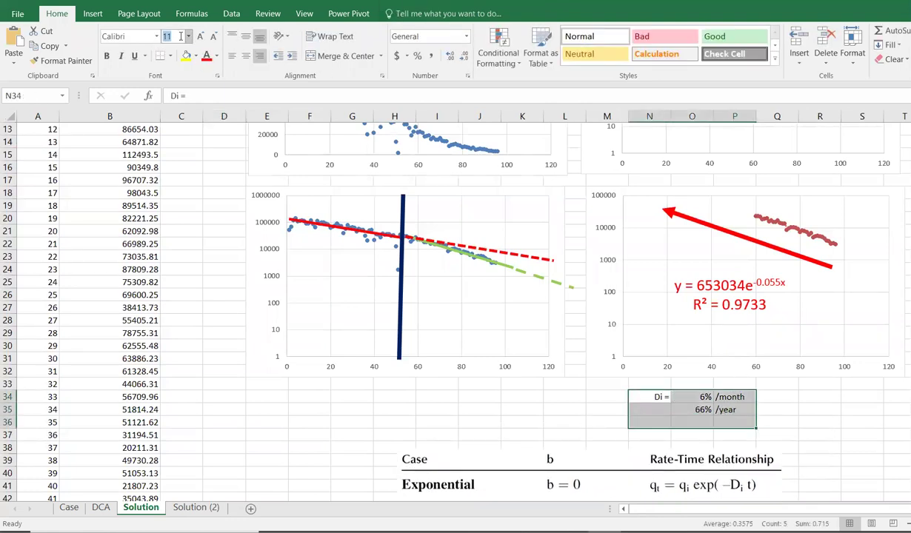
{"action": "key", "text": "Return"}
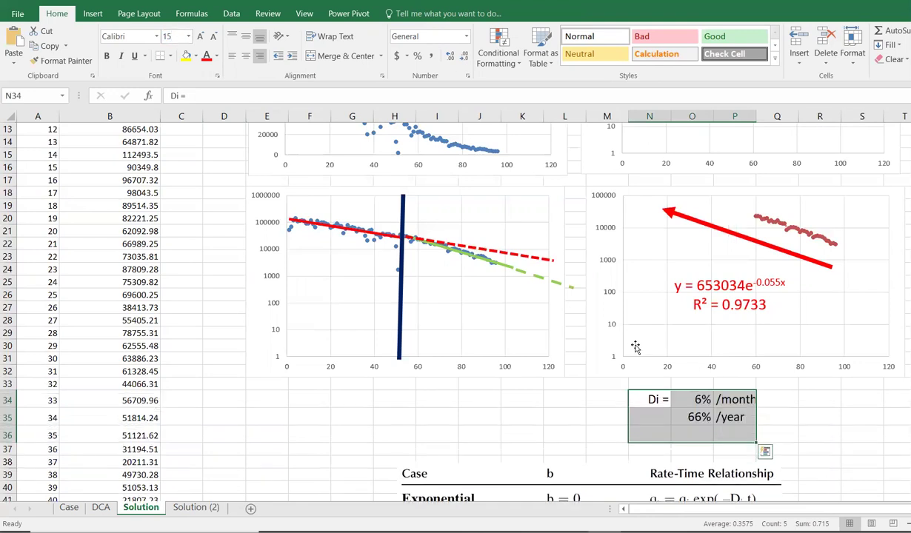
{"action": "left_click", "coordinate": [692, 399]}
{"action": "left_click", "coordinate": [448, 56]}
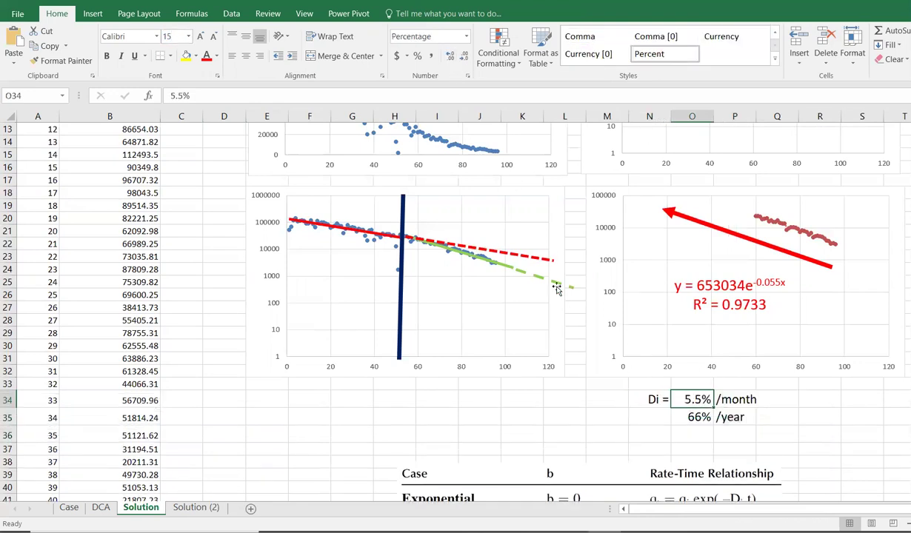
Step: On the Solution (2) sheet, compare the trendline's monthly Di in P62 with the Solver's Di in P65
{"action": "left_click", "coordinate": [196, 507]}
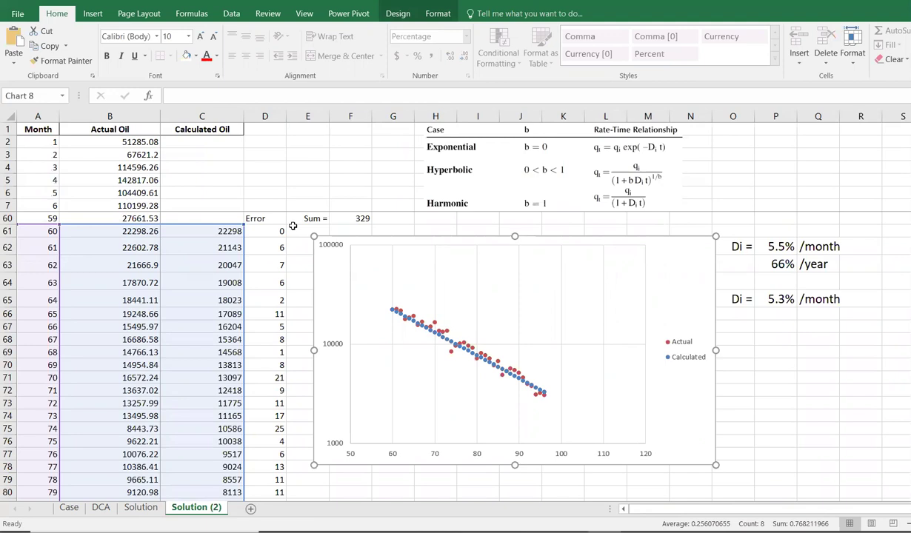
{"action": "left_click_drag", "start_coordinate": [760, 290], "coordinate": [788, 296]}
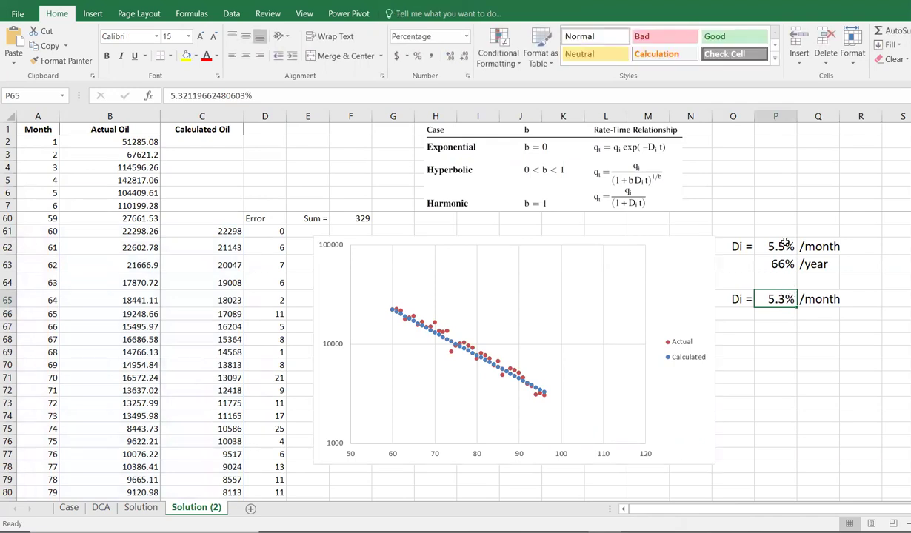
{"action": "key", "text": "Up"}
{"action": "key", "text": "Up"}
{"action": "key", "text": "Up"}
{"action": "key", "text": "Down"}
{"action": "key", "text": "Up"}
{"action": "key", "text": "Down"}
{"action": "key", "text": "Down"}
{"action": "key", "text": "Down"}
{"action": "key", "text": "Up"}
{"action": "key", "text": "Up"}
{"action": "key", "text": "Up"}
{"action": "key", "text": "Down"}
{"action": "key", "text": "Down"}
{"action": "key", "text": "Down"}
{"action": "key", "text": "Down"}
{"action": "key", "text": "Up"}
{"action": "key", "text": "Up"}
{"action": "key", "text": "Up"}
{"action": "key", "text": "Up"}
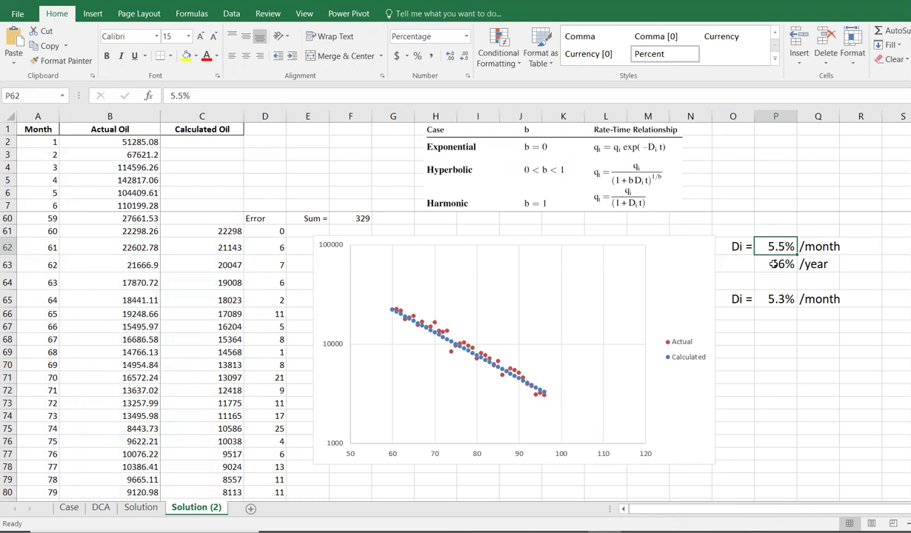
Step: On the Case sheet, complete the answer to question 2 after "b = 0," with "Di = 5.3% - 5.5%"
{"action": "left_click", "coordinate": [778, 299]}
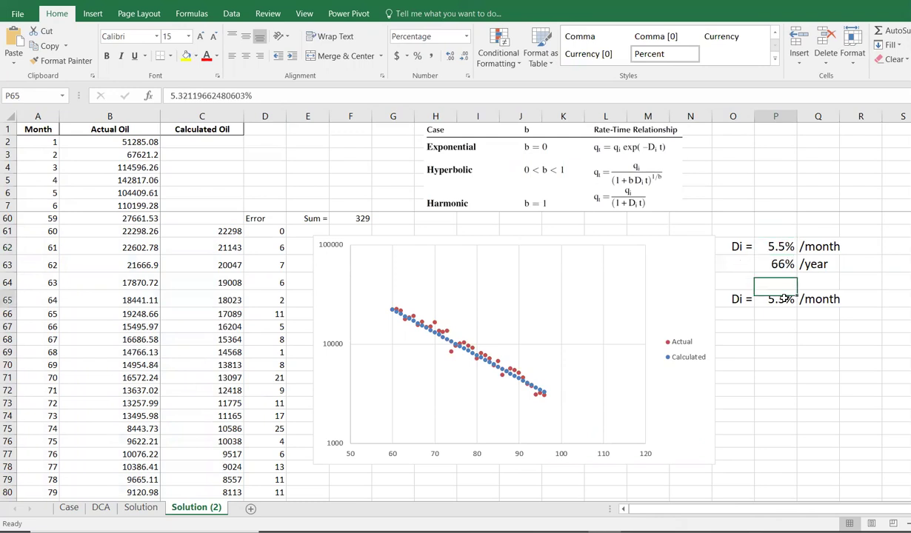
{"action": "left_click", "coordinate": [722, 338]}
{"action": "left_click", "coordinate": [69, 509]}
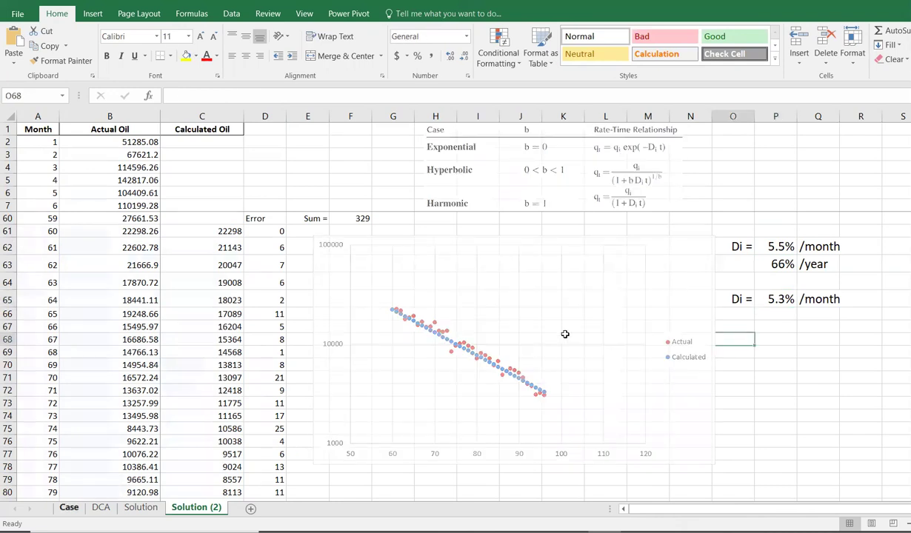
{"action": "double_click", "coordinate": [418, 238]}
{"action": "type", "text": "Di "}
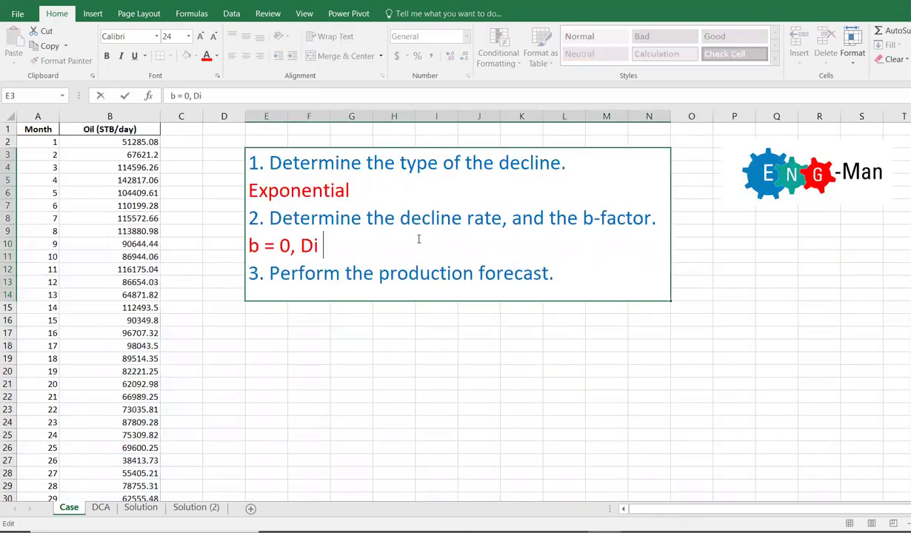
{"action": "type", "text": "= 5.4"}
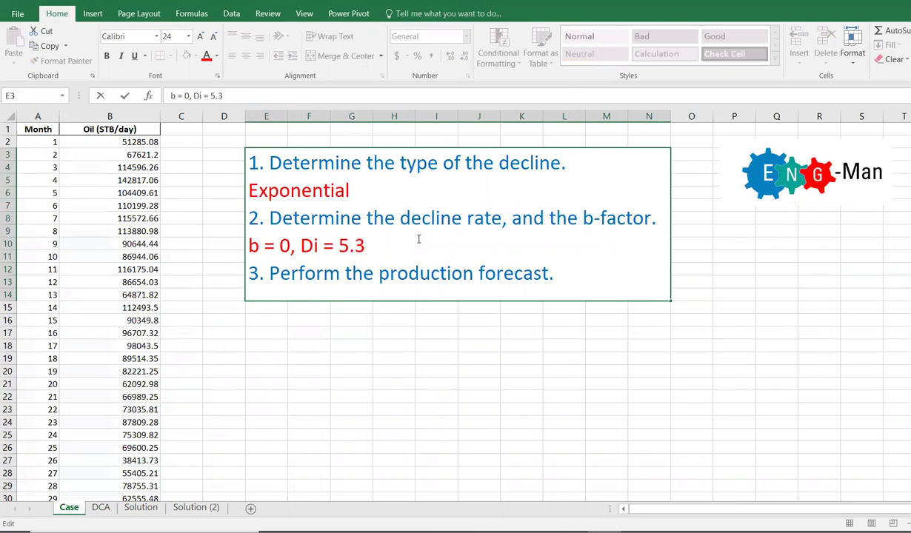
{"action": "type", "text": "% - 5.5%"}
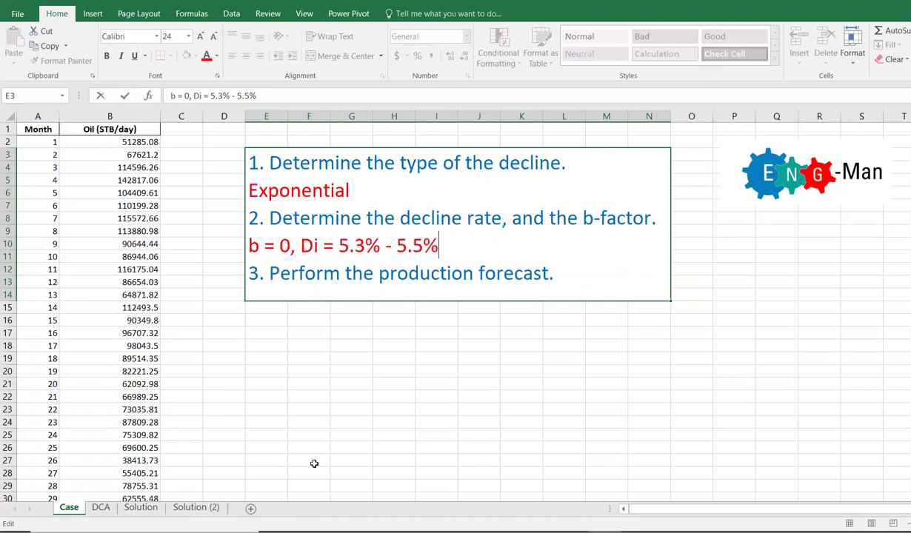
Step: Create a copy of the Solution (2) sheet and place it at the end of the workbook
{"action": "left_click", "coordinate": [208, 506]}
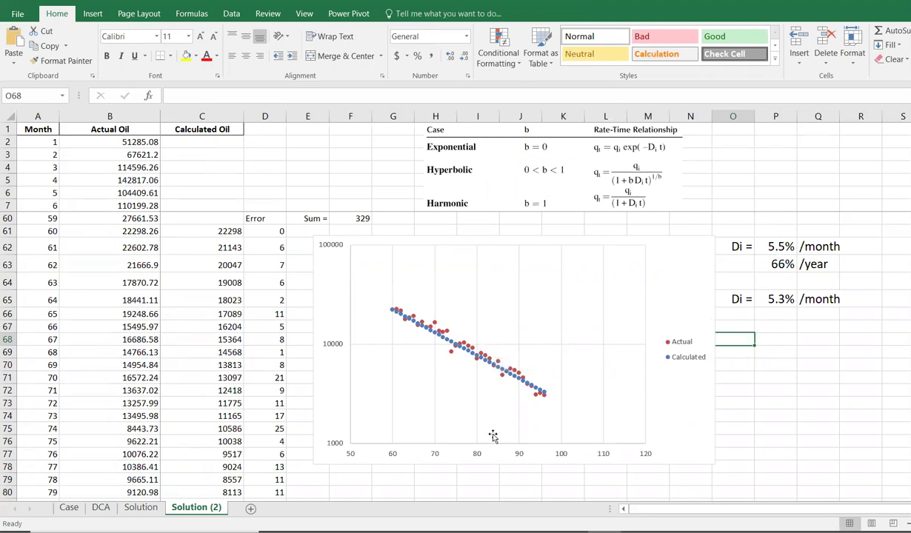
{"action": "scroll", "coordinate": [475, 420], "scroll_direction": "up", "scroll_amount": 4}
{"action": "scroll", "coordinate": [492, 434], "scroll_direction": "down", "scroll_amount": 2}
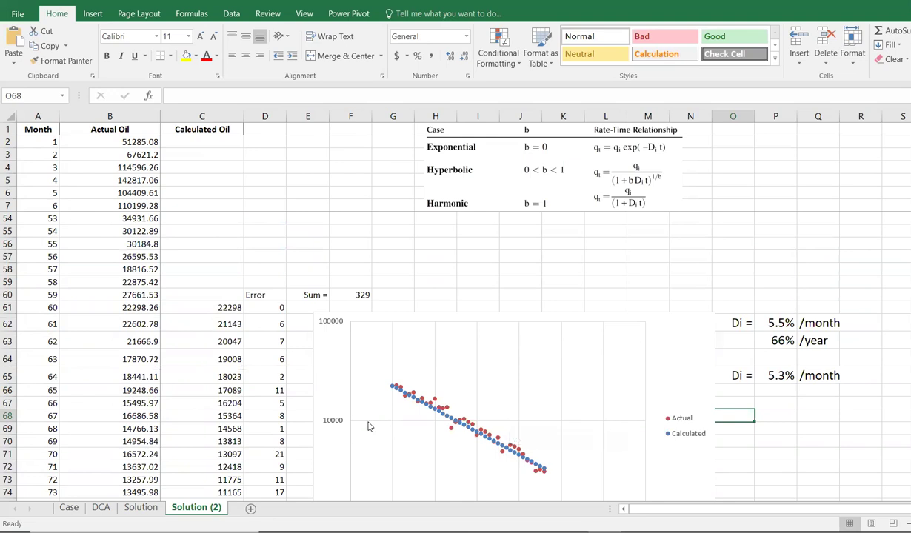
{"action": "left_click", "coordinate": [145, 453]}
{"action": "scroll", "coordinate": [212, 430], "scroll_direction": "down", "scroll_amount": 4}
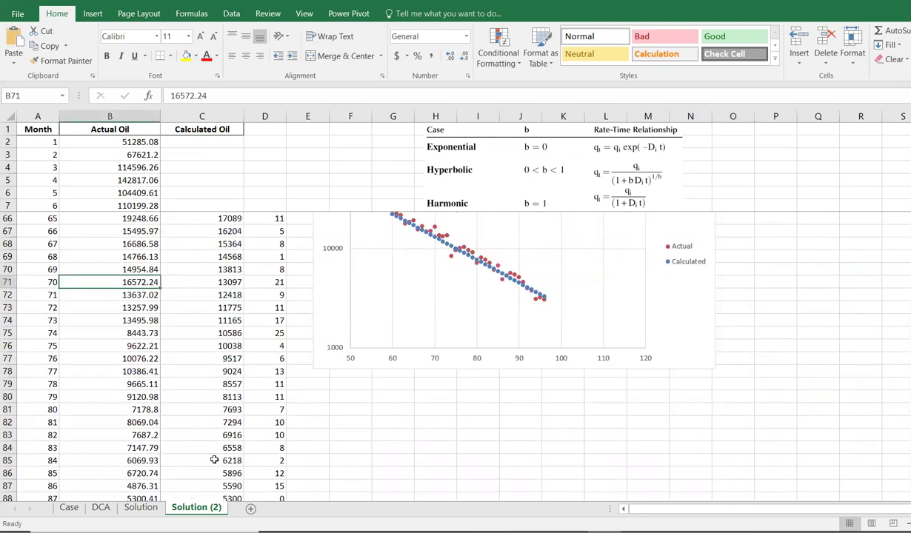
{"action": "right_click", "coordinate": [215, 508]}
{"action": "left_click", "coordinate": [269, 386]}
{"action": "left_click", "coordinate": [177, 449]}
{"action": "left_click", "coordinate": [213, 412]}
{"action": "left_click", "coordinate": [285, 469]}
Step: Rename the copied sheet as Forecast
{"action": "double_click", "coordinate": [252, 509]}
{"action": "type", "text": "For"}
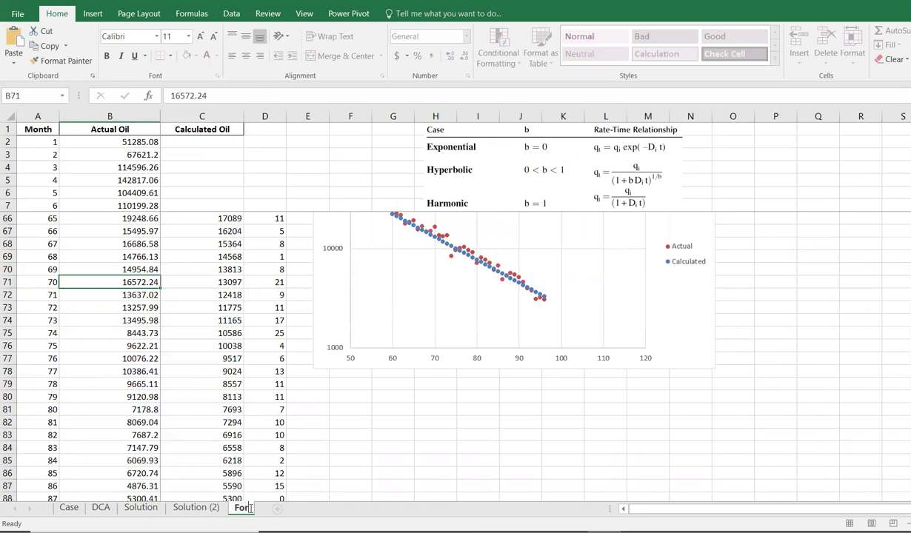
{"action": "type", "text": "ecast"}
{"action": "key", "text": "Return"}
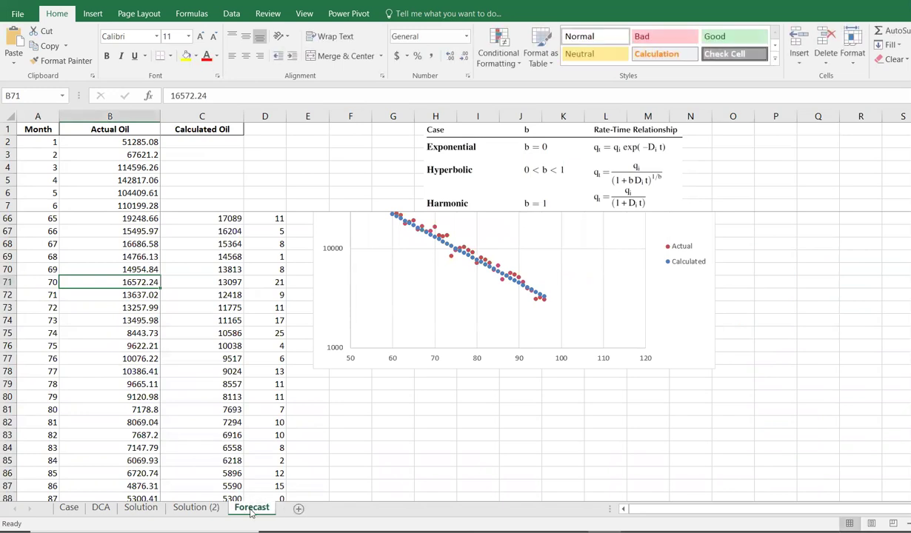
Step: Examine the Calculated Oil formula in C90 and the initial rate, Di and start month cells it references
{"action": "scroll", "coordinate": [393, 333], "scroll_direction": "down", "scroll_amount": 7}
{"action": "left_click", "coordinate": [393, 333]}
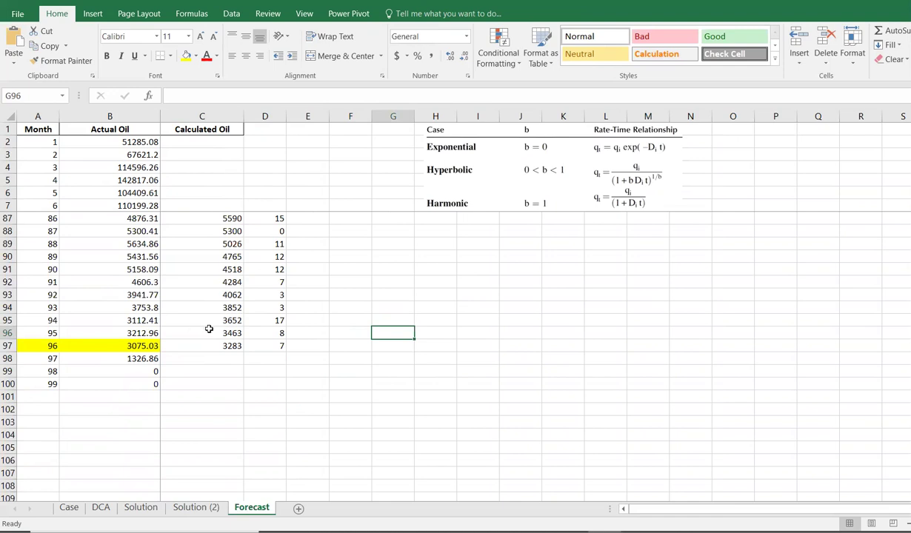
{"action": "left_click", "coordinate": [209, 333]}
{"action": "mouse_move", "coordinate": [209, 332]}
{"action": "left_mouse_down"}
{"action": "mouse_move", "coordinate": [204, 301]}
{"action": "mouse_move", "coordinate": [207, 333]}
{"action": "left_mouse_up"}
{"action": "left_click_drag", "start_coordinate": [234, 257], "coordinate": [222, 307]}
{"action": "left_click", "coordinate": [348, 240]}
{"action": "left_click", "coordinate": [216, 257]}
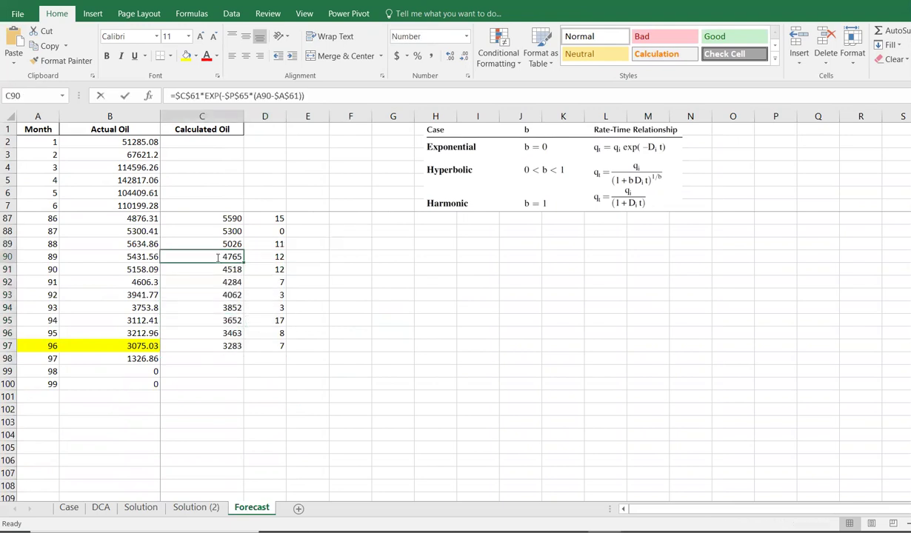
{"action": "double_click", "coordinate": [216, 257]}
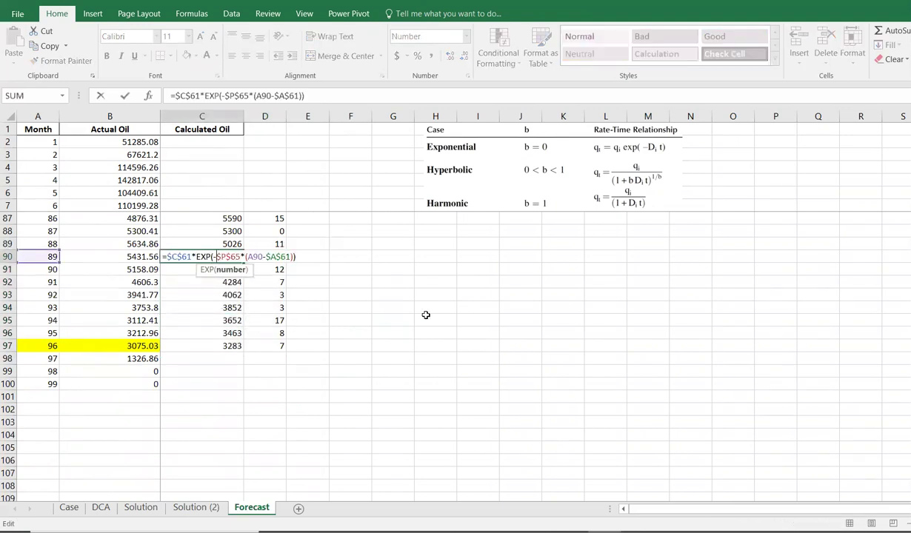
{"action": "scroll", "coordinate": [673, 308], "scroll_direction": "up", "scroll_amount": 10}
{"action": "scroll", "coordinate": [781, 348], "scroll_direction": "up", "scroll_amount": 1}
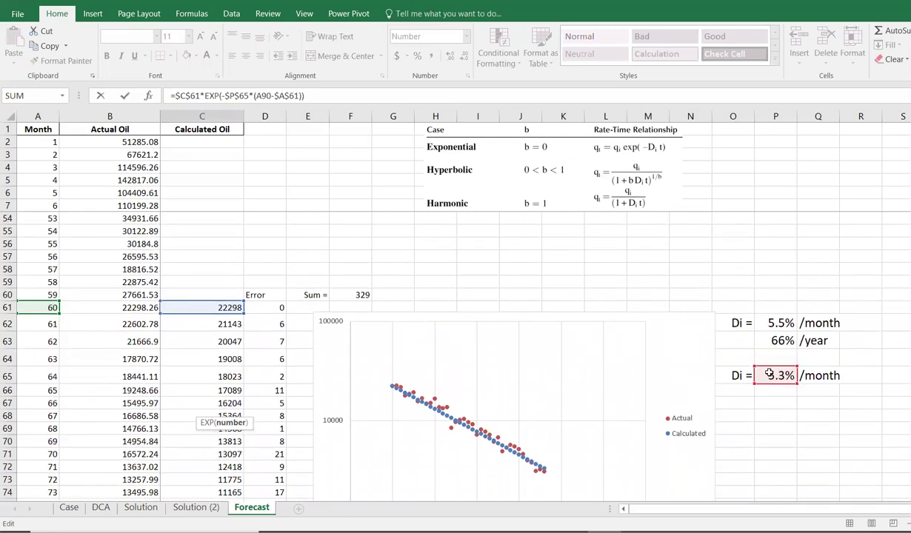
{"action": "key", "text": "Return"}
Step: Review the chart of actual and calculated oil together with the last months of the production data
{"action": "scroll", "coordinate": [450, 368], "scroll_direction": "down", "scroll_amount": 2}
{"action": "scroll", "coordinate": [459, 315], "scroll_direction": "up", "scroll_amount": 2}
{"action": "left_click", "coordinate": [446, 313]}
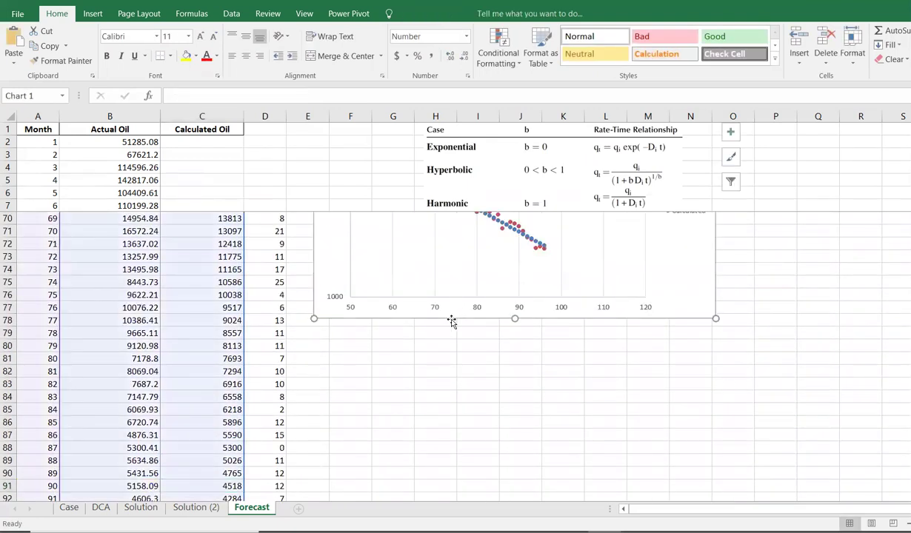
{"action": "scroll", "coordinate": [483, 434], "scroll_direction": "up", "scroll_amount": 10}
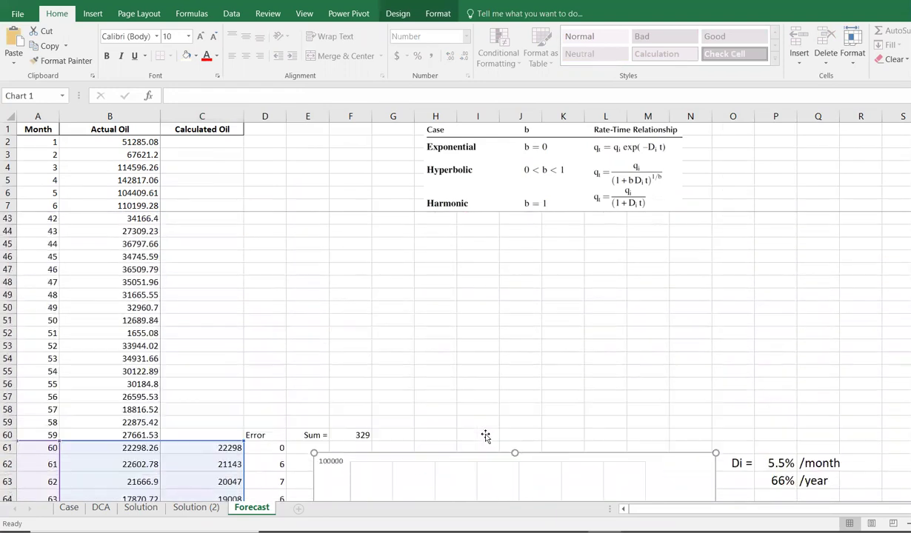
{"action": "scroll", "coordinate": [518, 393], "scroll_direction": "down", "scroll_amount": 5}
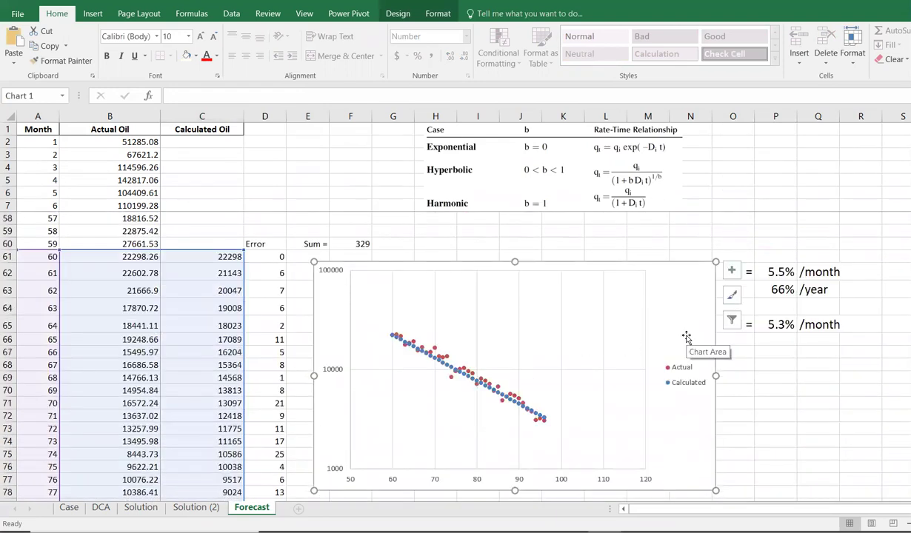
{"action": "scroll", "coordinate": [377, 379], "scroll_direction": "down", "scroll_amount": 13}
{"action": "scroll", "coordinate": [377, 370], "scroll_direction": "up", "scroll_amount": 3}
{"action": "left_click", "coordinate": [378, 337]}
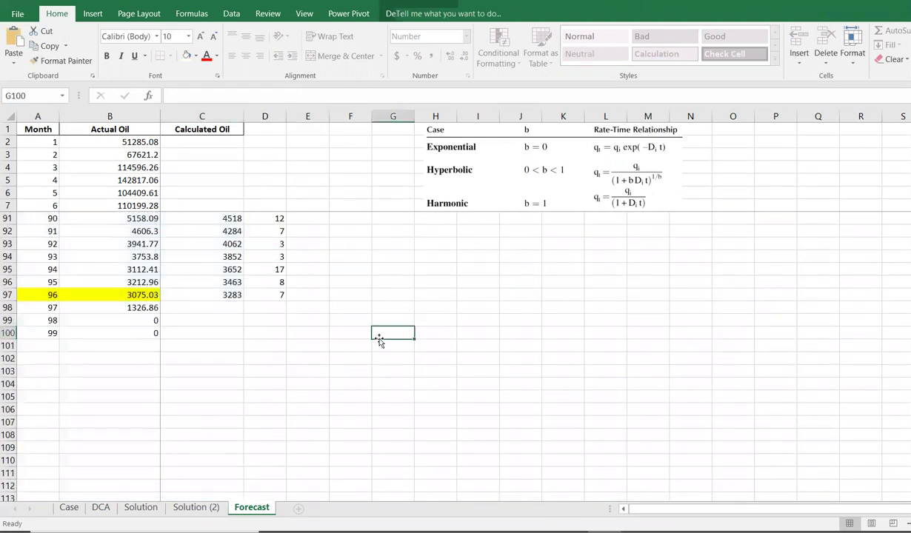
Step: Extend the Month series in column A down to month 120 in row 121
{"action": "left_click", "coordinate": [46, 306]}
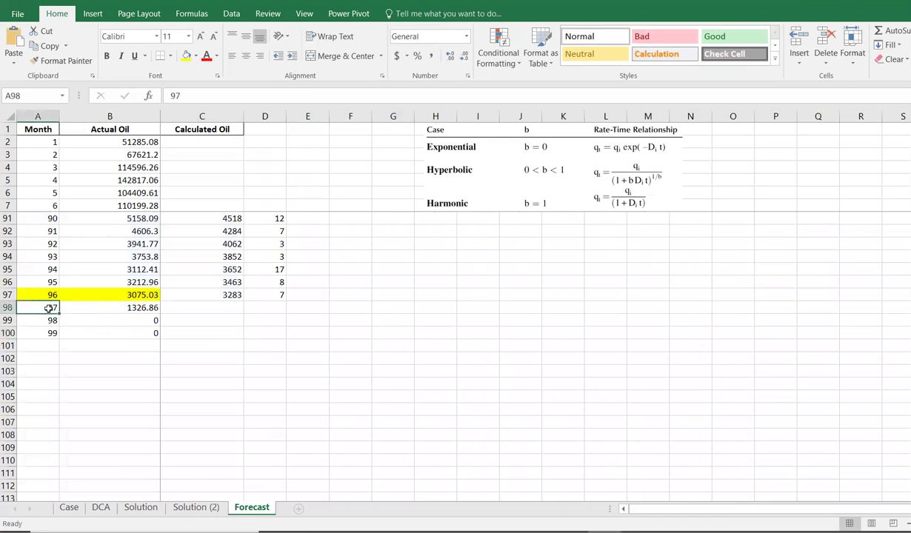
{"action": "left_click_drag", "start_coordinate": [59, 314], "coordinate": [111, 458]}
{"action": "scroll", "coordinate": [52, 326], "scroll_direction": "down", "scroll_amount": 1}
{"action": "scroll", "coordinate": [111, 458], "scroll_direction": "down", "scroll_amount": 2}
{"action": "left_click_drag", "start_coordinate": [59, 417], "coordinate": [66, 424]}
Step: Fill the Calculated Oil formula from C97 down to C121
{"action": "scroll", "coordinate": [223, 378], "scroll_direction": "up", "scroll_amount": 4}
{"action": "left_click", "coordinate": [236, 269]}
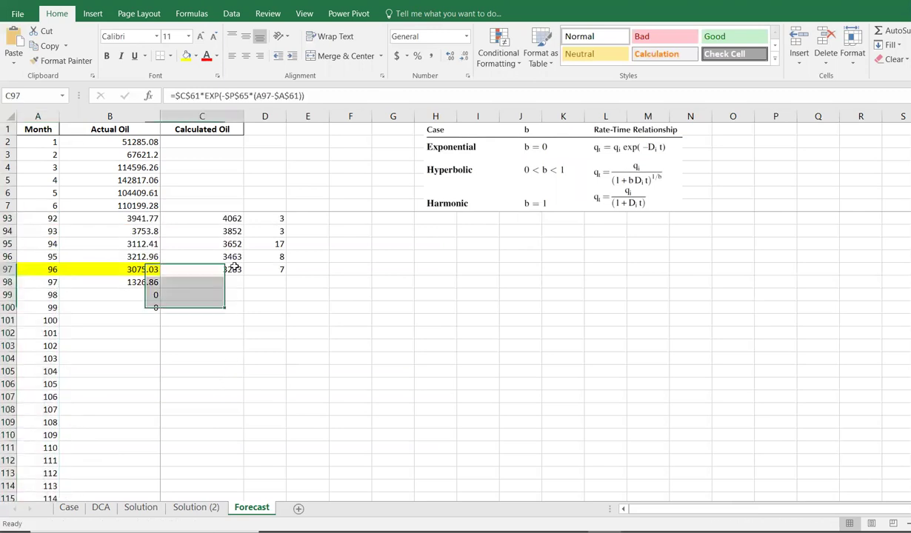
{"action": "left_click_drag", "start_coordinate": [243, 275], "coordinate": [200, 478]}
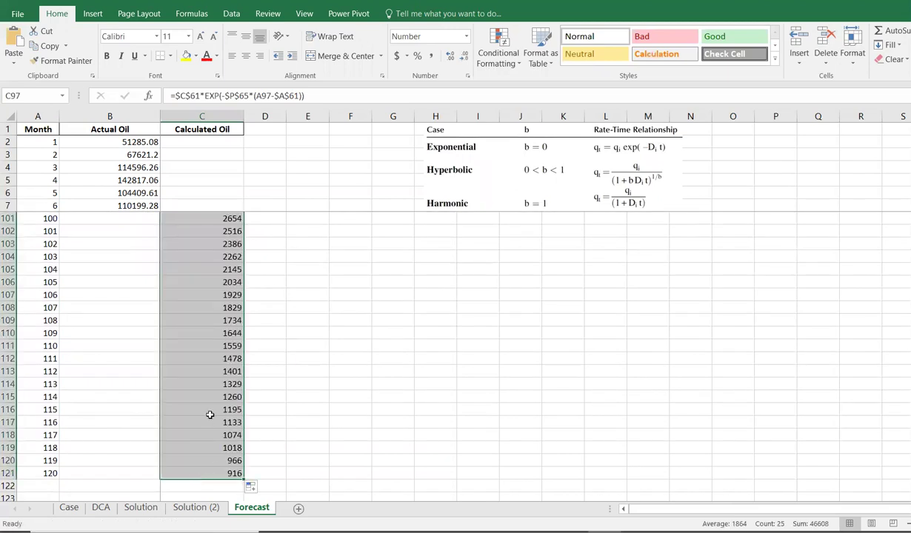
Step: Place a copy of the oil rate chart beside the forecast rows and delete its Calculated series
{"action": "scroll", "coordinate": [441, 417], "scroll_direction": "up", "scroll_amount": 16}
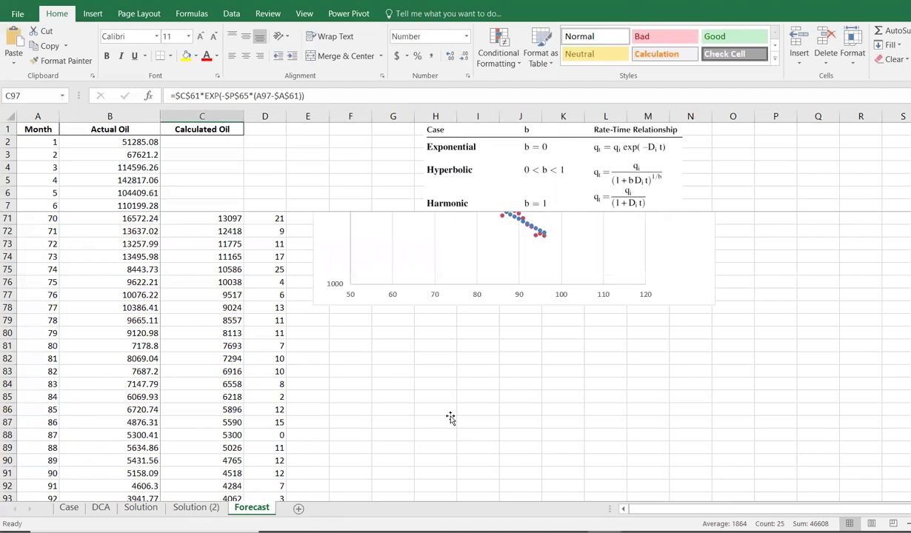
{"action": "left_click", "coordinate": [504, 314]}
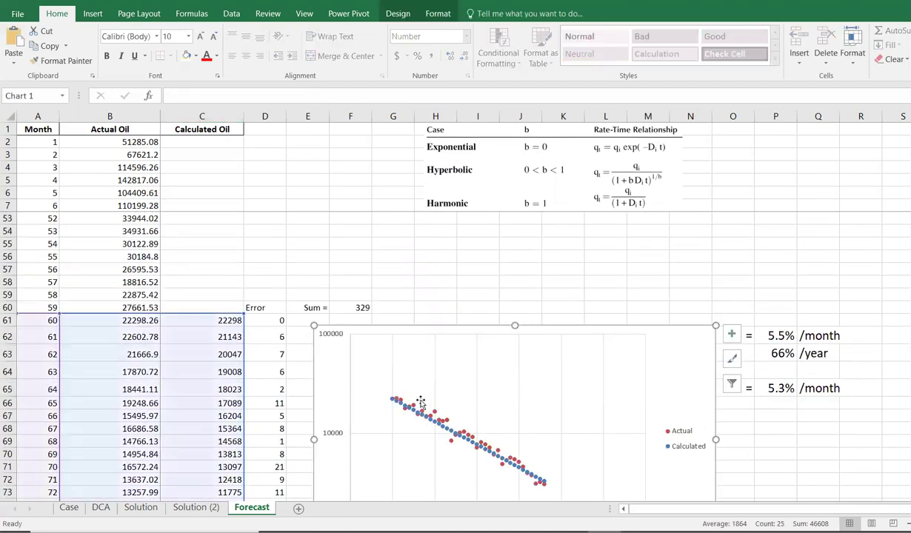
{"action": "scroll", "coordinate": [371, 423], "scroll_direction": "down", "scroll_amount": 6}
{"action": "scroll", "coordinate": [371, 423], "scroll_direction": "down", "scroll_amount": 6}
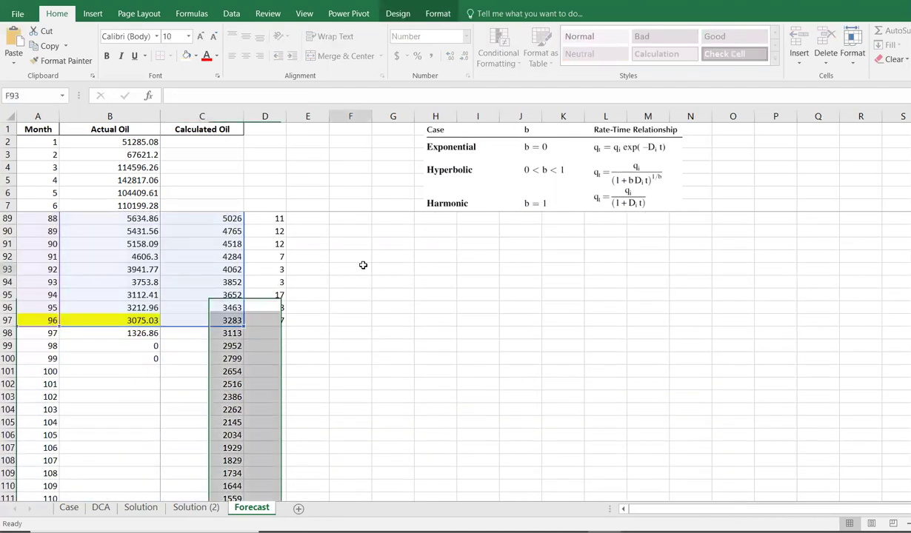
{"action": "left_click", "coordinate": [362, 265]}
{"action": "scroll", "coordinate": [375, 269], "scroll_direction": "down", "scroll_amount": 2}
{"action": "key", "text": "ctrl+v"}
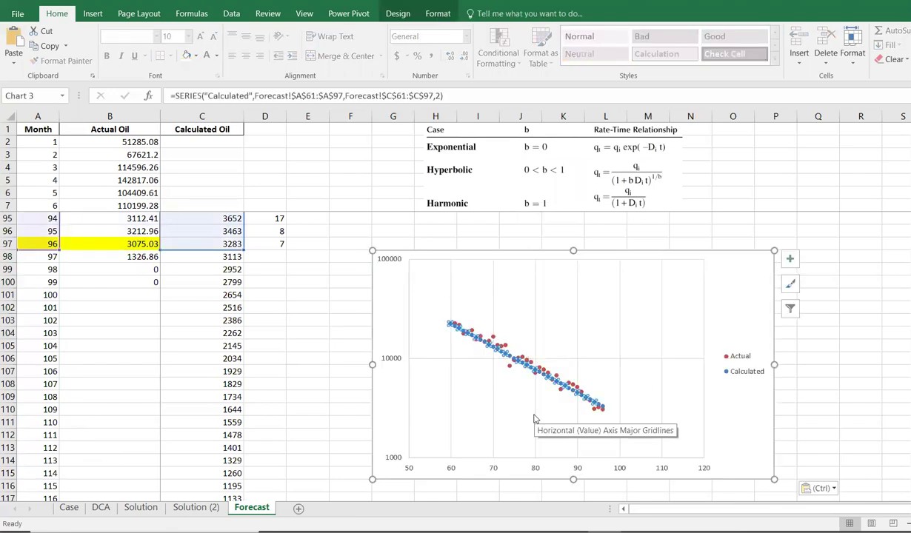
{"action": "key", "text": "Delete"}
{"action": "left_click_drag", "start_coordinate": [444, 247], "coordinate": [409, 241]}
Step: Add a new data series named Forecast to the copied chart
{"action": "right_click", "coordinate": [520, 285]}
{"action": "left_click", "coordinate": [583, 359]}
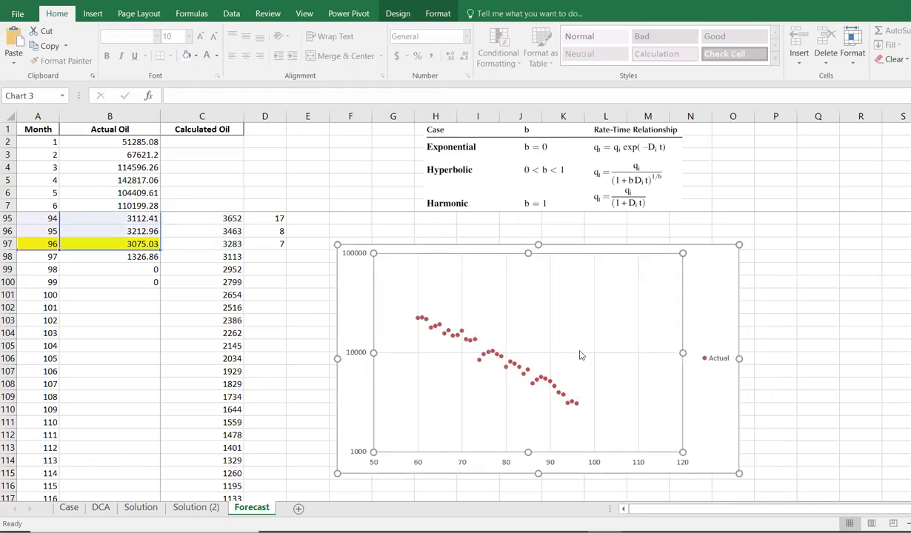
{"action": "left_click", "coordinate": [395, 317]}
{"action": "scroll", "coordinate": [371, 366], "scroll_direction": "down", "scroll_amount": 13}
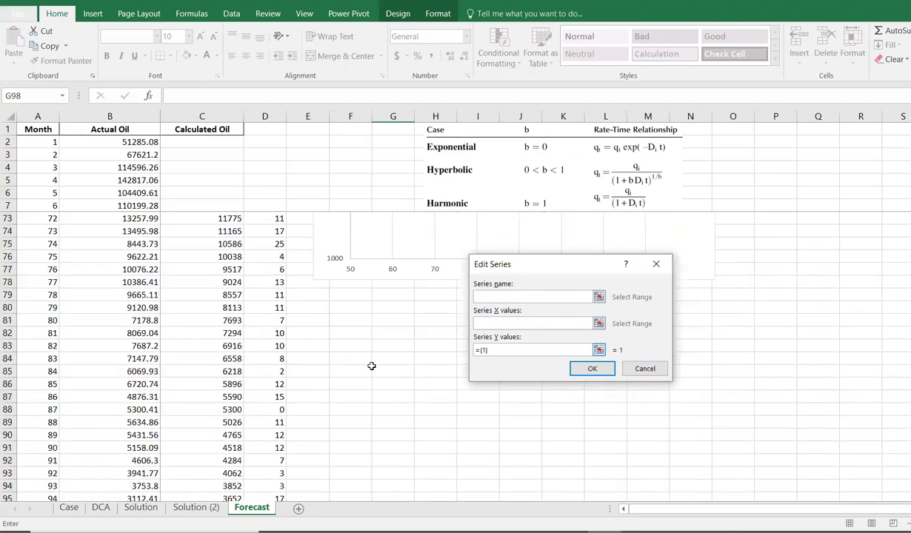
{"action": "type", "text": "Forecasy"}
{"action": "key", "text": "Tab"}
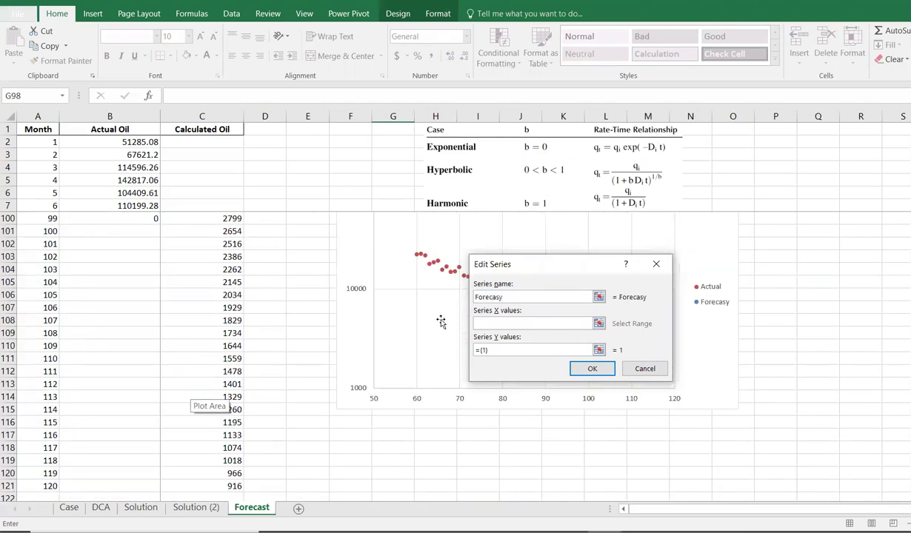
{"action": "left_click", "coordinate": [534, 295]}
{"action": "type", "text": "t"}
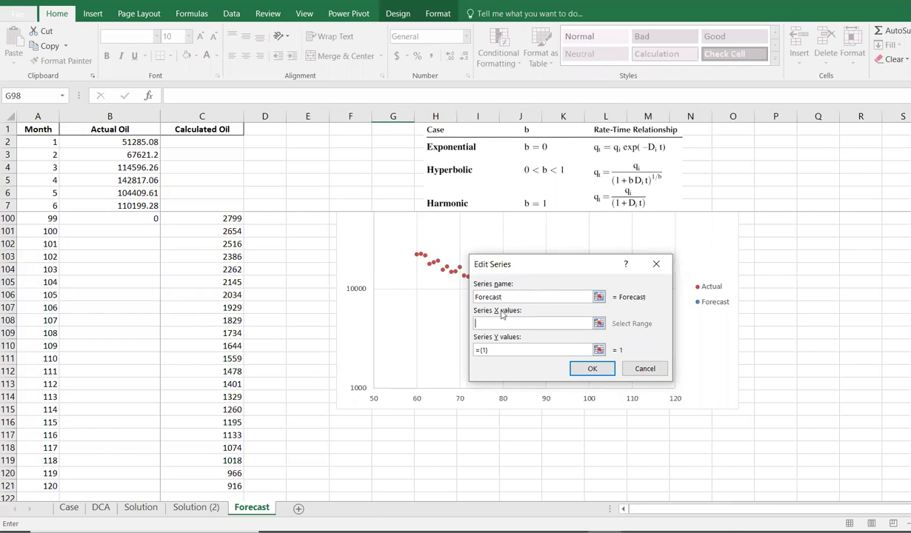
Step: Set the Forecast series X values to A98:A121 and Y values to C98:C121, and apply the chart data changes
{"action": "scroll", "coordinate": [148, 289], "scroll_direction": "up", "scroll_amount": 1}
{"action": "left_click_drag", "start_coordinate": [44, 231], "coordinate": [43, 465]}
{"action": "left_click_drag", "start_coordinate": [487, 354], "coordinate": [475, 351]}
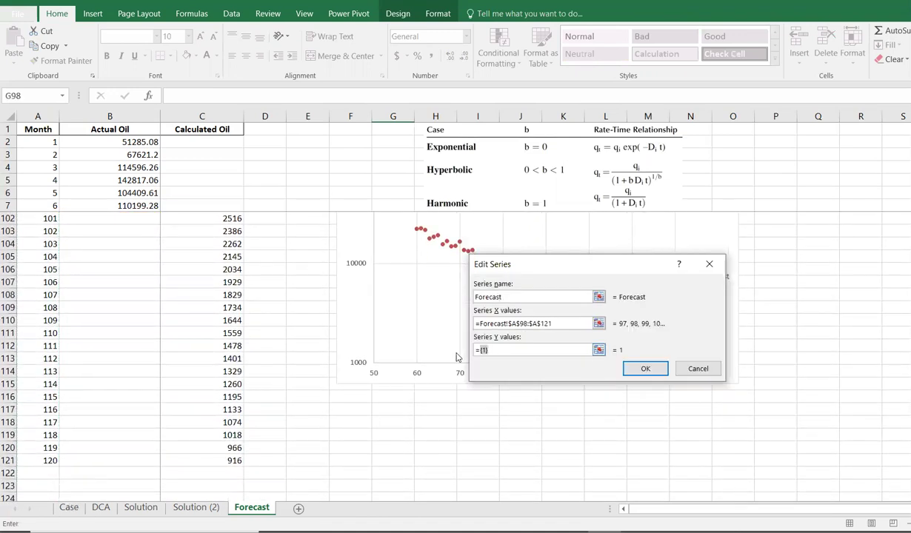
{"action": "key", "text": "BackSpace"}
{"action": "scroll", "coordinate": [267, 291], "scroll_direction": "up", "scroll_amount": 2}
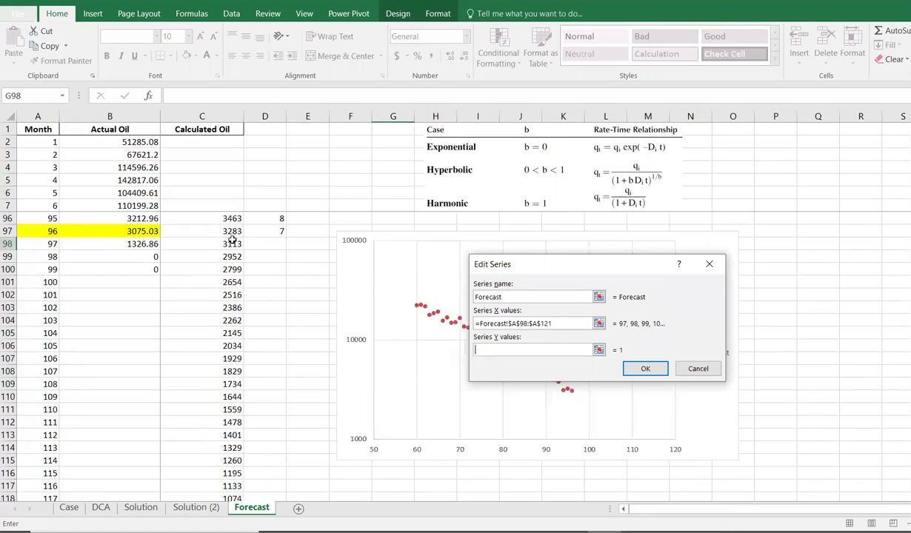
{"action": "left_click_drag", "start_coordinate": [233, 244], "coordinate": [223, 471]}
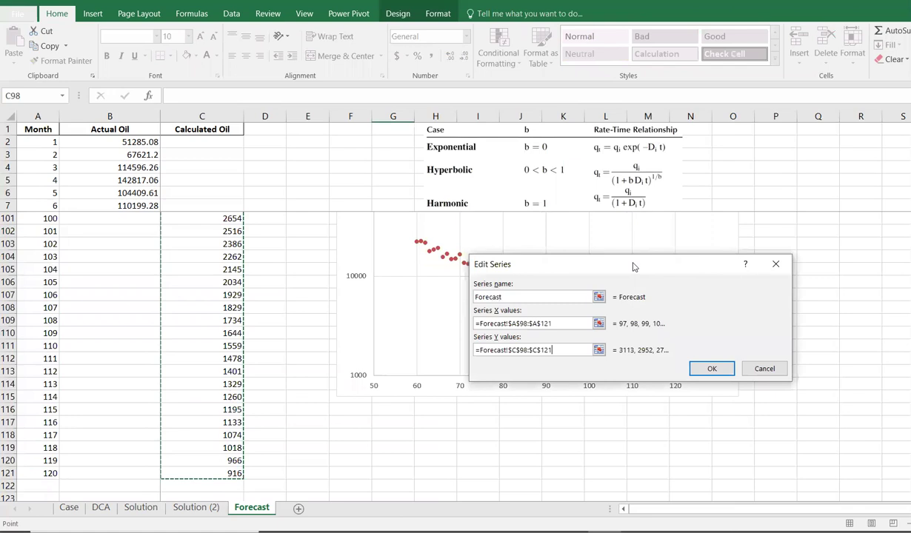
{"action": "left_click_drag", "start_coordinate": [634, 267], "coordinate": [683, 260]}
{"action": "left_click", "coordinate": [761, 361]}
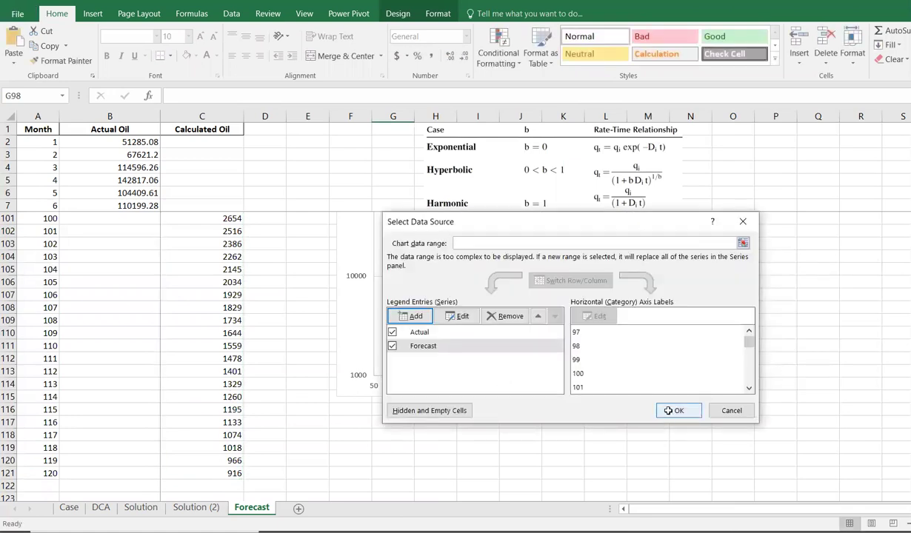
{"action": "left_click", "coordinate": [669, 410]}
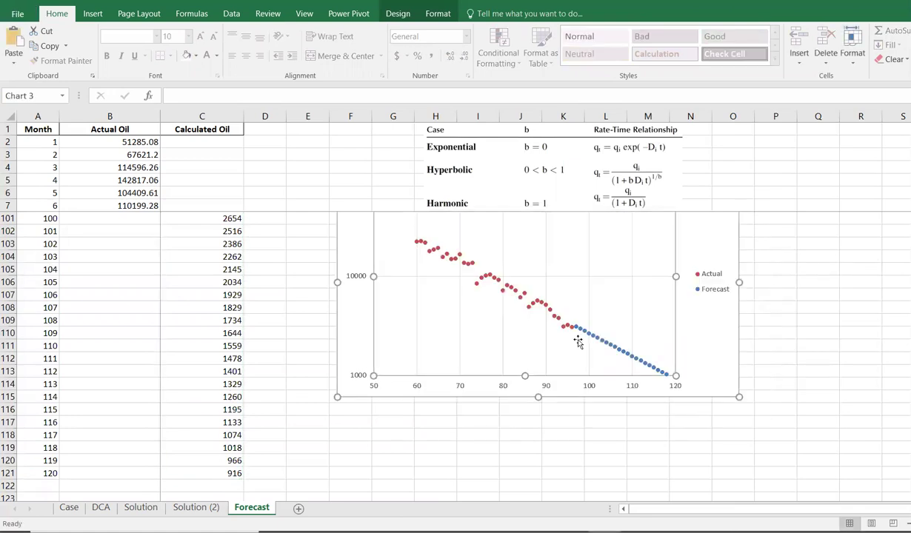
Step: Set the forecast chart's vertical axis minimum to 1
{"action": "right_click", "coordinate": [363, 380]}
{"action": "left_click", "coordinate": [393, 496]}
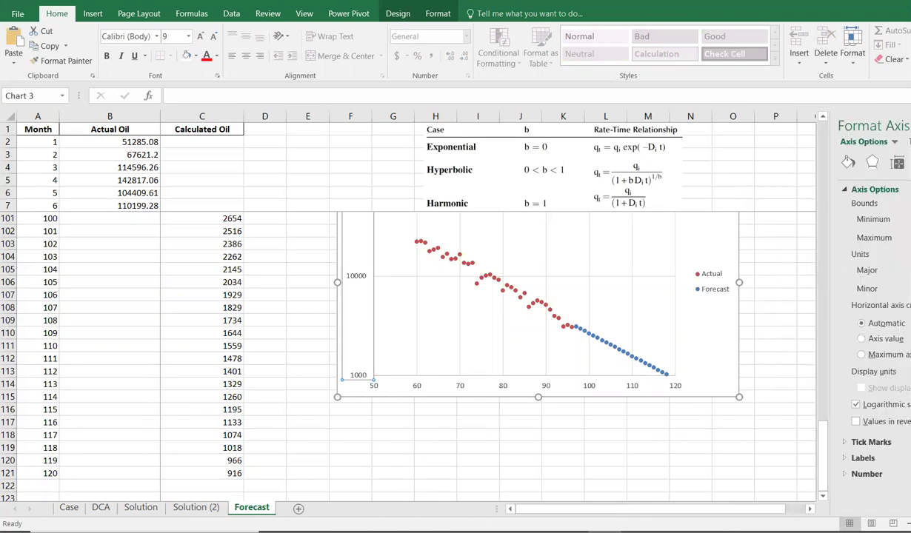
{"action": "key", "text": "Return"}
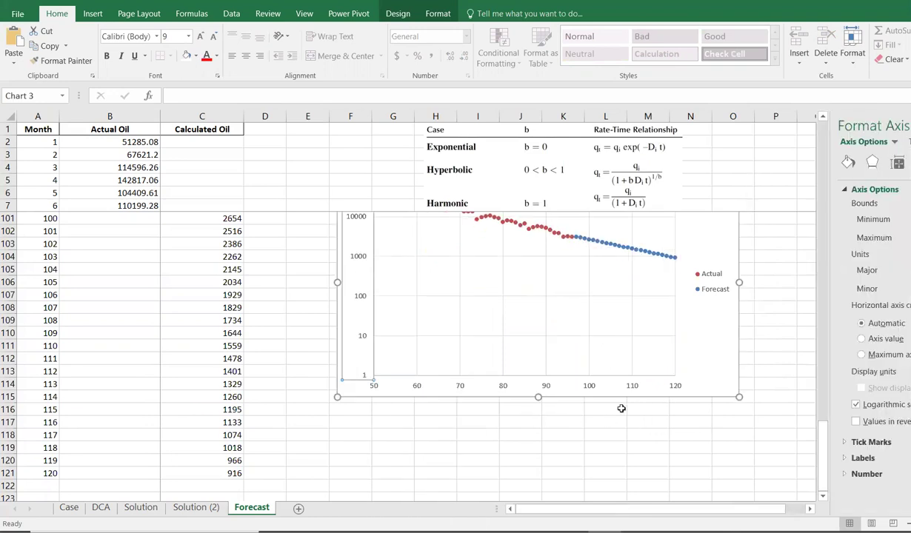
Step: Set the forecast chart's horizontal axis maximum to 150 and close the axis formatting options
{"action": "left_click", "coordinate": [646, 378]}
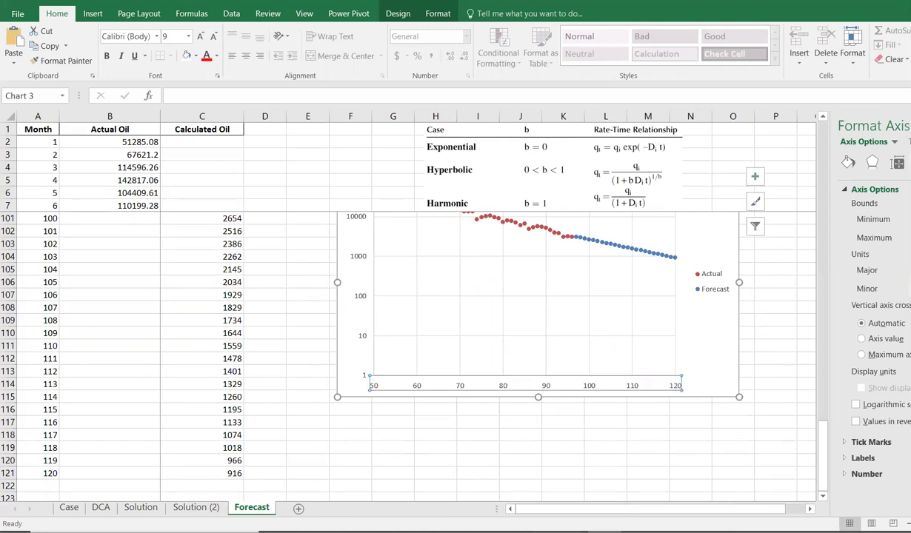
{"action": "key", "text": "Return"}
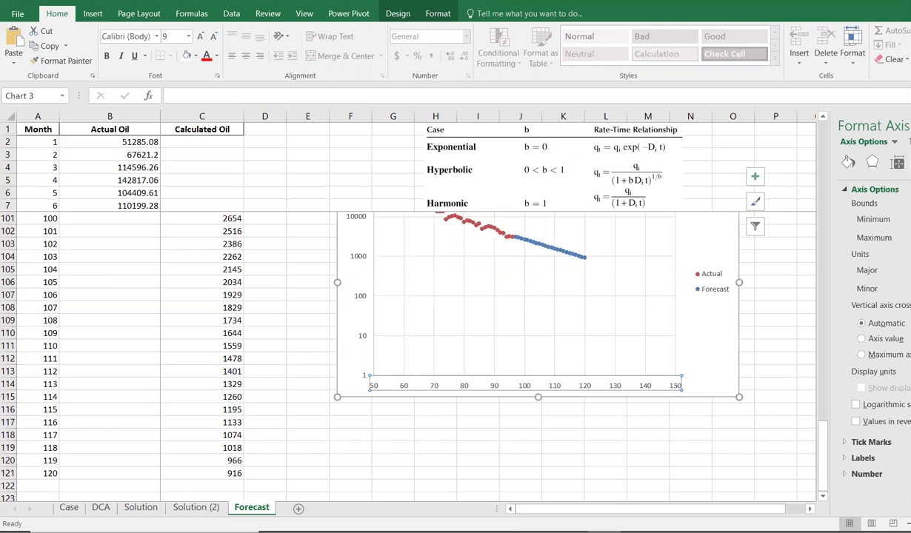
{"action": "left_click", "coordinate": [907, 126]}
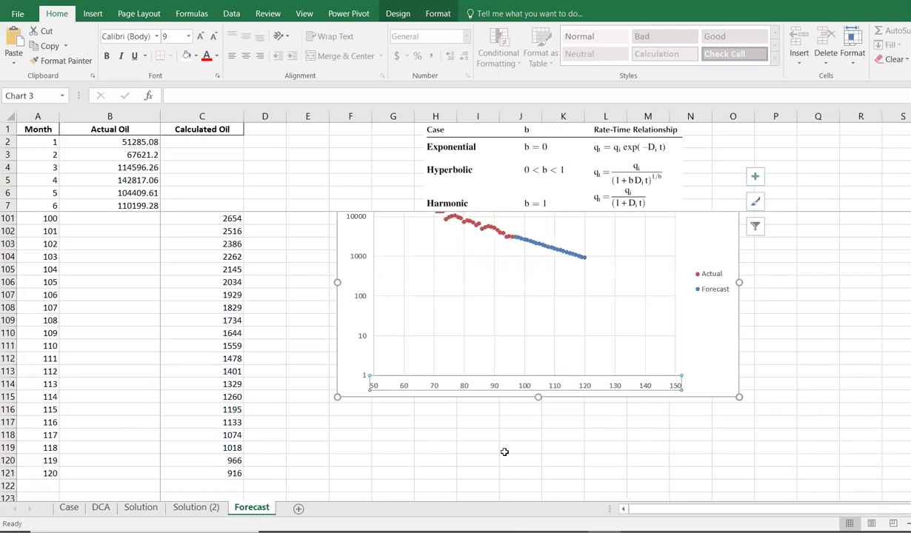
{"action": "scroll", "coordinate": [505, 452], "scroll_direction": "up", "scroll_amount": 3}
{"action": "scroll", "coordinate": [516, 372], "scroll_direction": "down", "scroll_amount": 2}
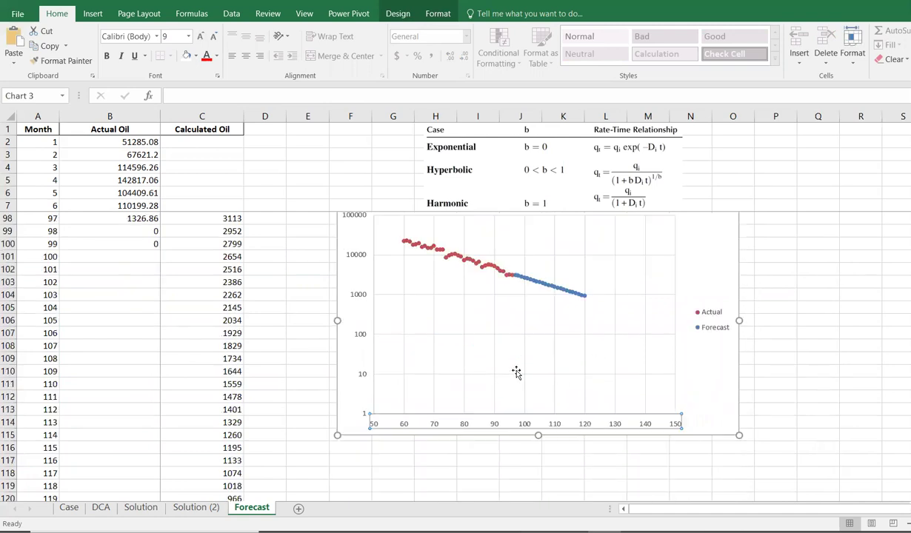
Step: Set the forecast chart's horizontal axis minimum to 0
{"action": "right_click", "coordinate": [464, 425]}
{"action": "key", "text": "Escape"}
{"action": "right_click", "coordinate": [464, 426]}
{"action": "left_click", "coordinate": [493, 413]}
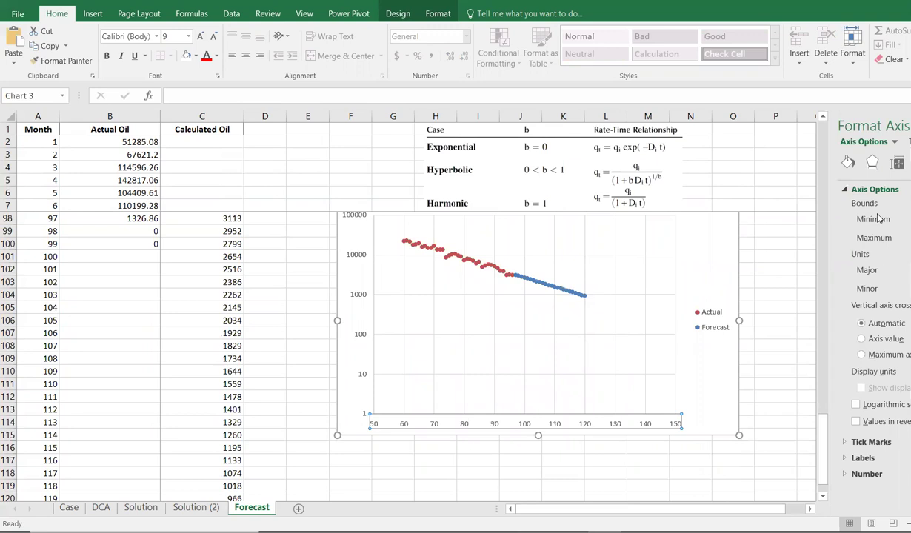
{"action": "key", "text": "Return"}
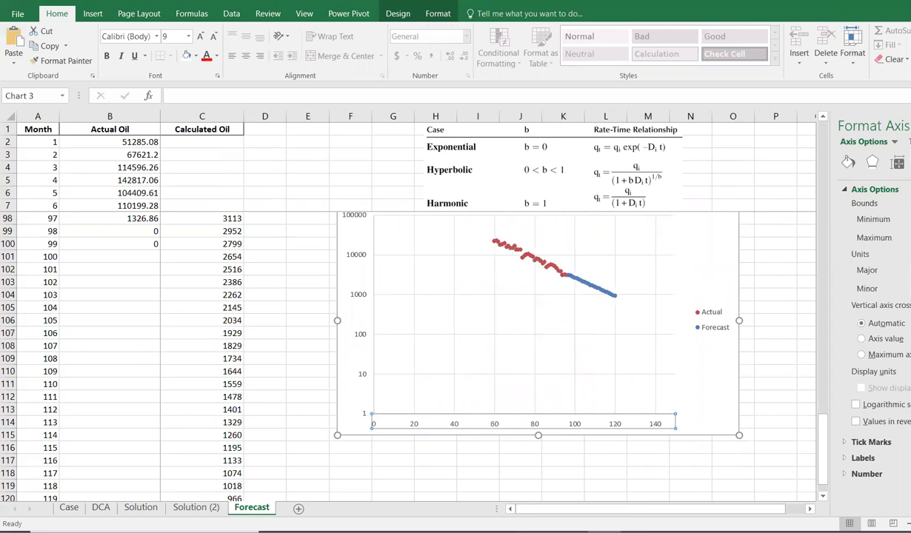
{"action": "left_click", "coordinate": [535, 361]}
{"action": "scroll", "coordinate": [778, 316], "scroll_direction": "up", "scroll_amount": 1}
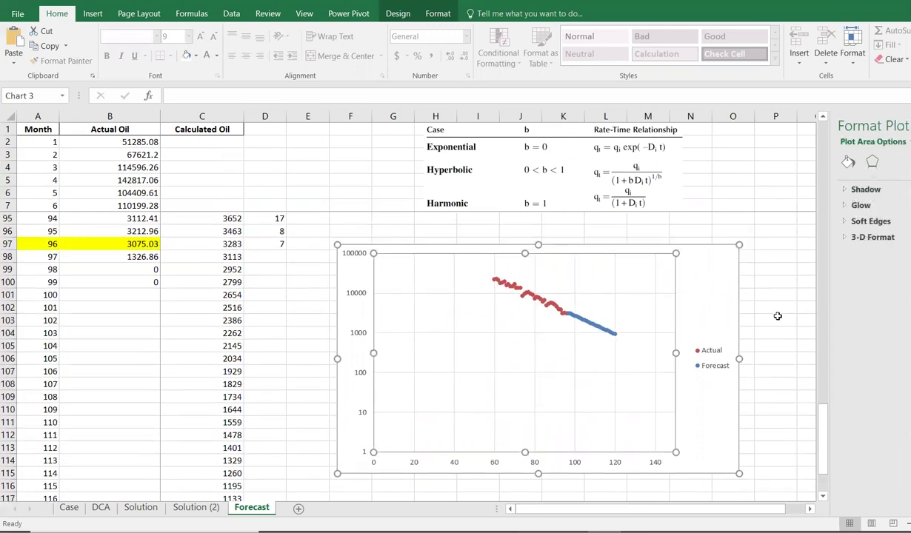
Step: Add a new data series named Actual 1 to the forecast chart
{"action": "right_click", "coordinate": [523, 358]}
{"action": "left_click", "coordinate": [557, 434]}
{"action": "left_click", "coordinate": [415, 318]}
{"action": "type", "text": "Actual 1"}
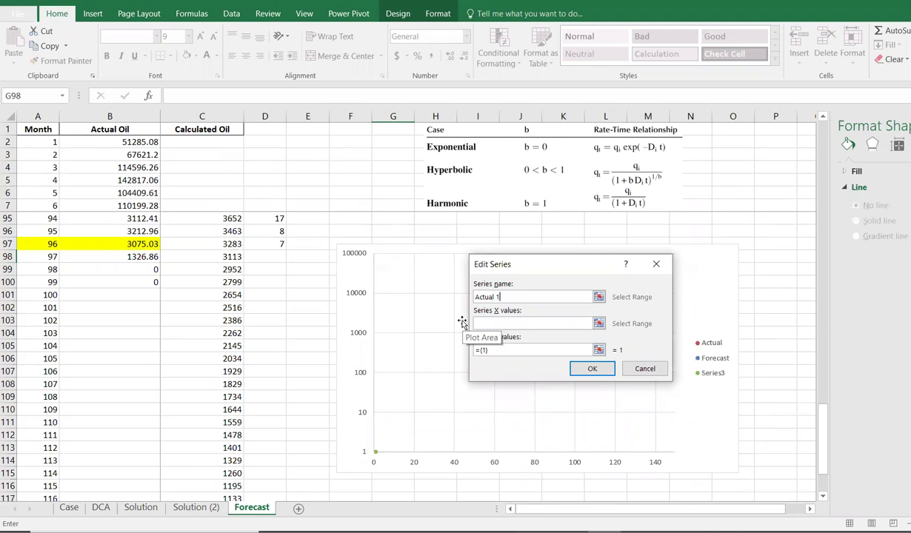
Step: Set the Actual 1 series X values to the months from A2 down and Y values to the Actual Oil rates from B2 down, and apply
{"action": "scroll", "coordinate": [461, 322], "scroll_direction": "up", "scroll_amount": 3}
{"action": "scroll", "coordinate": [36, 326], "scroll_direction": "up", "scroll_amount": 4}
{"action": "scroll", "coordinate": [36, 333], "scroll_direction": "up", "scroll_amount": 20}
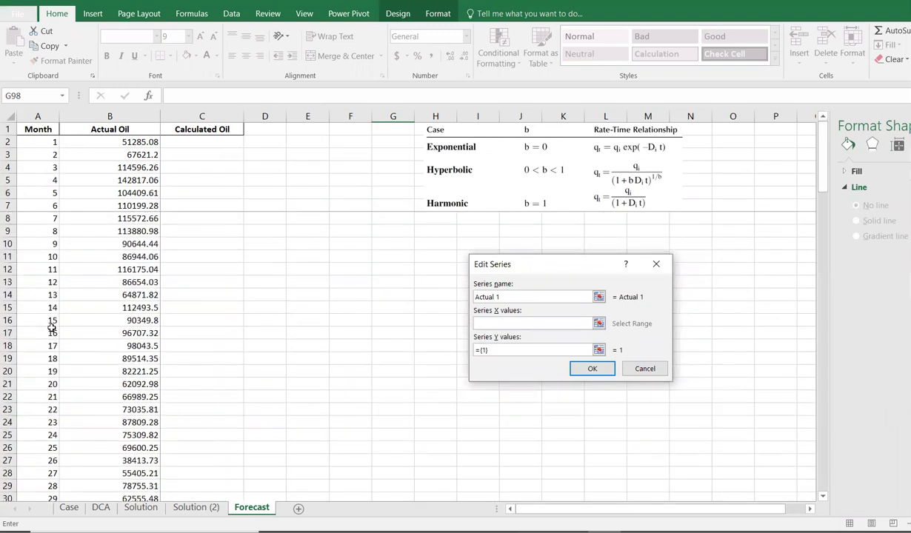
{"action": "left_click_drag", "start_coordinate": [46, 140], "coordinate": [46, 410]}
{"action": "key", "text": "Tab"}
{"action": "left_click", "coordinate": [122, 409]}
{"action": "left_click_drag", "start_coordinate": [123, 210], "coordinate": [138, 135]}
{"action": "left_click", "coordinate": [709, 370]}
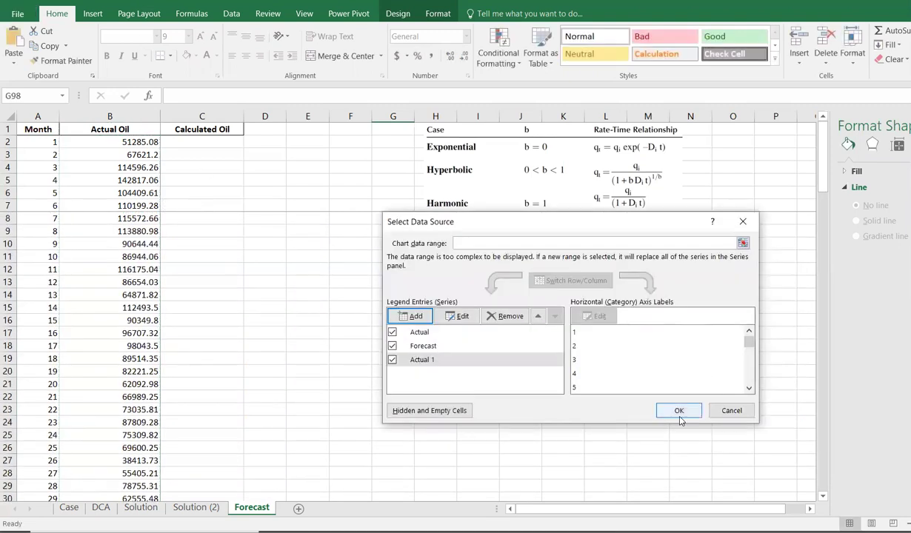
{"action": "left_click", "coordinate": [679, 411]}
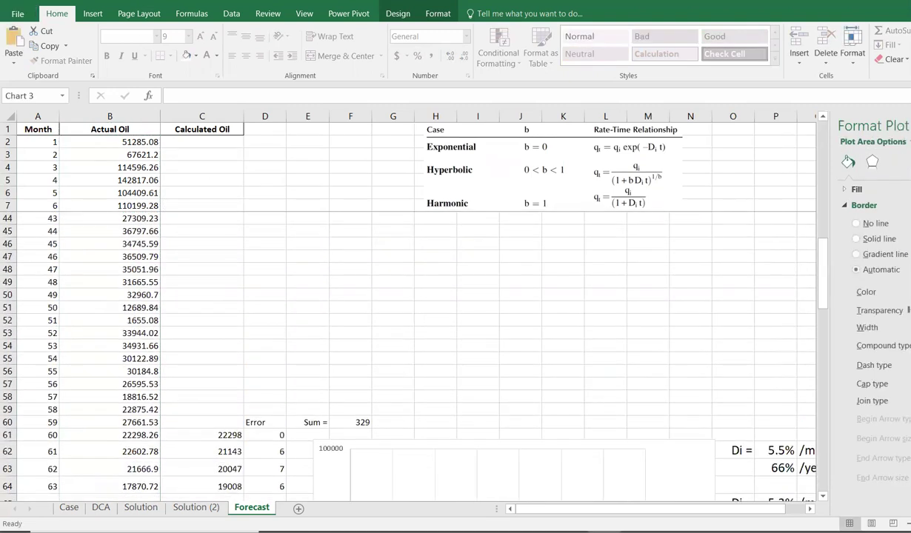
Step: Place a copy of the forecast chart directly below the original on the Forecast sheet
{"action": "scroll", "coordinate": [556, 396], "scroll_direction": "down", "scroll_amount": 20}
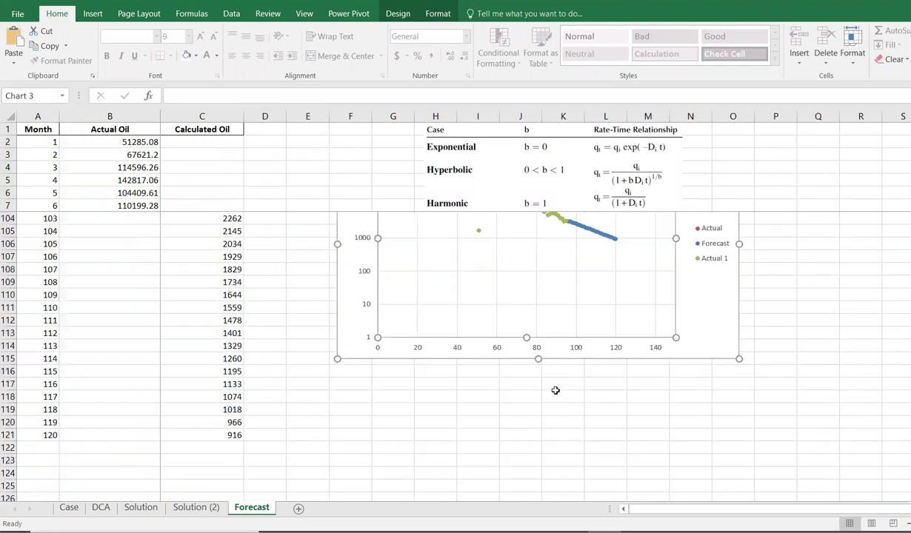
{"action": "scroll", "coordinate": [555, 391], "scroll_direction": "up", "scroll_amount": 3}
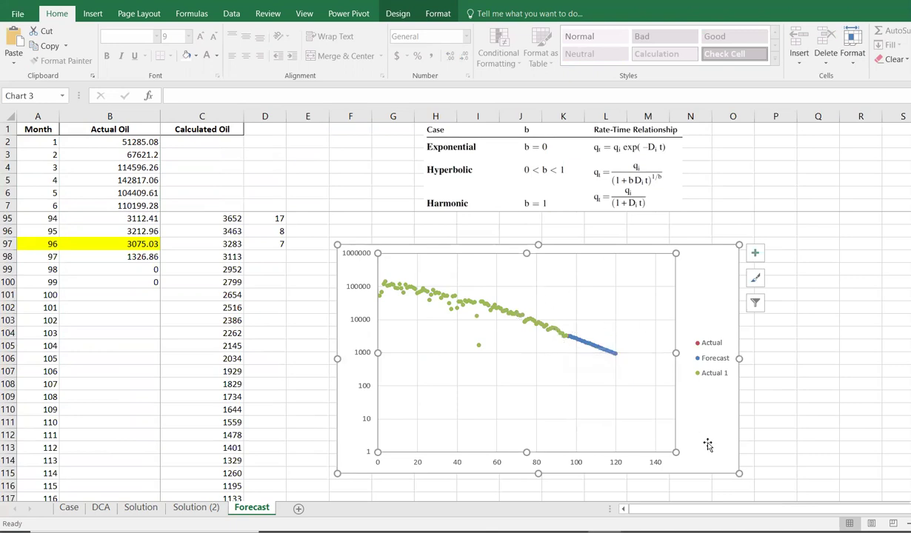
{"action": "left_click", "coordinate": [753, 355]}
{"action": "double_click", "coordinate": [734, 354]}
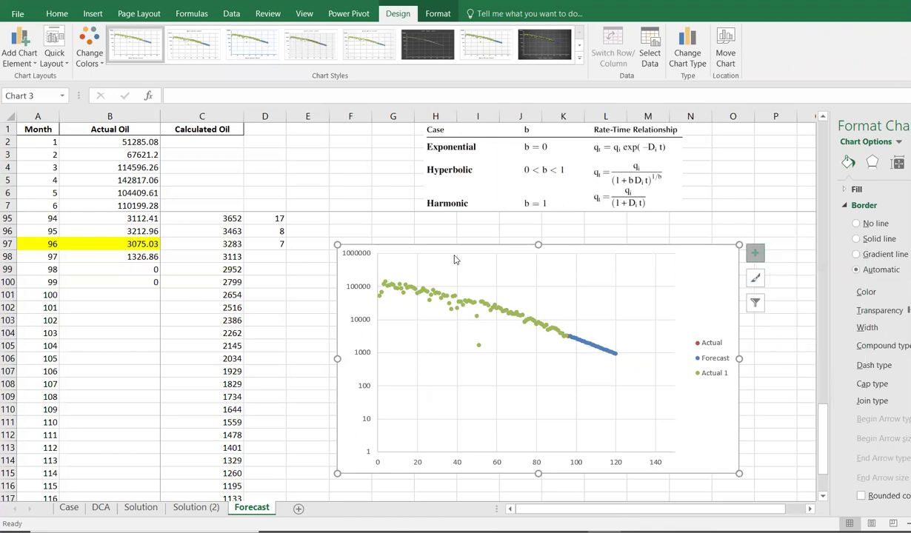
{"action": "scroll", "coordinate": [397, 428], "scroll_direction": "down", "scroll_amount": 3}
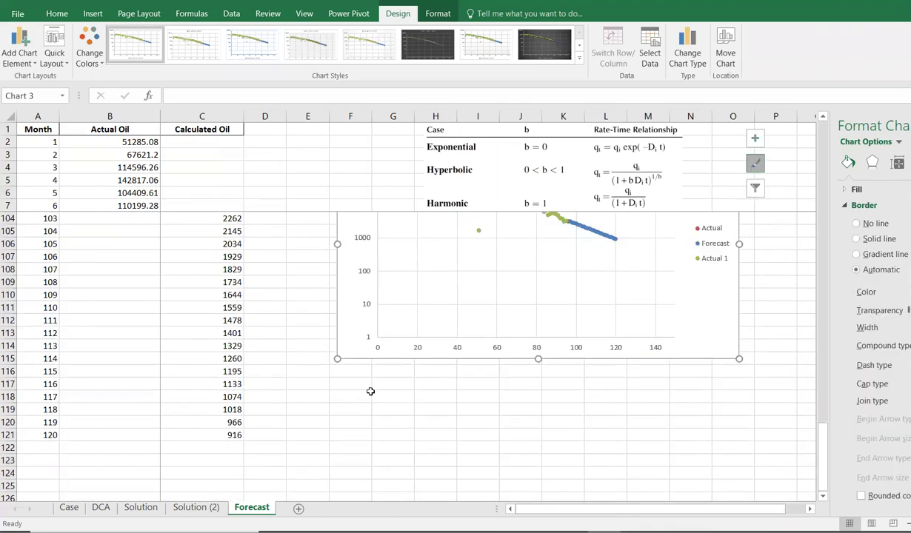
{"action": "left_click", "coordinate": [369, 395]}
{"action": "scroll", "coordinate": [408, 394], "scroll_direction": "down", "scroll_amount": 5}
{"action": "left_click", "coordinate": [408, 395]}
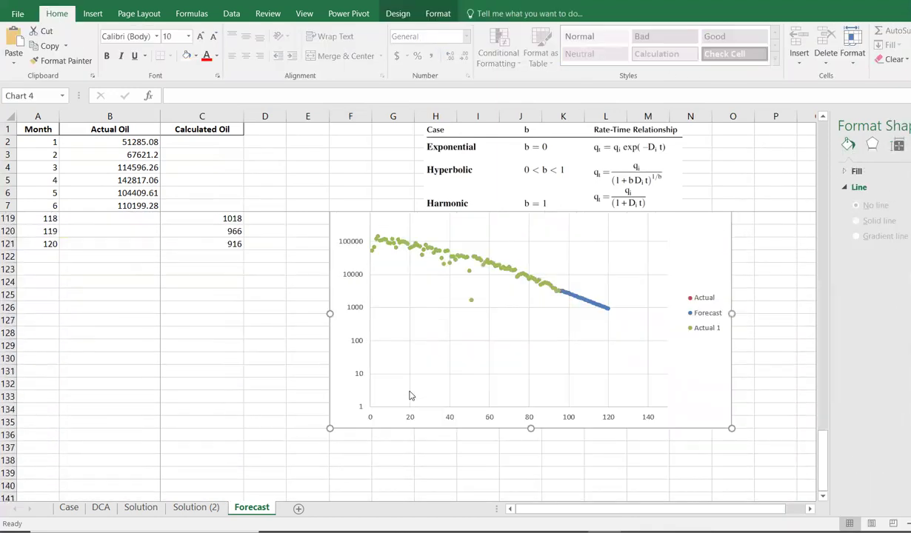
Step: Turn off the logarithmic scale on the copied chart's vertical axis
{"action": "scroll", "coordinate": [359, 402], "scroll_direction": "down", "scroll_amount": 1}
{"action": "right_click", "coordinate": [358, 397]}
{"action": "left_click", "coordinate": [355, 371]}
{"action": "left_click", "coordinate": [356, 369]}
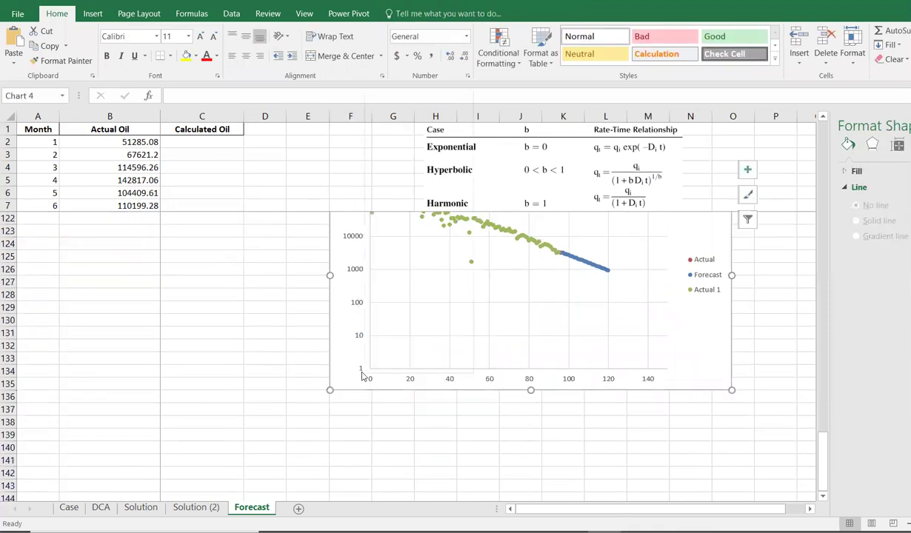
{"action": "right_click", "coordinate": [359, 371]}
{"action": "left_click", "coordinate": [360, 372]}
{"action": "left_click", "coordinate": [360, 372]}
{"action": "key", "text": "ctrl+v"}
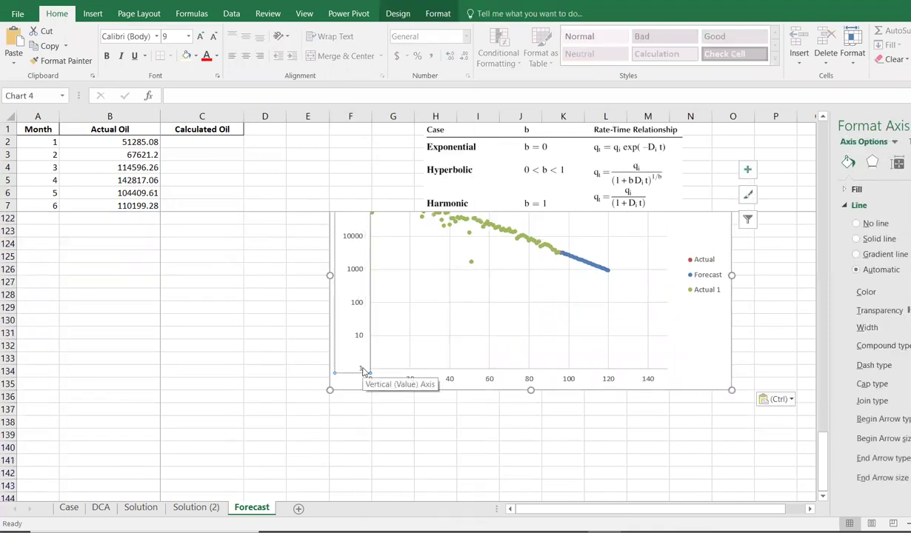
{"action": "right_click", "coordinate": [360, 370]}
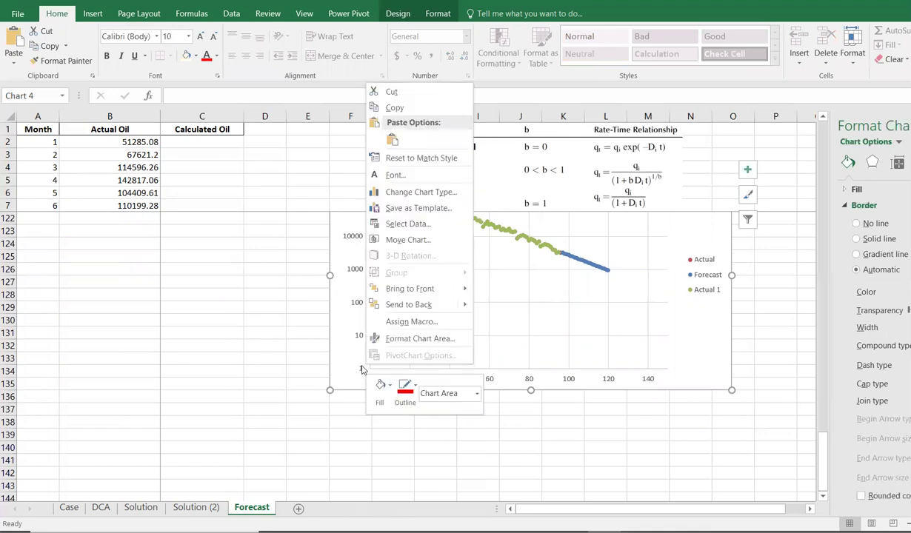
{"action": "left_click", "coordinate": [360, 371]}
{"action": "left_click", "coordinate": [370, 373]}
{"action": "right_click", "coordinate": [361, 364]}
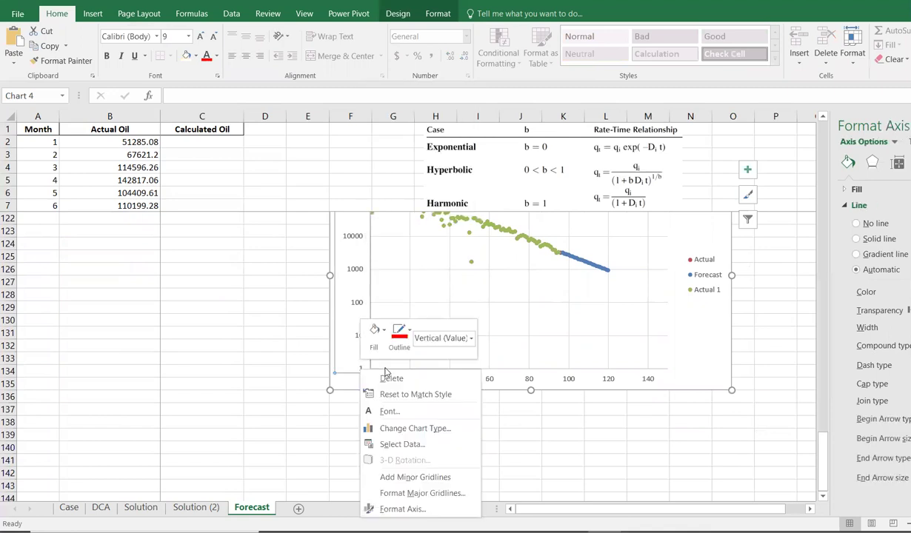
{"action": "left_click", "coordinate": [409, 493]}
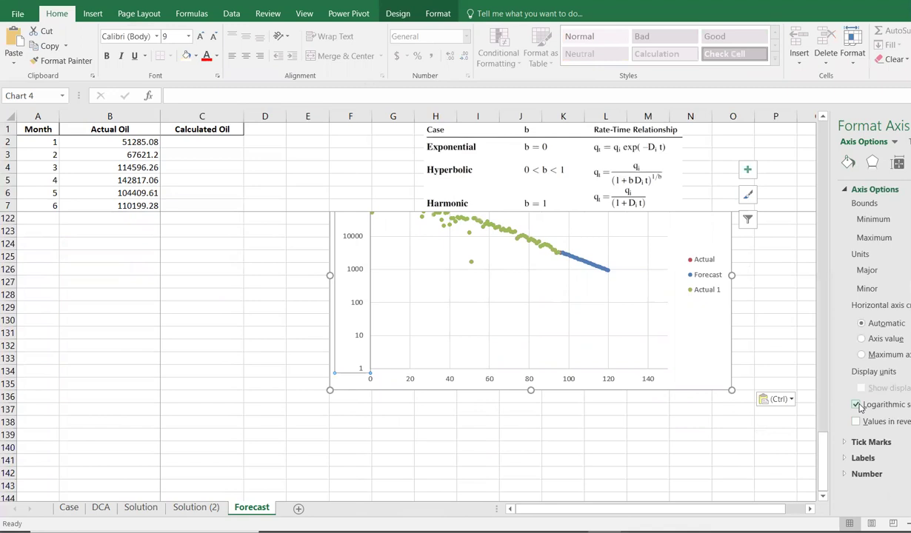
{"action": "left_click", "coordinate": [856, 405]}
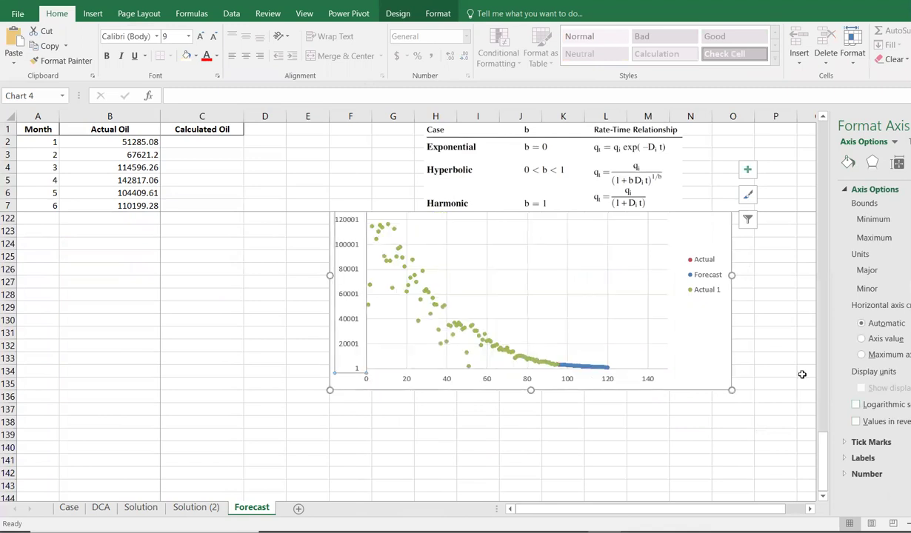
Step: Enlarge the linear-scale chart slightly from its upper corner
{"action": "scroll", "coordinate": [539, 394], "scroll_direction": "up", "scroll_amount": 2}
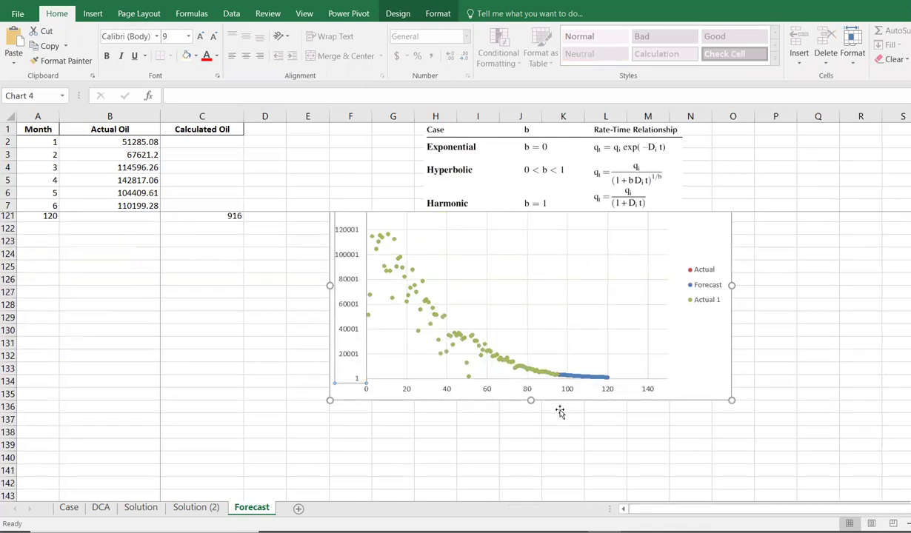
{"action": "left_click_drag", "start_coordinate": [734, 238], "coordinate": [755, 221]}
{"action": "scroll", "coordinate": [712, 394], "scroll_direction": "down", "scroll_amount": 3}
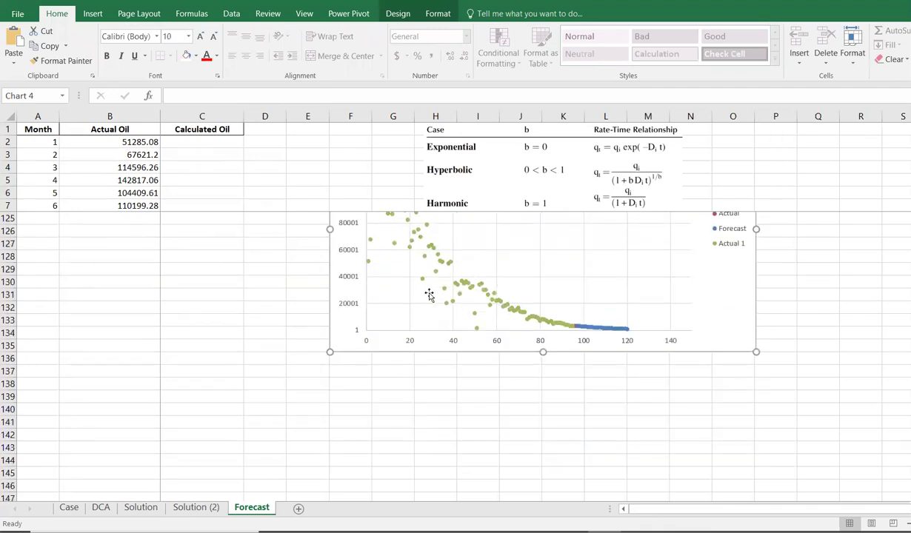
{"action": "scroll", "coordinate": [404, 263], "scroll_direction": "up", "scroll_amount": 2}
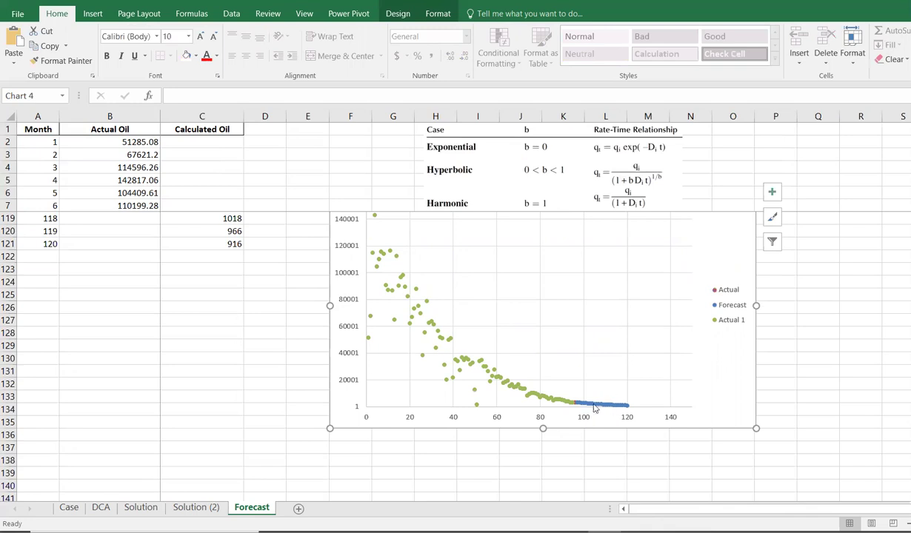
{"action": "scroll", "coordinate": [713, 276], "scroll_direction": "up", "scroll_amount": 1}
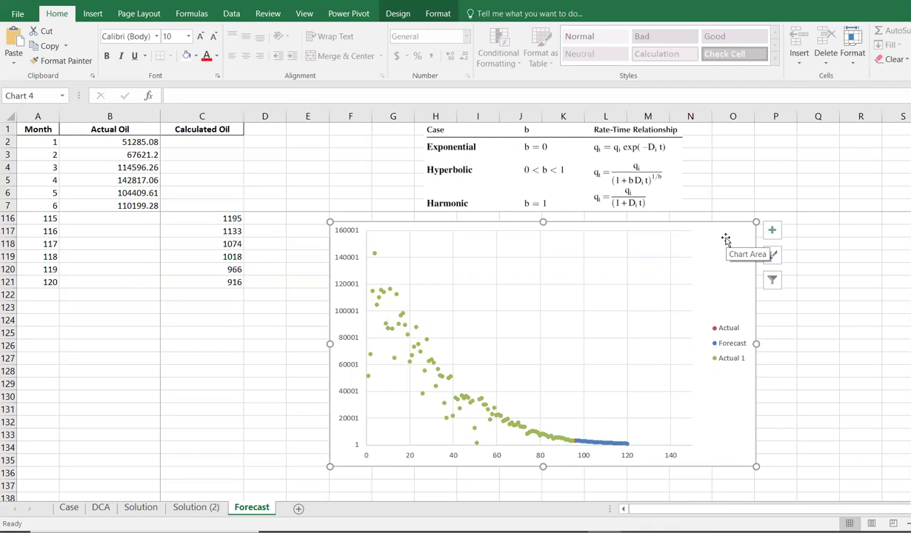
Step: On the Case sheet, add DONE after the third task, Perform the production forecast
{"action": "left_click", "coordinate": [69, 507]}
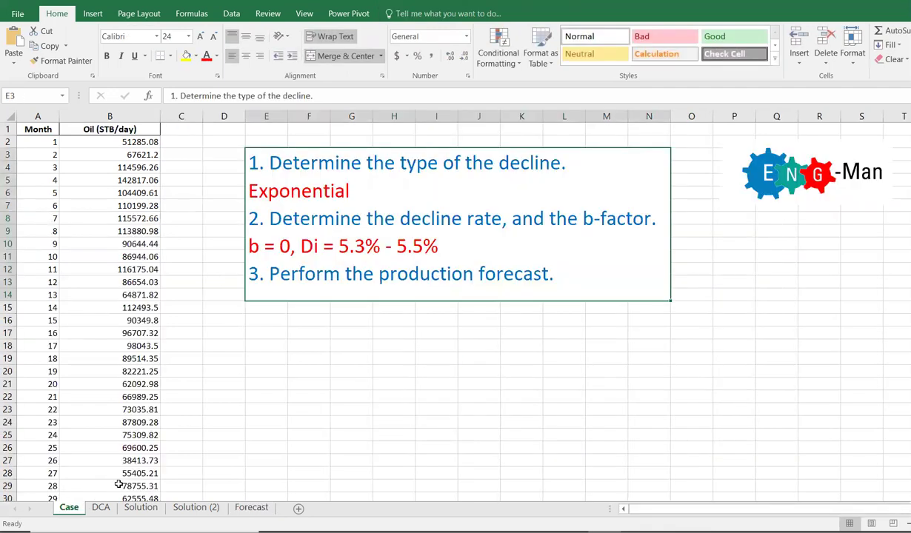
{"action": "left_click", "coordinate": [627, 277]}
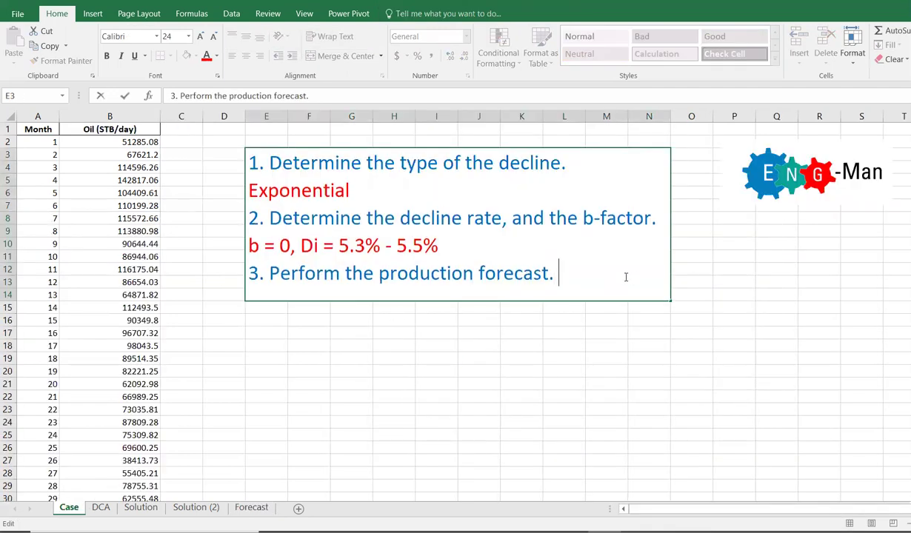
{"action": "type", "text": "DONE"}
{"action": "left_click", "coordinate": [224, 280]}
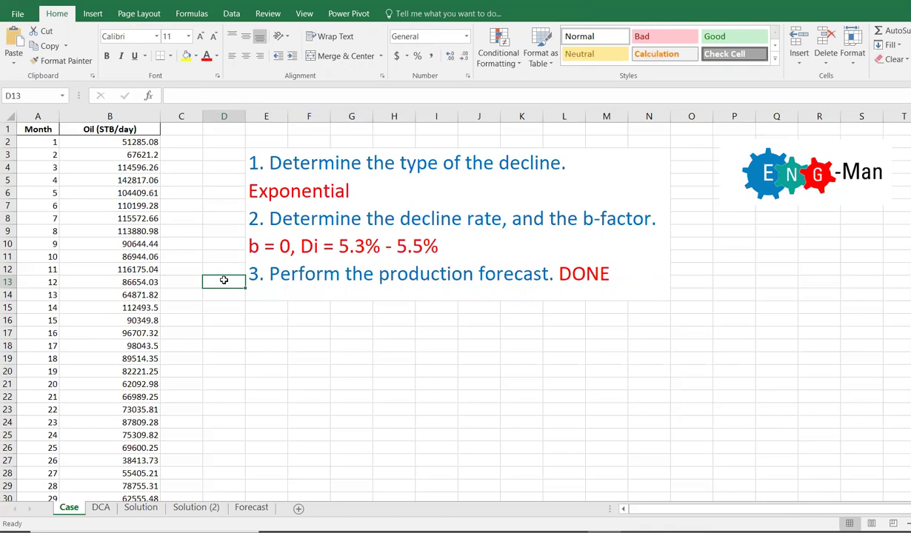
Step: Review the Case data, the decline charts on the Solution and Solution (2) sheets, and the linear forecast chart on the Forecast sheet
{"action": "left_click_drag", "start_coordinate": [45, 142], "coordinate": [140, 358]}
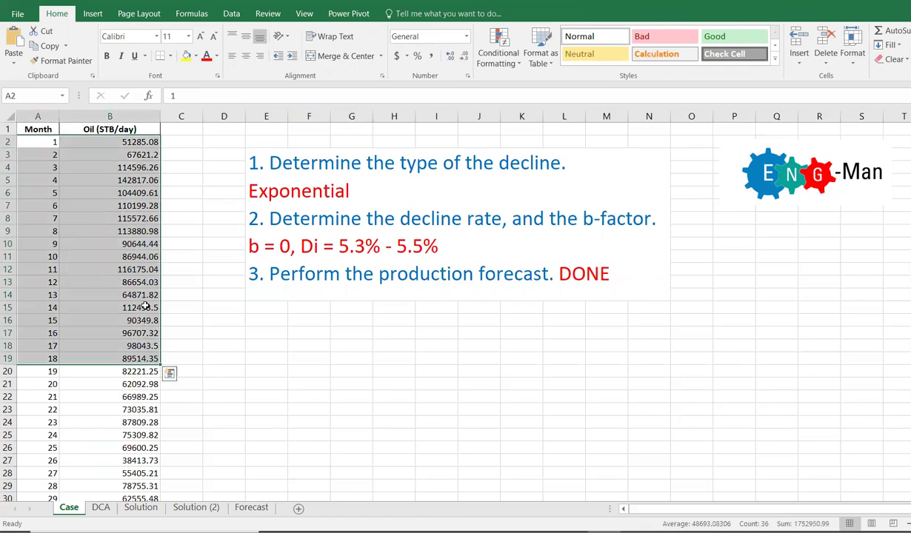
{"action": "left_click", "coordinate": [105, 507]}
{"action": "left_click", "coordinate": [140, 508]}
{"action": "scroll", "coordinate": [171, 478], "scroll_direction": "up", "scroll_amount": 3}
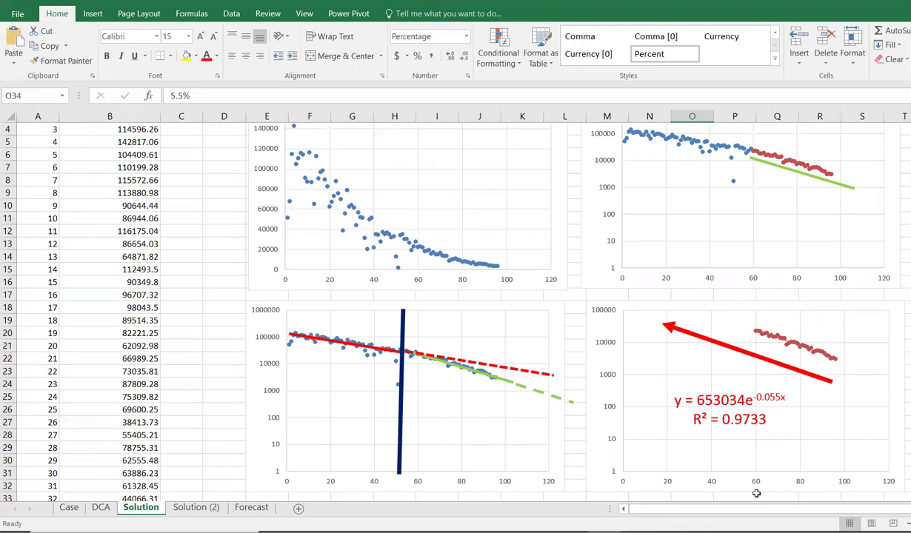
{"action": "left_click", "coordinate": [812, 296]}
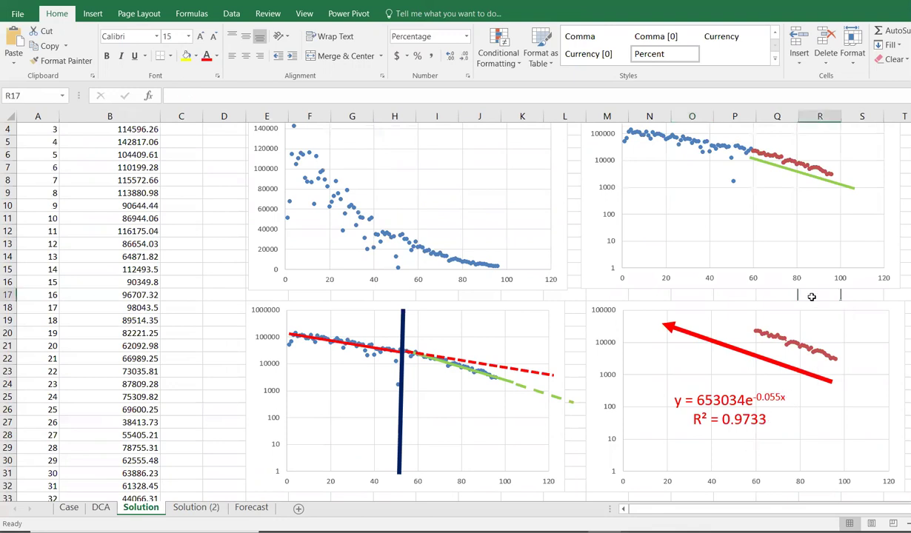
{"action": "scroll", "coordinate": [785, 363], "scroll_direction": "down", "scroll_amount": 1}
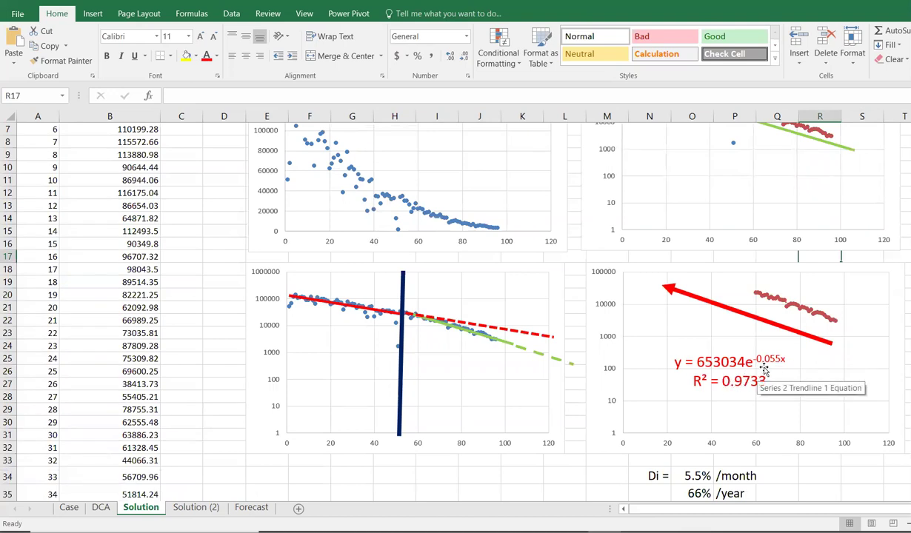
{"action": "left_click", "coordinate": [184, 508]}
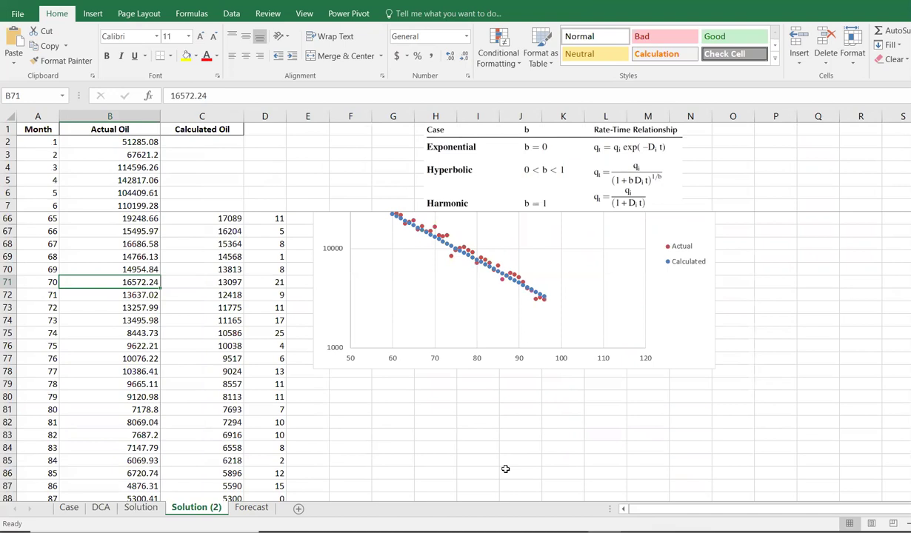
{"action": "scroll", "coordinate": [608, 461], "scroll_direction": "up", "scroll_amount": 3}
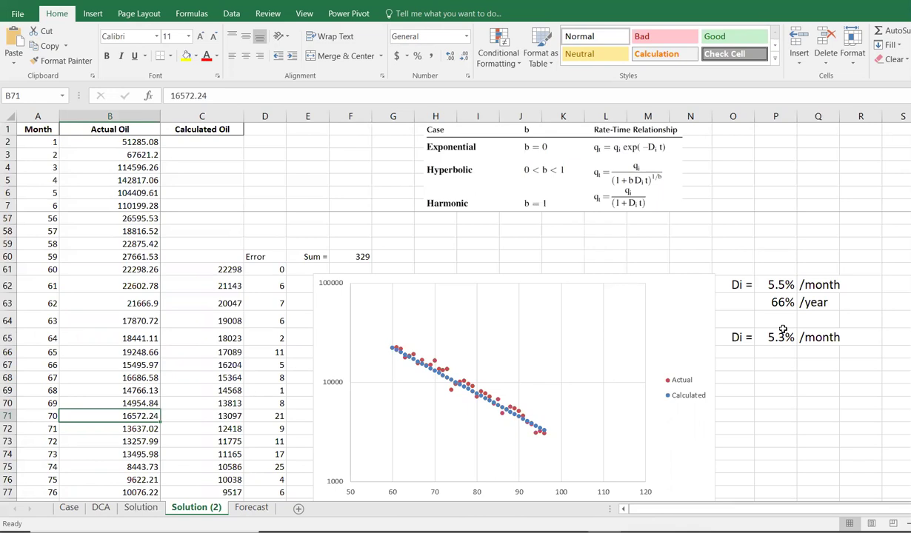
{"action": "scroll", "coordinate": [666, 296], "scroll_direction": "down", "scroll_amount": 5}
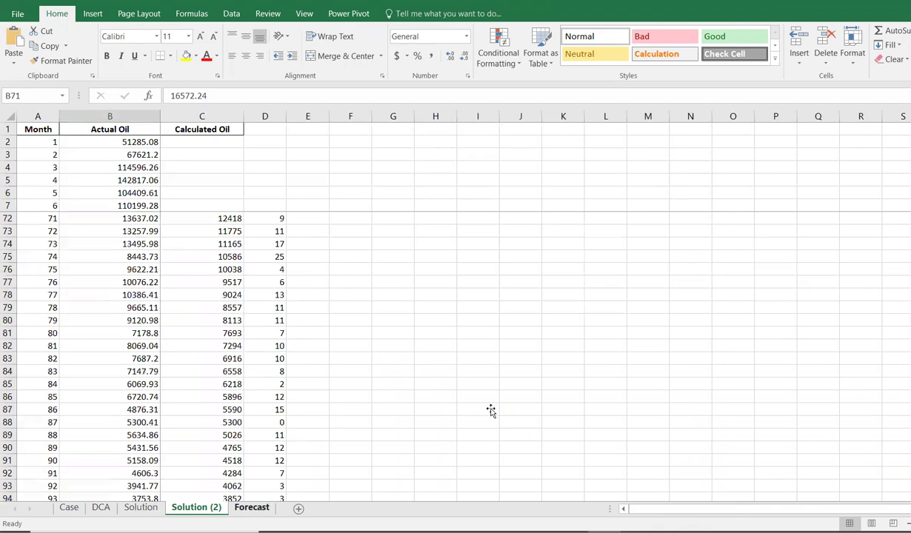
{"action": "key", "text": "ctrl+Page_Down"}
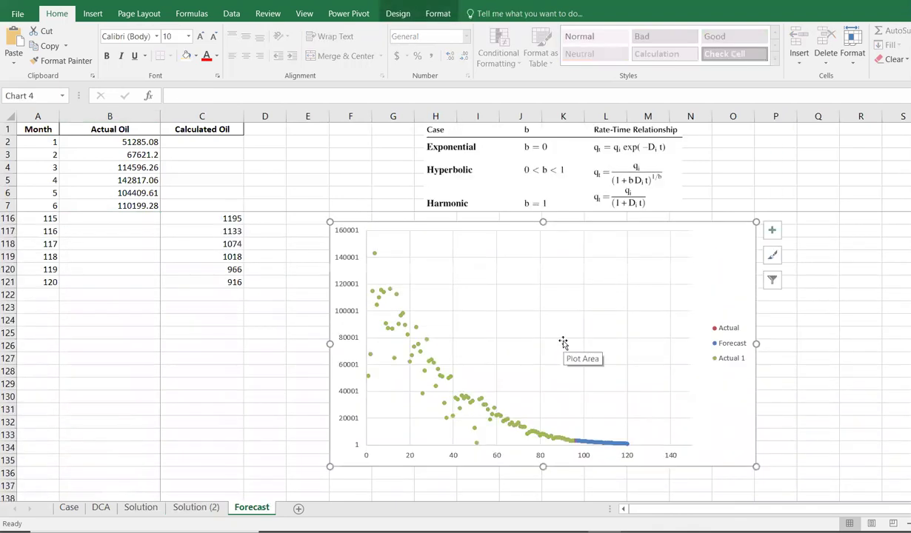